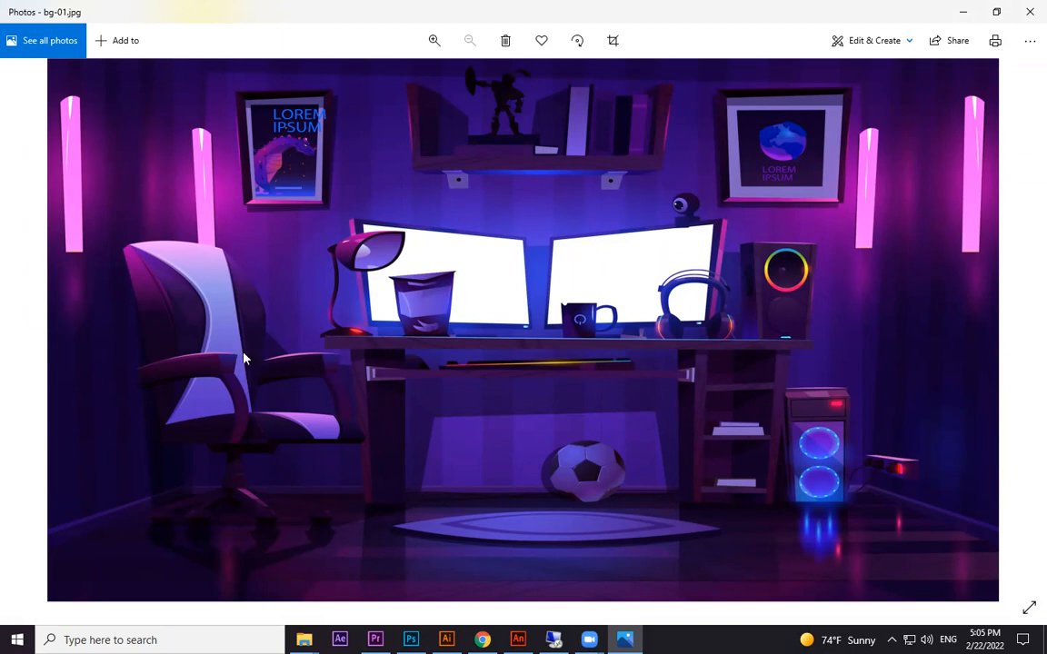
Close the photo preview, switch to Illustrator, and inspect the boy's head group in the char.ai document.
click(1021, 8)
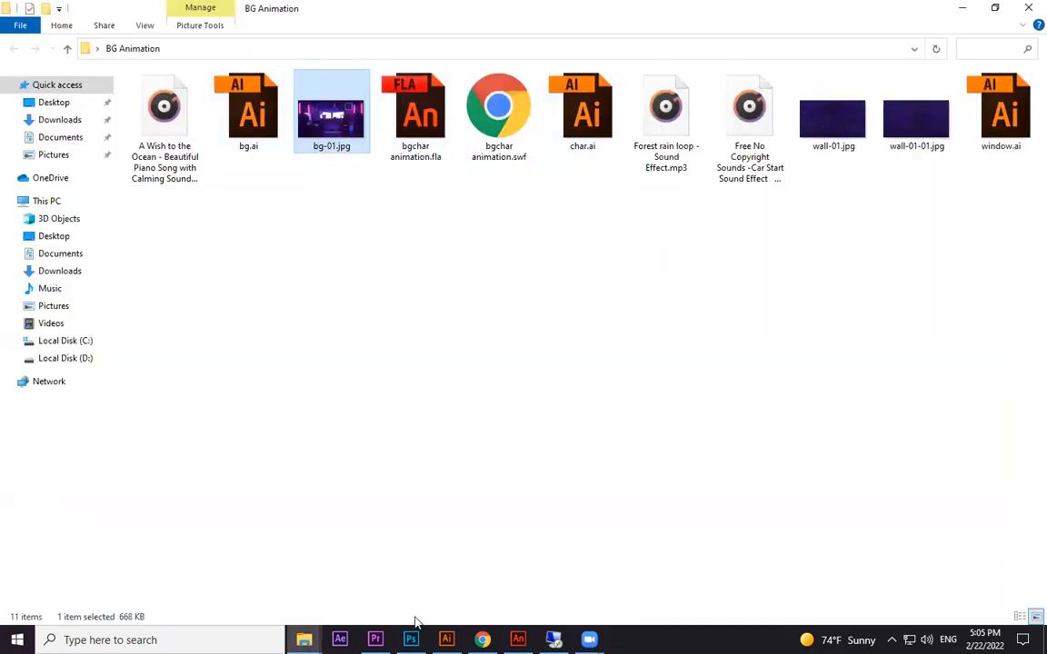
click(446, 639)
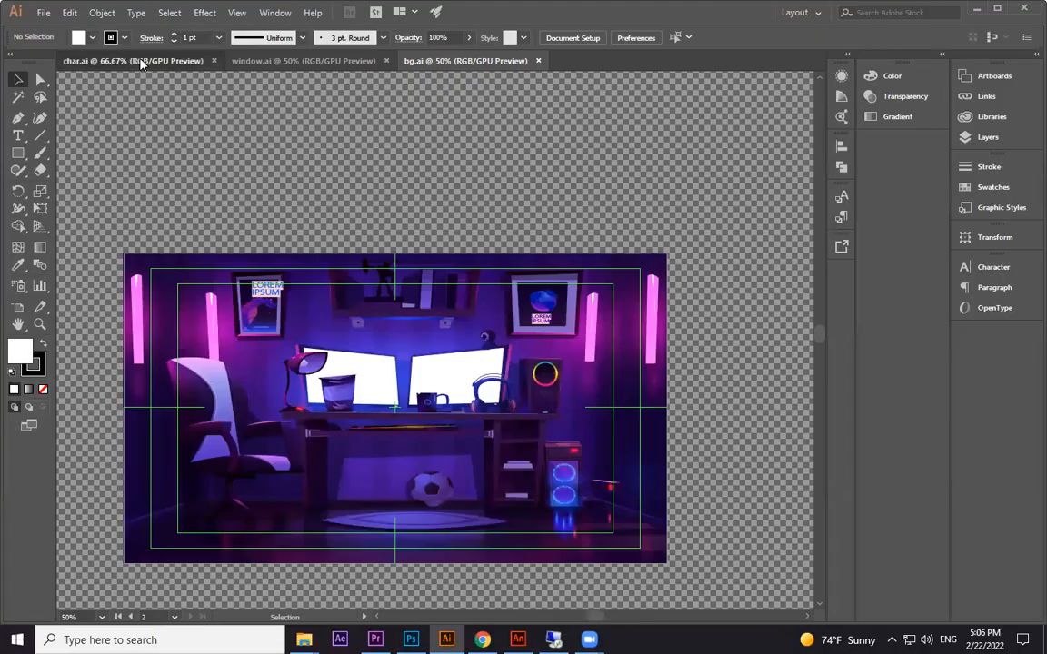
click(141, 62)
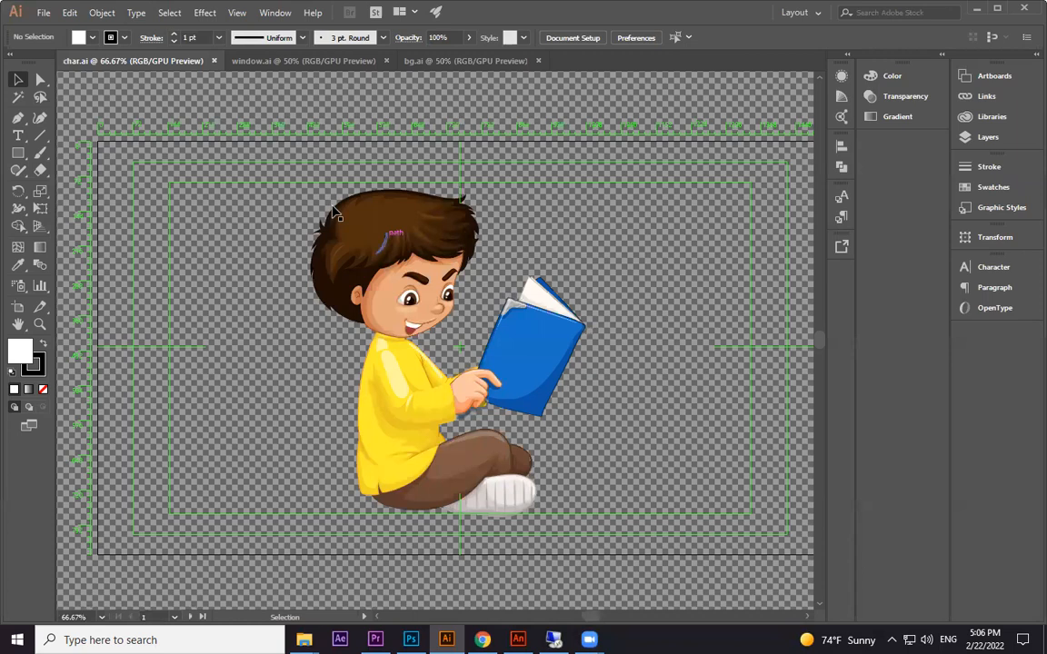
click(428, 289)
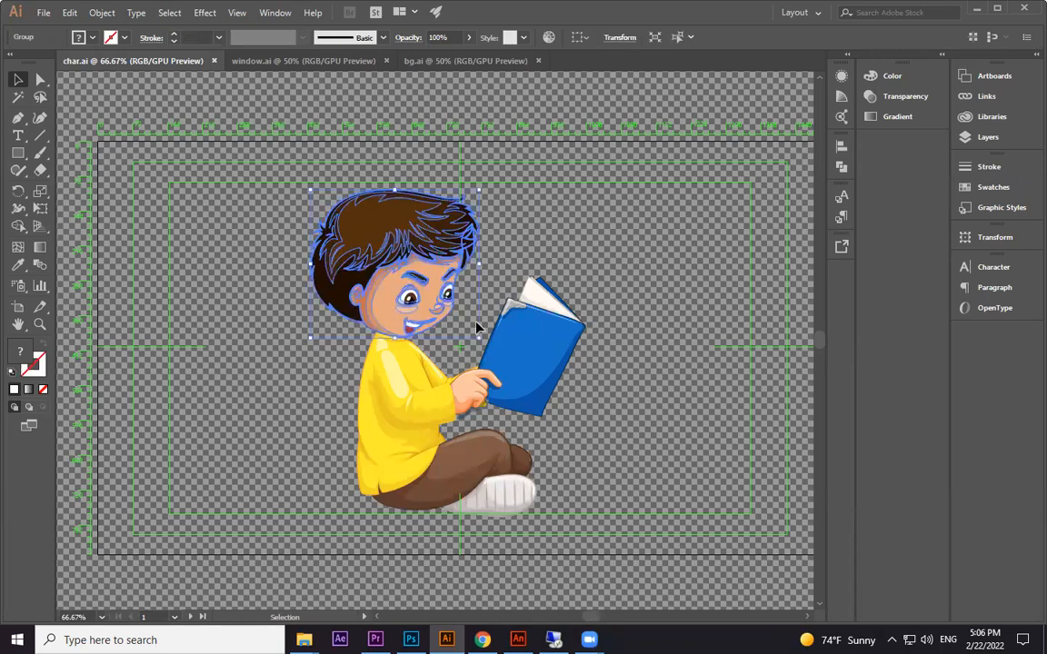
click(551, 268)
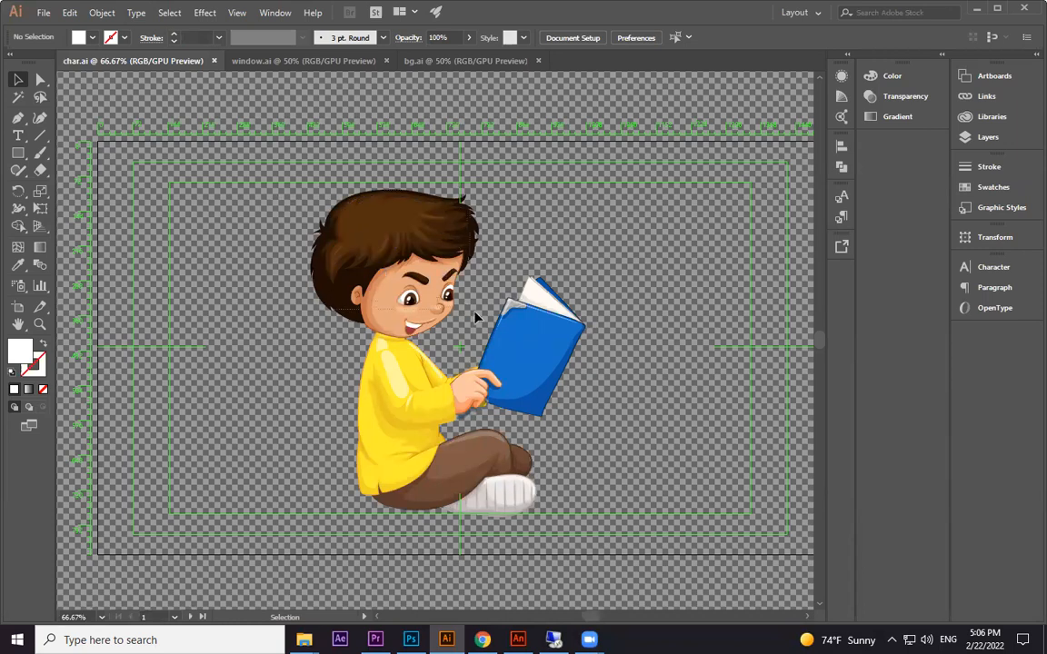
Try rotating the boy's head group, also with Free Transform, undoing each attempt and clearing the selection.
click(432, 297)
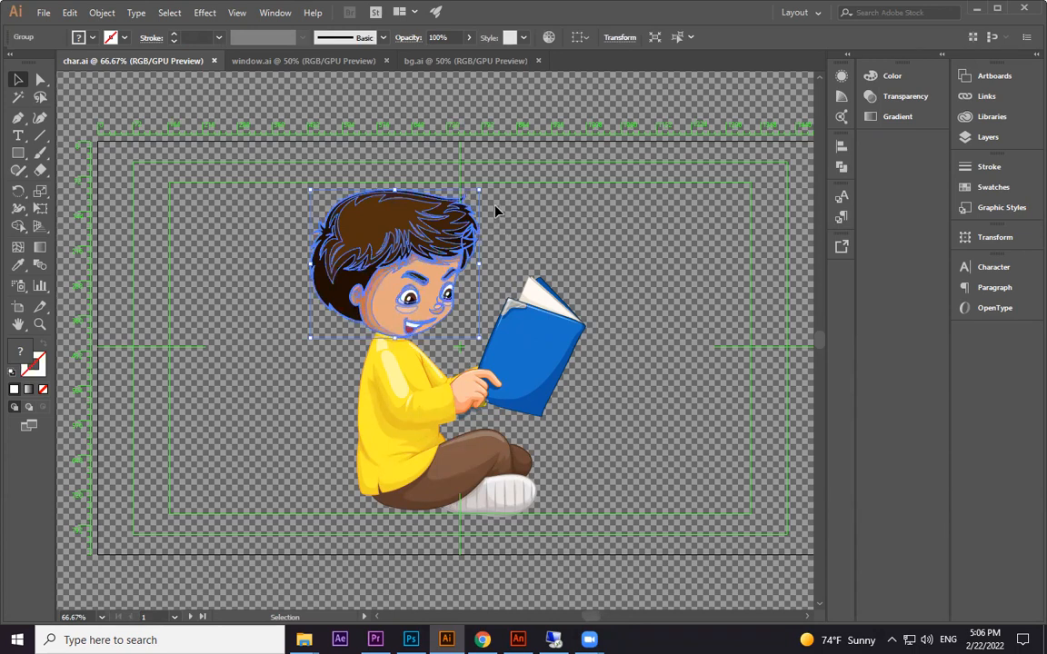
drag(484, 194, 516, 237)
key(ctrl+z)
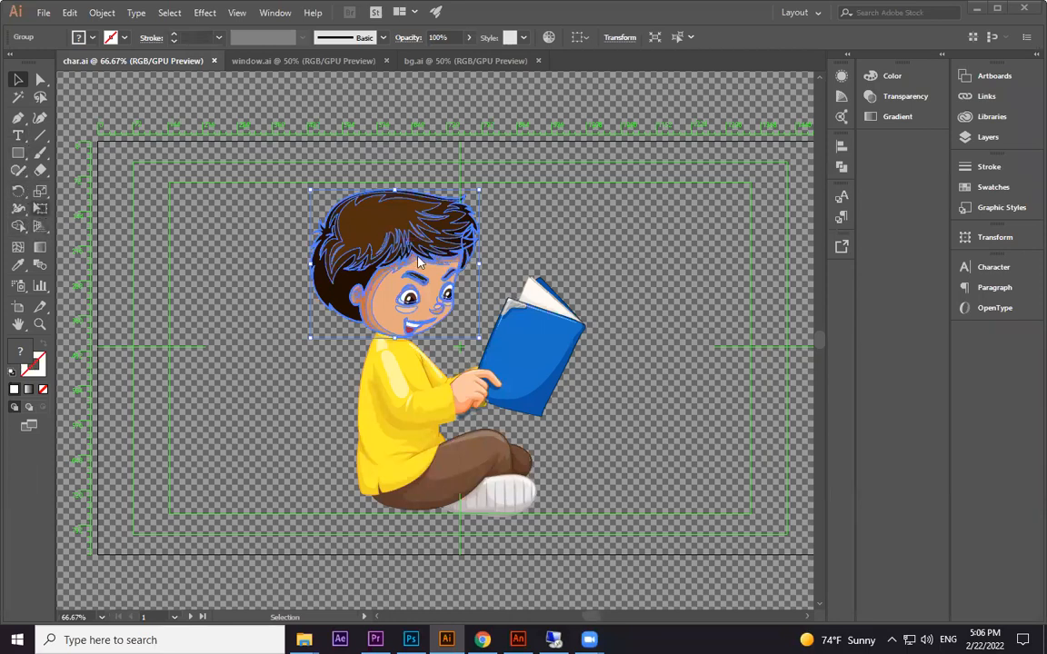
key(e)
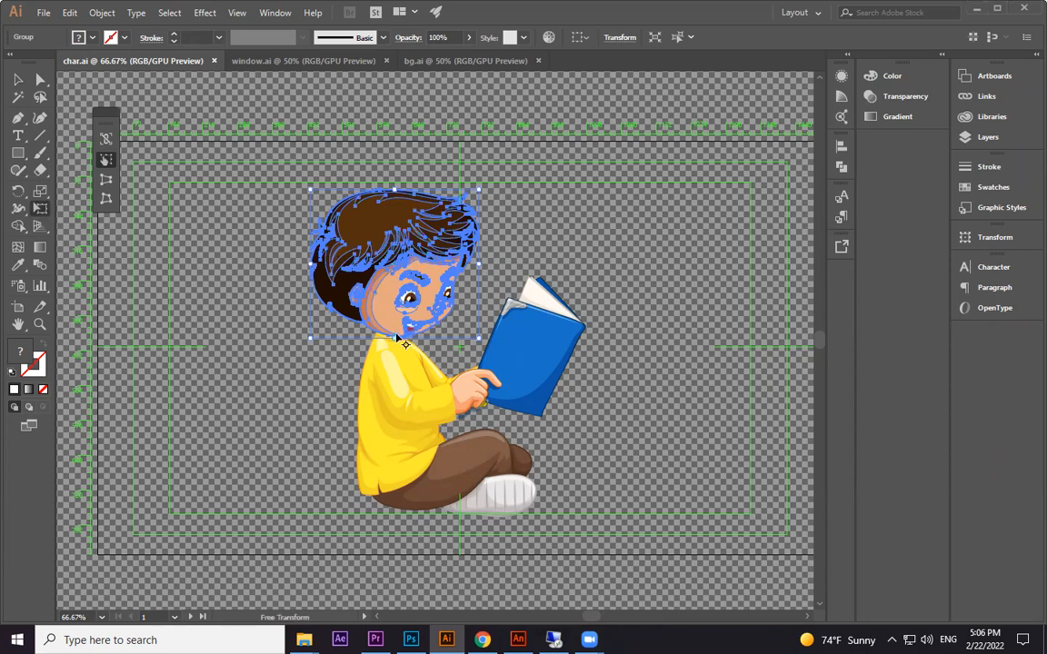
drag(489, 194, 512, 227)
key(ctrl+z)
click(17, 79)
click(486, 210)
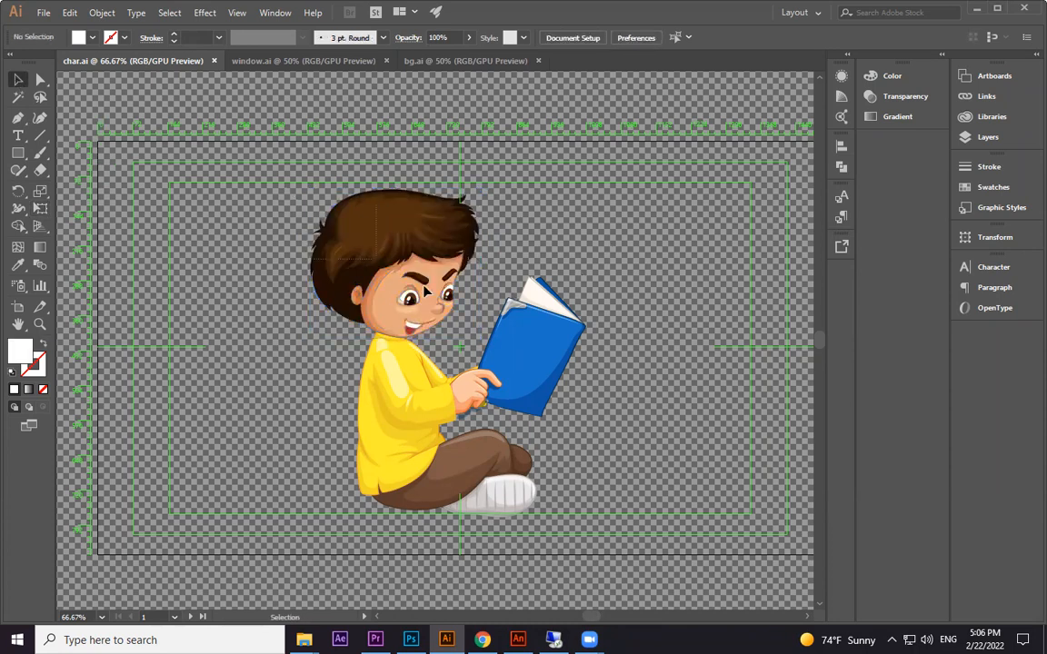
Try moving the head group off the body and the blue book away from the hands, restoring both positions.
drag(425, 290, 302, 204)
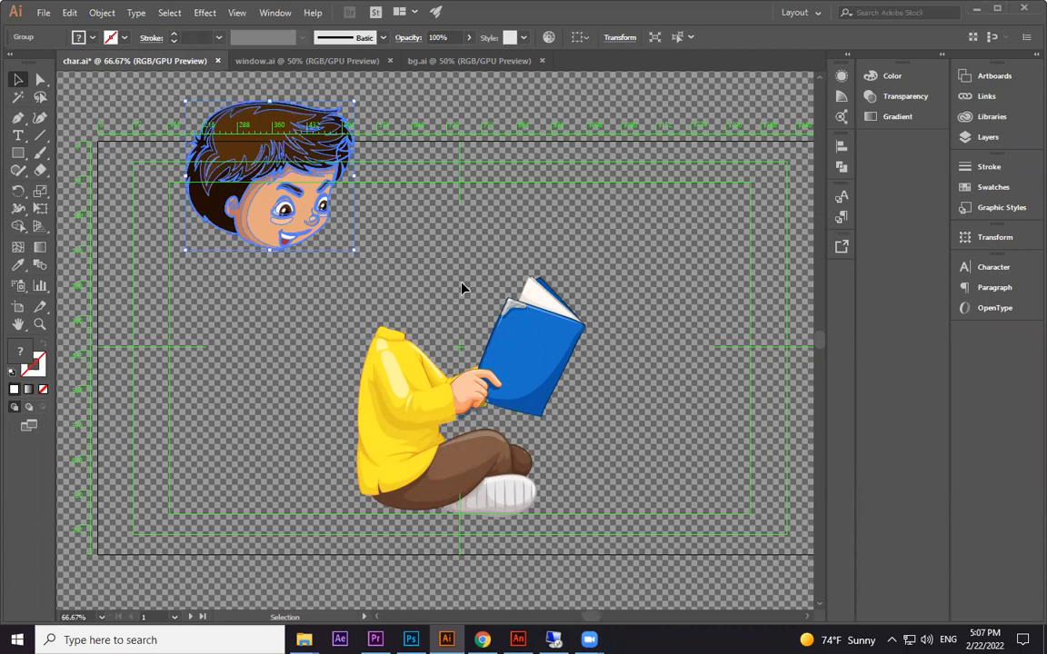
key(ctrl+z)
click(673, 283)
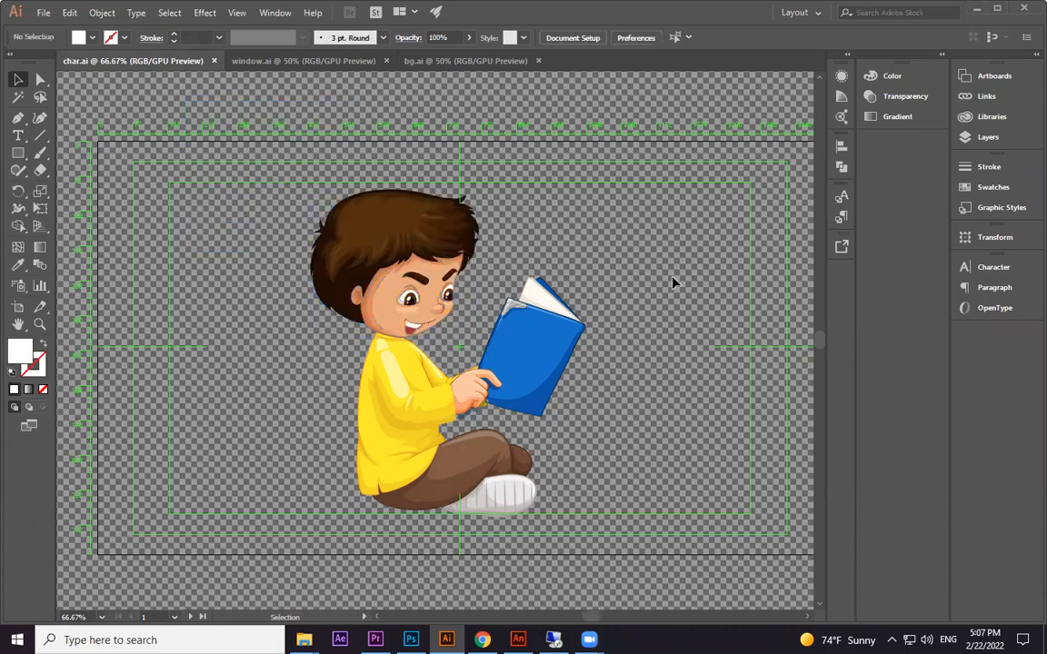
drag(554, 339, 679, 329)
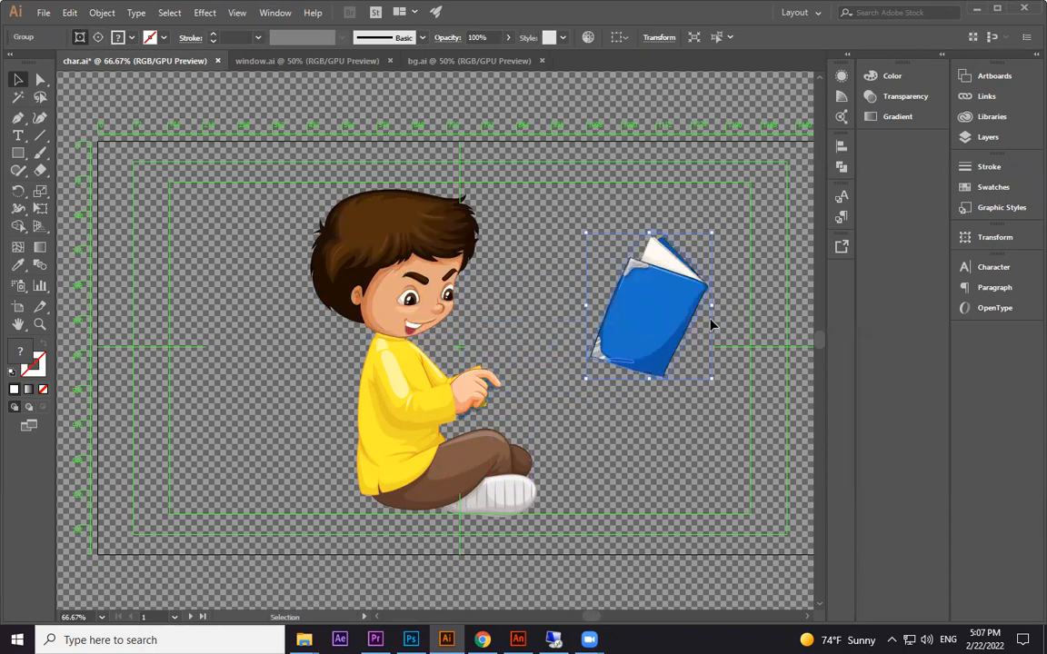
drag(682, 313, 564, 354)
Rotate the boy's front sleeve and hand together slightly upward, and undo the extra move away from the body.
click(429, 409)
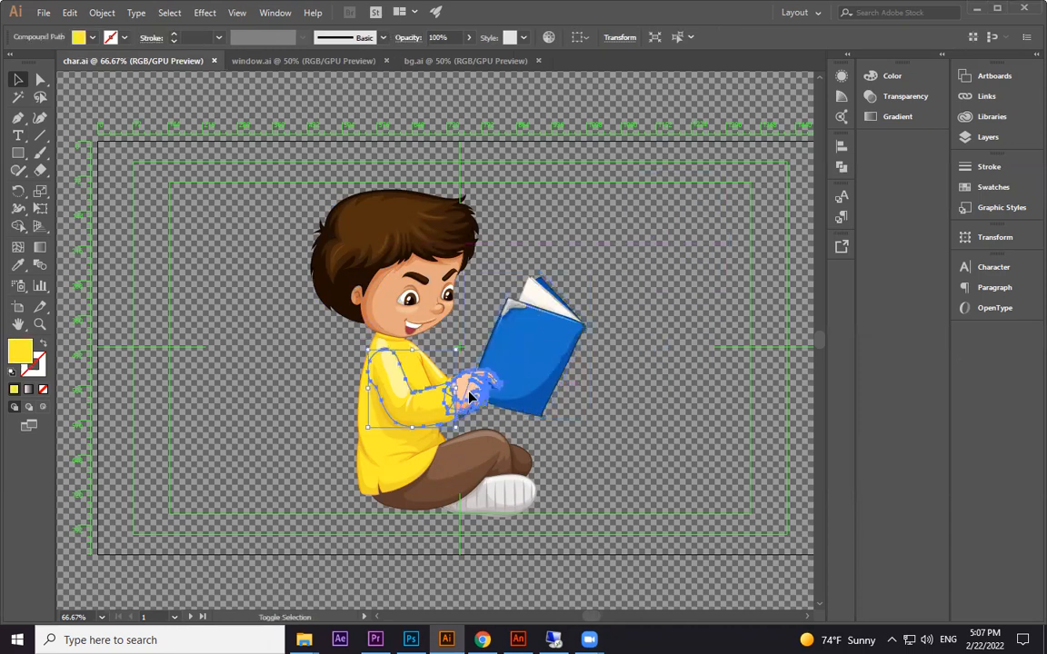
shift+click(469, 385)
drag(509, 349, 492, 293)
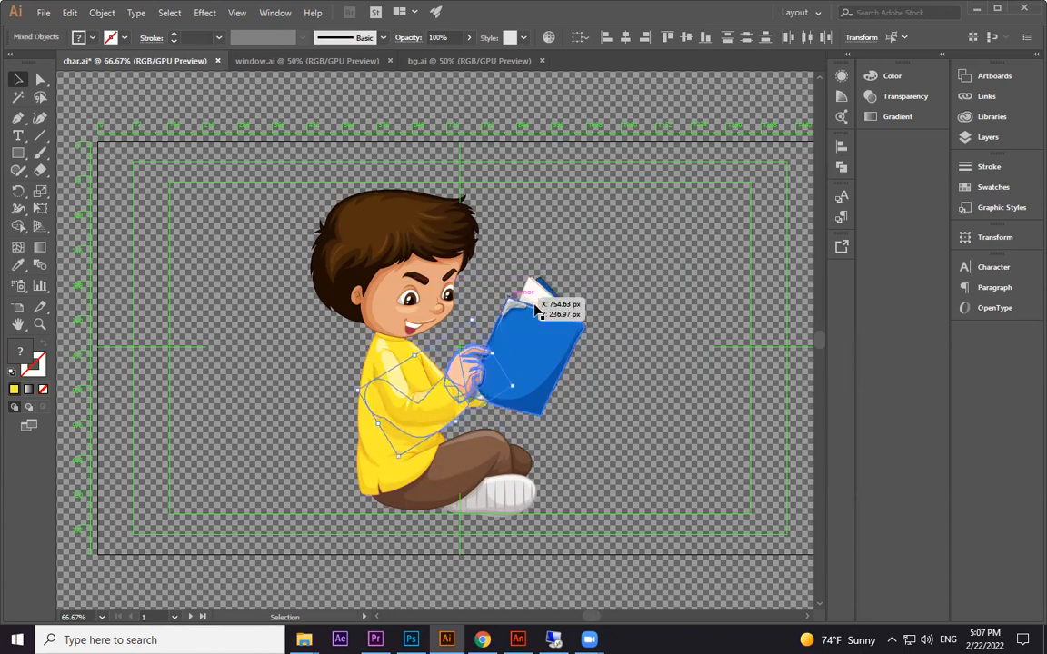
drag(429, 394, 716, 479)
key(ctrl+z)
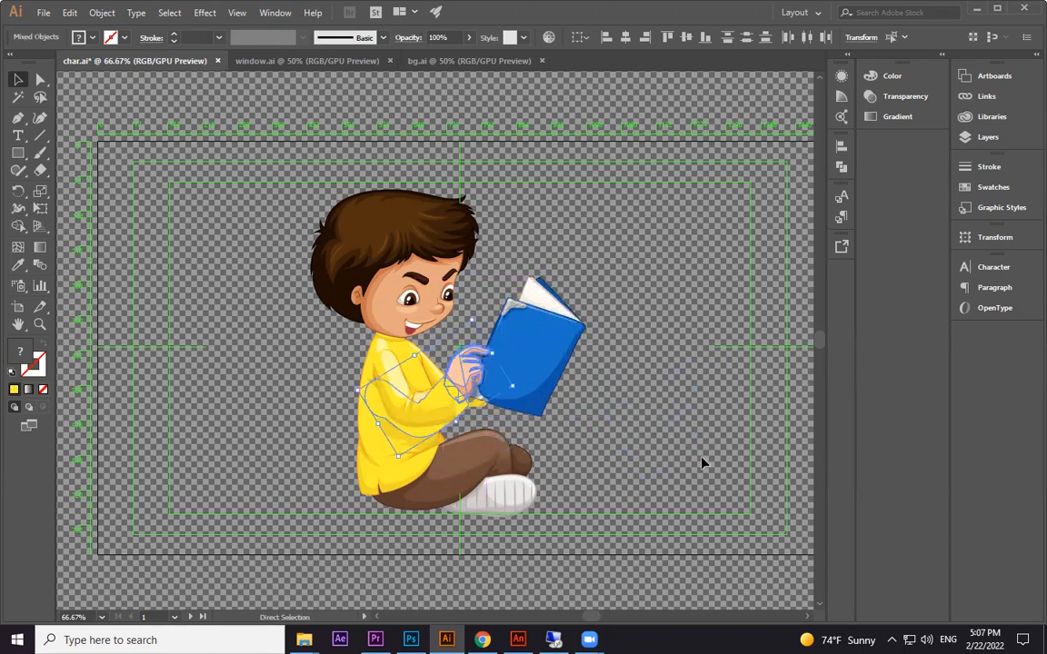
Try moving the hand and the brown trouser pieces away from the body, undoing each move.
click(699, 459)
drag(467, 379, 520, 272)
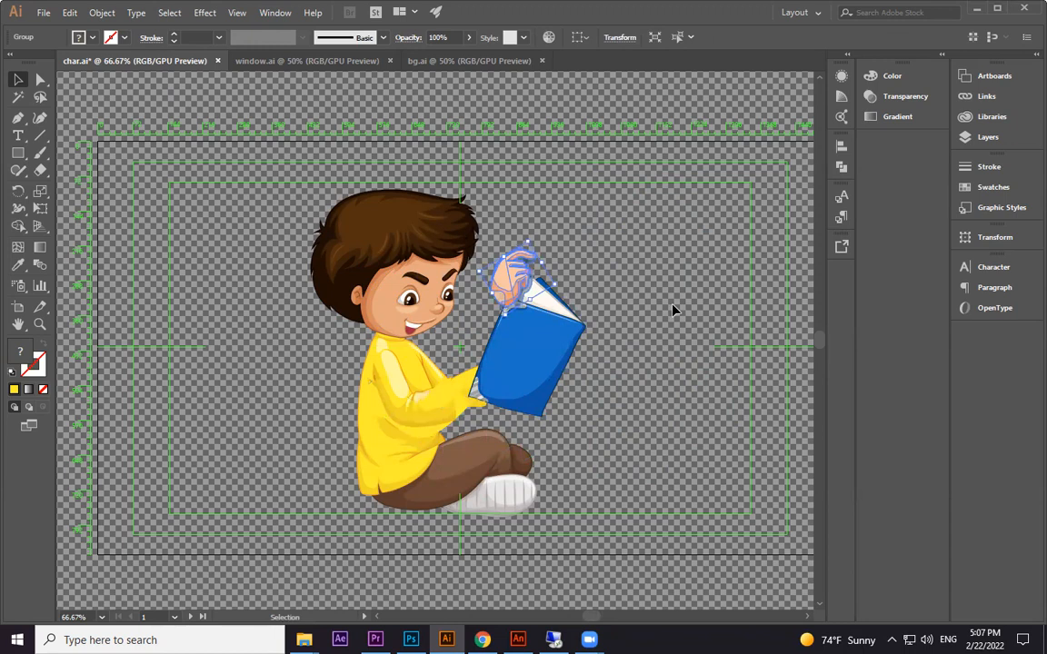
key(ctrl+z)
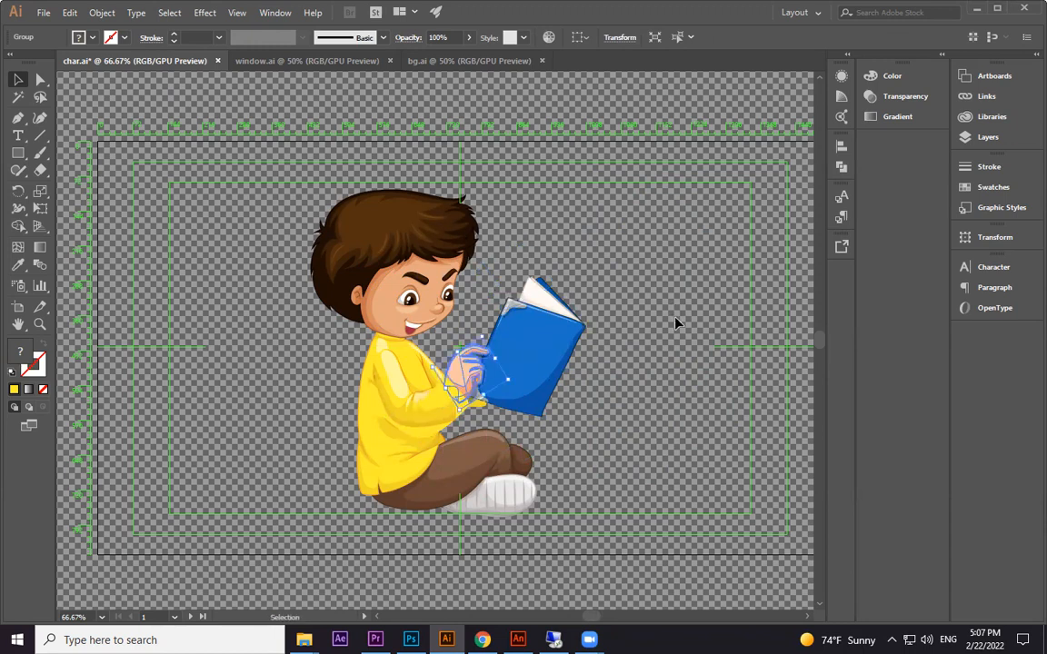
click(555, 451)
drag(421, 458, 572, 512)
key(ctrl+z)
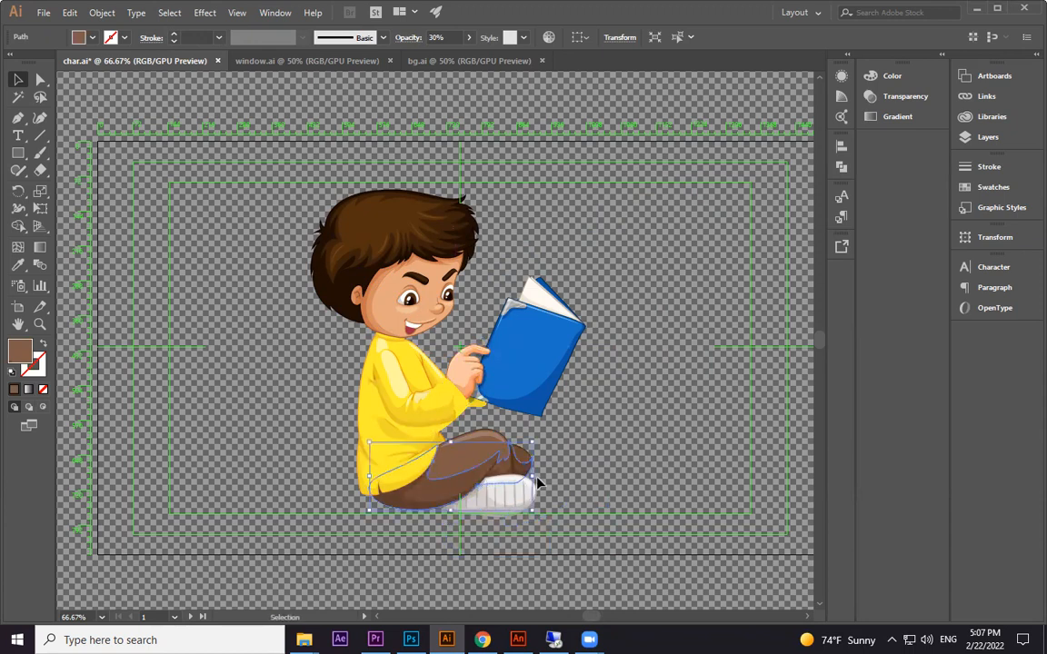
drag(480, 467, 577, 476)
key(ctrl+z)
Try pulling the yellow sleeve pieces and the leg artwork away from the boy, and undo the moves.
click(427, 424)
drag(427, 425, 309, 425)
key(a)
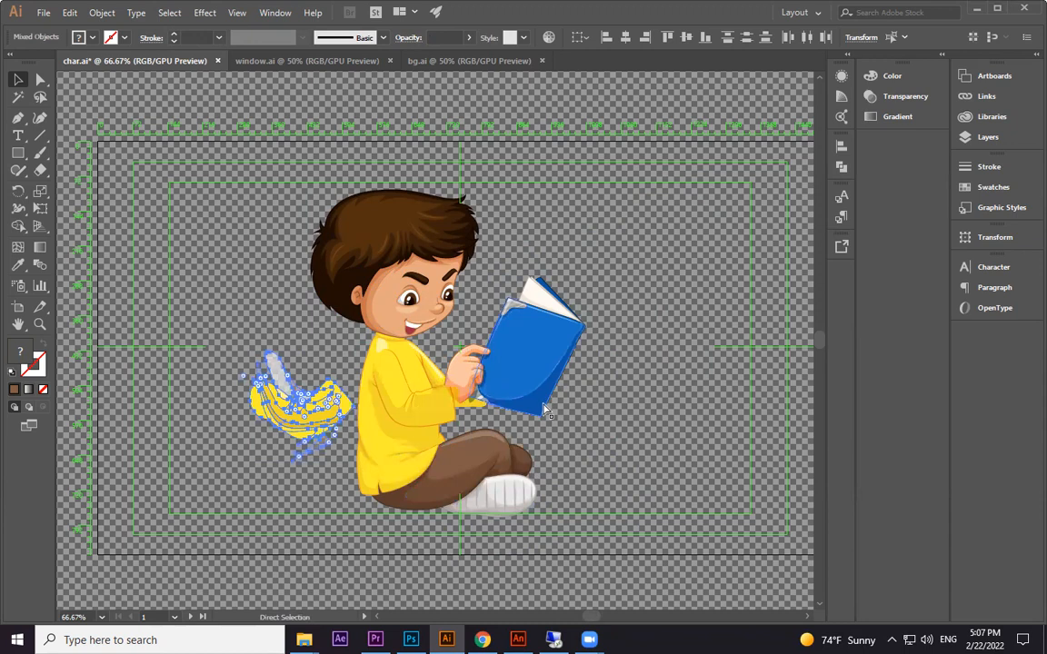
key(ctrl+z)
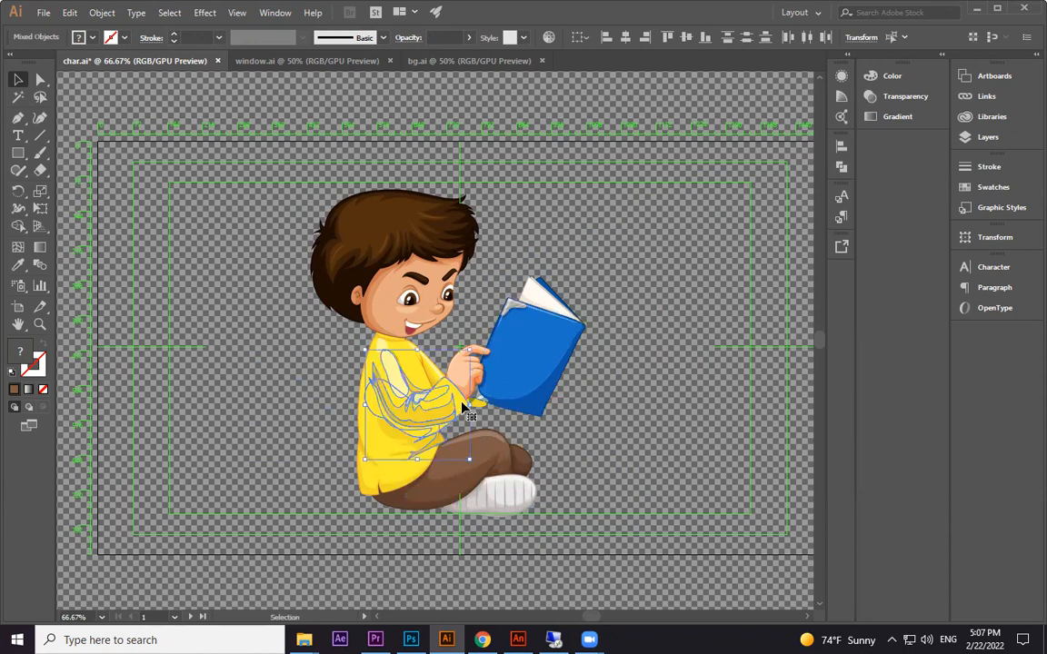
click(621, 384)
key(ctrl+minus)
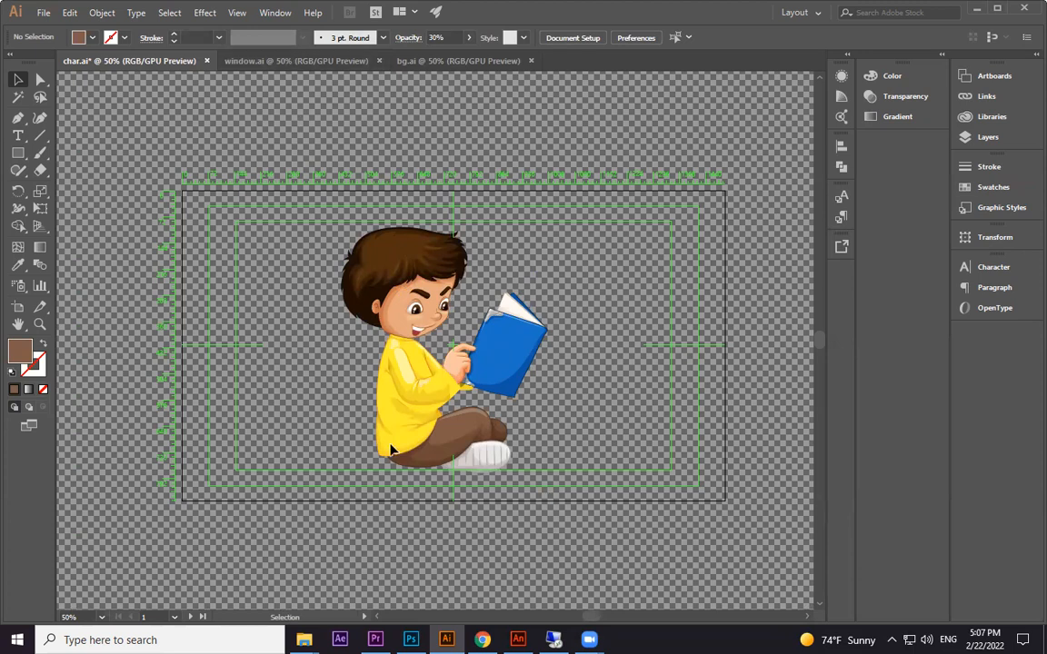
drag(478, 443, 319, 472)
key(ctrl+z)
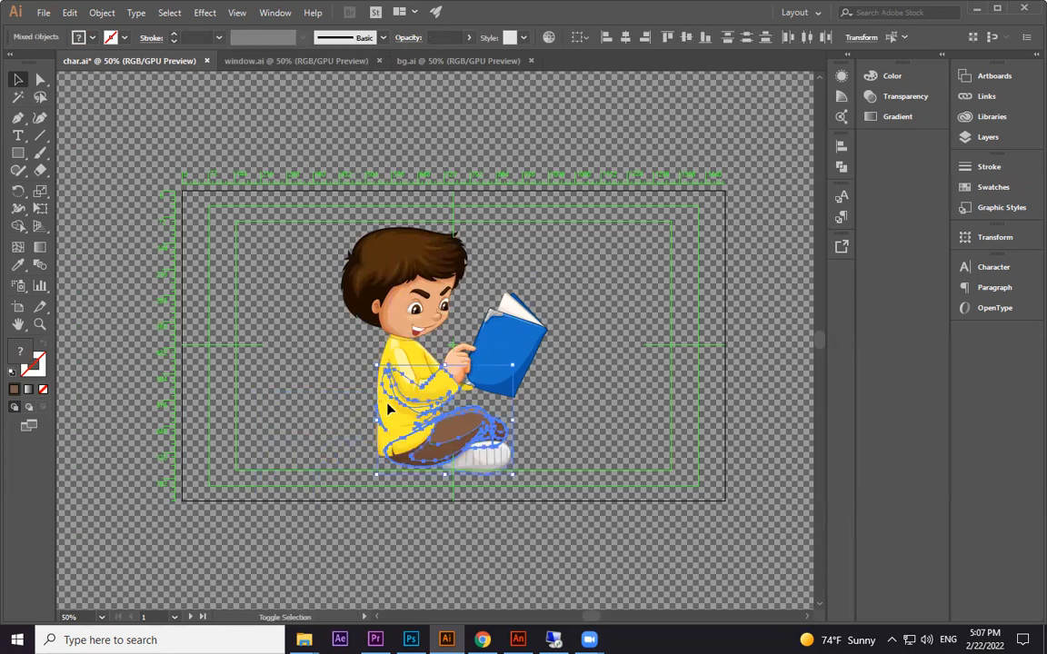
click(691, 445)
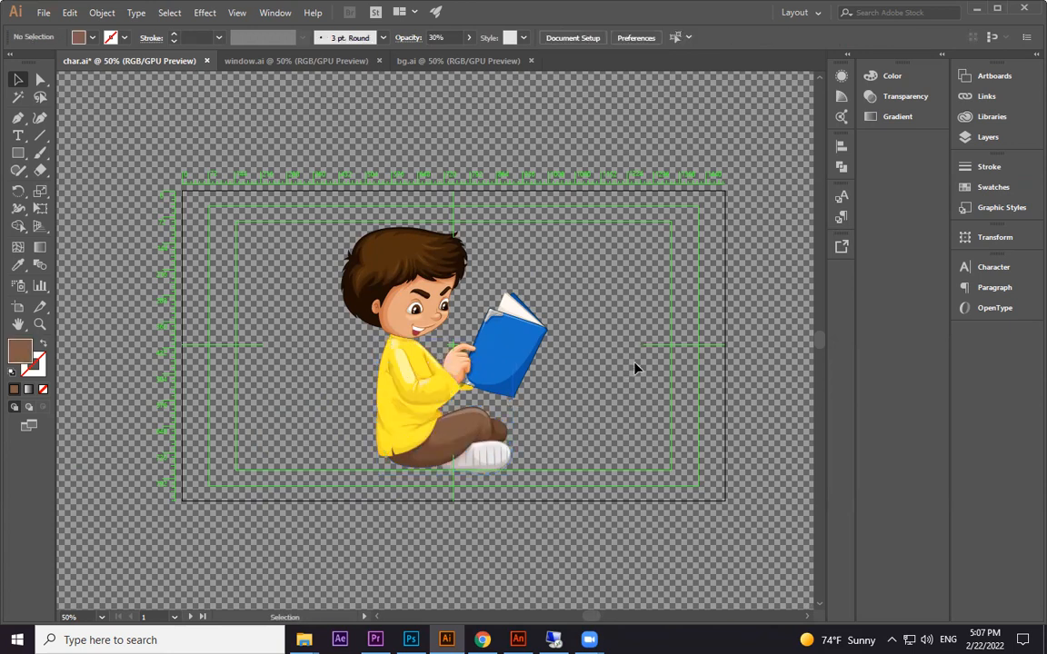
Bring up the window.ai document and ungroup the purple brick window artwork.
click(274, 63)
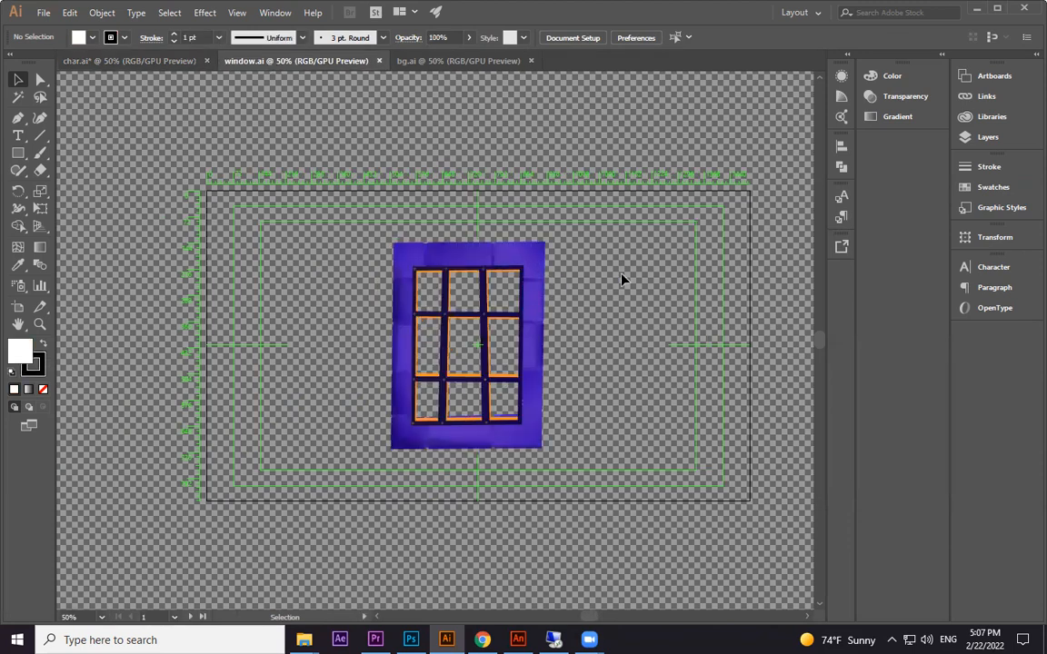
click(521, 275)
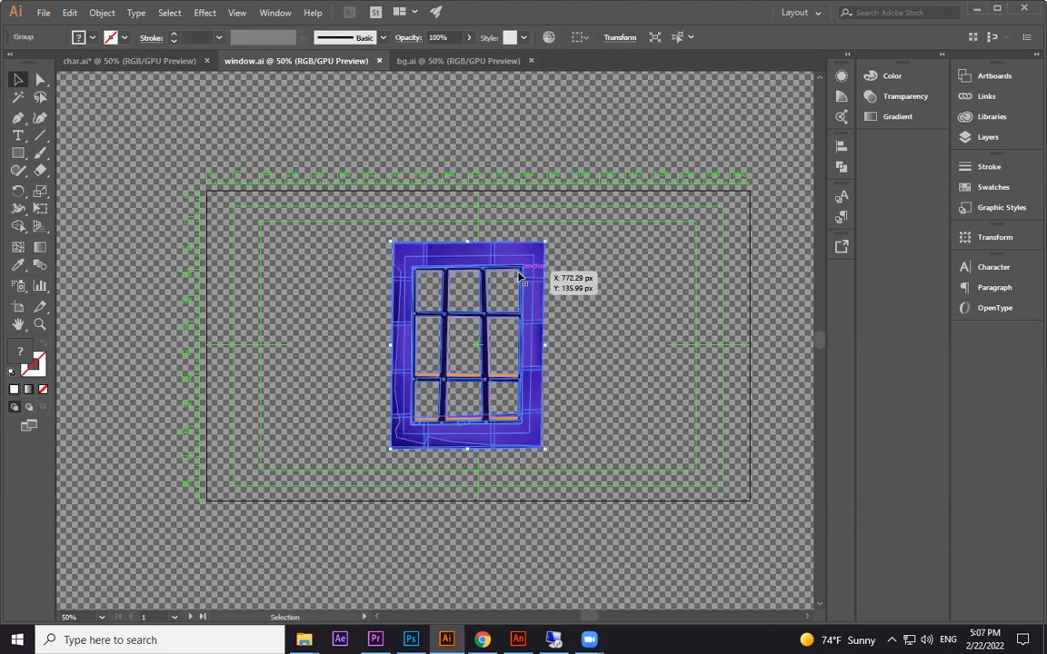
click(574, 293)
click(540, 297)
key(ctrl+c)
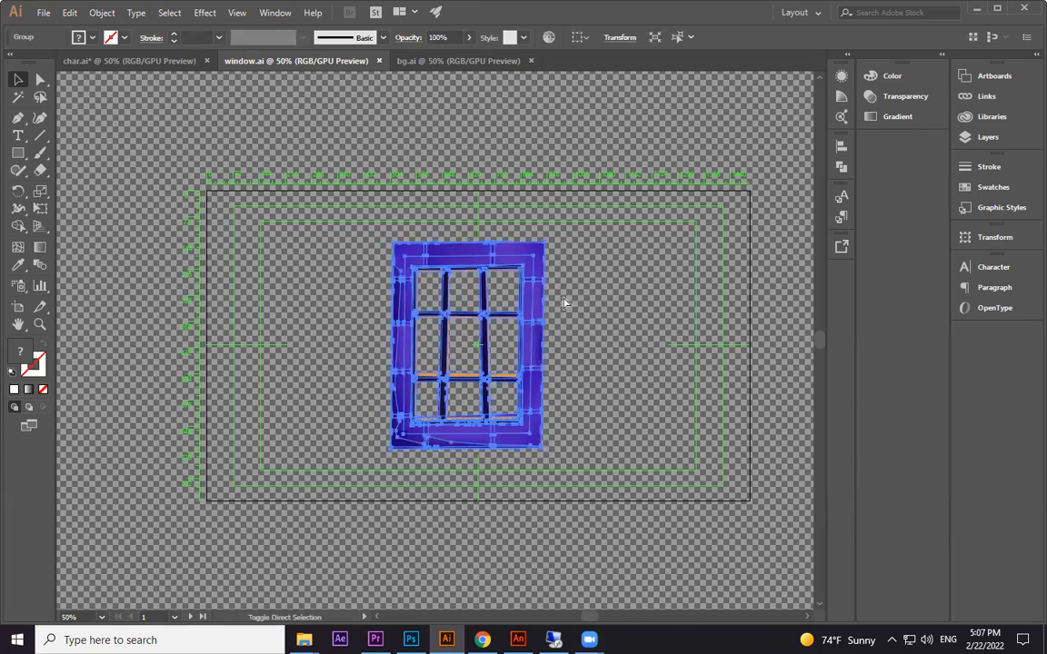
key(ctrl+shift+g)
Pull the upper-right corner brick, a side brick and the purple surround out of the window, and restore their positions.
click(556, 281)
drag(540, 270, 273, 297)
drag(540, 298, 625, 299)
drag(528, 261, 702, 229)
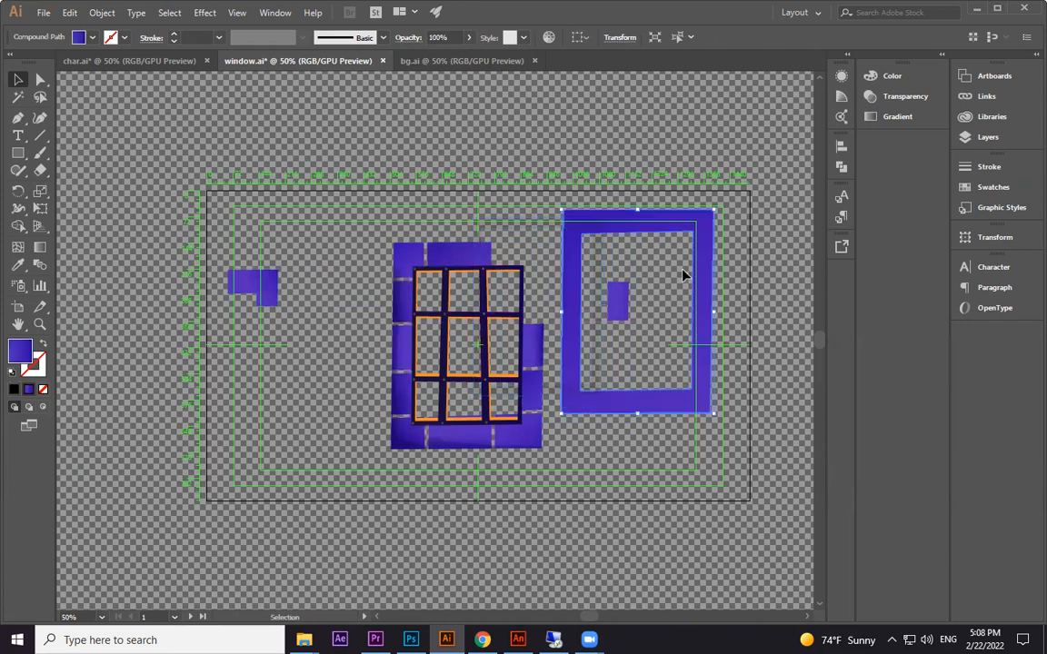
key(ctrl+z)
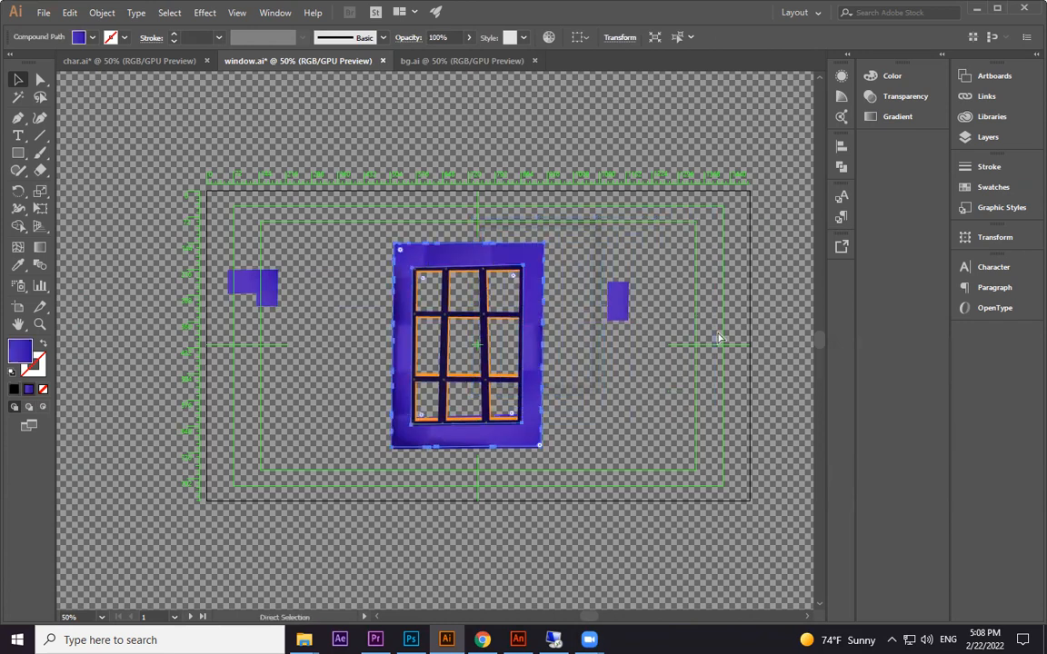
drag(618, 300, 532, 295)
drag(253, 289, 519, 259)
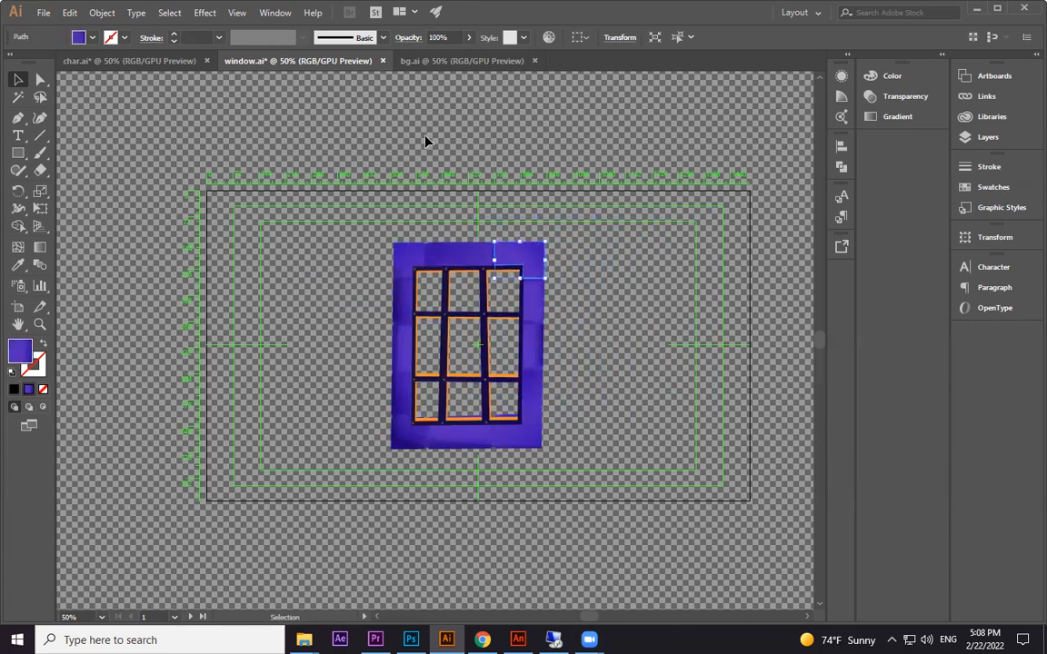
Look through the bg.ai, window.ai and char.ai documents.
click(459, 62)
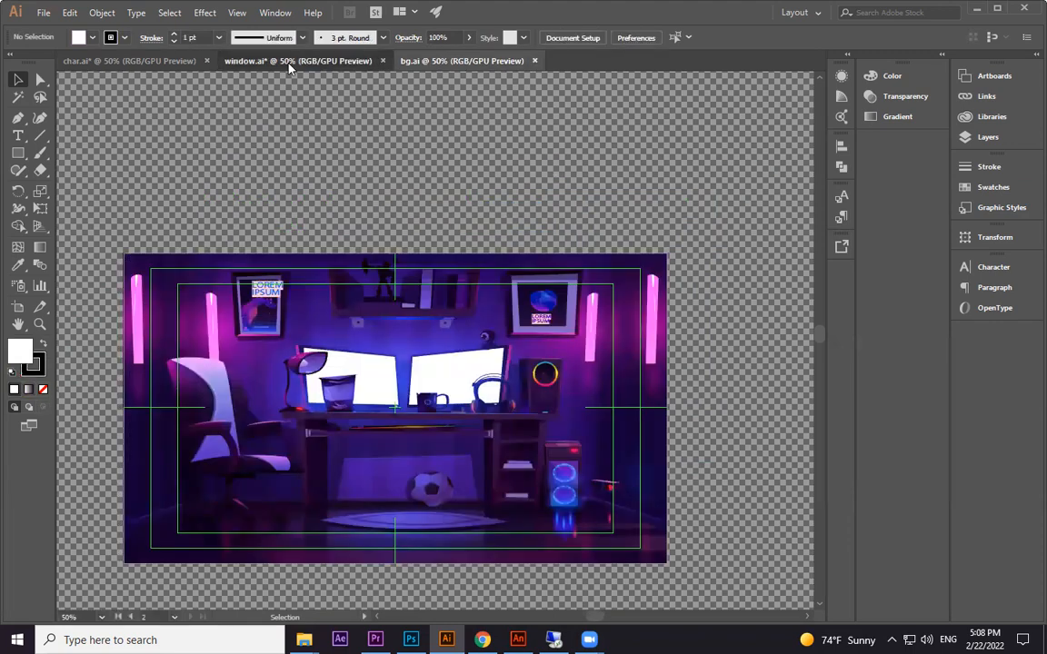
click(332, 61)
click(136, 61)
Return to the BG Animation folder, preview the wall-01-01.jpg image and look over the three sound files.
click(976, 8)
click(920, 123)
double_click(921, 129)
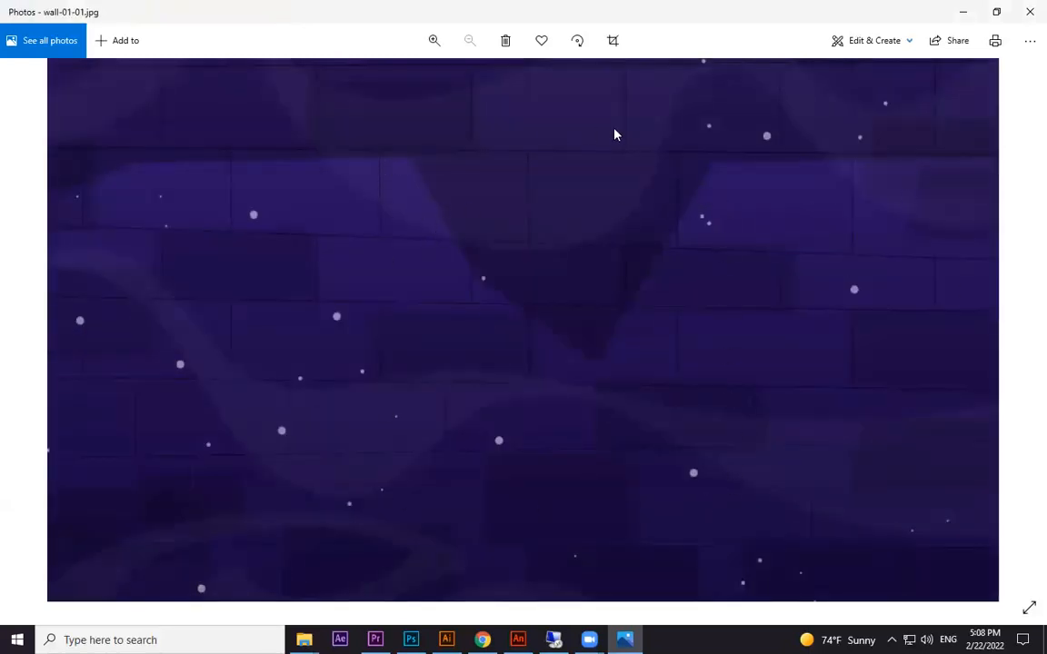
click(1030, 12)
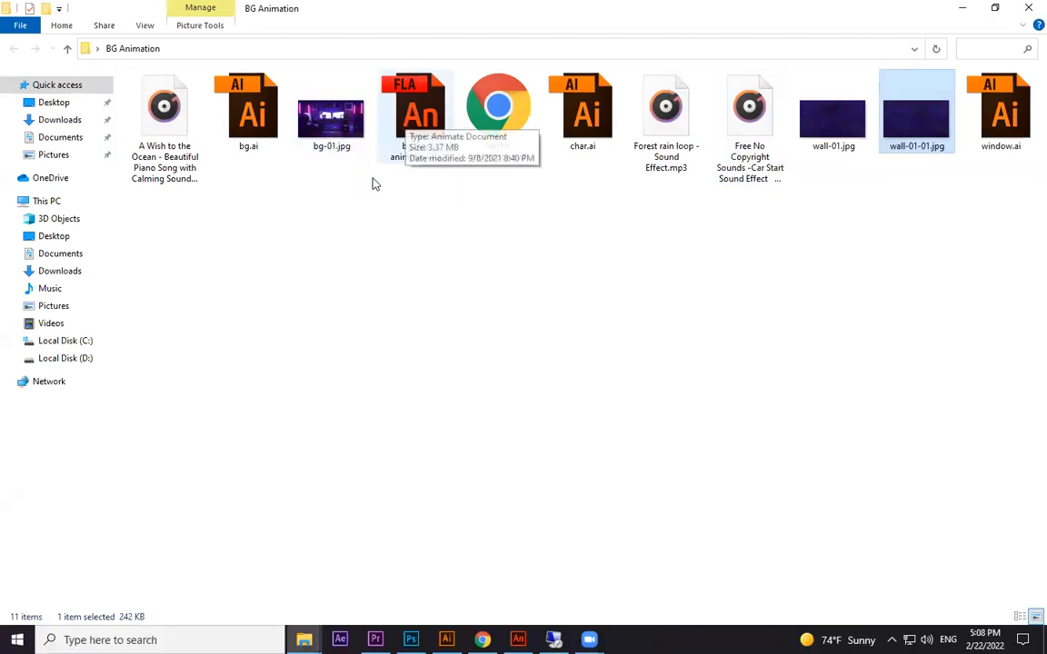
click(186, 150)
click(673, 137)
click(753, 153)
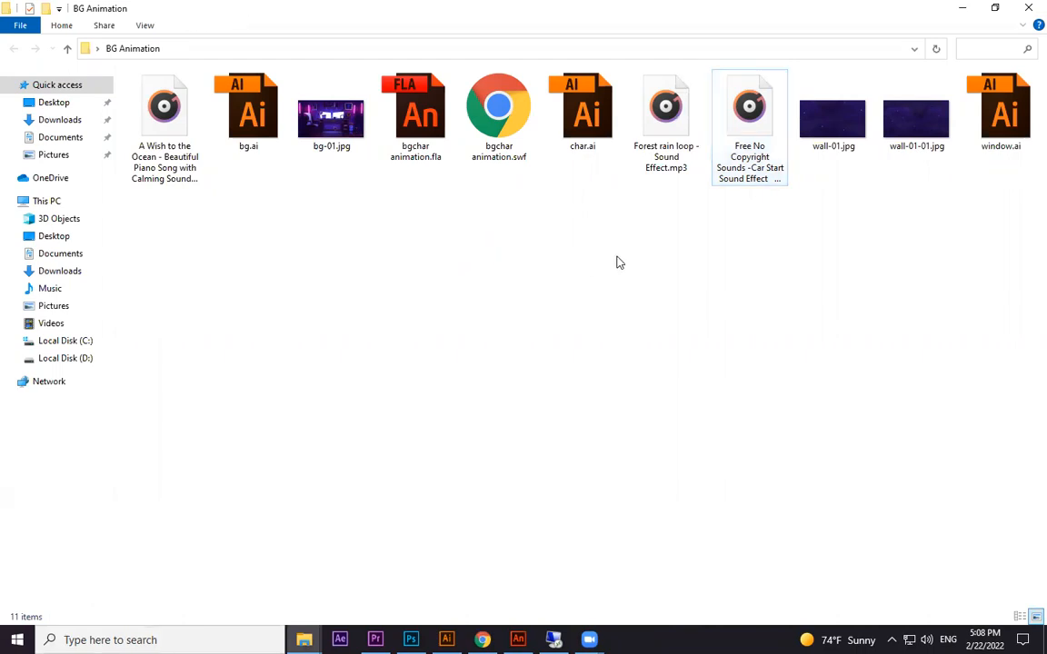
Switch to Adobe Animate and set the empty document's stage size to 1280 by 720 px.
key(alt+Tab)
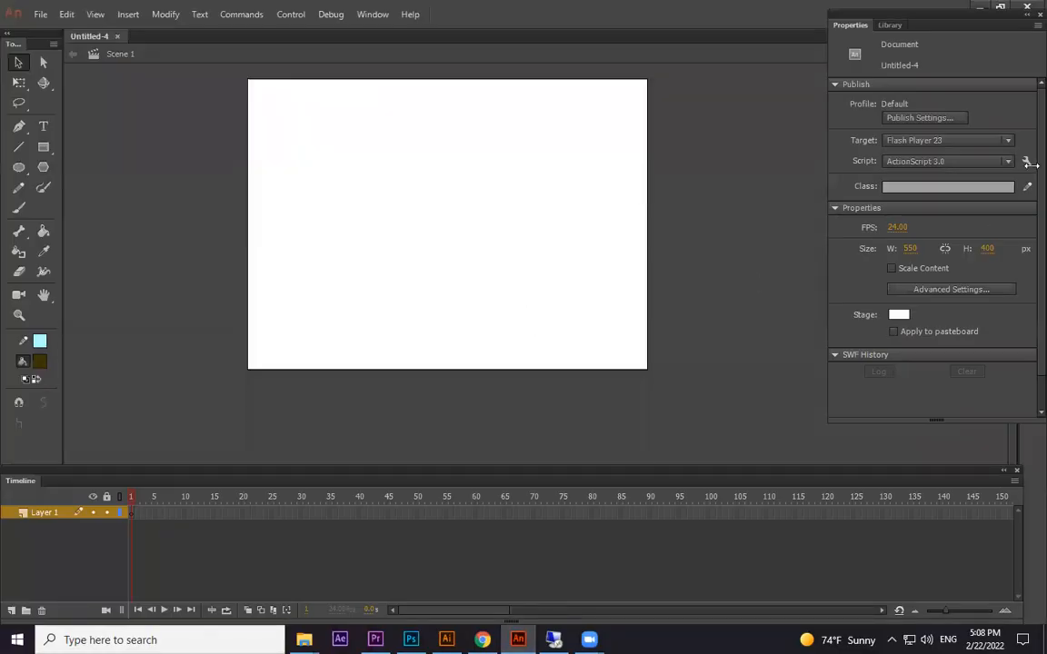
click(911, 249)
text(1280)
click(989, 248)
text(720)
click(610, 278)
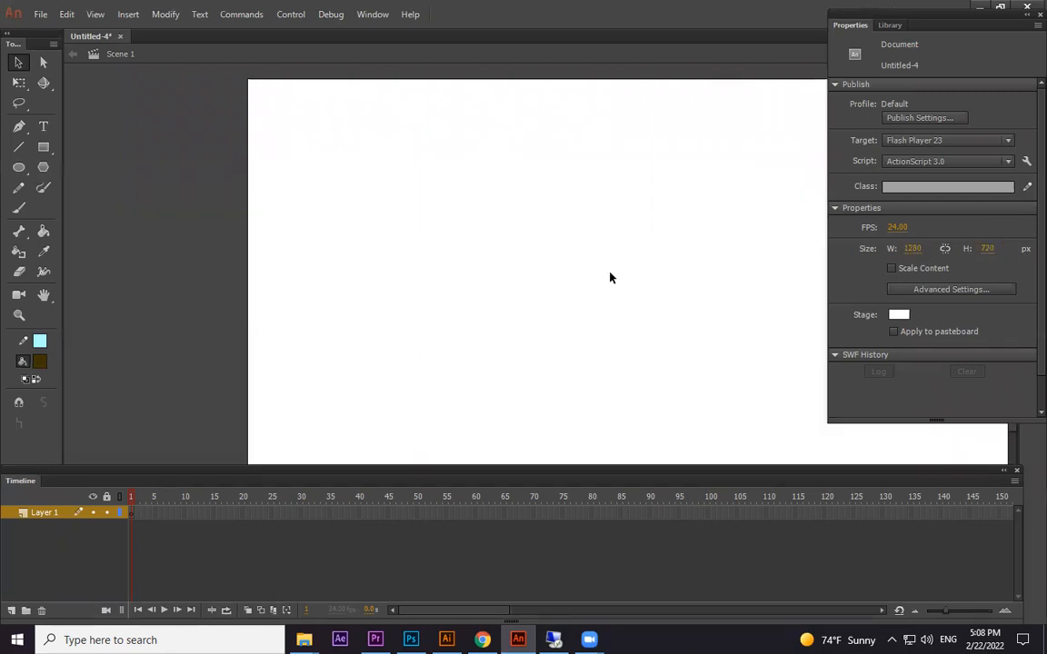
Add bg-01.jpg from the BG Animation folder to the stage and move the image over the stage area.
key(ctrl+minus)
drag(575, 315, 529, 239)
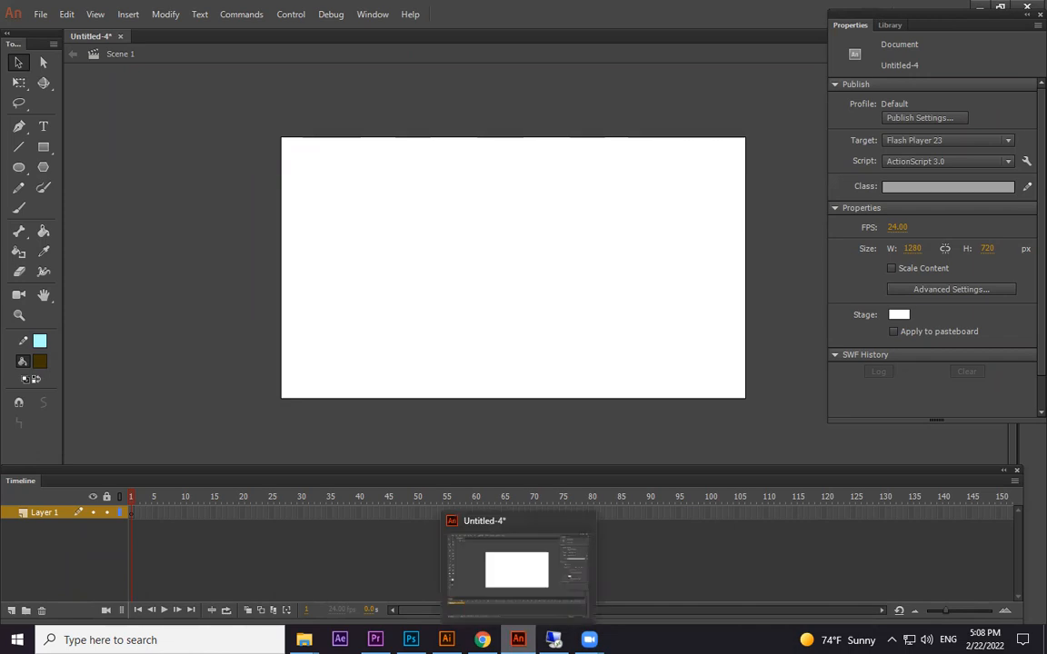
click(518, 639)
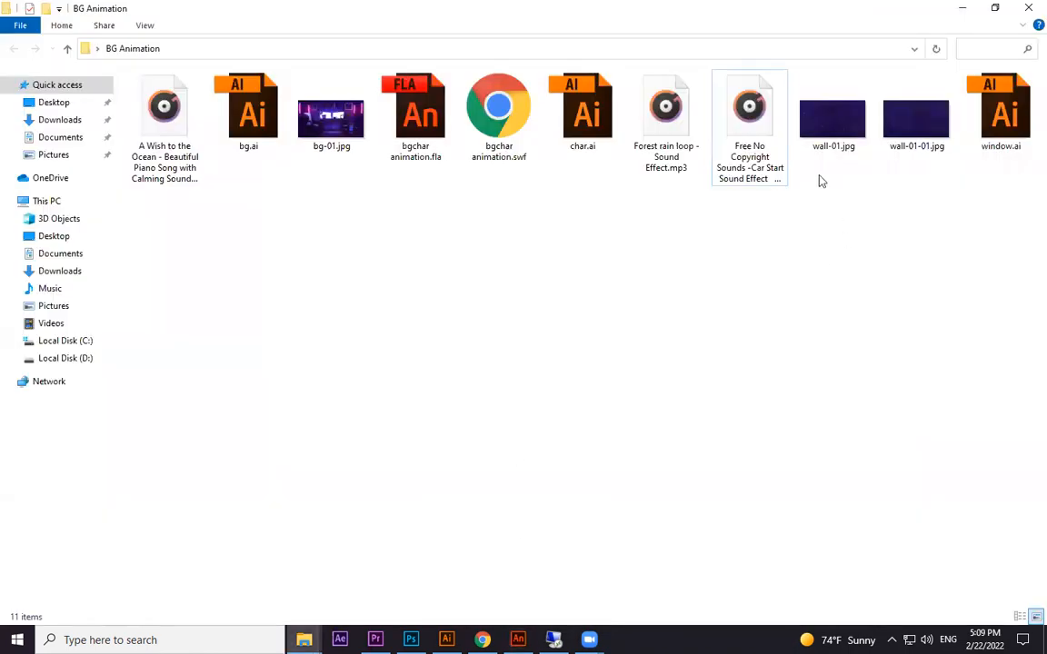
drag(295, 113, 517, 340)
drag(611, 330, 530, 265)
key(ctrl+minus)
key(ctrl+minus)
drag(669, 348, 556, 215)
Scale the bg-01.jpg image down to roughly the stage size with Free Transform and position it over the stage.
click(18, 82)
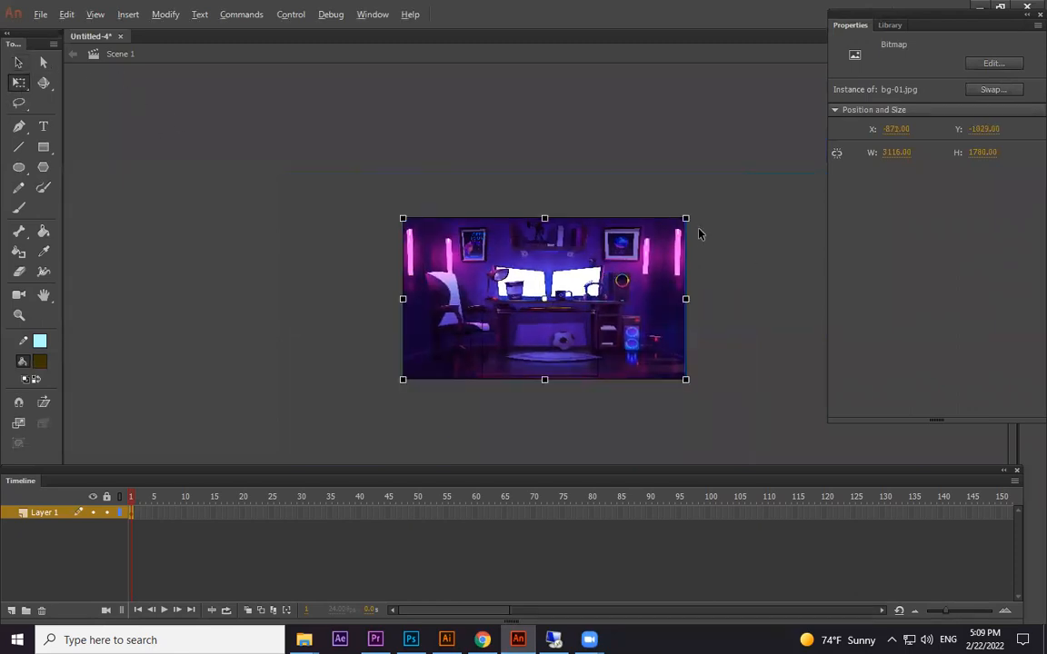
drag(685, 218, 560, 315)
drag(492, 349, 572, 340)
drag(569, 341, 603, 376)
click(693, 358)
key(ctrl+equal)
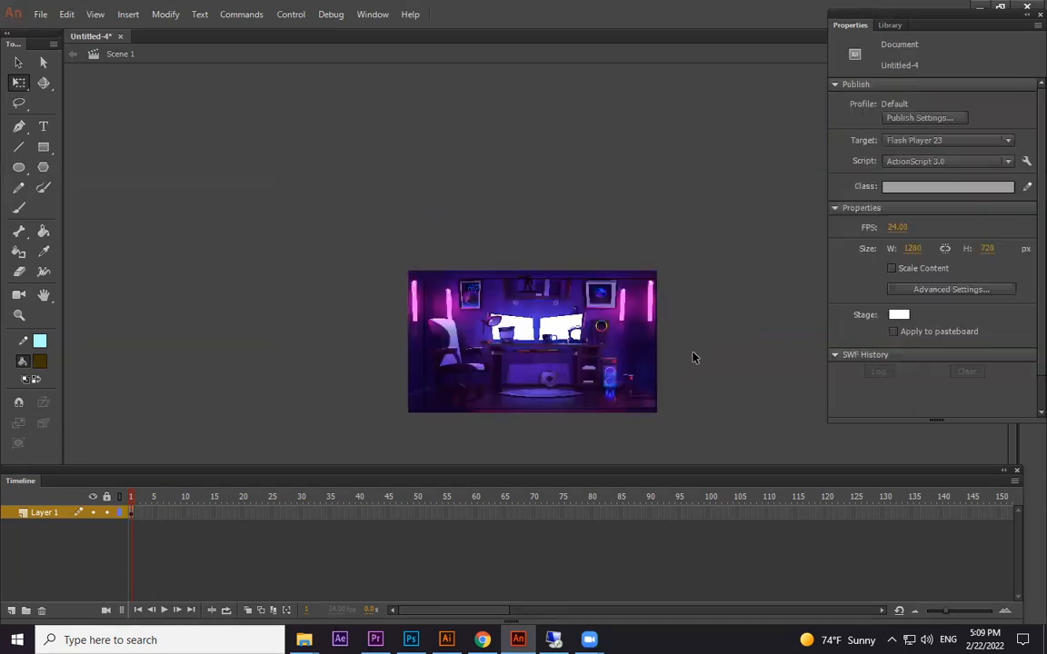
drag(749, 345, 733, 318)
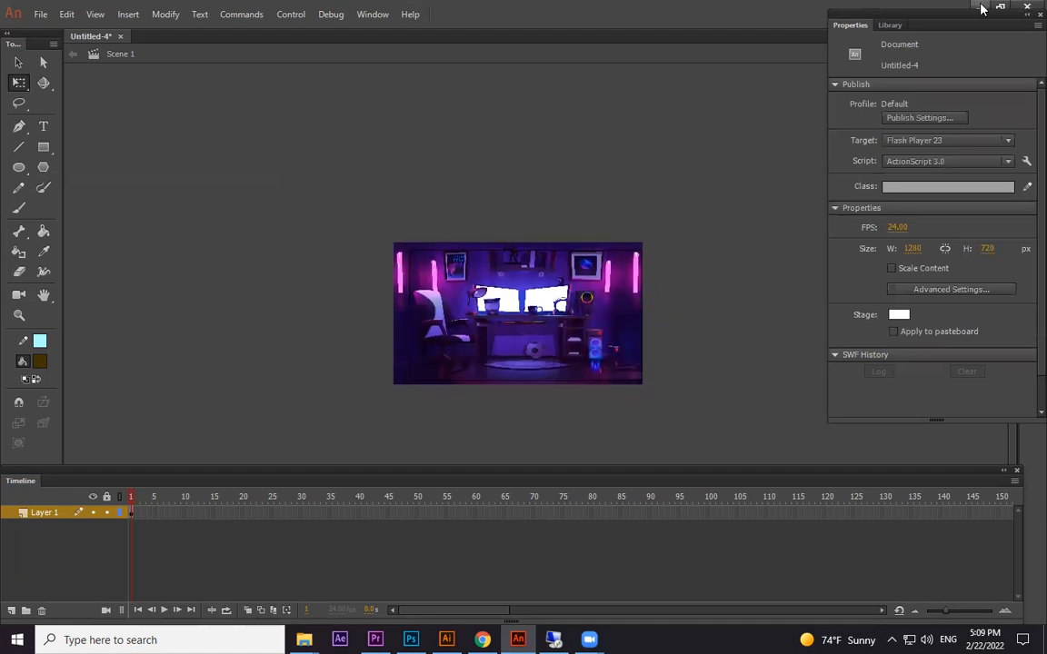
Add wall-01-01.jpg from the BG Animation folder to the document and place it beside the room image, off the stage.
click(981, 7)
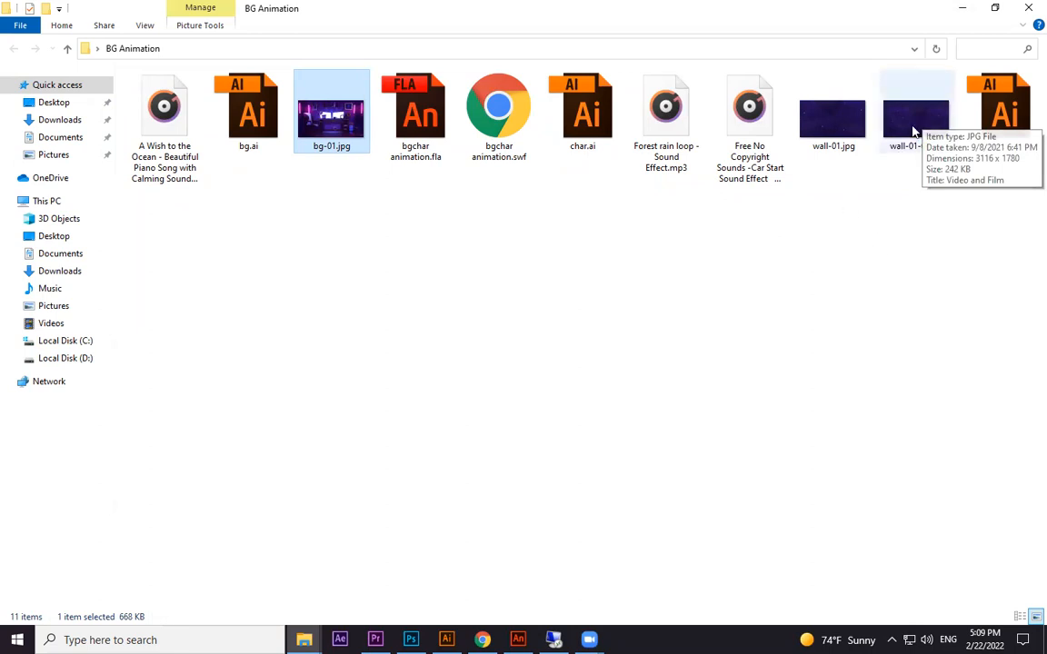
drag(913, 121, 666, 253)
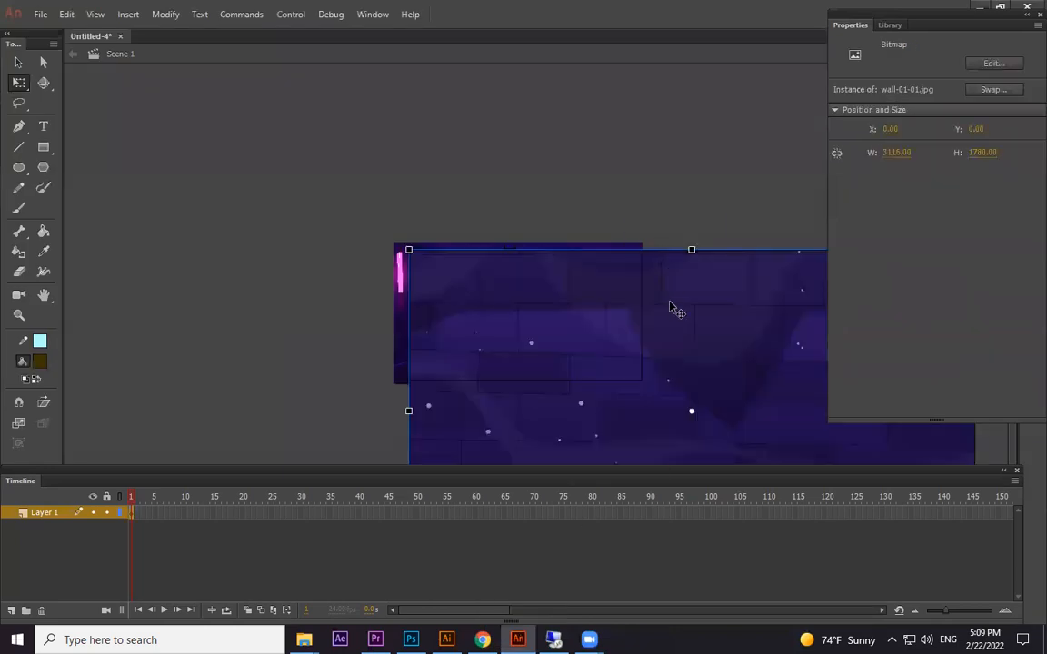
key(ctrl+minus)
drag(678, 395, 688, 298)
drag(621, 296, 237, 268)
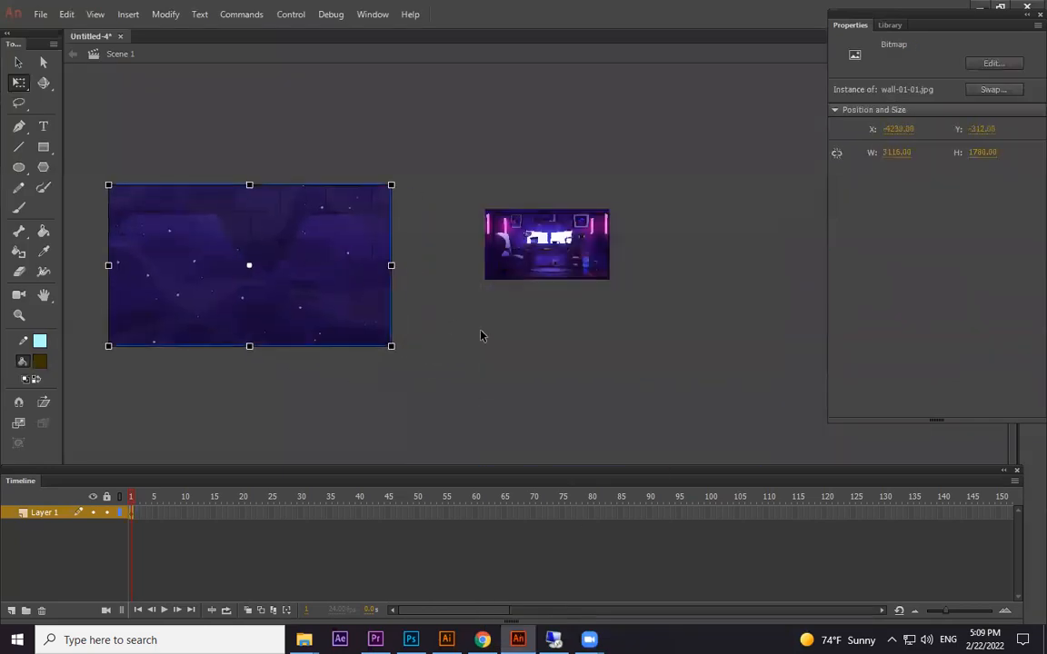
click(420, 327)
drag(367, 255, 419, 242)
click(521, 357)
click(356, 269)
click(570, 356)
key(alt+Tab)
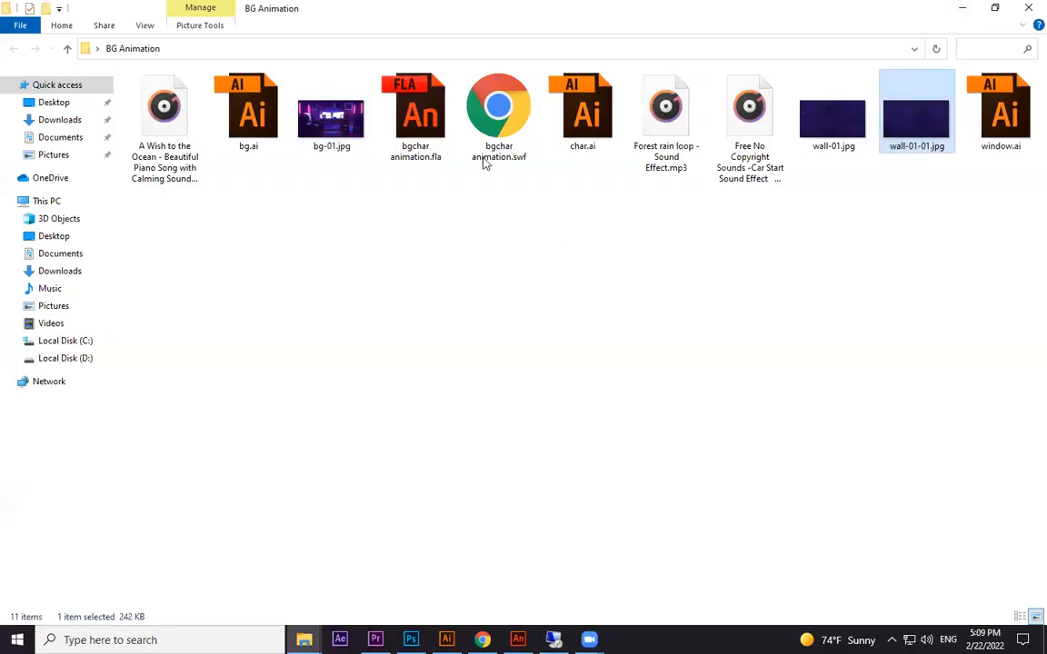
click(603, 121)
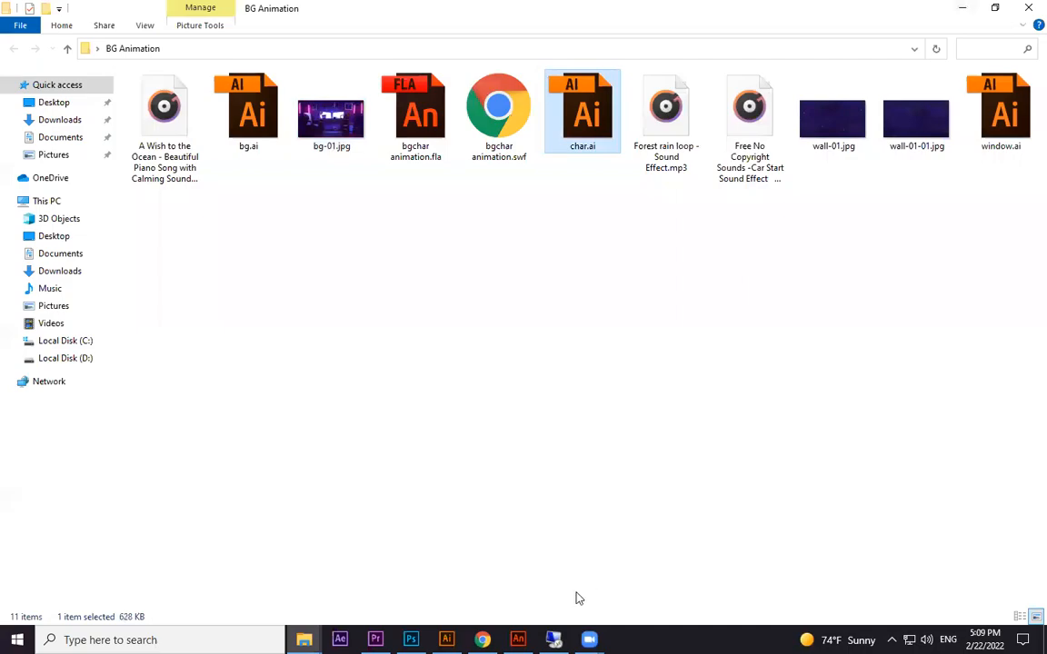
click(519, 640)
key(alt+Tab)
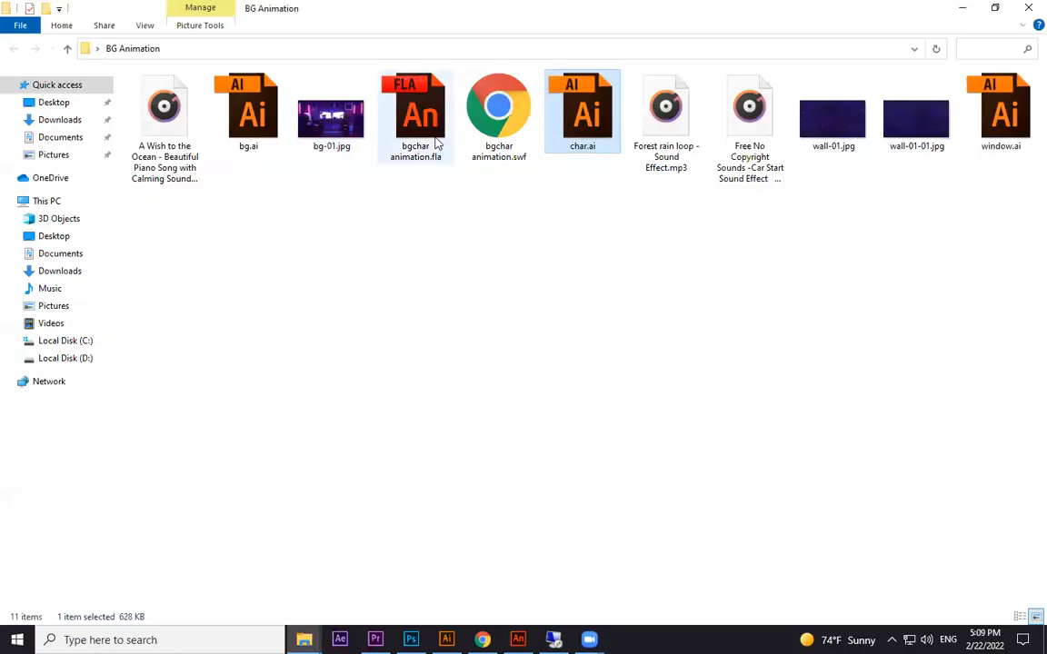
click(518, 640)
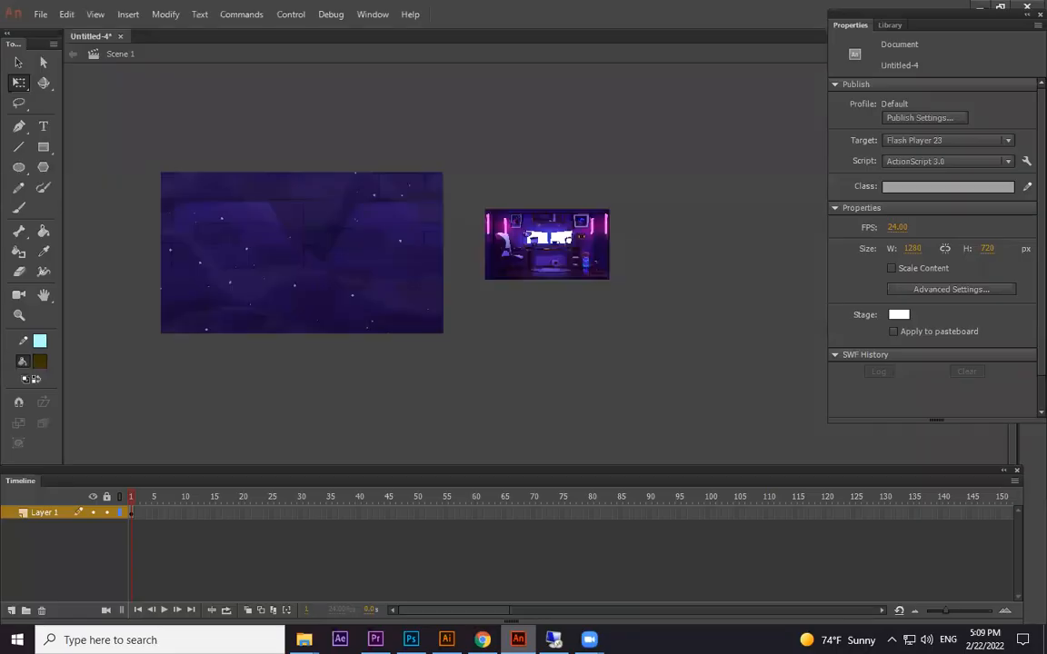
Copy all the window.ai artwork in Illustrator and paste it into Animate with AI File Importer preferences, recommended import settings and maintained layers.
click(446, 640)
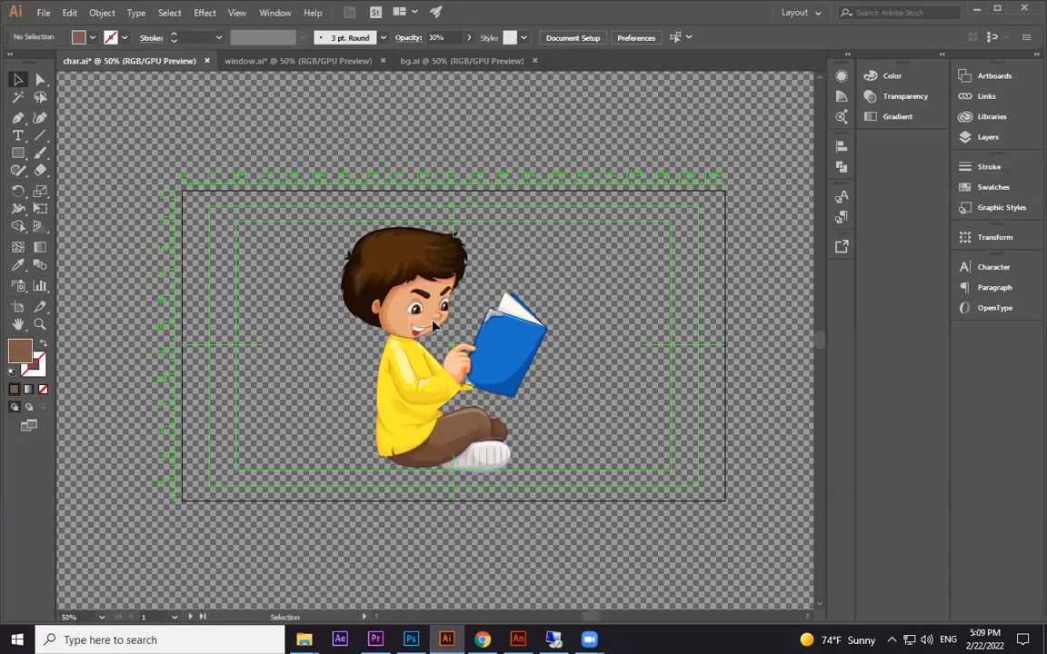
click(323, 62)
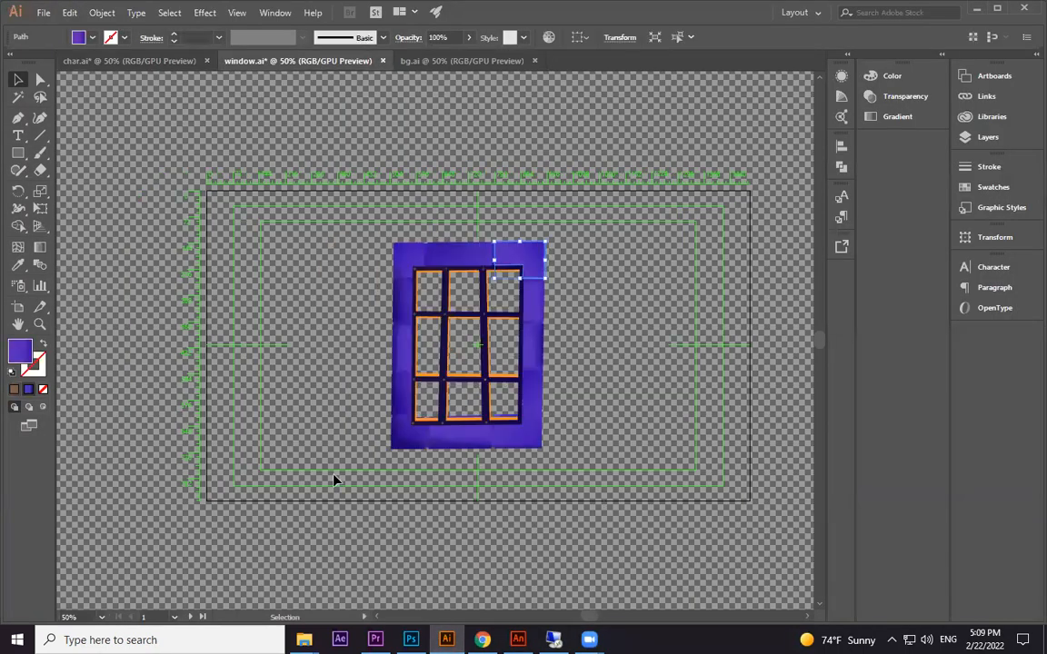
key(a)
key(ctrl+a)
click(443, 62)
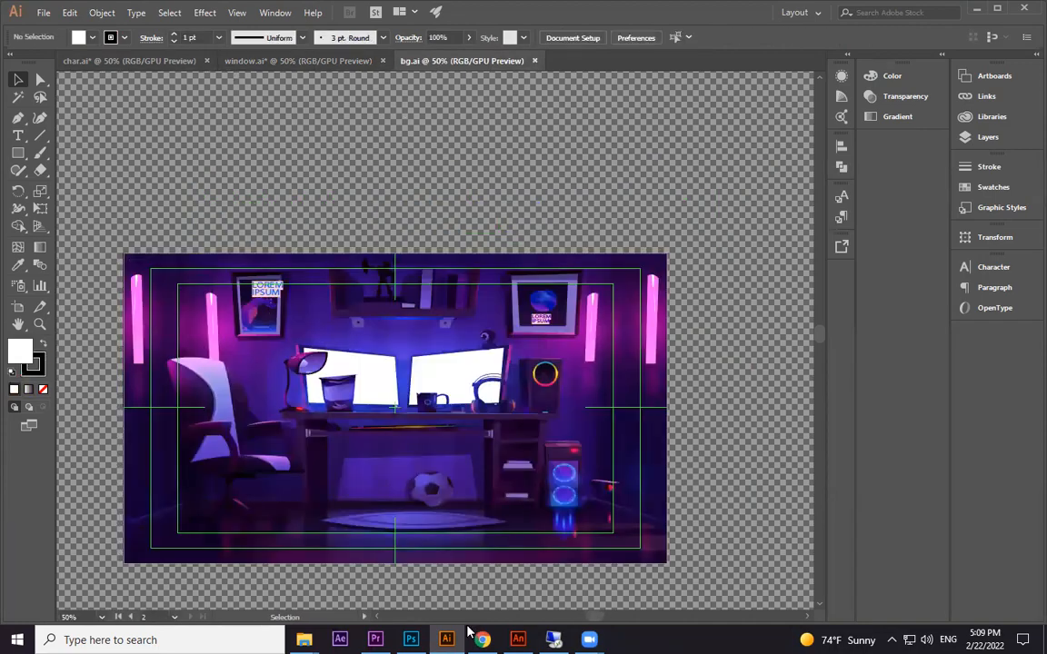
click(519, 639)
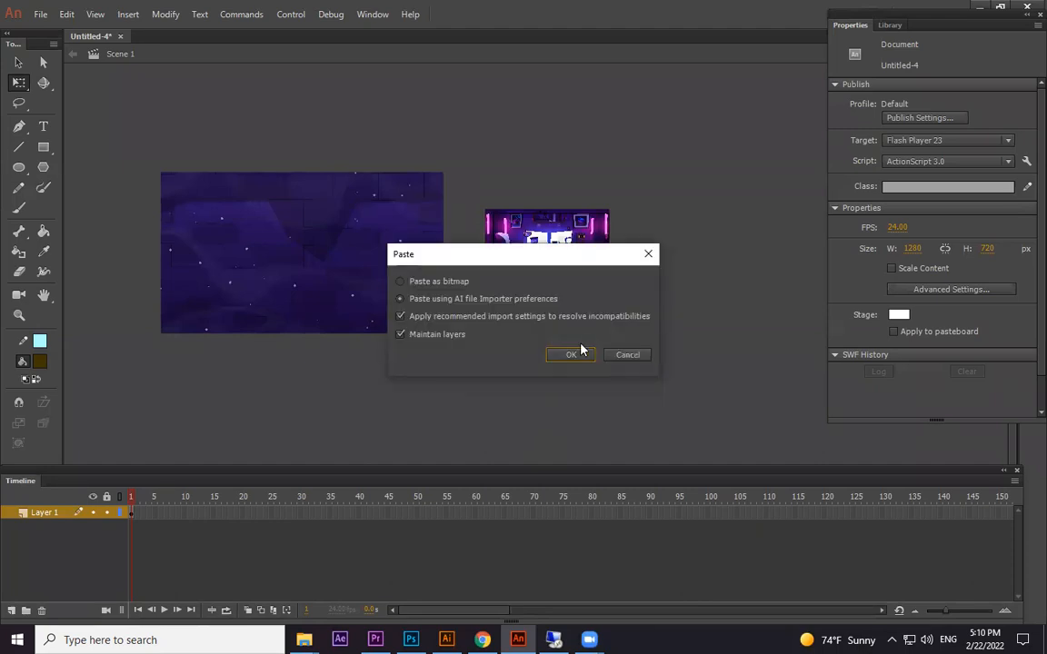
click(576, 356)
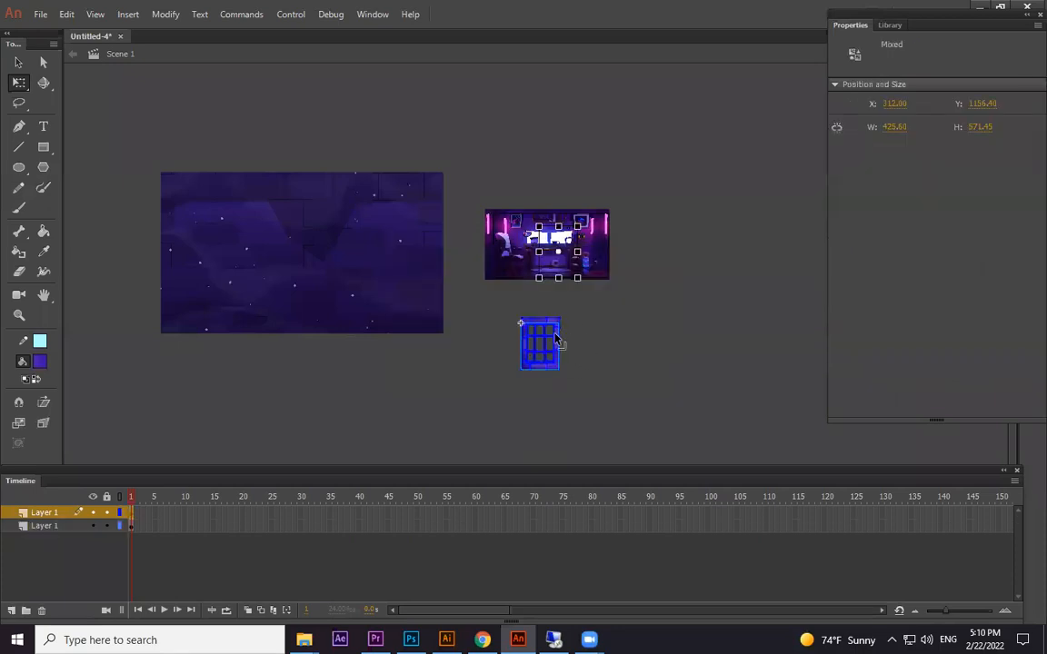
Group all the pasted window artwork and move the group onto the middle of the brick wall image.
click(570, 346)
click(552, 343)
drag(575, 307, 488, 387)
key(ctrl+g)
drag(564, 343, 314, 252)
click(586, 366)
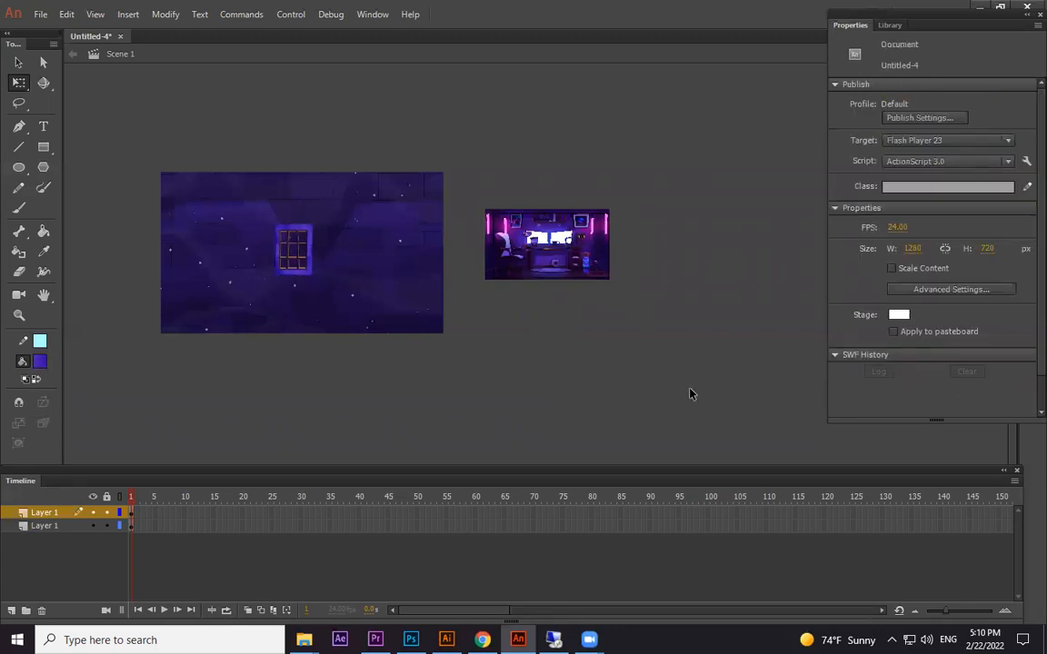
Adjust the position of the window group on the brick wall image.
key(ctrl+z)
click(589, 355)
key(ctrl+=)
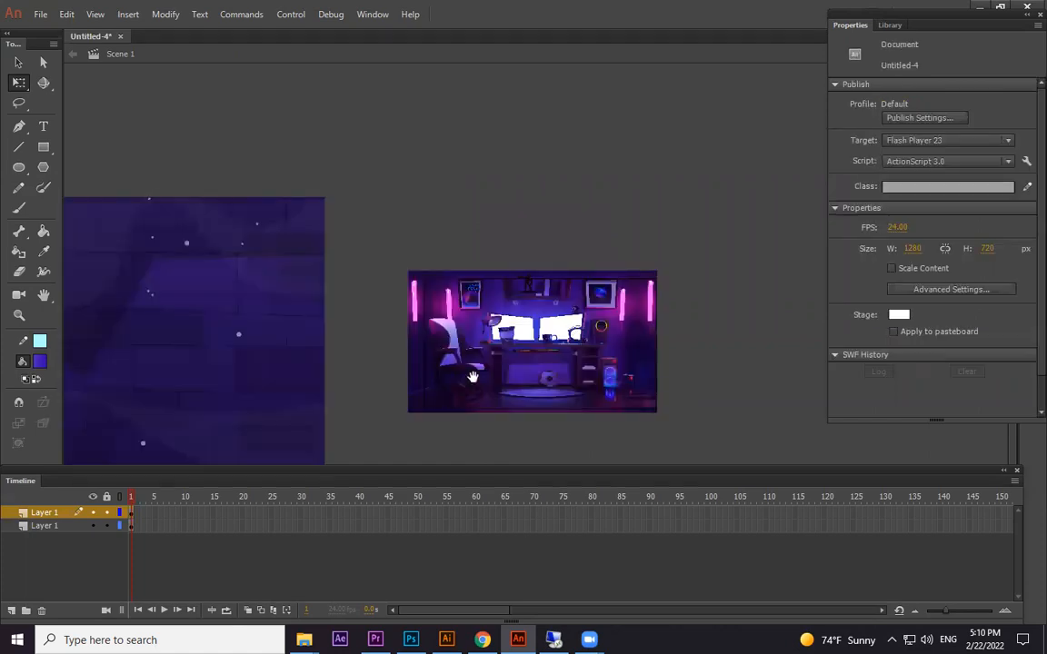
drag(473, 377, 722, 294)
drag(382, 304, 424, 299)
drag(353, 259, 340, 260)
drag(401, 269, 409, 229)
Break apart the wall-01-01.jpg bitmap into an editable shape.
click(306, 185)
click(458, 110)
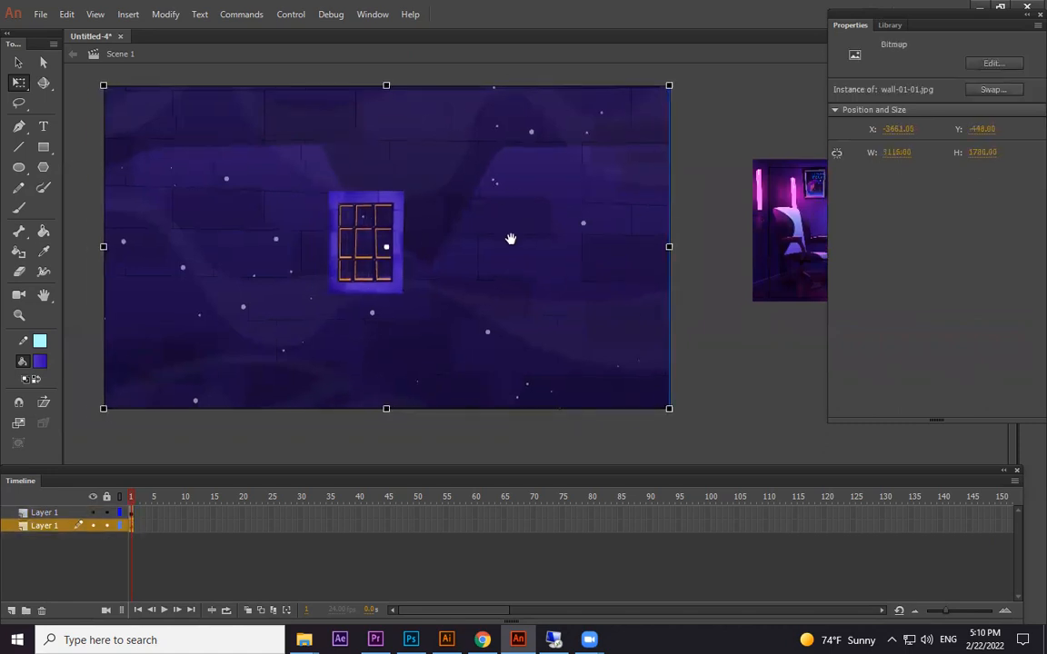
drag(511, 239, 507, 244)
key(ctrl+b)
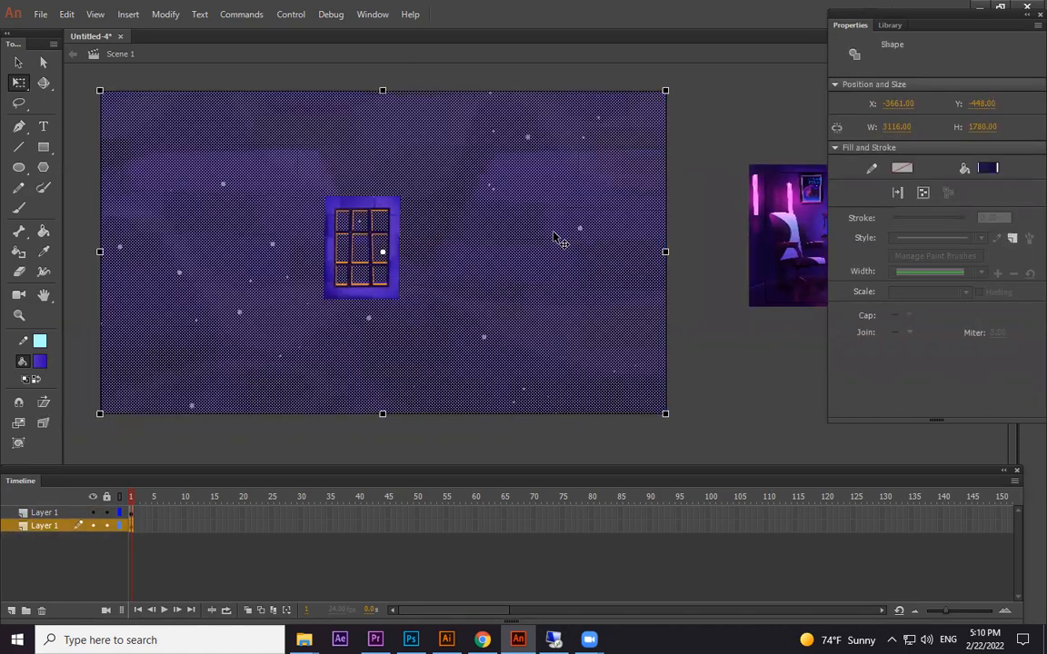
click(695, 164)
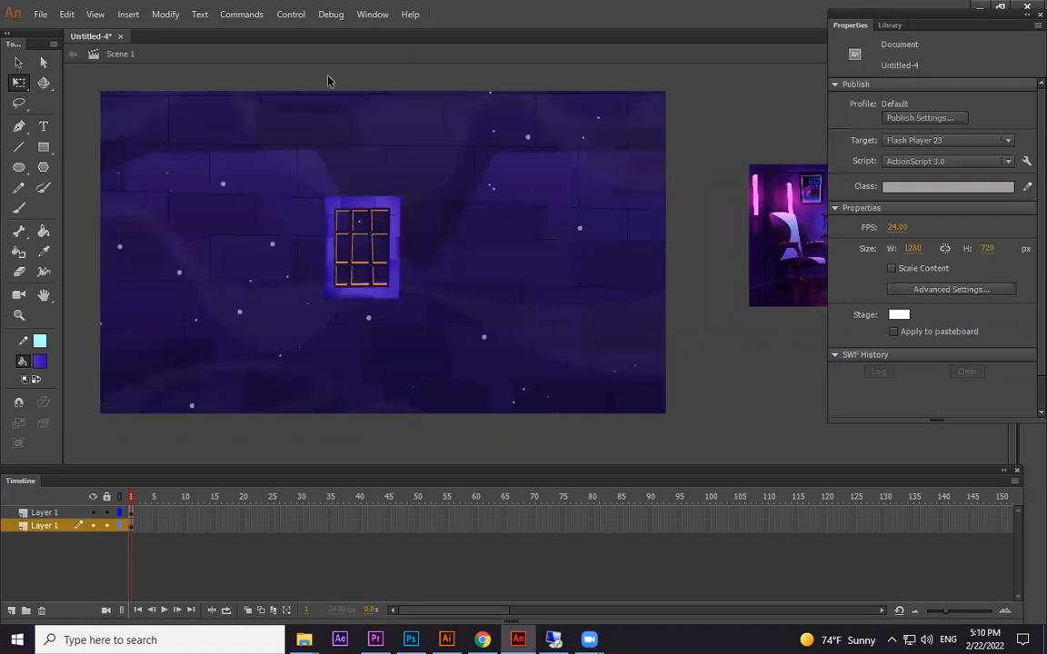
click(335, 210)
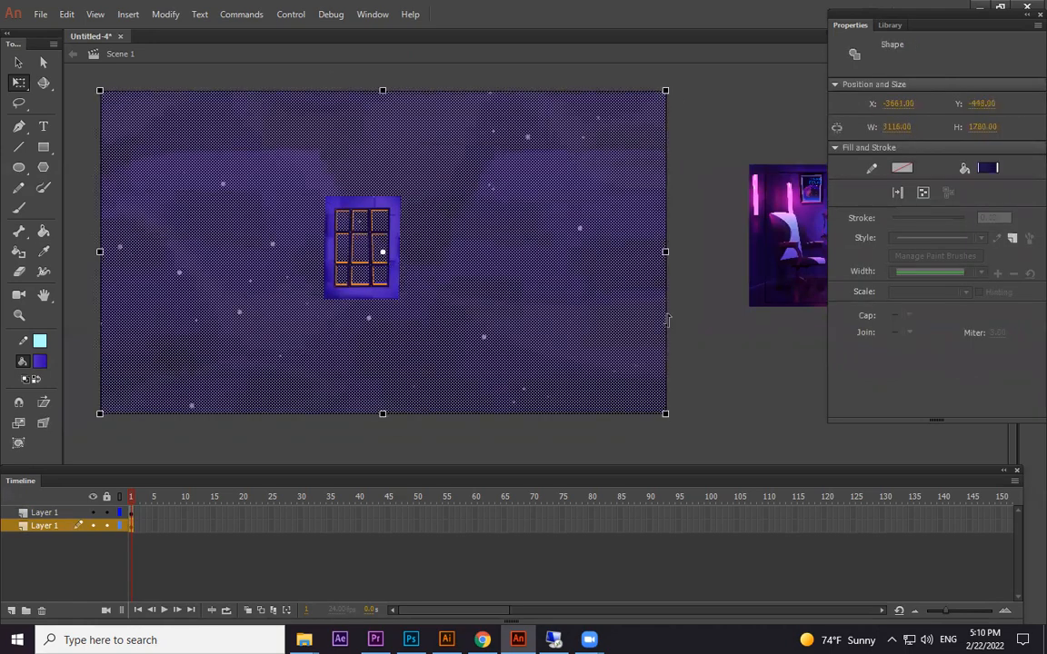
click(668, 320)
Move the window group off the wall and draw a filled rectangle of about 413 by 569 px over its outline.
click(386, 226)
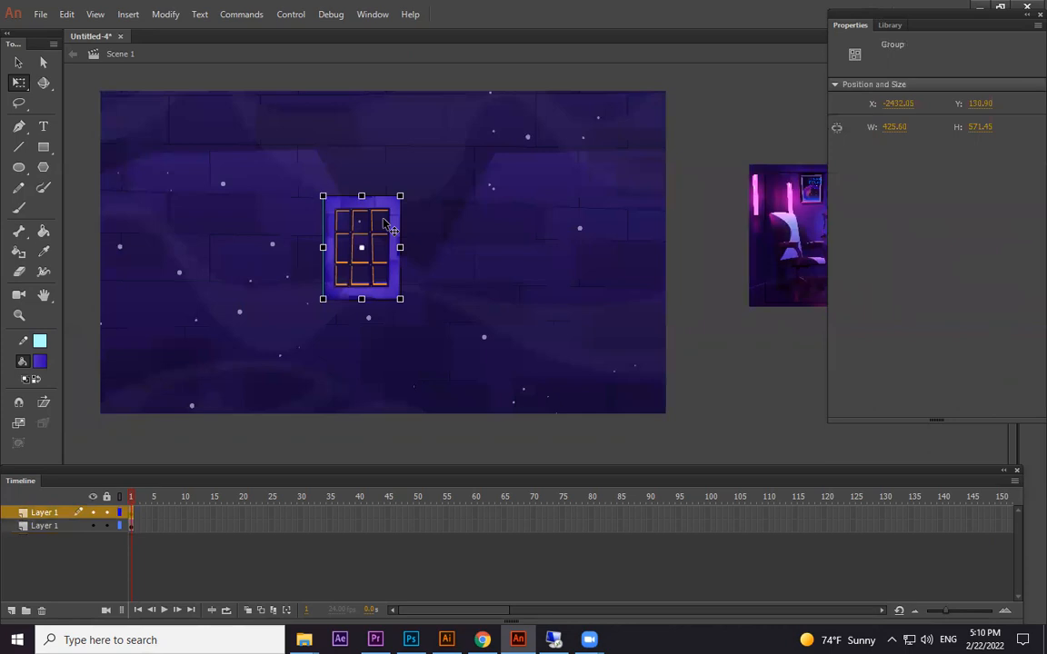
drag(386, 225, 764, 374)
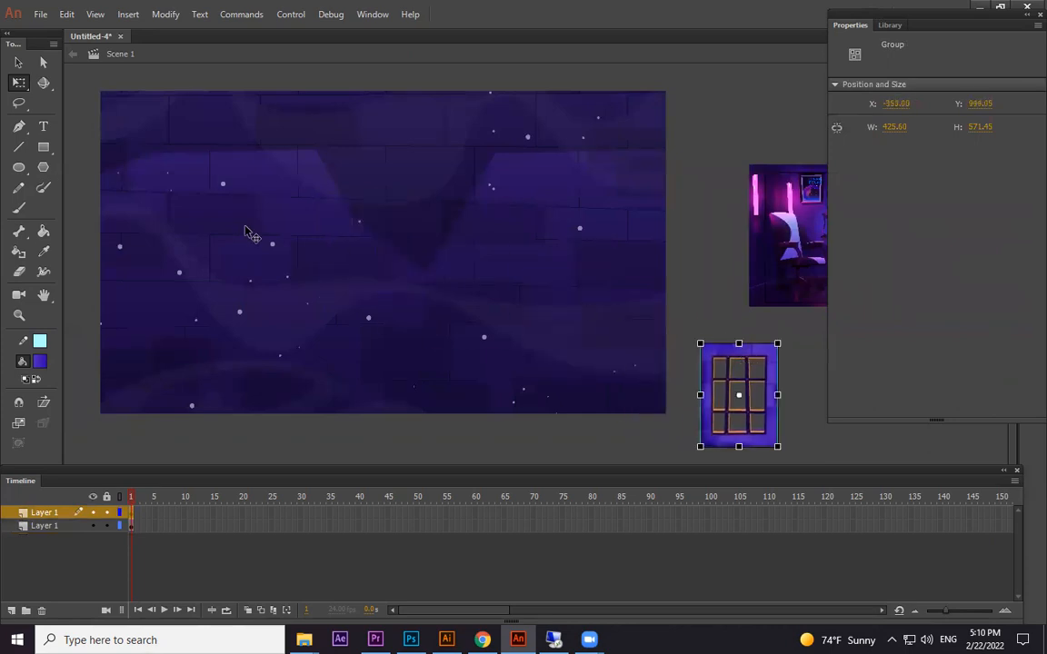
click(43, 146)
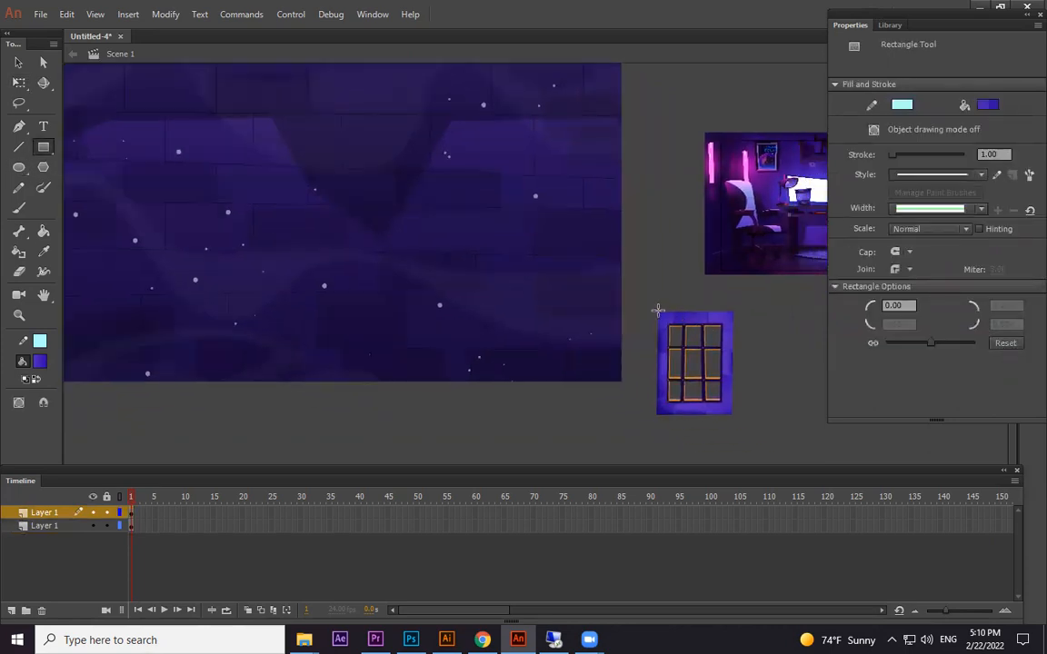
drag(658, 311, 734, 415)
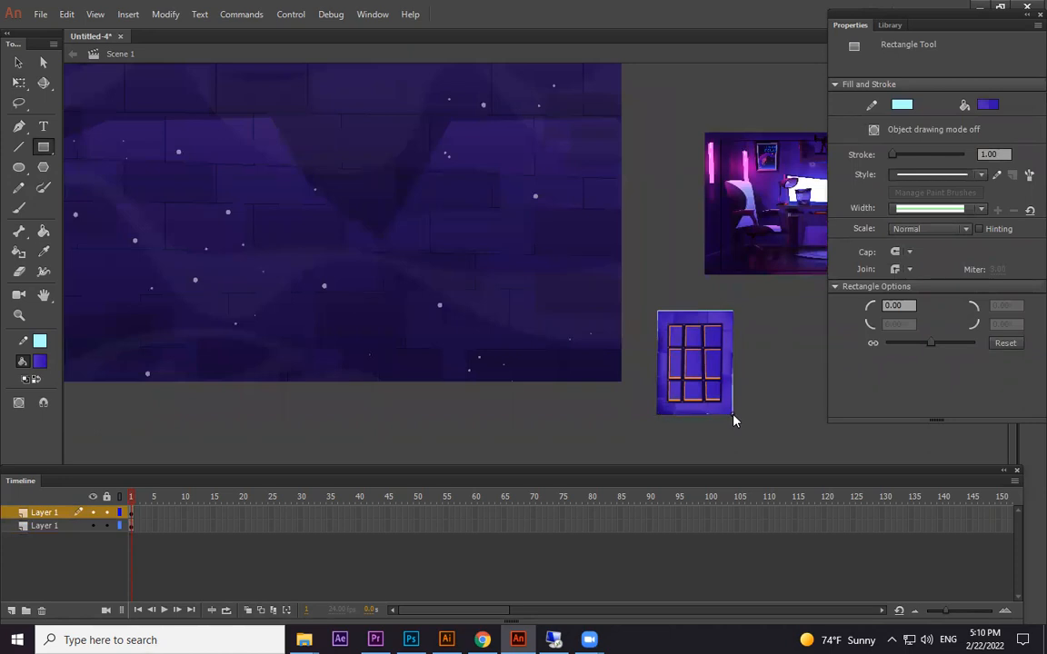
Move the window group aside so it sits clear of the new rectangle.
click(18, 61)
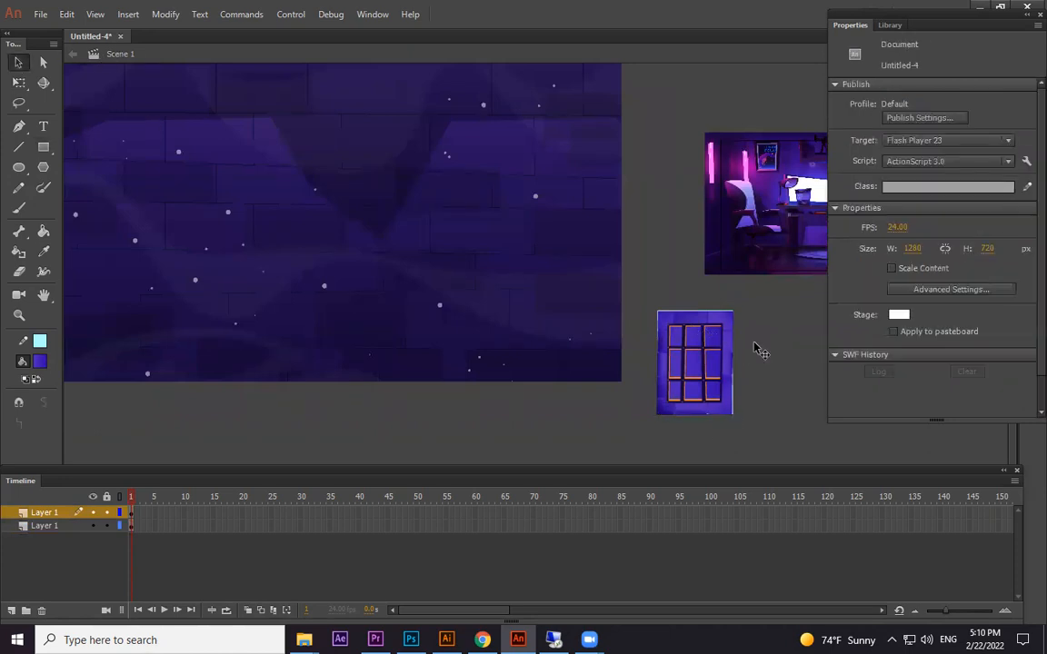
drag(683, 334, 797, 344)
click(716, 382)
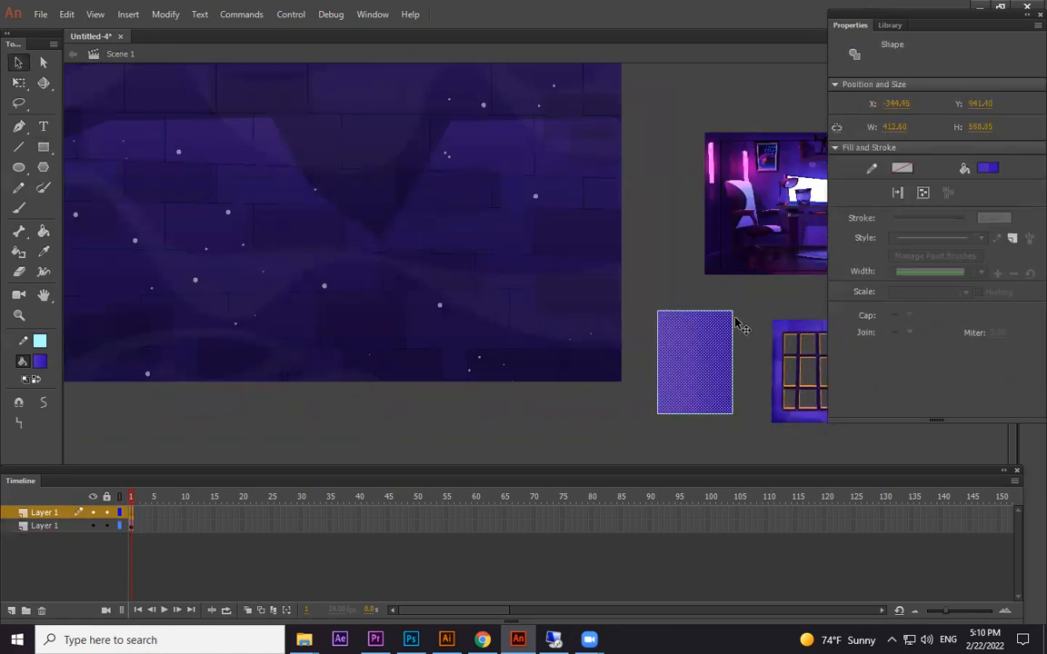
click(645, 285)
Move the window-sized purple rectangle onto the brick wall shape.
click(515, 260)
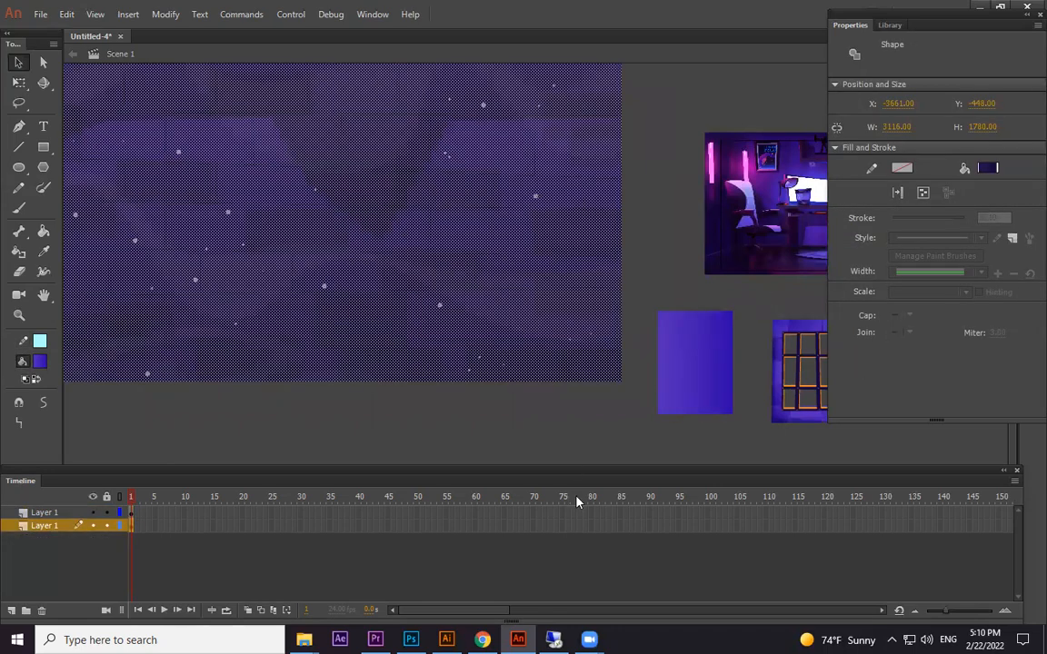
click(650, 425)
drag(720, 369, 313, 216)
click(687, 316)
Try deleting the rectangle to cut an opening in the wall, try shifting it sideways, and undo both changes.
click(295, 222)
key(Delete)
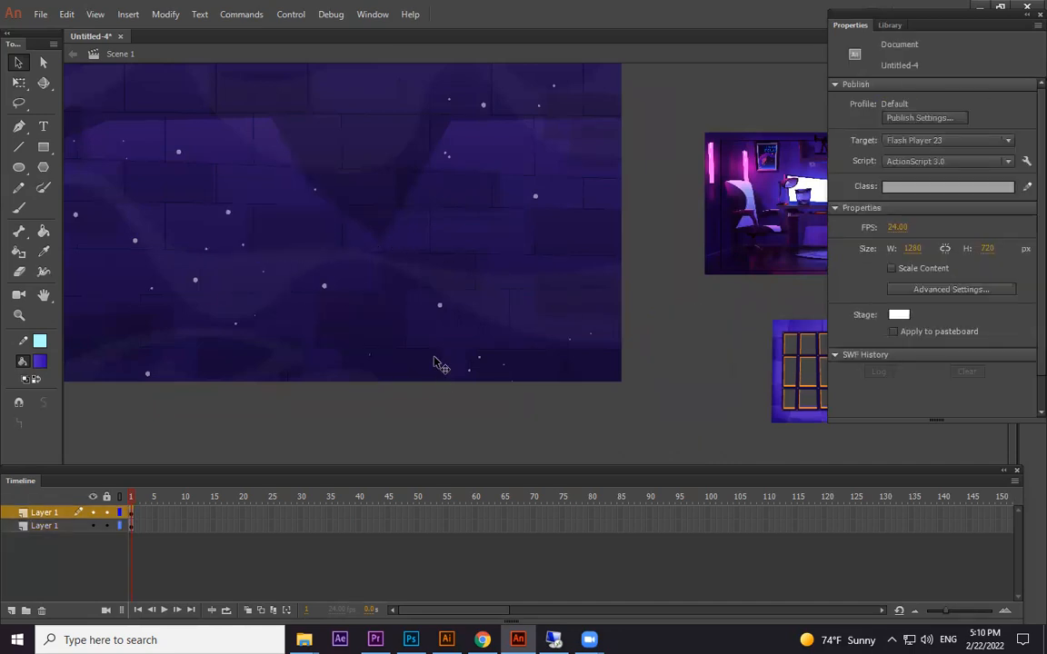
key(ctrl+z)
click(663, 357)
drag(311, 232, 357, 266)
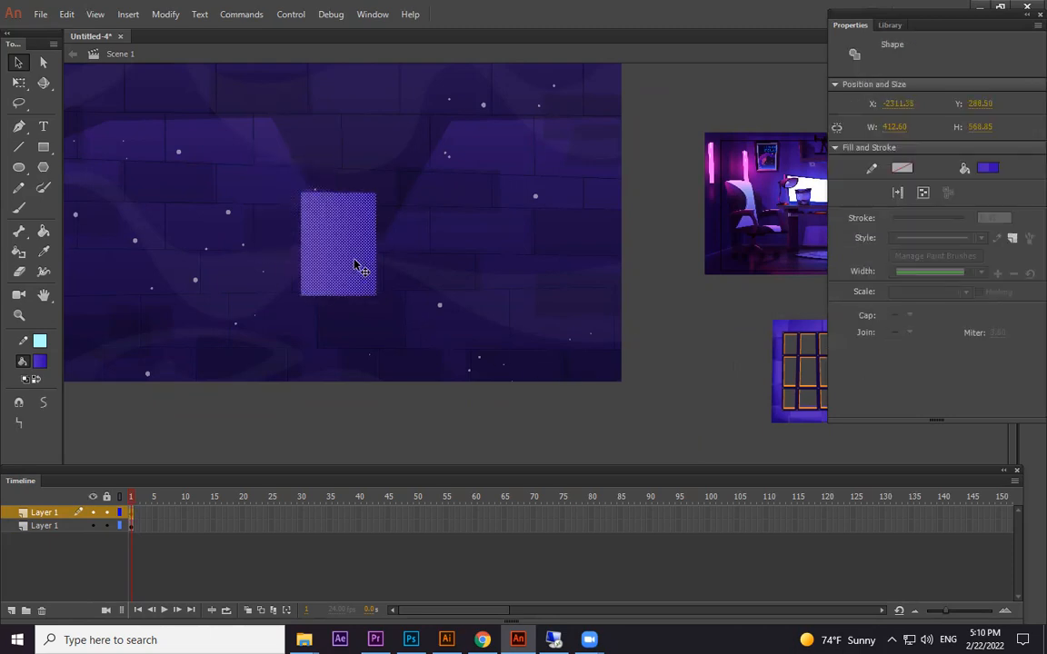
key(ctrl+z)
Reposition the purple rectangle near the centre of the brick wall.
click(432, 243)
drag(458, 290, 518, 362)
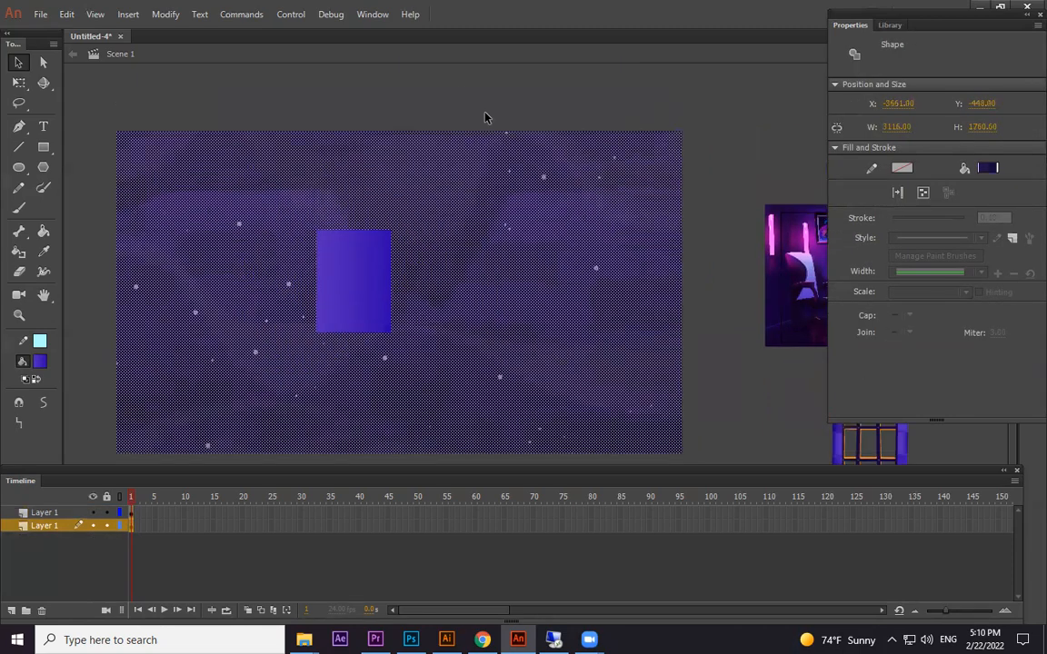
click(486, 113)
drag(363, 296, 402, 311)
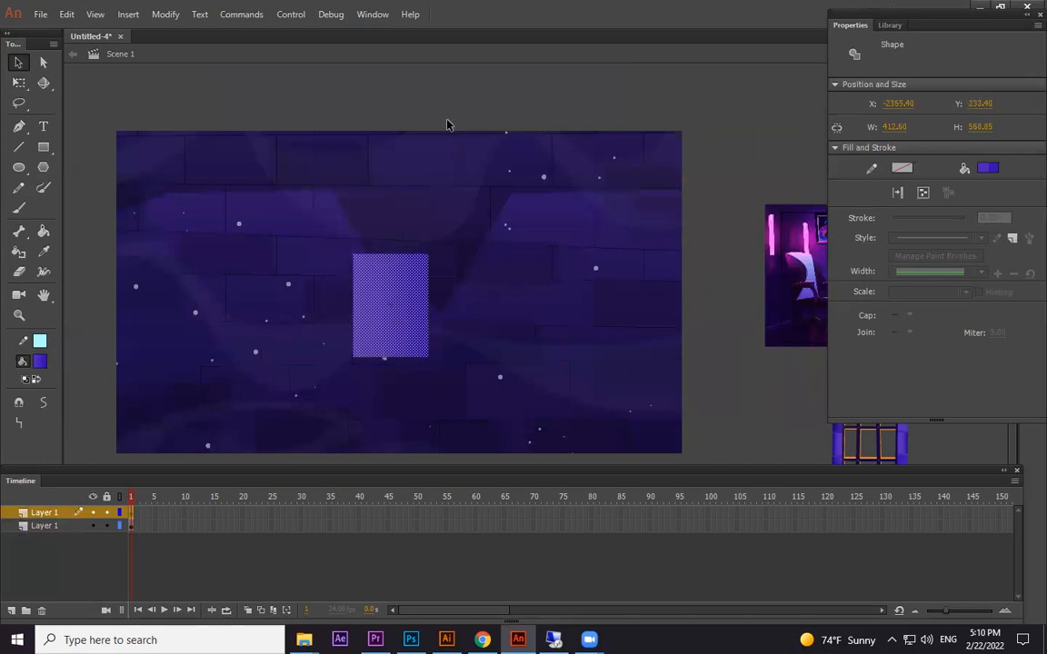
click(402, 106)
Try again to cut the opening by deleting the centred rectangle, undo the deletion and clear the selection.
click(423, 272)
key(Delete)
key(ctrl+z)
click(476, 318)
click(442, 119)
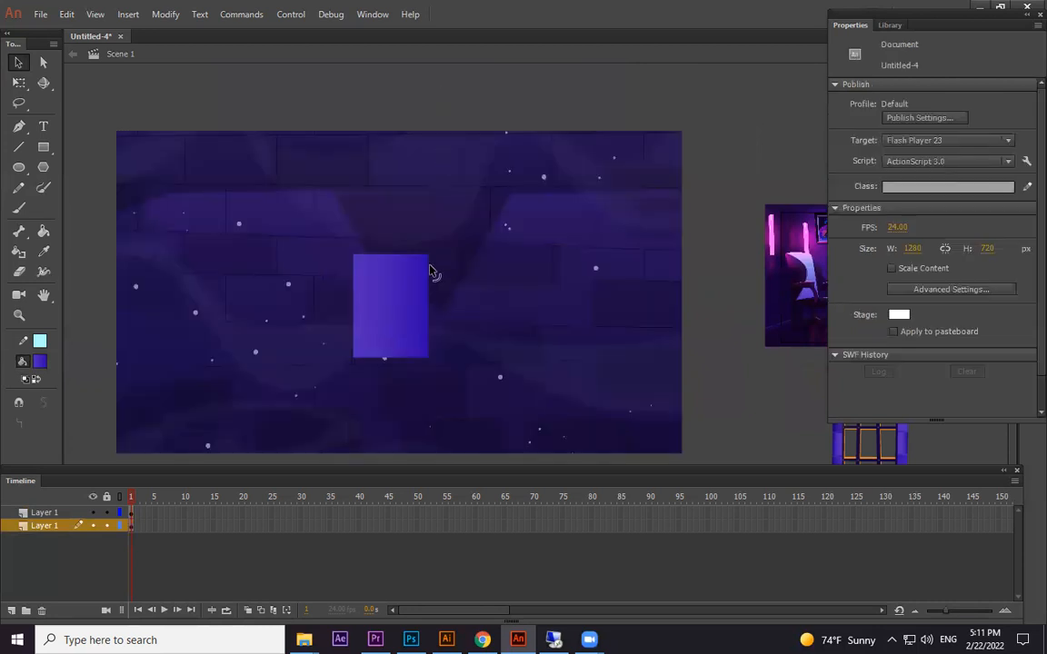
Try to cut the opening by shifting and deleting the purple rectangle on the wall, and undo the attempt.
drag(430, 260, 449, 284)
key(ctrl+z)
drag(406, 315, 475, 364)
key(Delete)
drag(425, 119, 334, 416)
key(space)
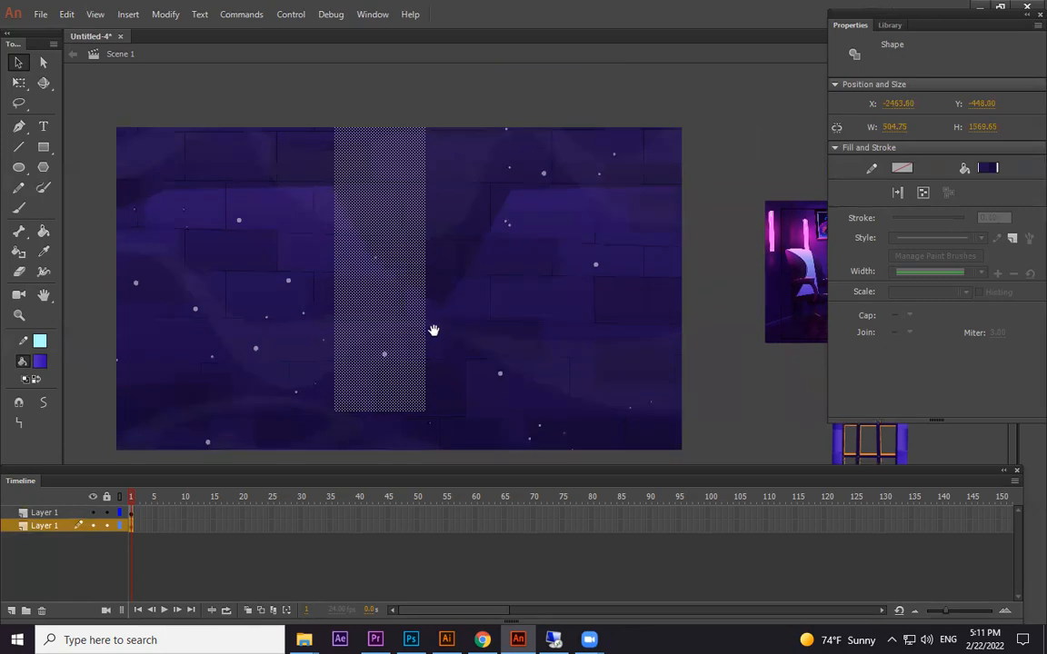
drag(432, 329, 403, 280)
click(654, 111)
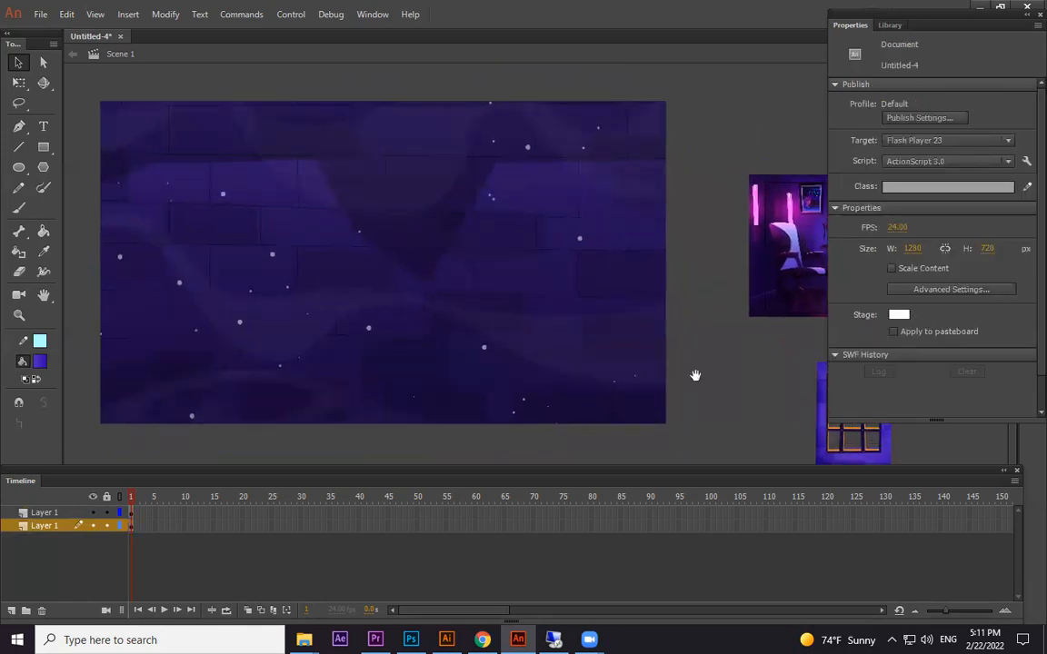
drag(696, 375, 573, 363)
key(ctrl+z)
key(ctrl+z)
key(ctrl+z)
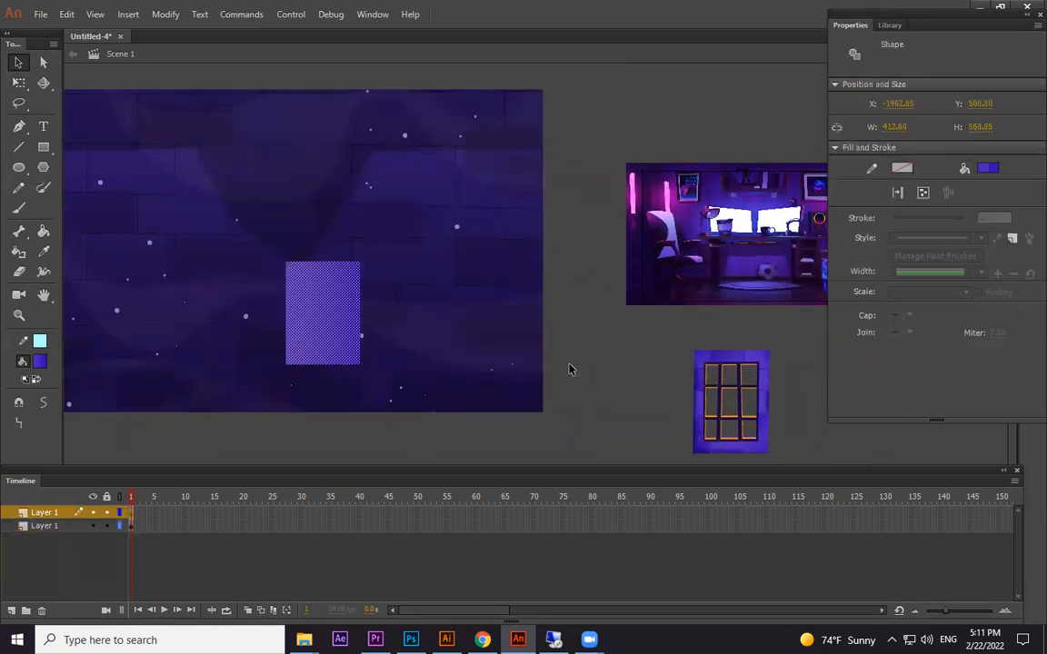
key(ctrl+z)
key(ctrl+z)
Try selecting the purple rectangle together with the strip of wall above it, undo the selections and deselect everything.
mouse_move(216, 87)
mouse_down()
mouse_move(247, 257)
mouse_move(290, 320)
mouse_move(292, 309)
mouse_up()
mouse_move(192, 69)
mouse_down()
mouse_move(232, 132)
mouse_move(317, 218)
mouse_up()
key(ctrl+z)
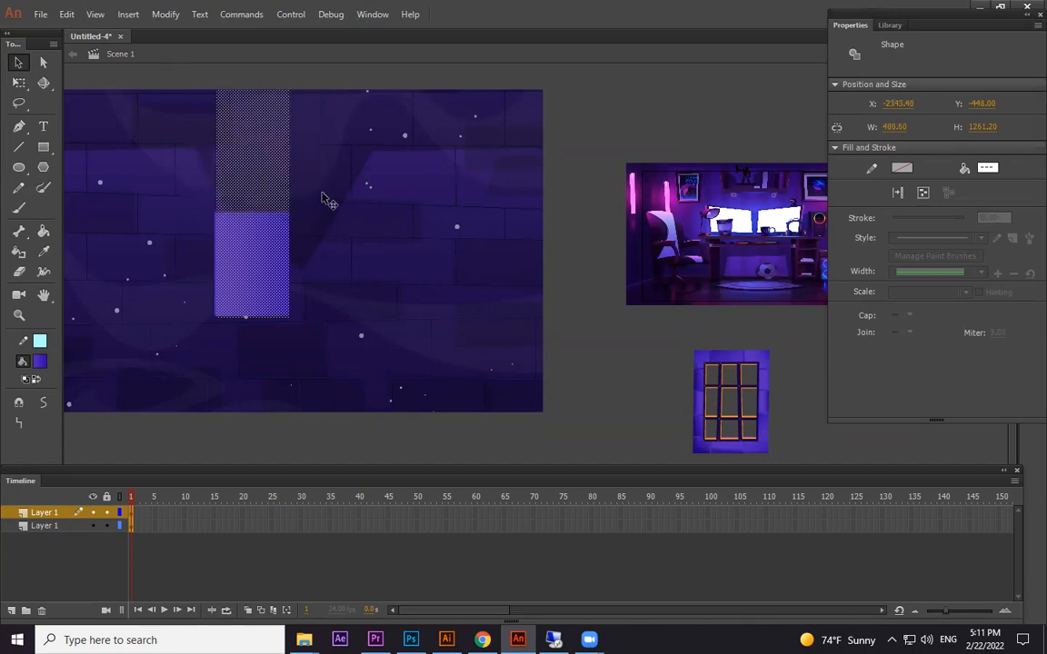
drag(194, 69, 329, 218)
key(ctrl+z)
drag(202, 73, 279, 118)
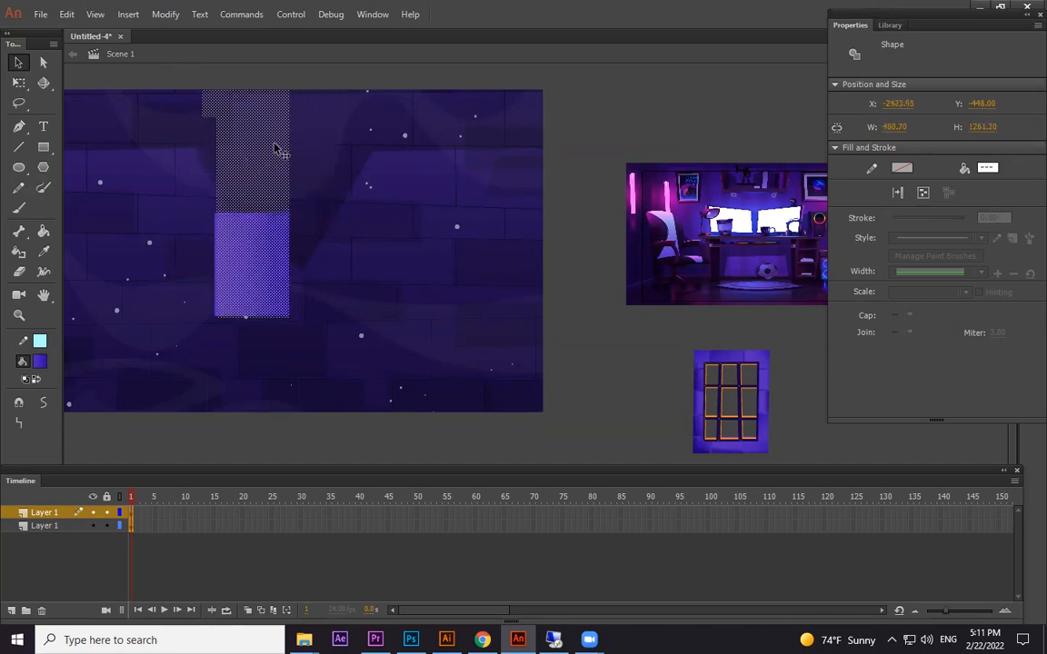
drag(187, 80, 320, 171)
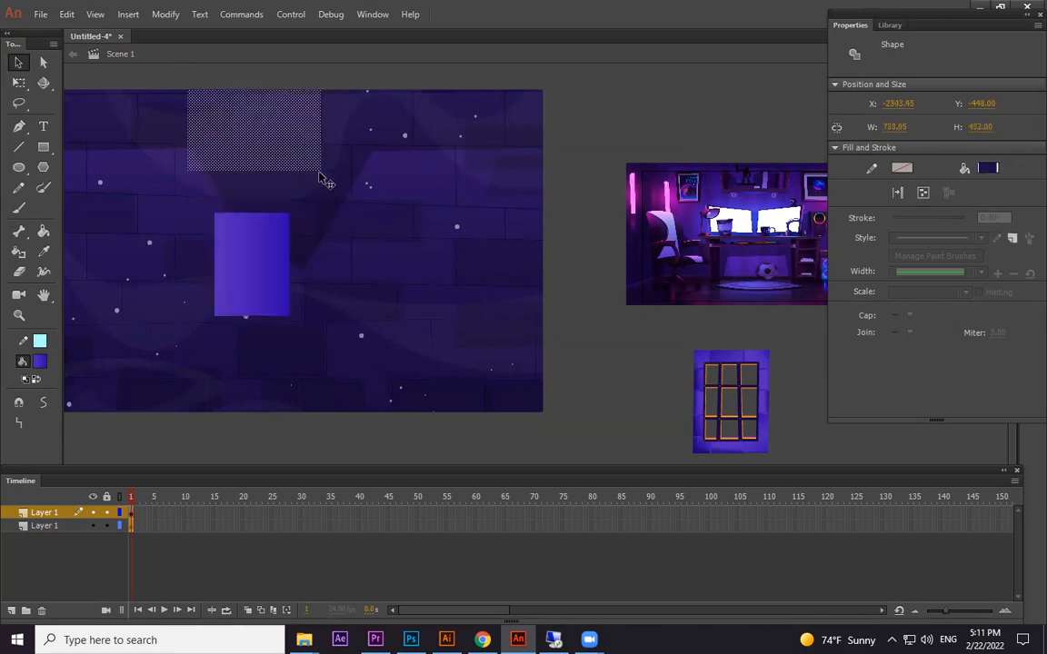
key(ctrl+z)
drag(205, 220, 241, 254)
key(ctrl+z)
mouse_move(560, 229)
mouse_down()
mouse_move(272, 316)
mouse_move(222, 344)
mouse_up()
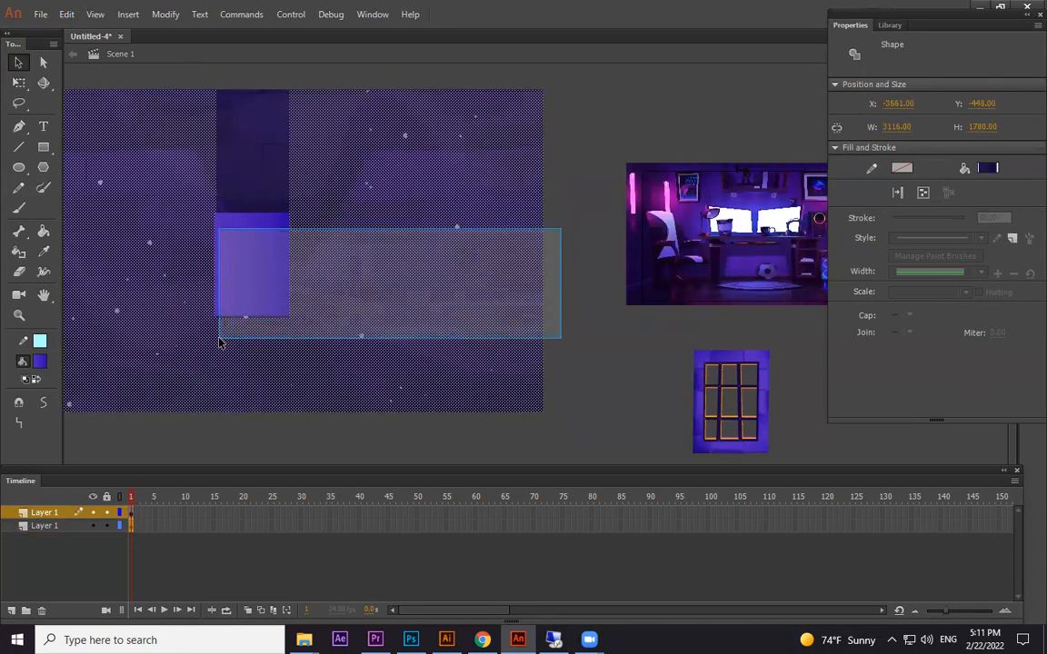
click(548, 291)
mouse_move(189, 71)
mouse_down()
mouse_move(238, 225)
mouse_move(293, 323)
mouse_up()
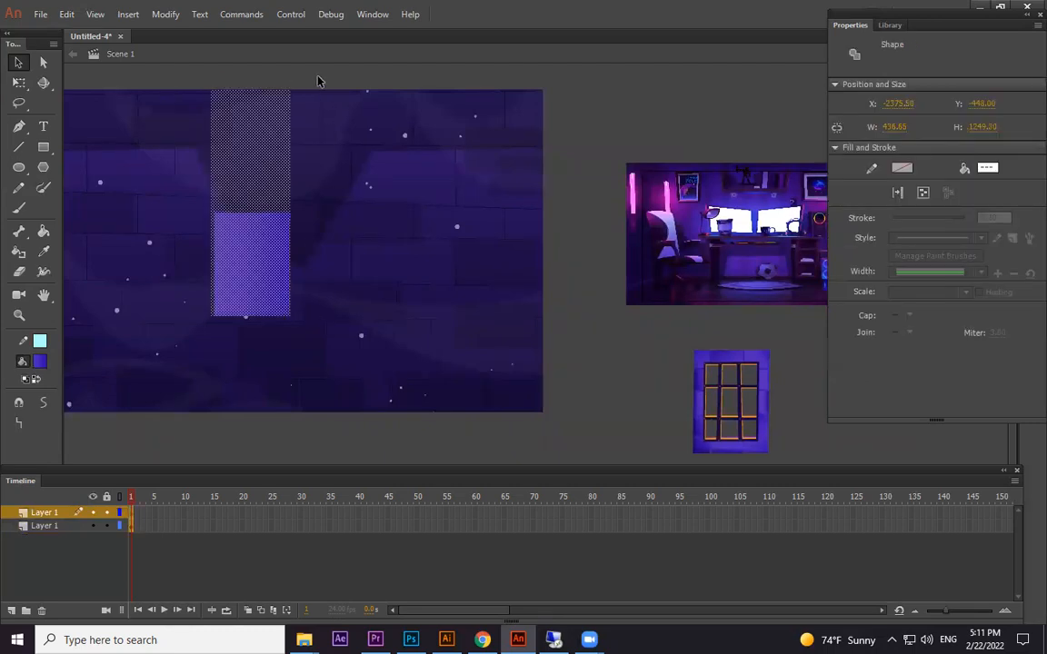
click(318, 82)
Try selecting and shifting rectangular sections along the wall's right side, undoing the changes.
click(369, 92)
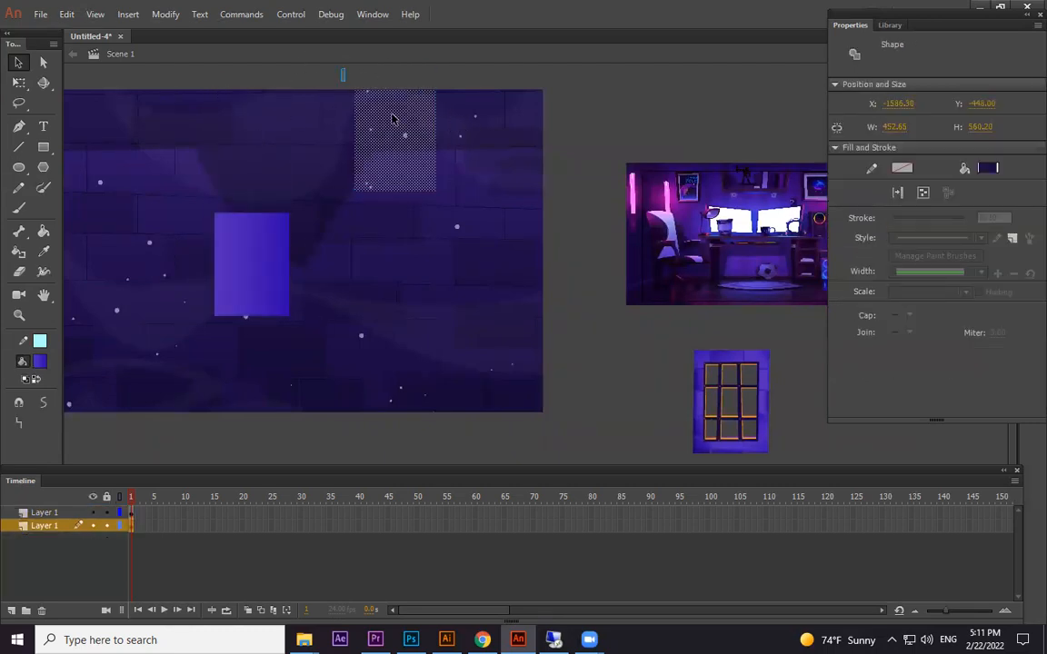
drag(392, 119, 466, 126)
key(ctrl+z)
drag(473, 86, 418, 119)
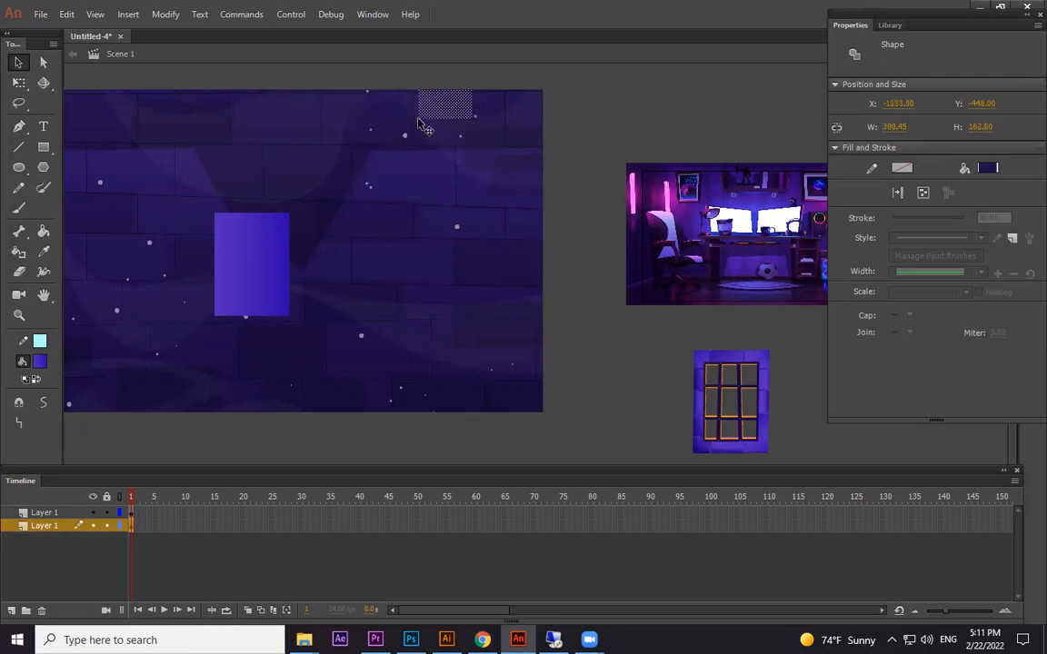
drag(393, 78, 501, 291)
mouse_move(539, 74)
mouse_down()
mouse_move(466, 162)
mouse_move(558, 217)
mouse_up()
key(ctrl+z)
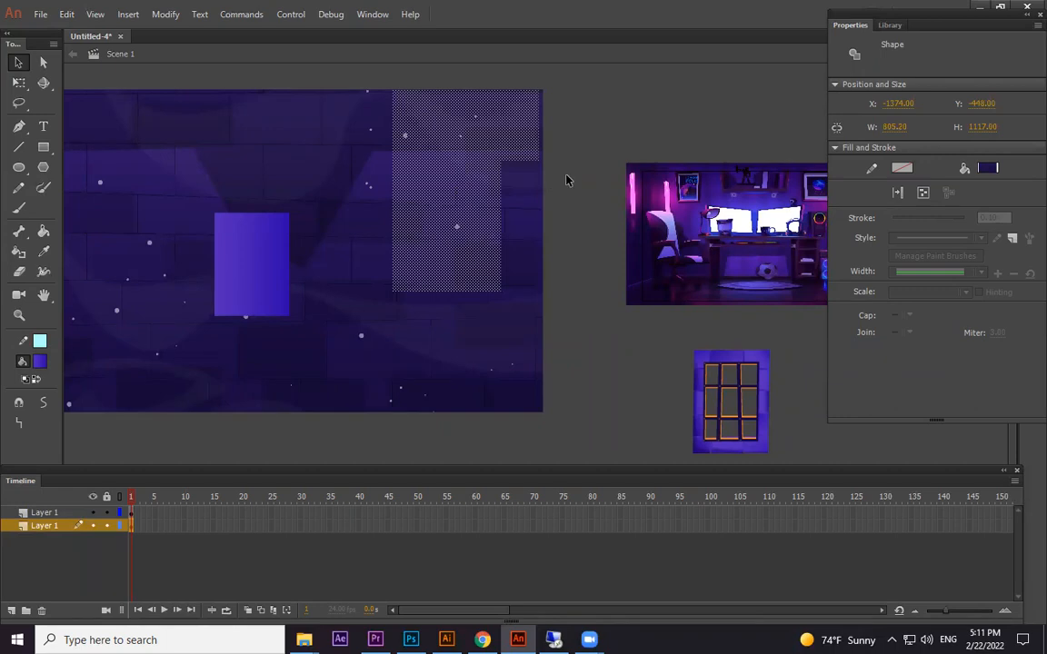
drag(561, 84, 363, 224)
drag(573, 155, 474, 282)
drag(564, 224, 513, 303)
key(ctrl+z)
mouse_move(516, 116)
mouse_down()
mouse_move(491, 203)
mouse_move(515, 210)
mouse_up()
key(ctrl+z)
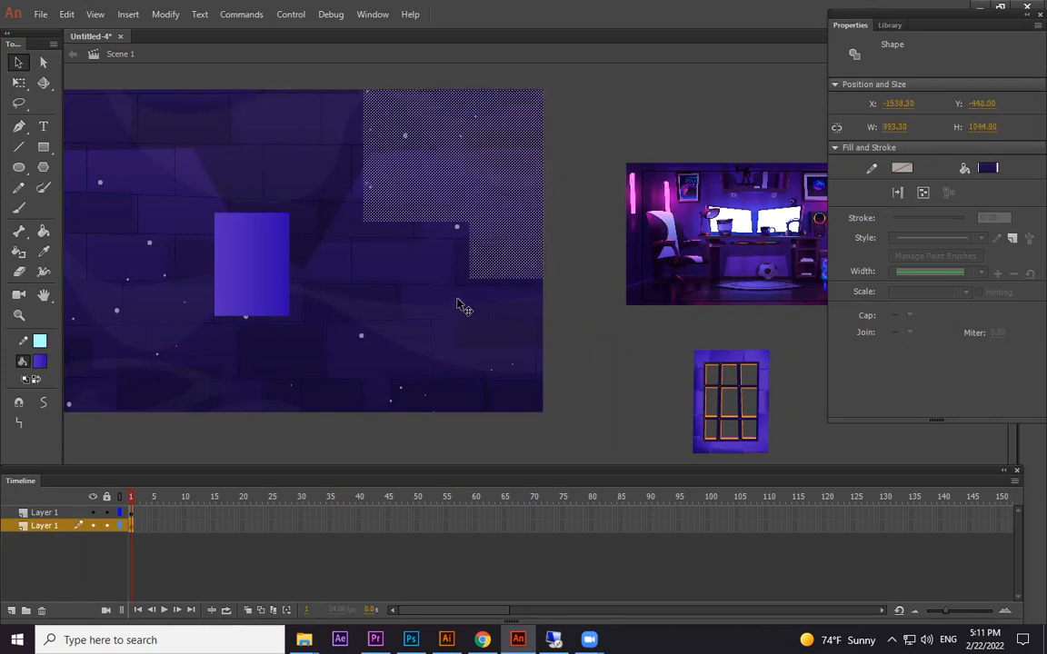
drag(445, 309, 498, 212)
key(ctrl+z)
drag(579, 193, 318, 378)
drag(533, 323, 470, 437)
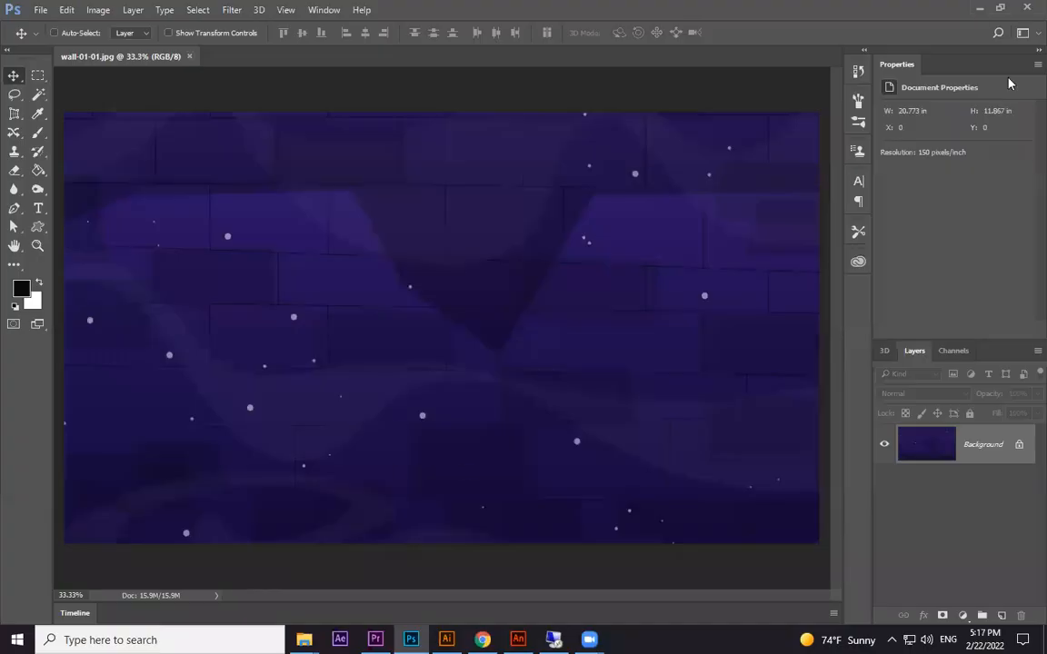
Close the wall-01-01.jpg photo preview and switch to the window.ai document in Illustrator.
click(977, 9)
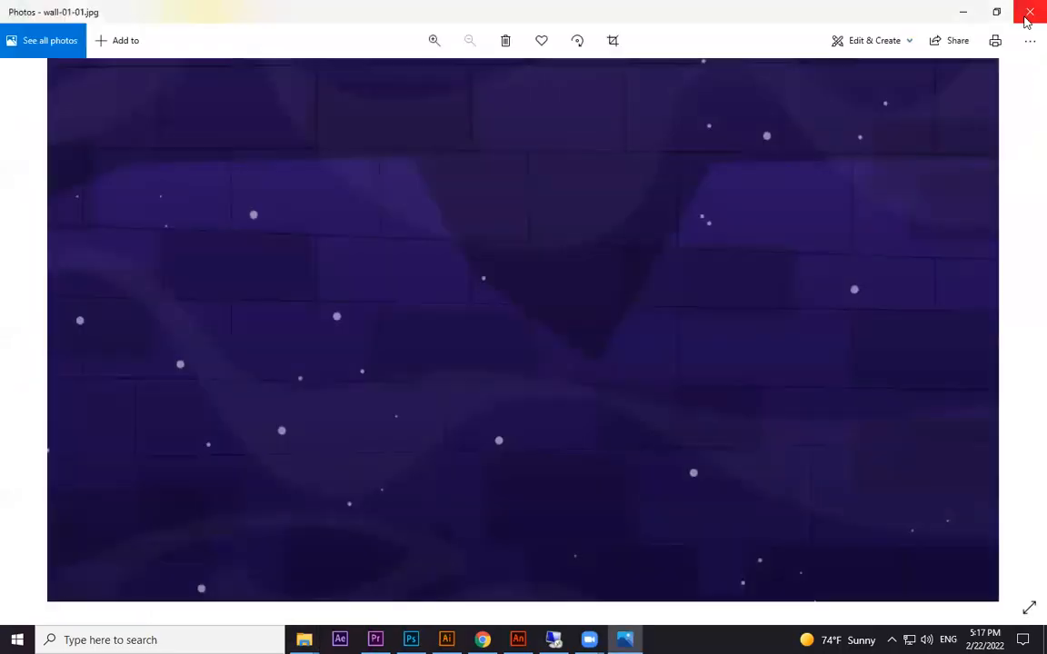
click(1025, 17)
click(736, 238)
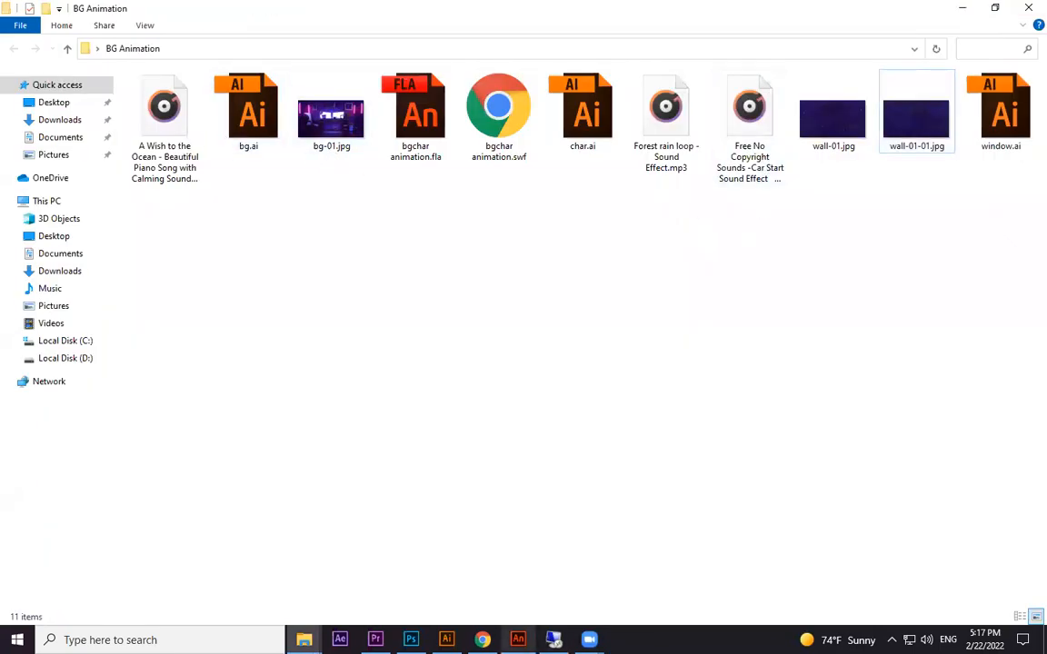
click(446, 640)
click(455, 320)
click(513, 347)
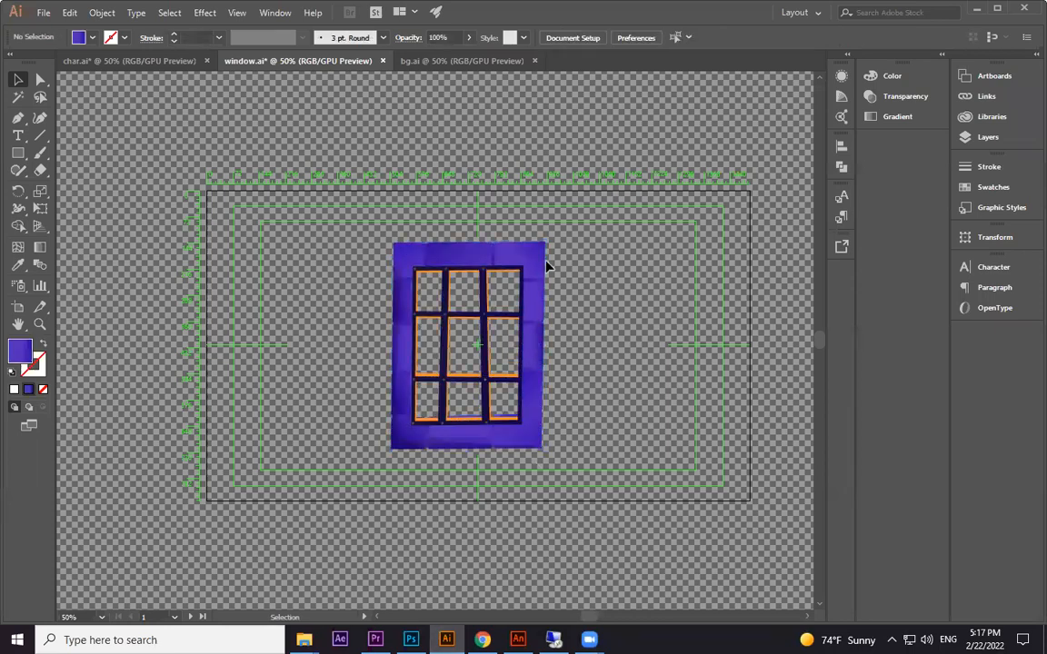
Copy the whole window artwork and clear the selection.
drag(547, 261, 340, 474)
key(ctrl+c)
click(145, 220)
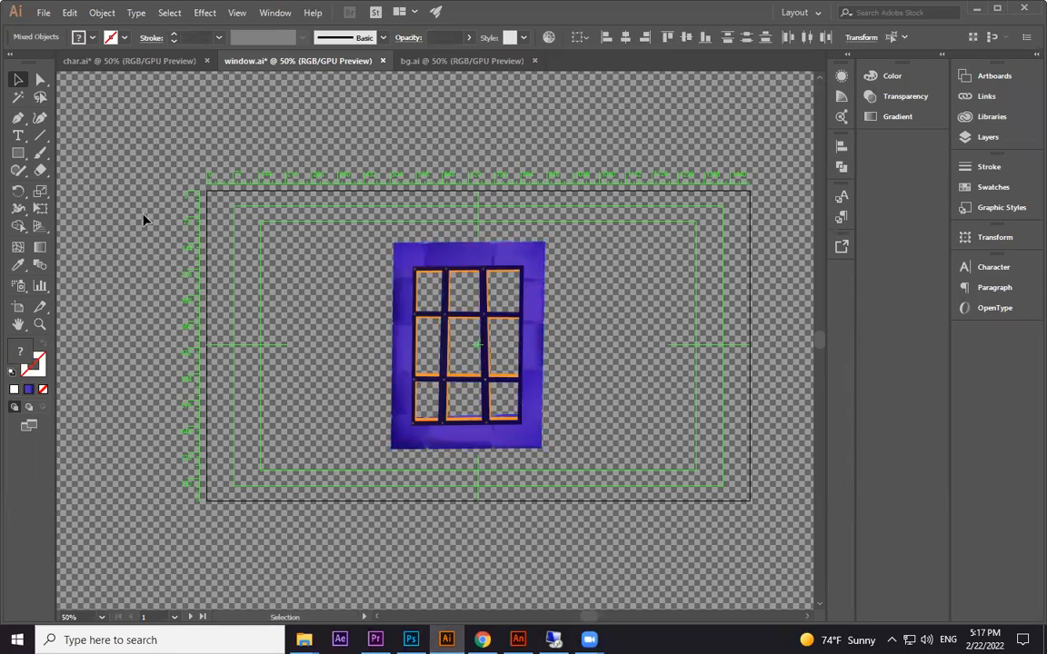
Draw a filled purple rectangle covering most of the window artwork and copy it.
click(19, 154)
drag(398, 250, 533, 436)
click(19, 80)
key(ctrl+c)
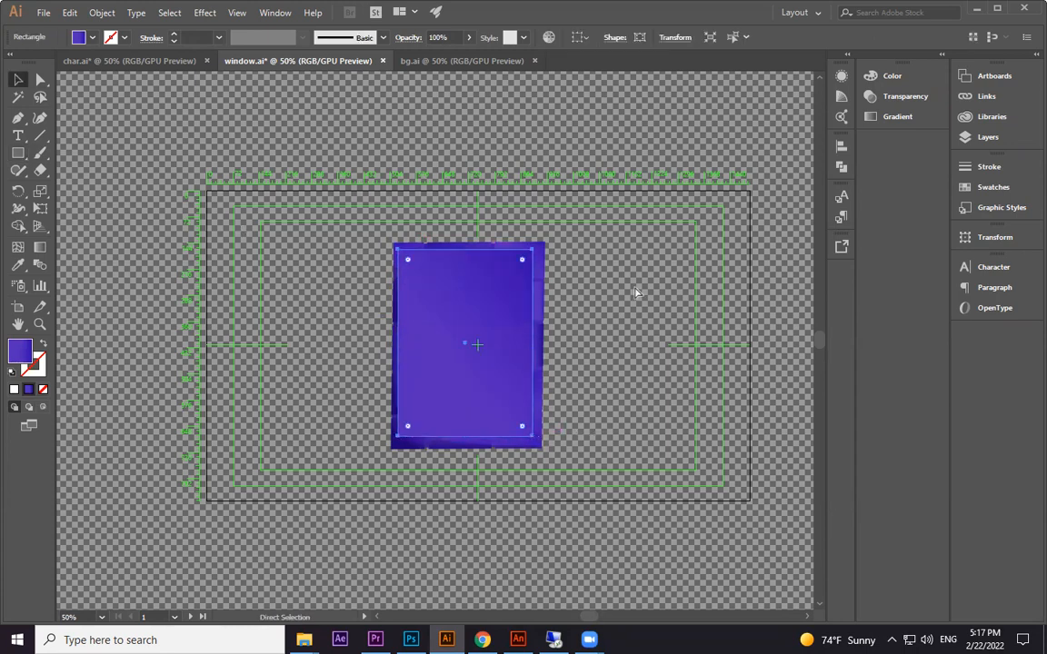
Switch to Photoshop and paste the copied rectangle into wall-01-01.jpg as pixels.
click(518, 640)
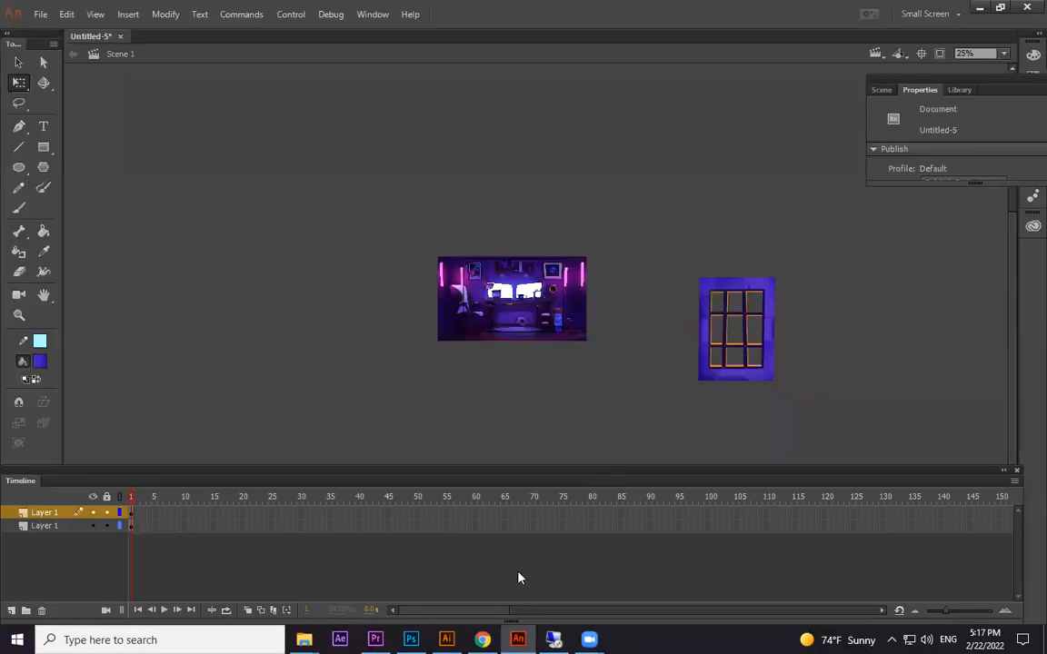
click(411, 640)
key(ctrl+v)
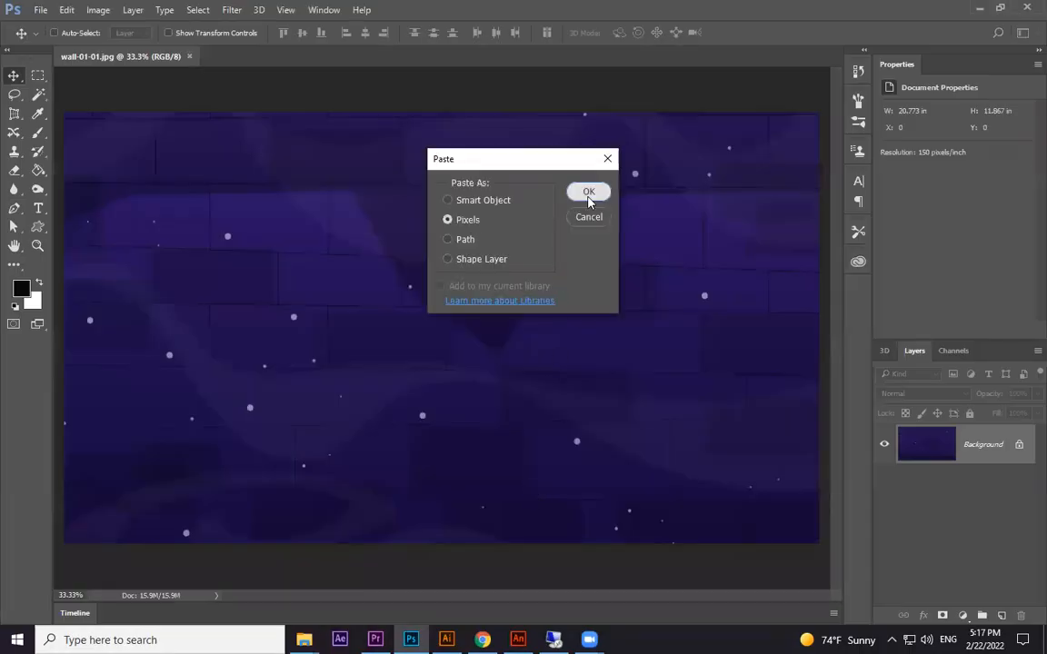
click(589, 192)
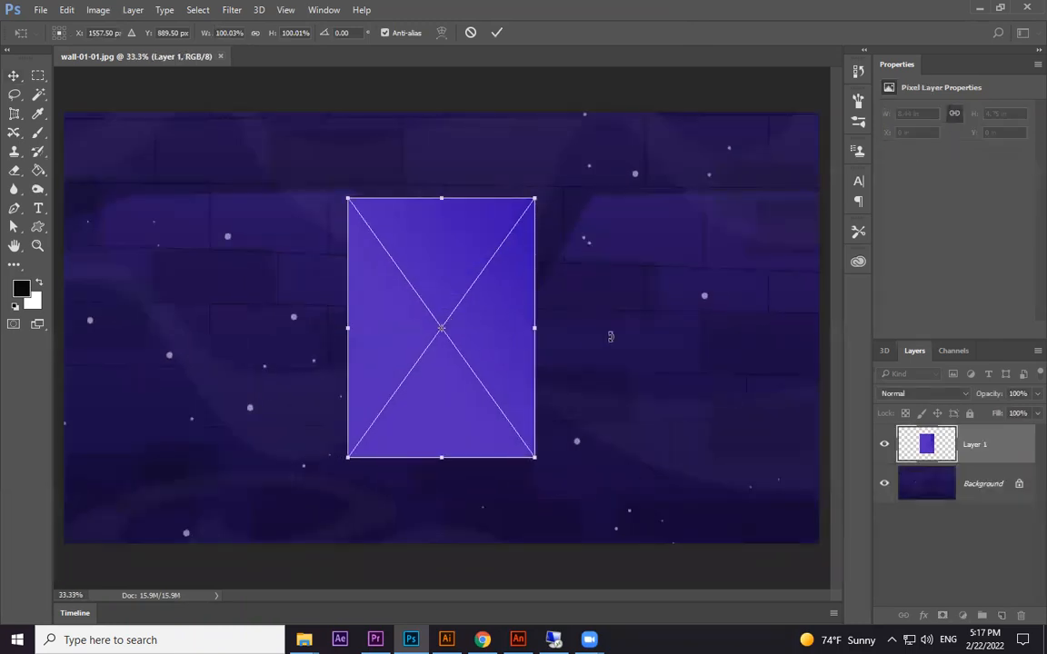
Scale the pasted rectangle to about 48% around the wall's centre and place it.
key(ctrl+minus)
drag(514, 231, 482, 287)
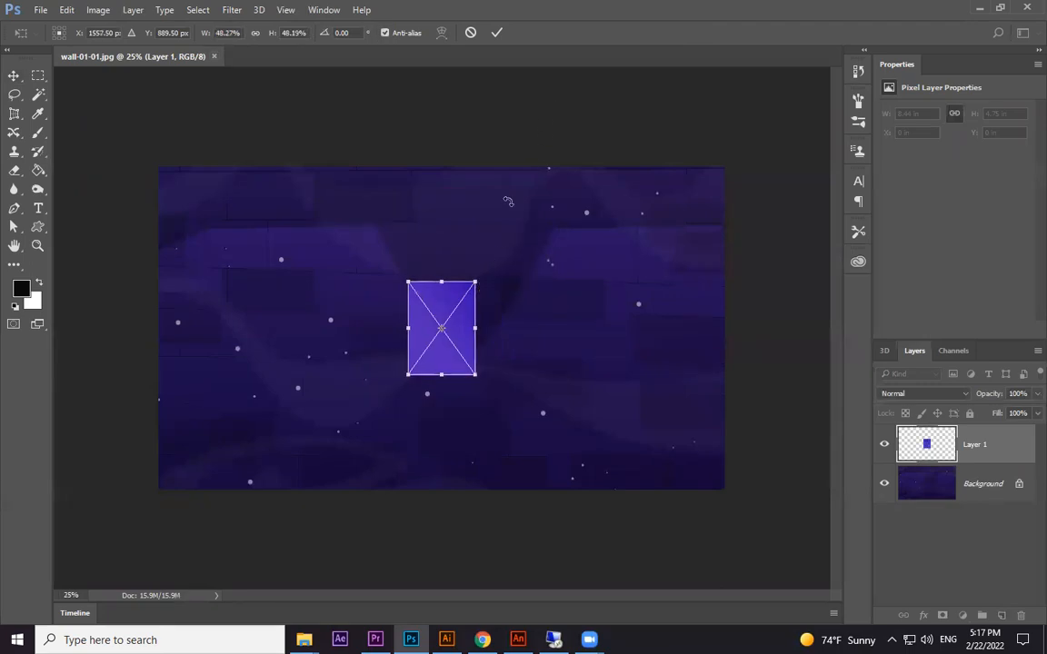
click(39, 76)
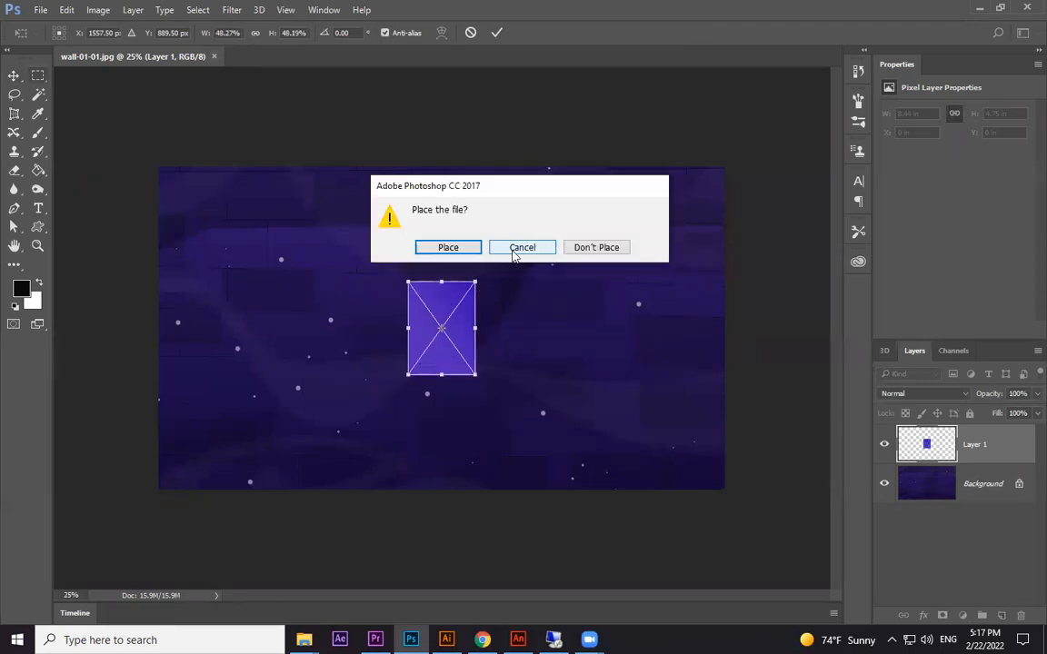
click(445, 247)
Cut a rectangle-sized opening out of the unlocked wall background layer and delete the purple rectangle's layer.
drag(408, 281, 478, 378)
click(1014, 488)
click(1019, 483)
key(Delete)
key(v)
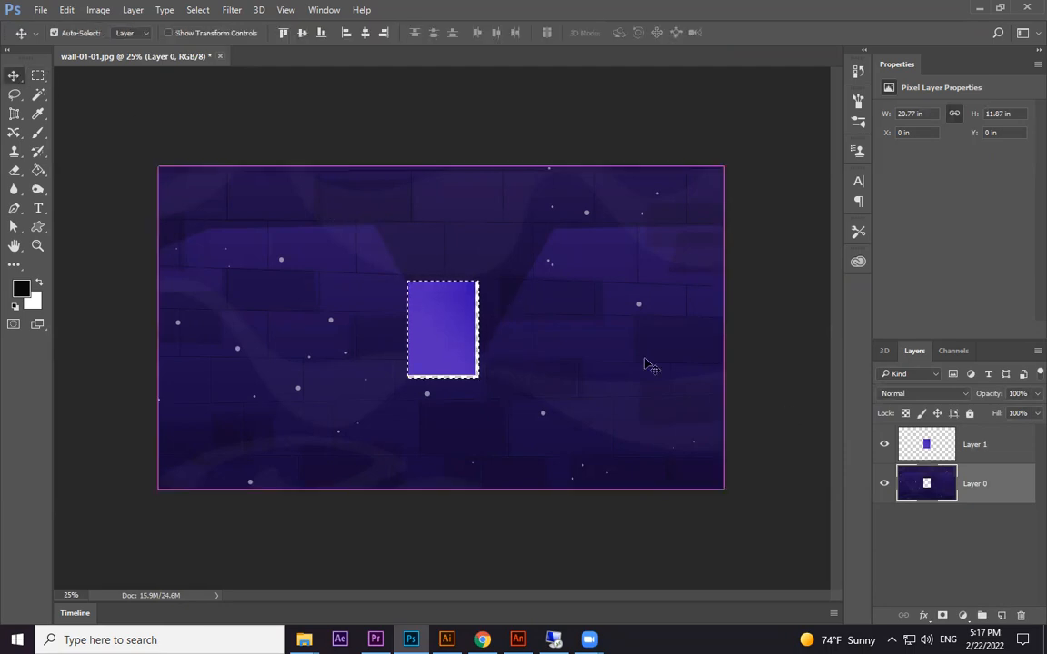
click(989, 444)
key(Delete)
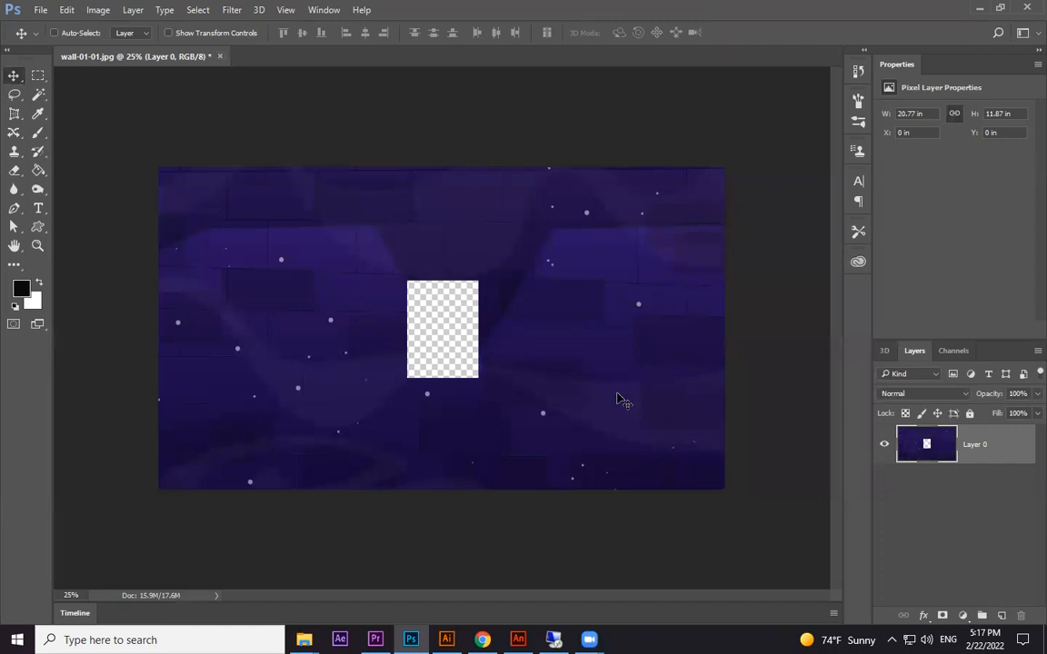
Save a PNG copy of the cut wall as wall-01-01.png in the BG Animation folder.
click(35, 9)
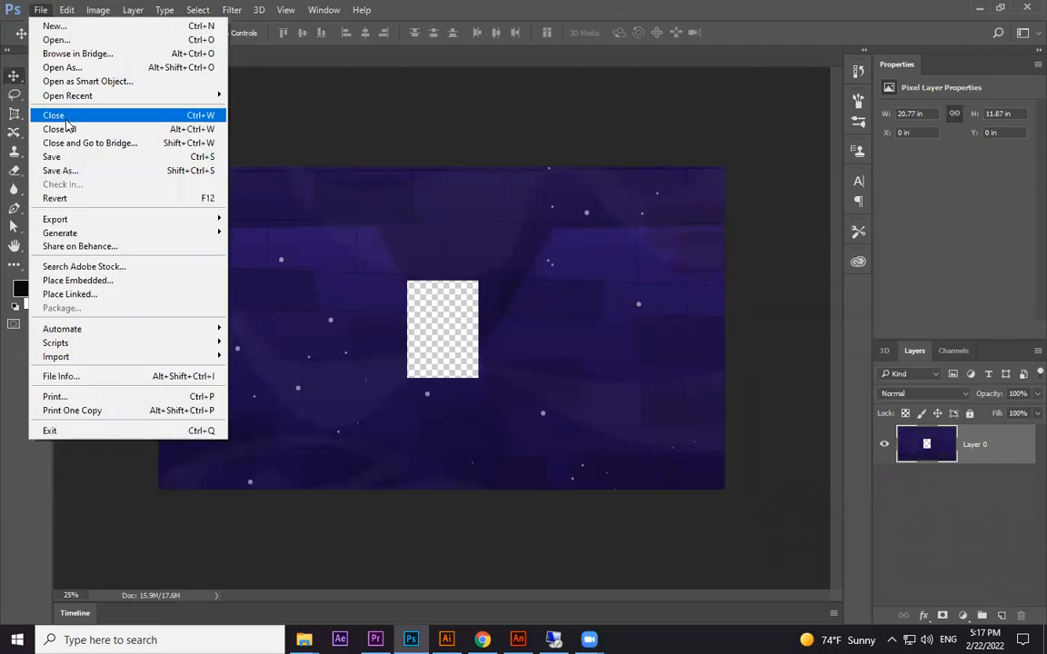
click(65, 171)
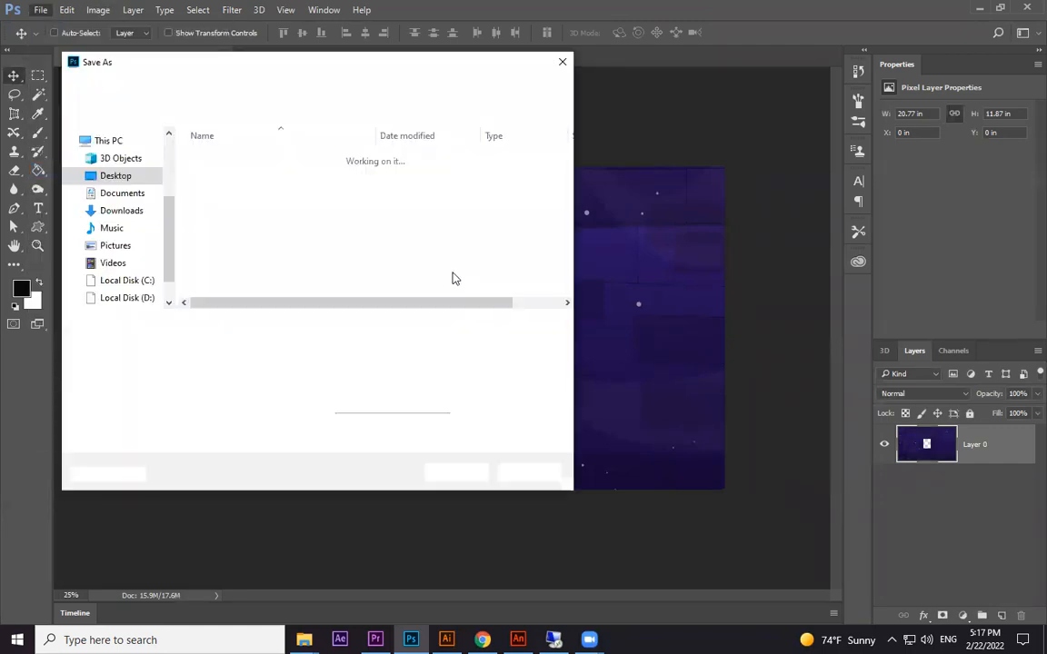
click(270, 347)
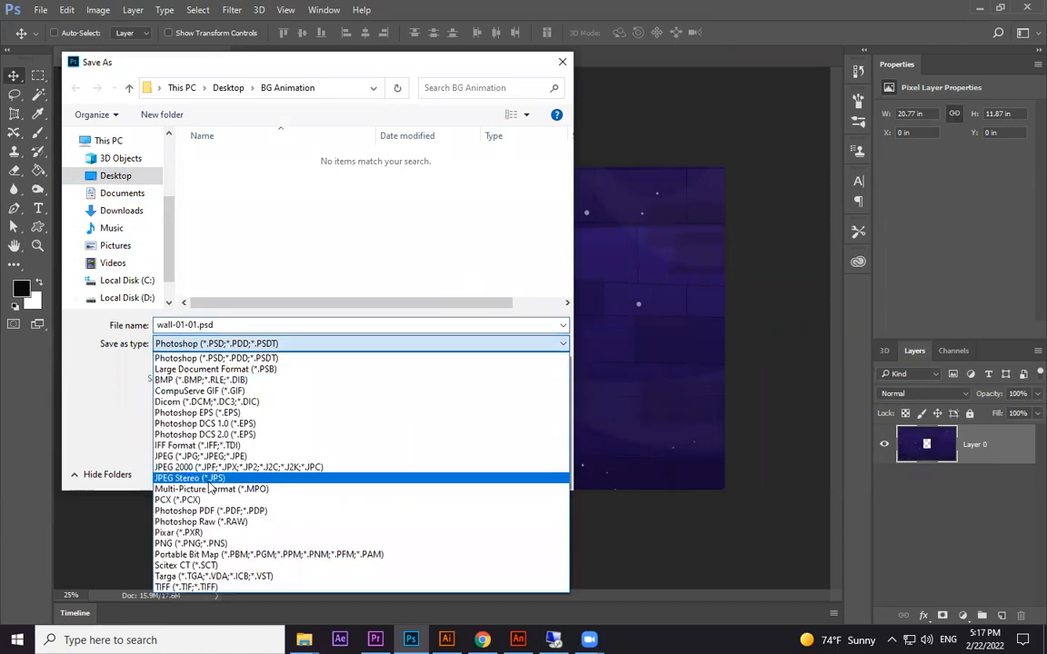
click(260, 539)
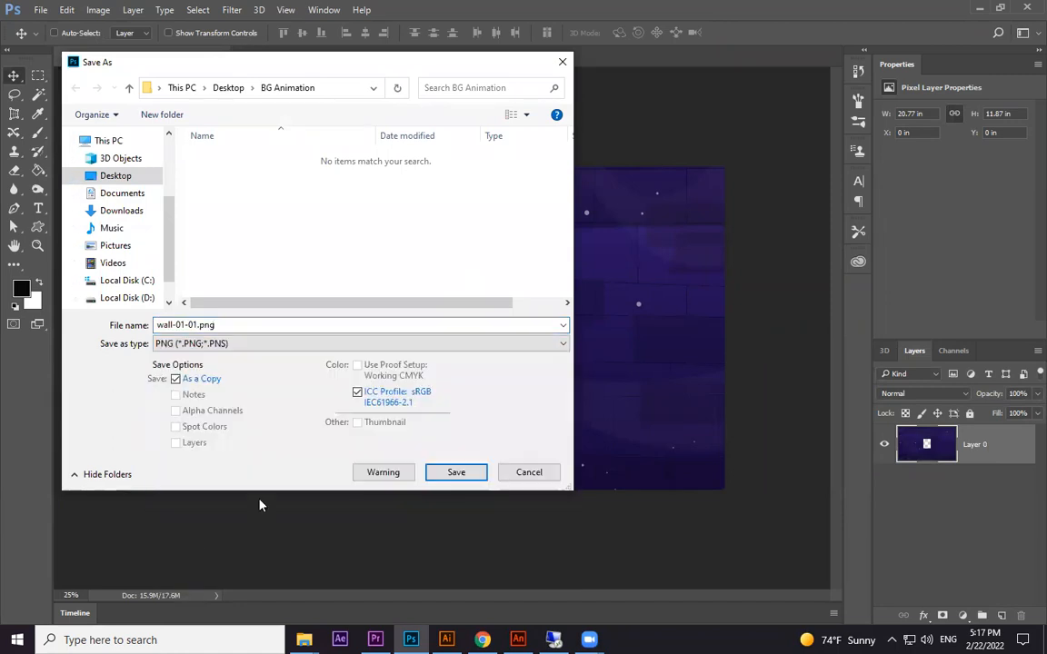
click(456, 473)
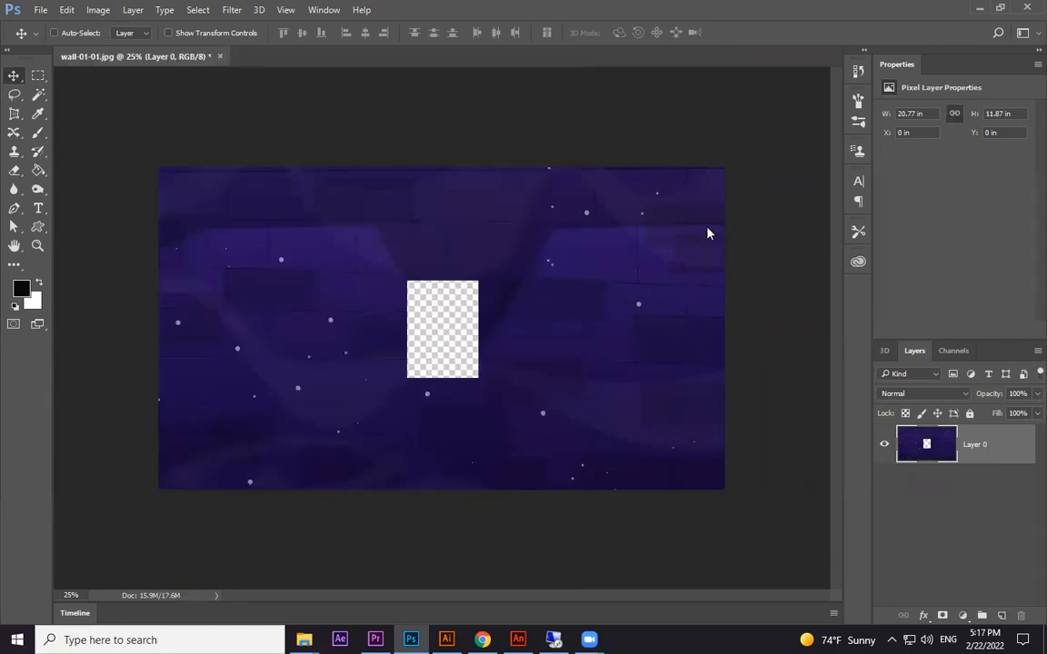
click(510, 229)
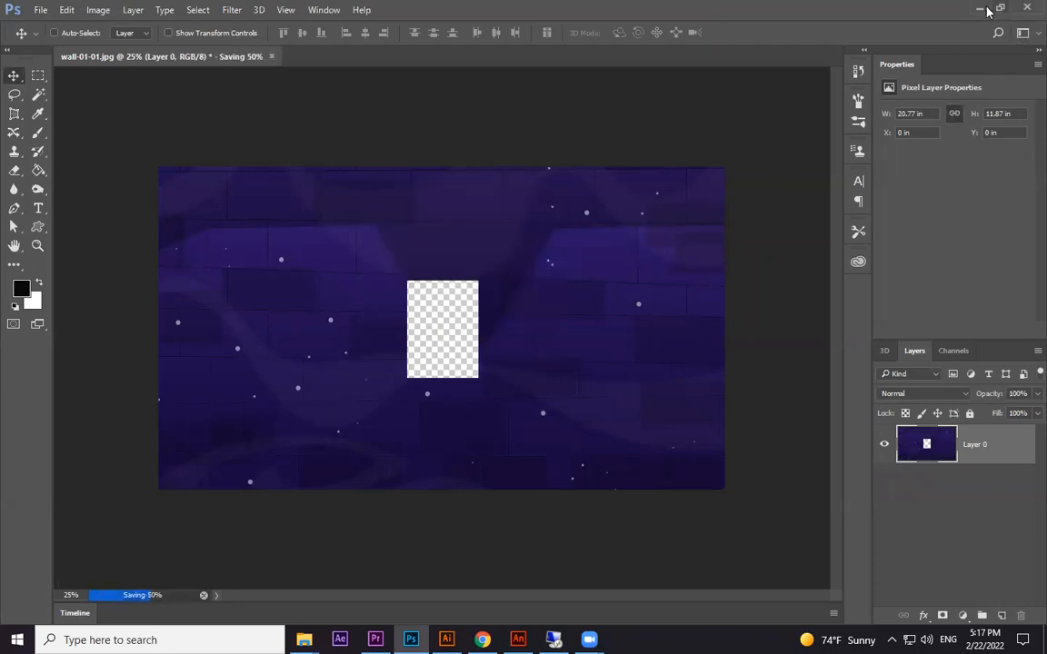
Bring wall-01-01.png from the BG Animation folder onto the stage of the Untitled-5 document in Animate.
click(981, 9)
click(980, 8)
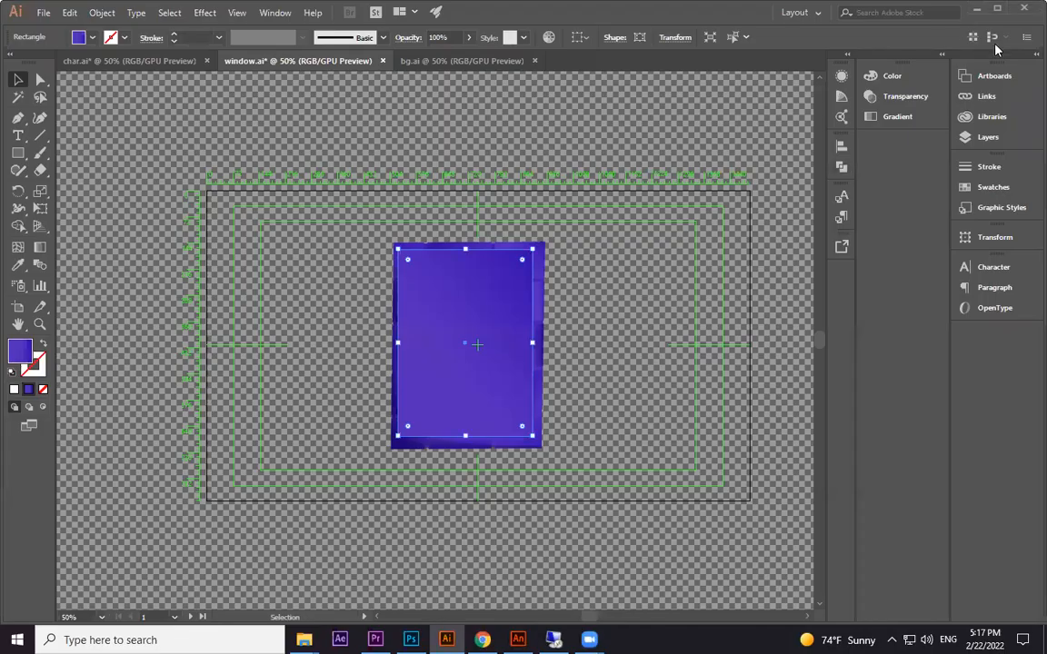
click(975, 8)
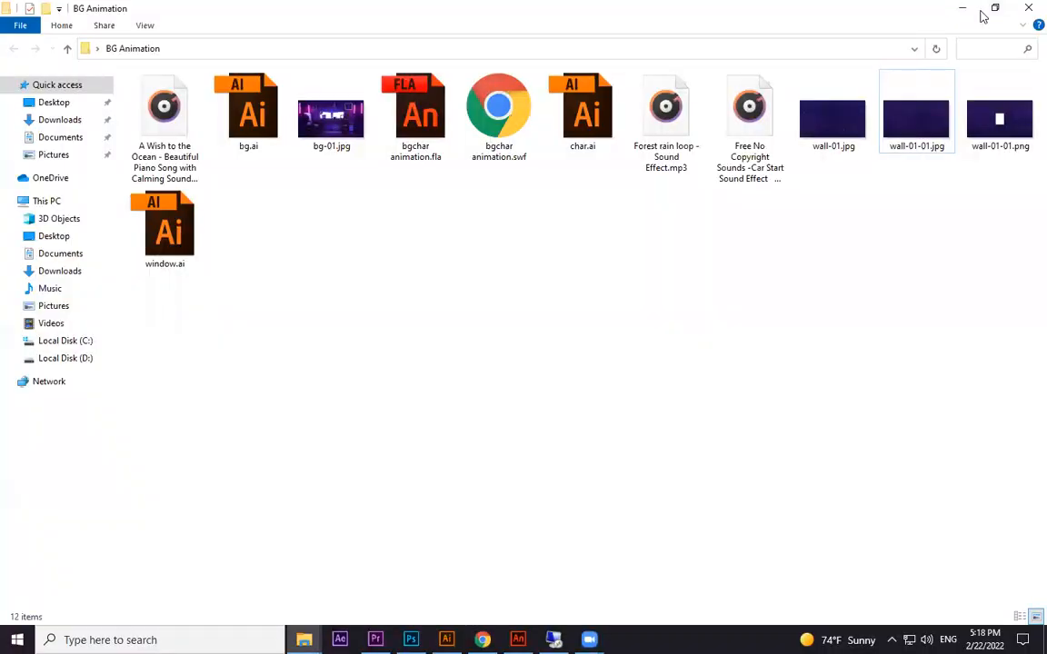
drag(1000, 118, 248, 249)
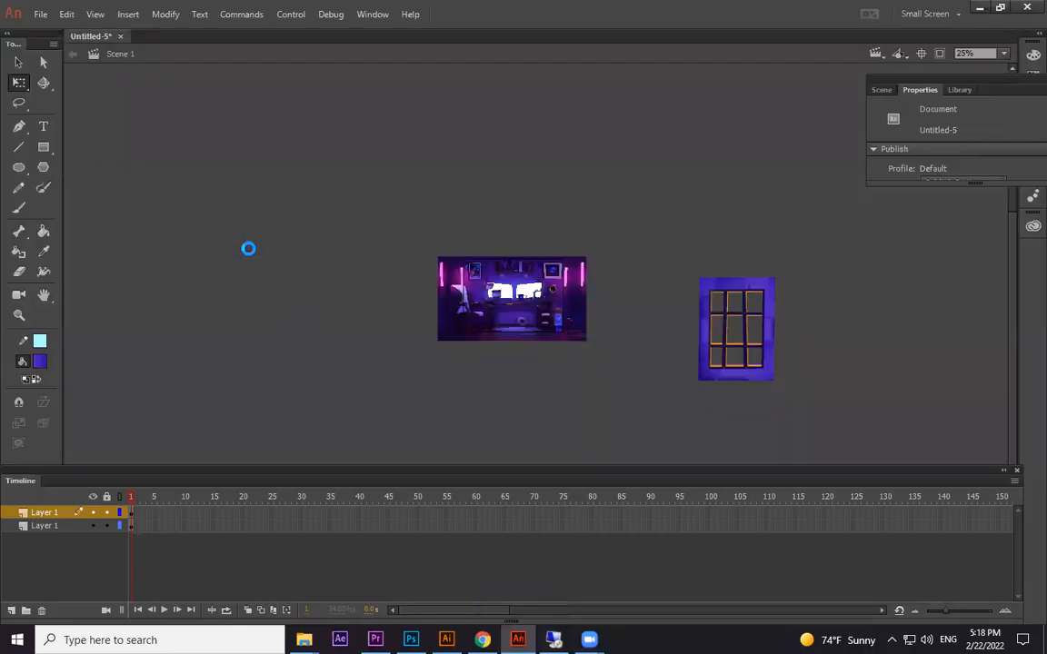
key(ctrl+minus)
key(ctrl+minus)
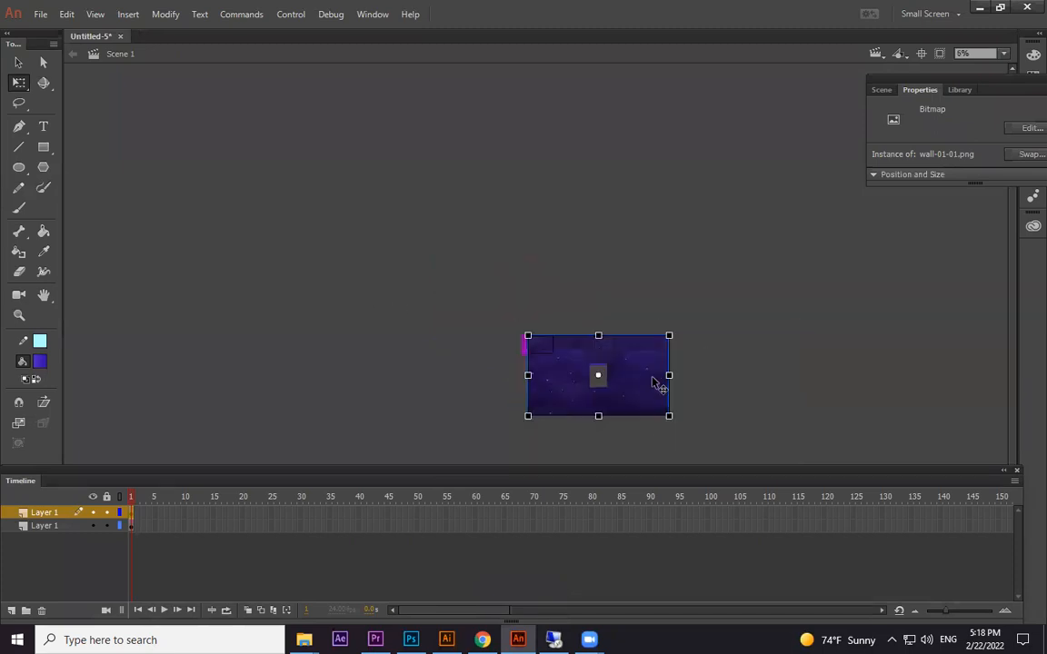
Move the wall image away from the room and window on the stage.
drag(653, 381, 469, 306)
click(676, 308)
key(ctrl+equal)
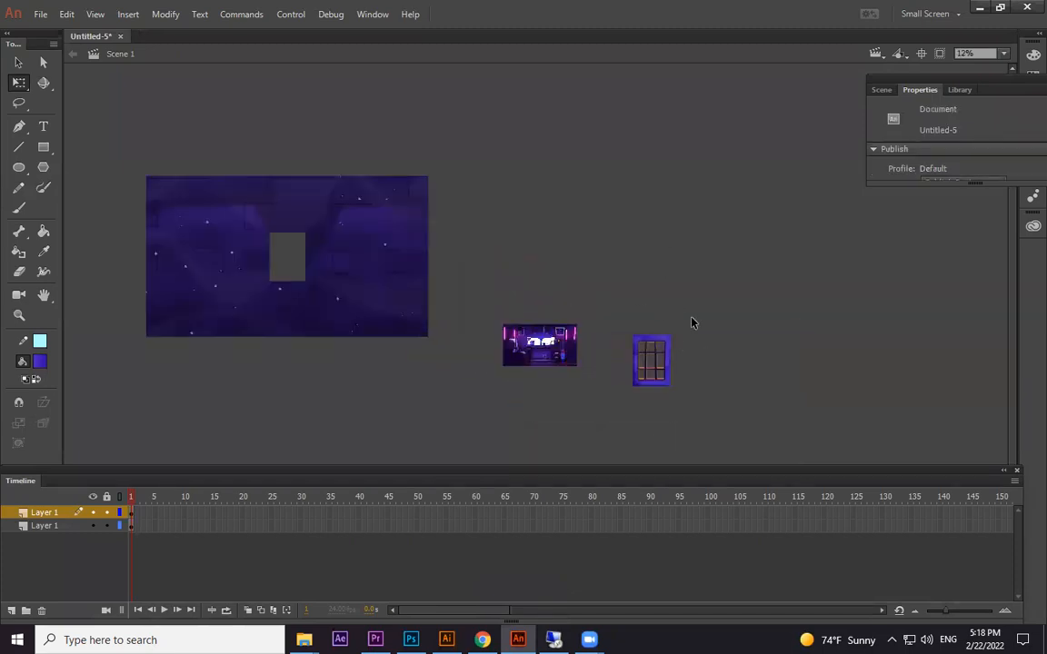
Try to place the window group over the wall's opening.
click(669, 343)
drag(661, 338, 610, 335)
key(ctrl+z)
drag(654, 389, 291, 286)
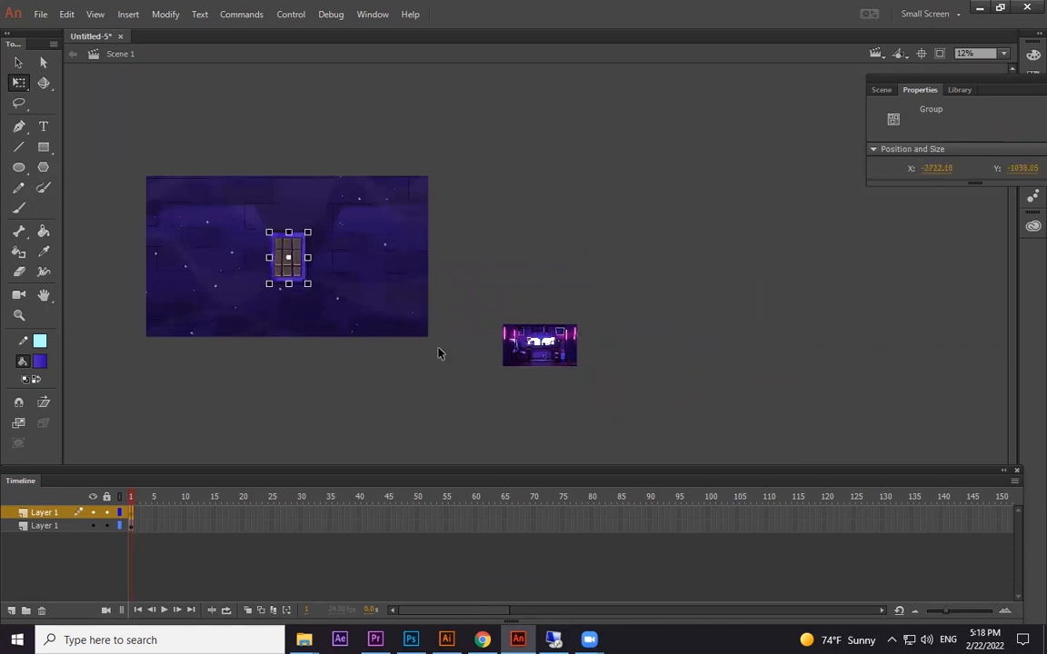
key(ctrl+z)
click(752, 330)
scroll(272, 255, up, 3)
scroll(300, 273, down, 3)
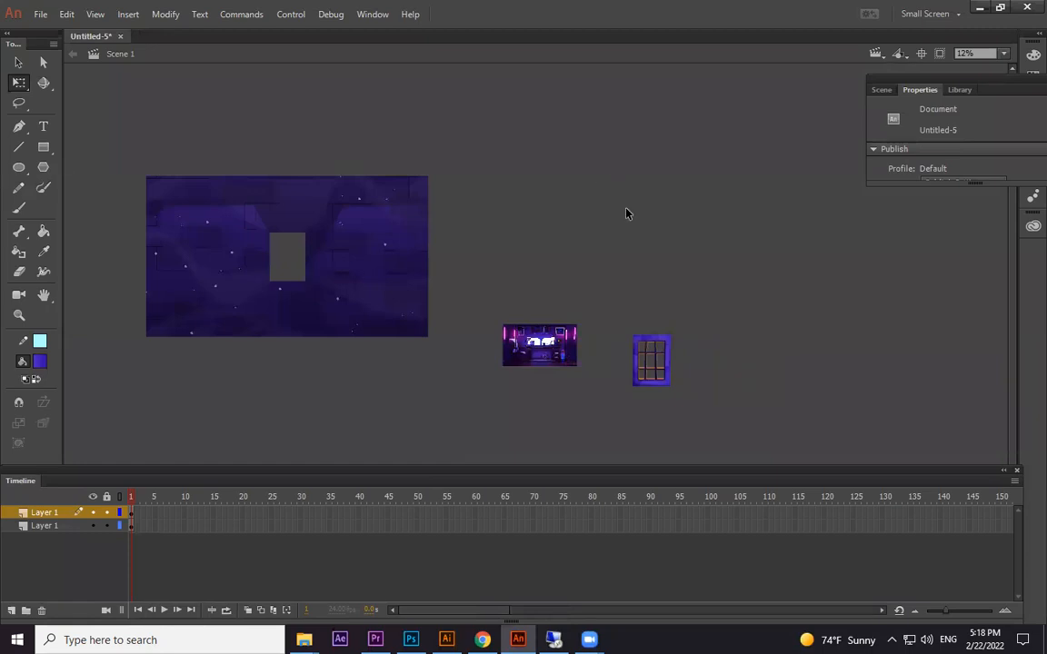
Place the window group in the wall's opening and nudge the wall image up slightly to fit it.
drag(667, 344, 300, 246)
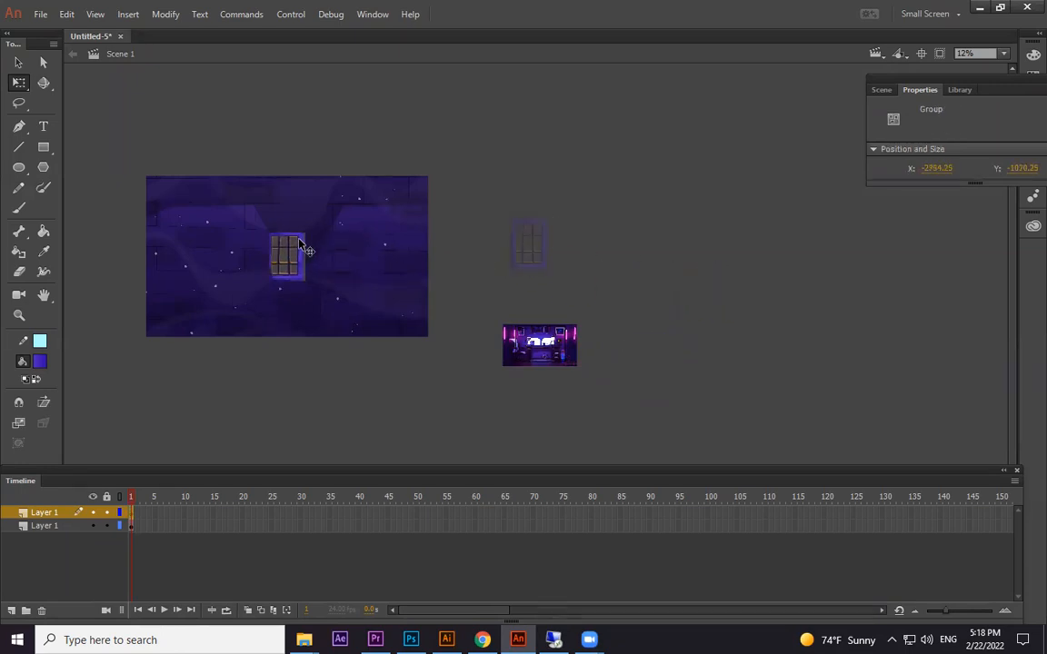
key(ctrl+equal)
key(ctrl+equal)
drag(589, 320, 586, 257)
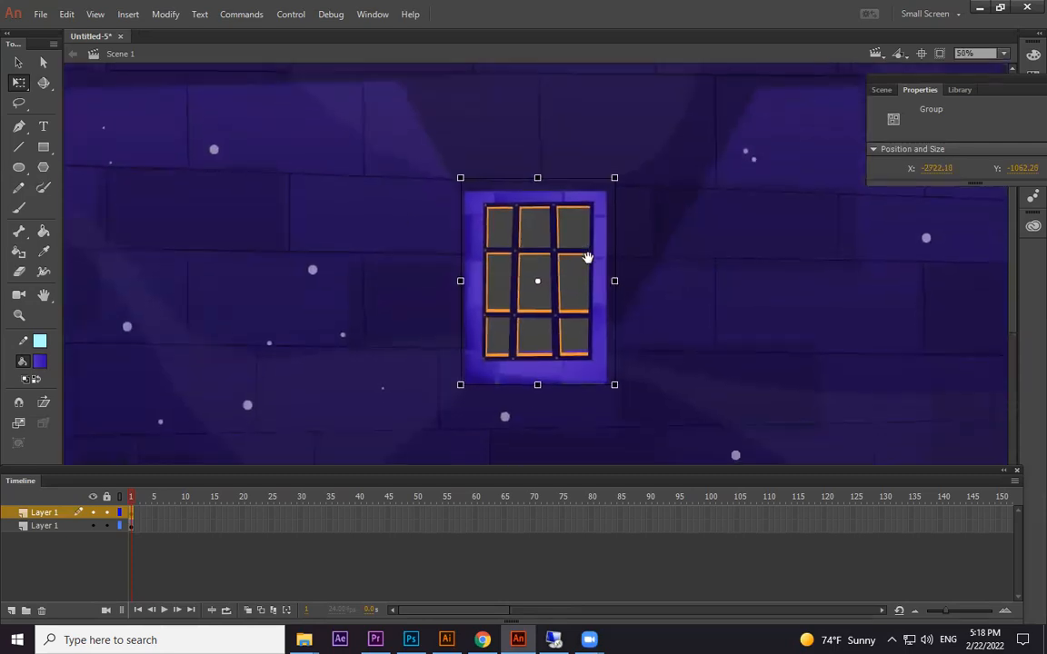
click(589, 279)
key(Up)
key(Up)
key(Up)
key(Up)
key(Up)
key(Up)
key(Up)
key(Up)
key(Up)
key(Up)
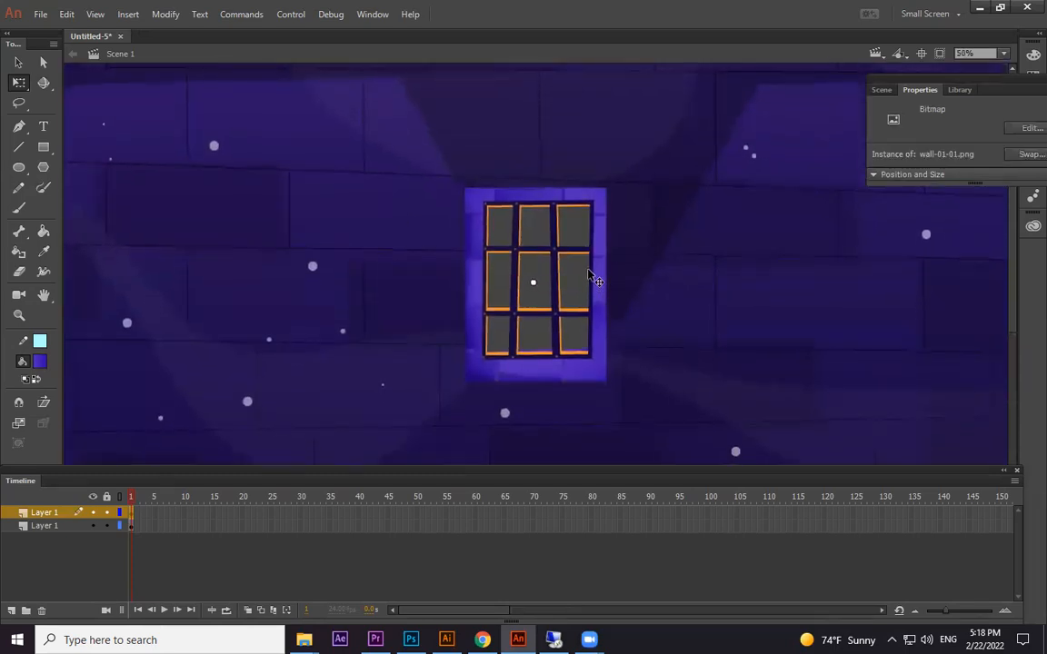
Cut the wall and window together from the upper Layer 1.
key(ctrl+minus)
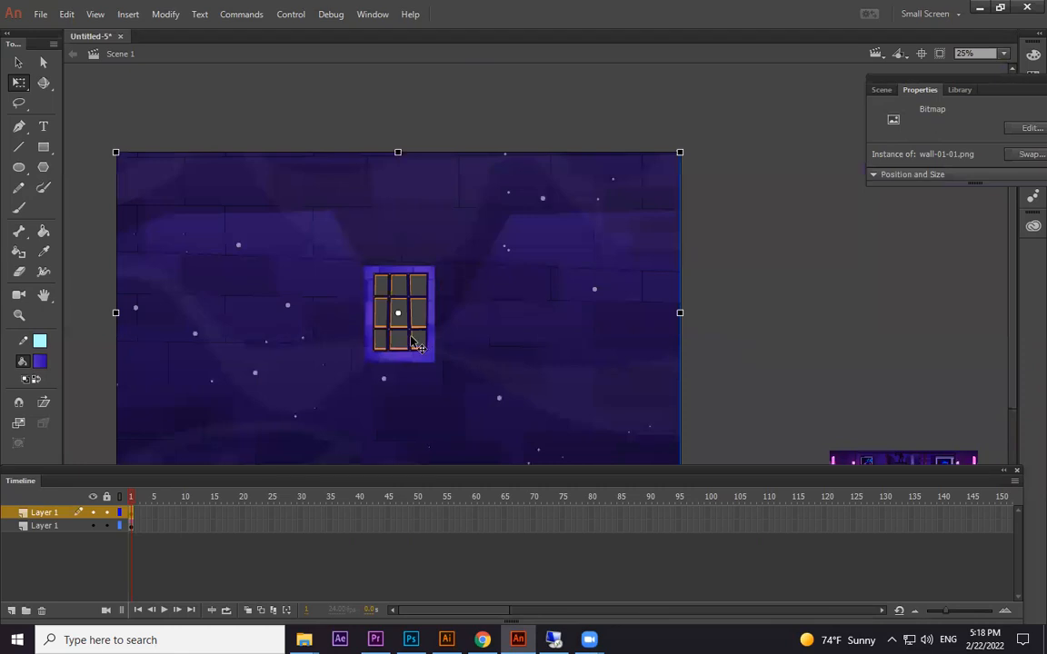
drag(779, 202, 288, 384)
key(Delete)
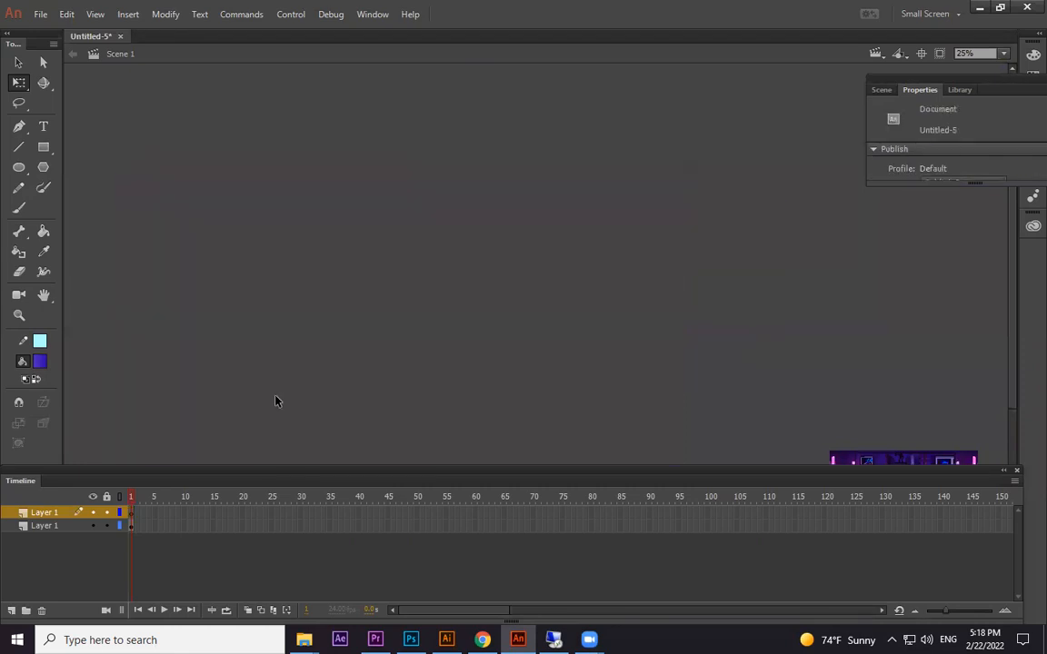
Add a new layer above the others and name it wall.
click(11, 611)
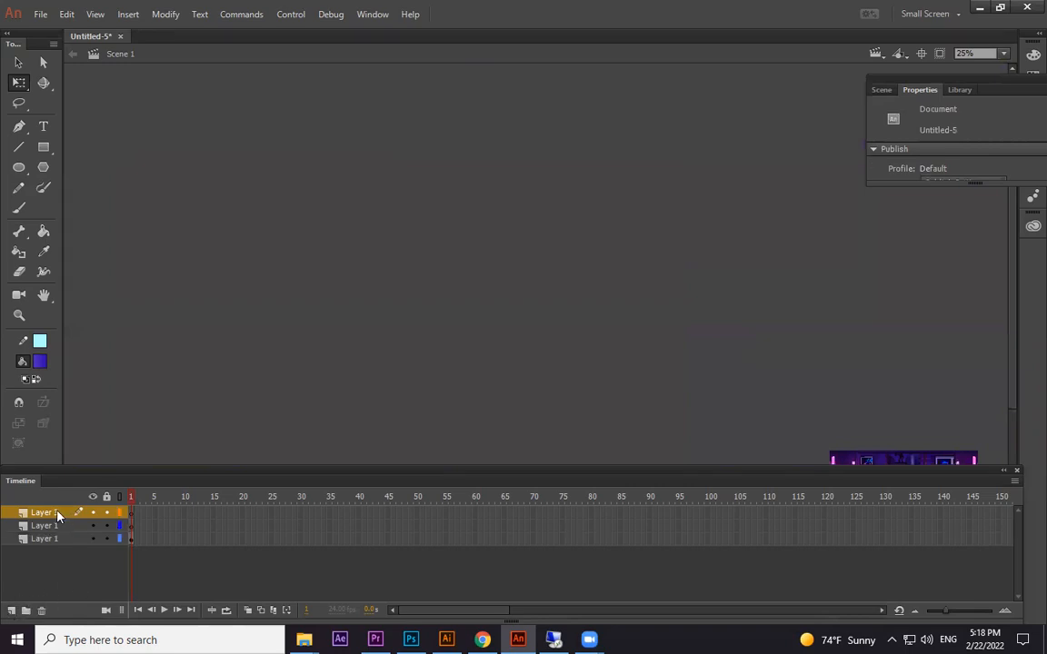
double_click(45, 513)
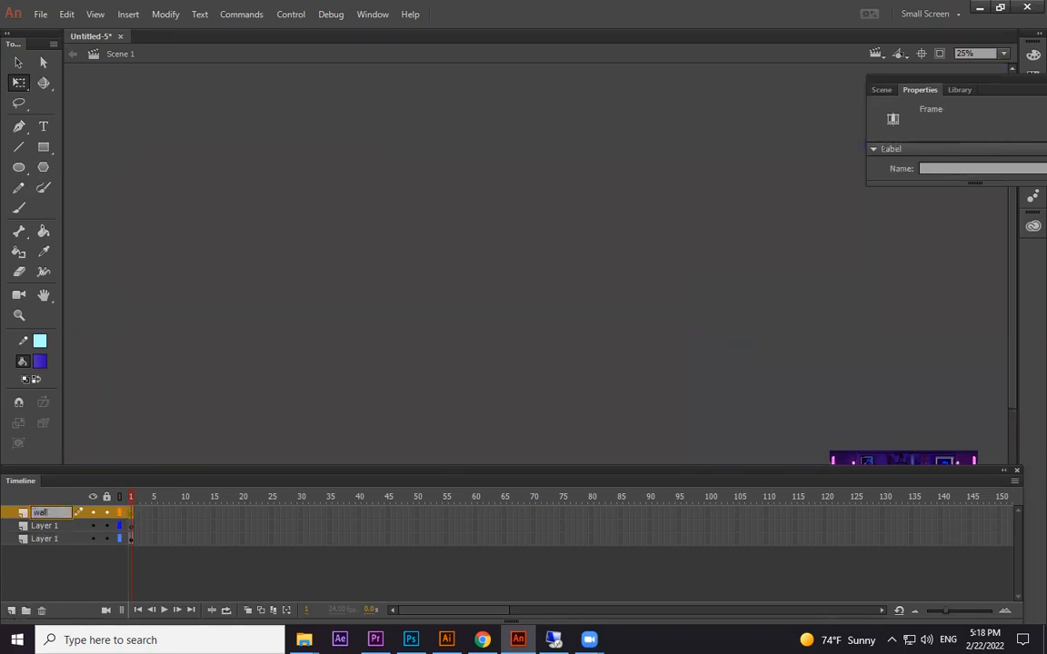
click(138, 525)
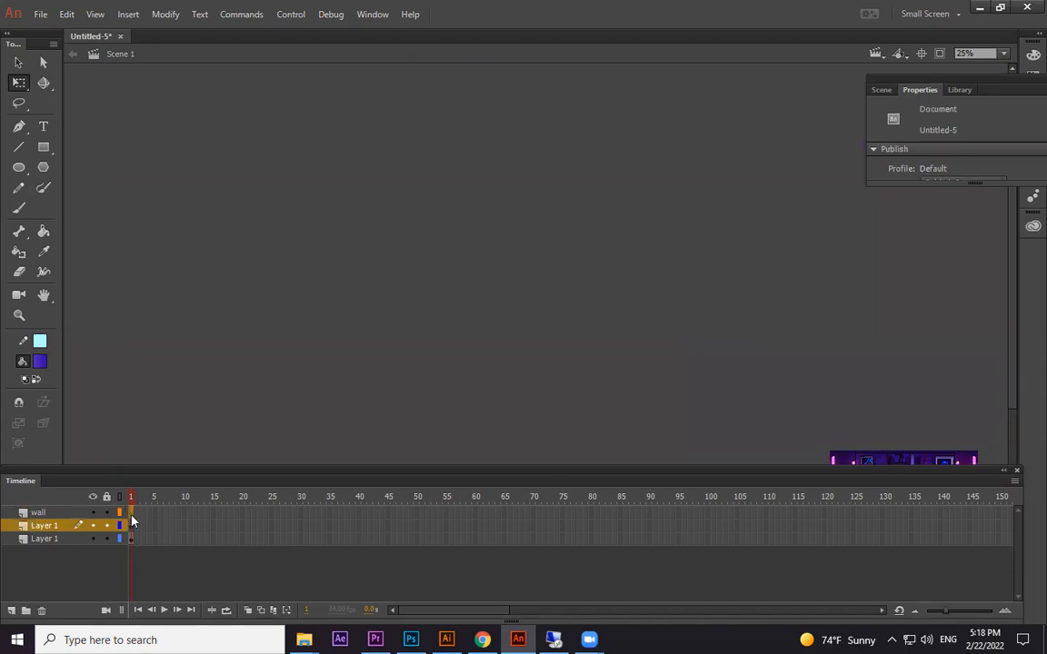
Paste the wall and window into frame 1 of the wall layer and move them beside the room.
click(132, 512)
key(ctrl+minus)
drag(712, 315, 718, 233)
drag(777, 302, 908, 273)
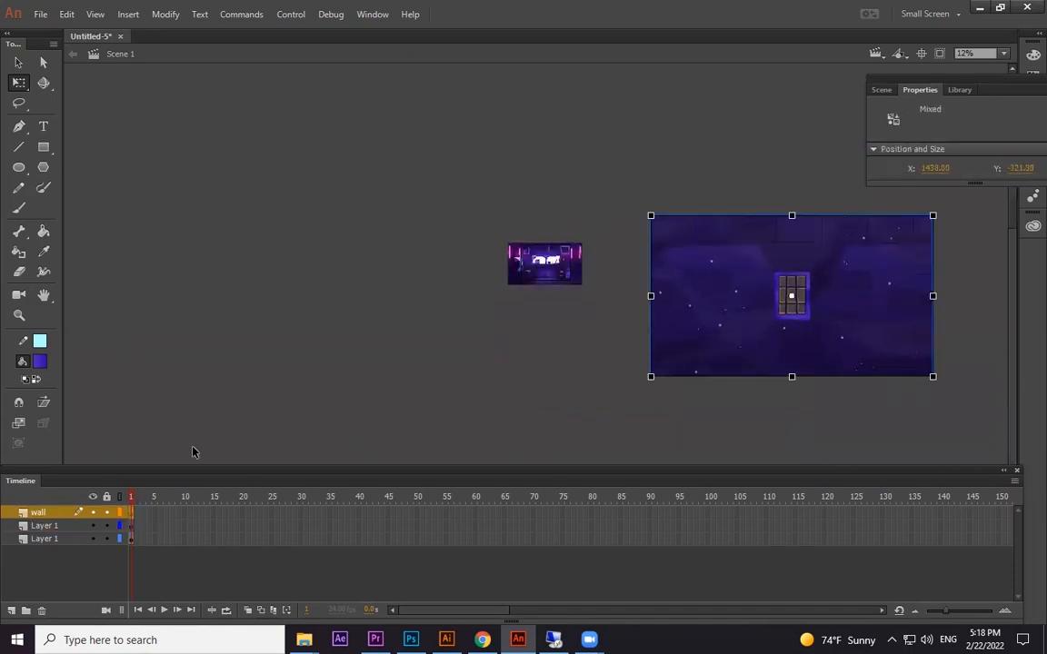
Delete the empty middle Layer 1 and rename the remaining Layer 1 to room.
click(50, 527)
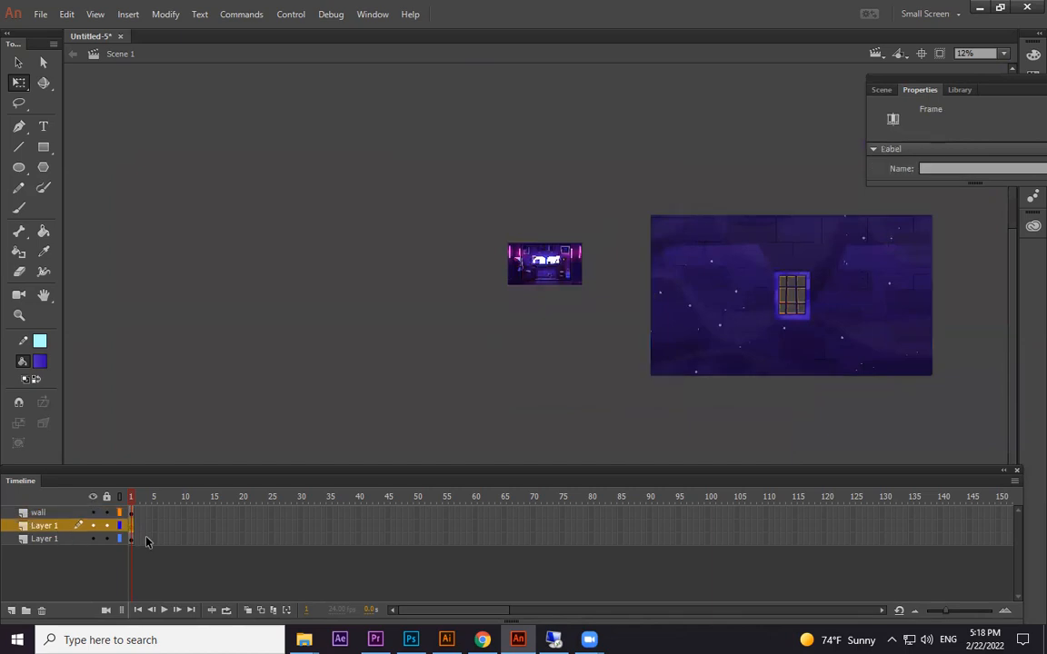
click(41, 611)
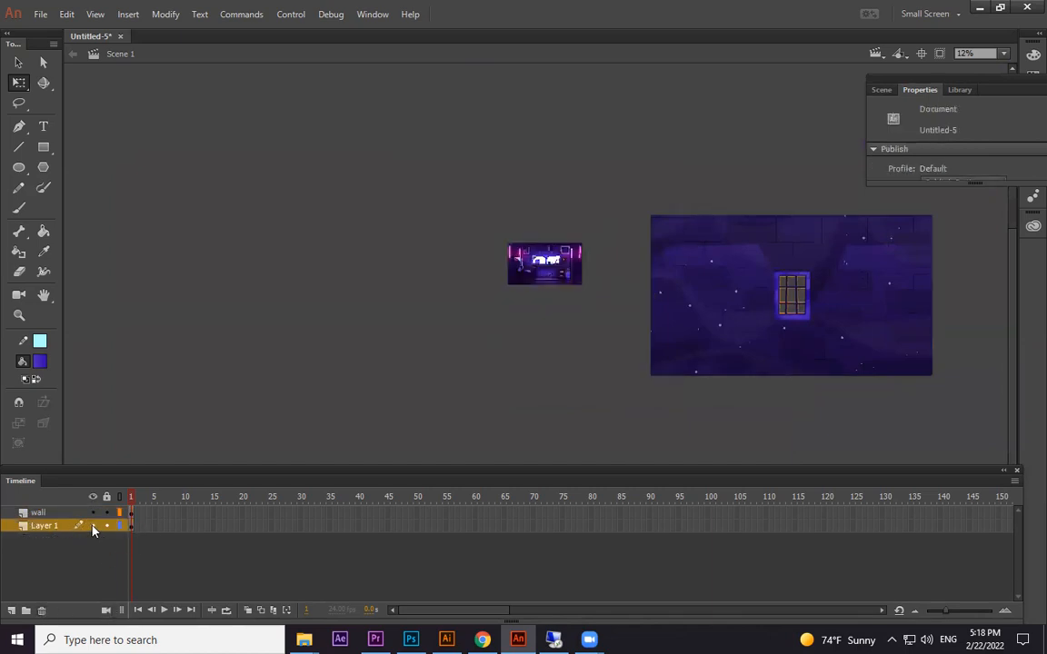
double_click(47, 525)
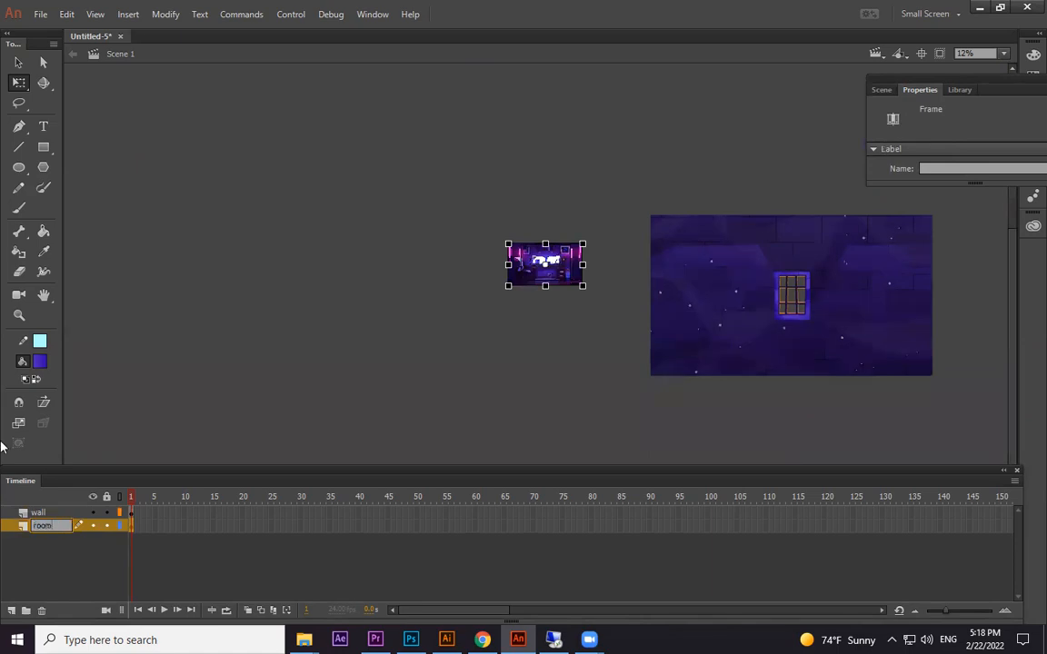
click(56, 592)
Move the wall and window over the room and scale them down to less than half size.
click(827, 364)
drag(827, 364, 662, 342)
key(ctrl+equal)
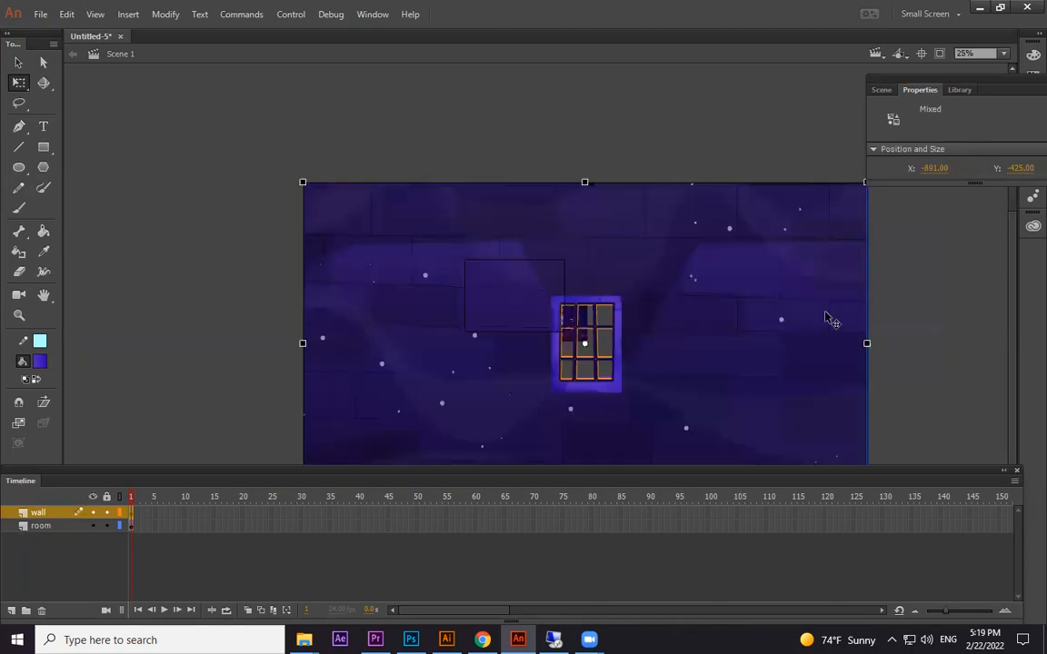
drag(870, 198, 482, 286)
drag(448, 340, 596, 250)
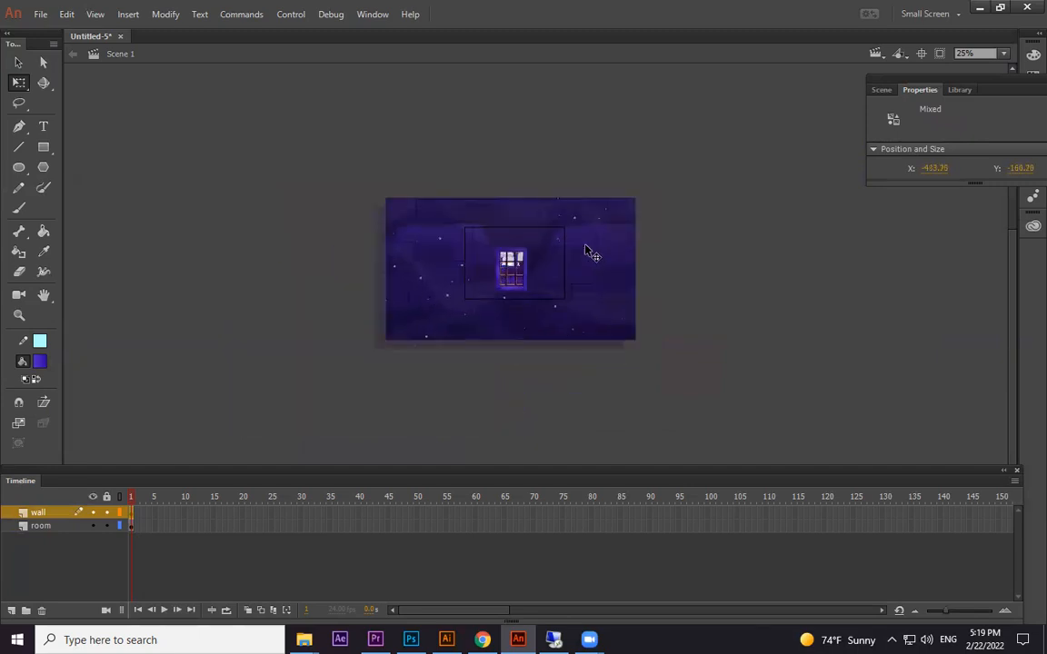
Shift the wall and window towards the centre of the stage and hide the room layer.
key(ctrl+equal)
drag(753, 293, 745, 267)
drag(689, 313, 715, 322)
click(92, 527)
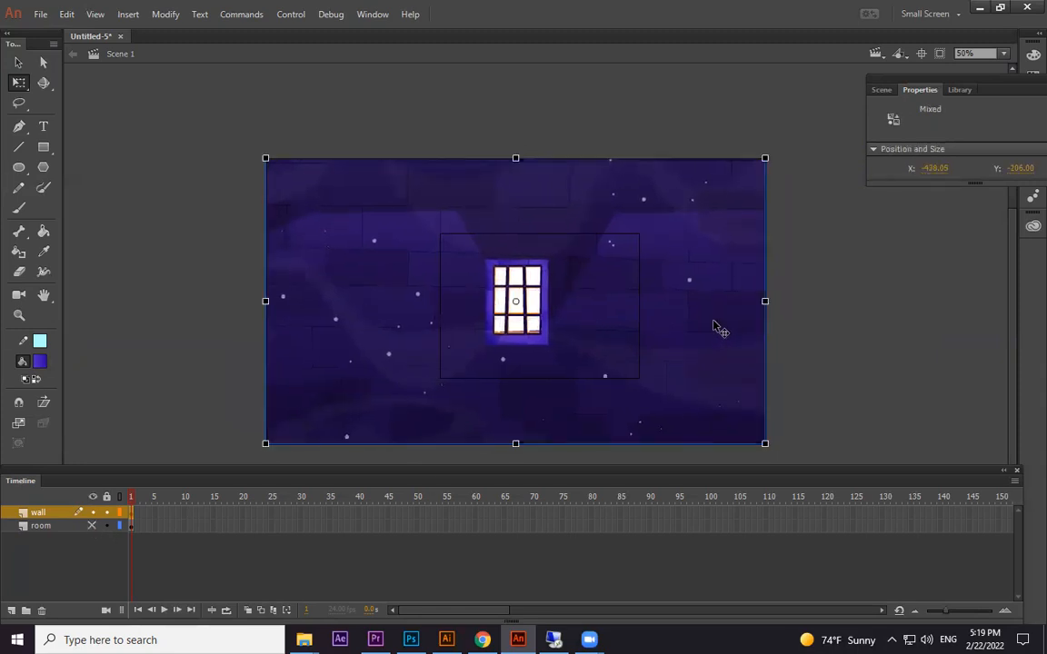
Scale the wall and window down further until the wall just covers the stage, centring the window on it.
key(ctrl+minus)
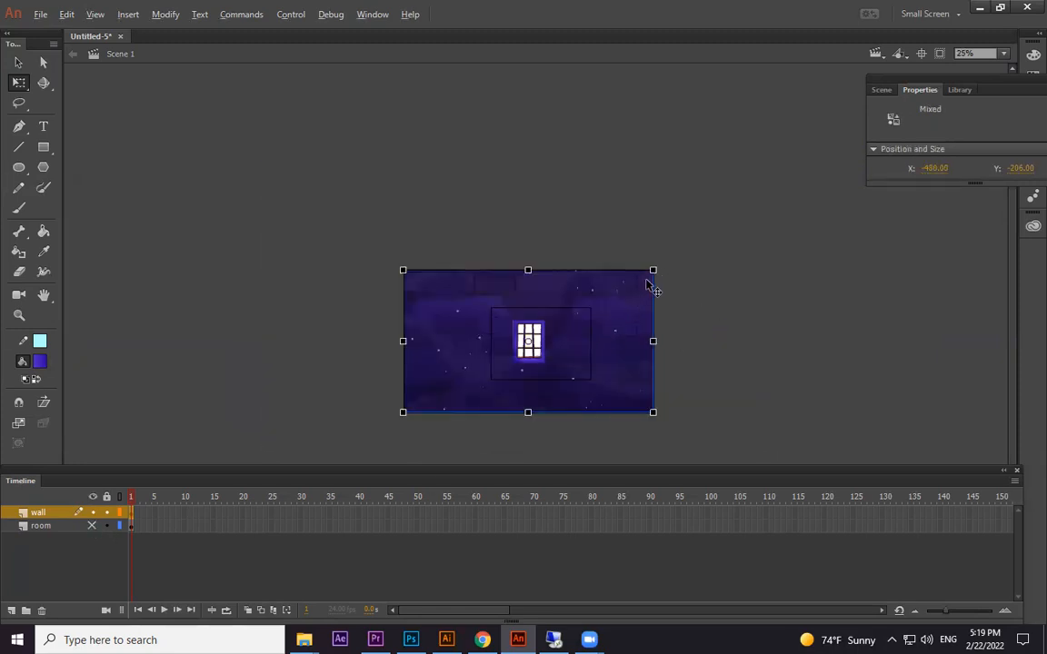
drag(653, 271, 565, 320)
drag(540, 365, 593, 344)
key(ctrl+equal)
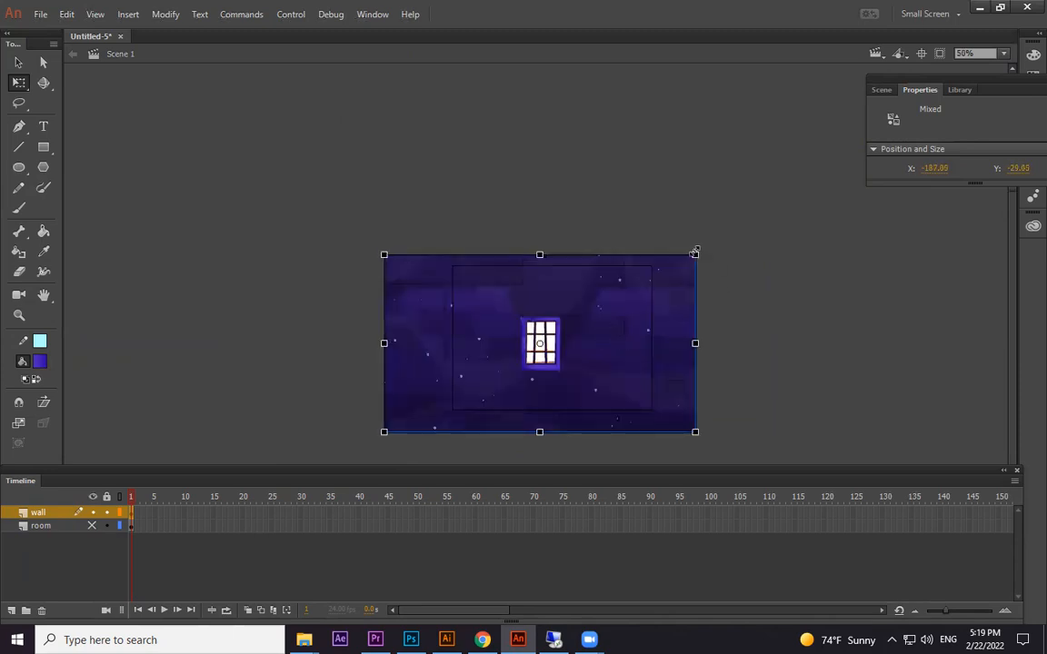
mouse_move(694, 255)
mouse_down()
mouse_move(676, 271)
mouse_move(697, 265)
mouse_up()
drag(653, 321, 655, 312)
click(810, 356)
Show the room layer briefly to check it behind the window, and hide it again.
key(ctrl+equal)
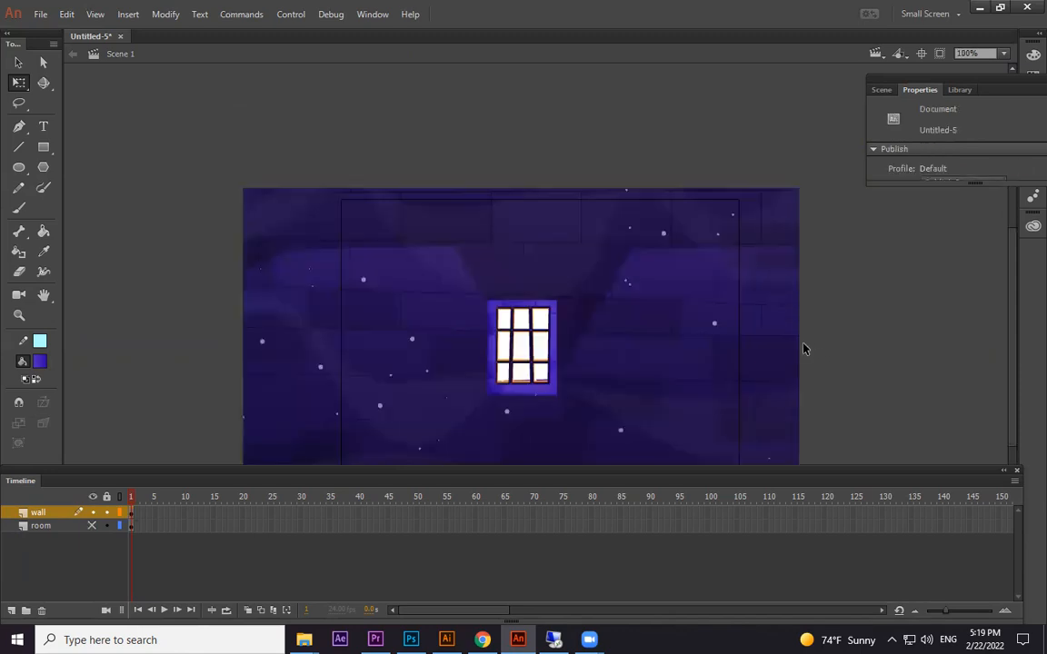
key(ctrl+minus)
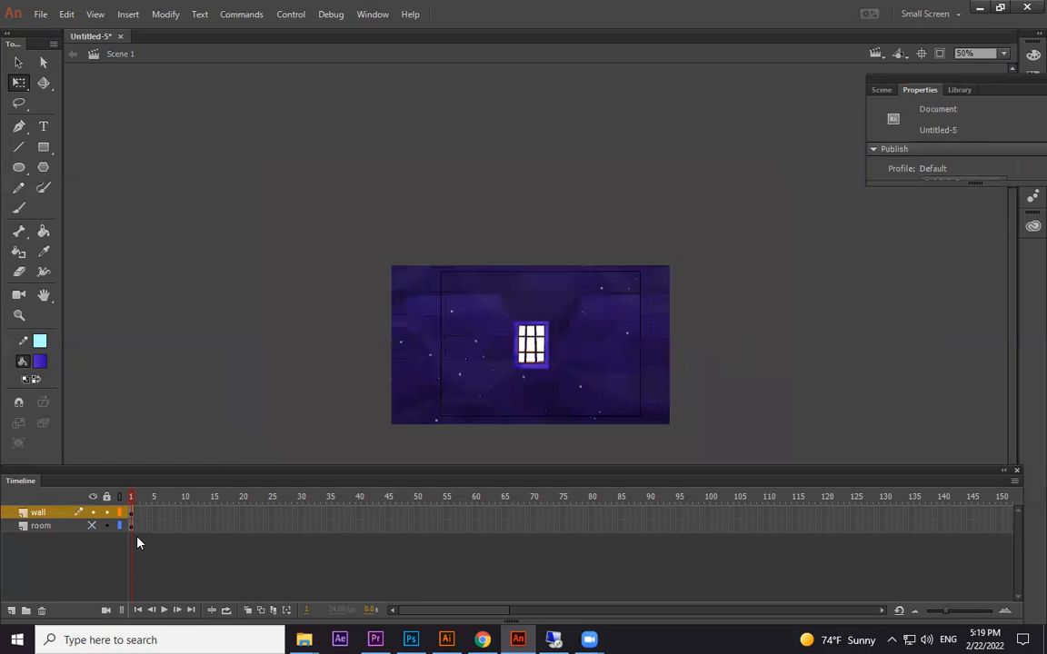
click(93, 527)
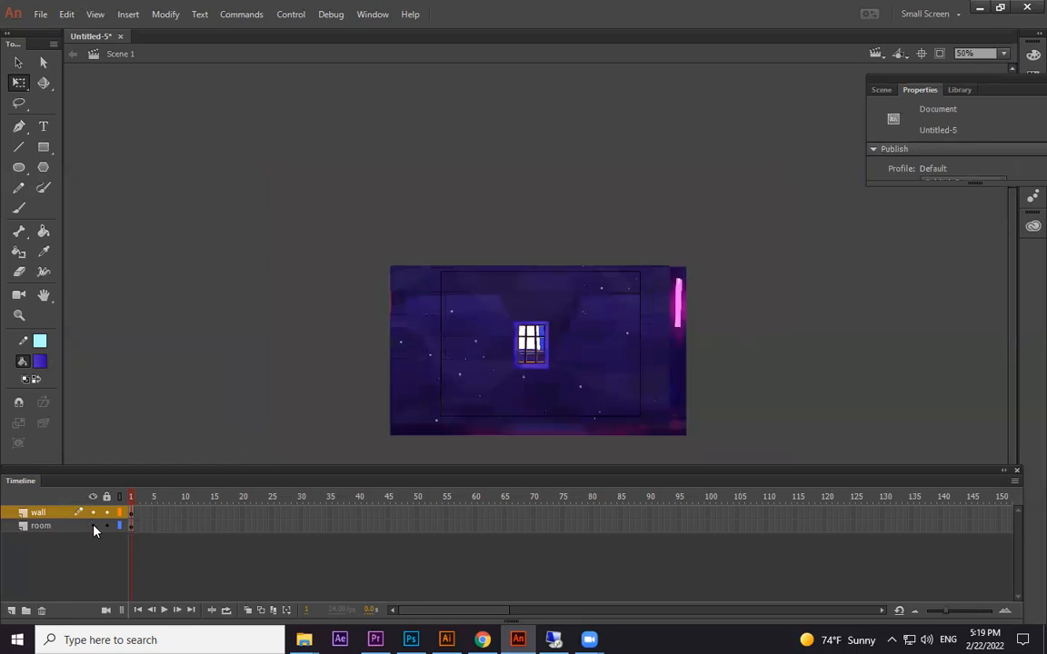
click(92, 526)
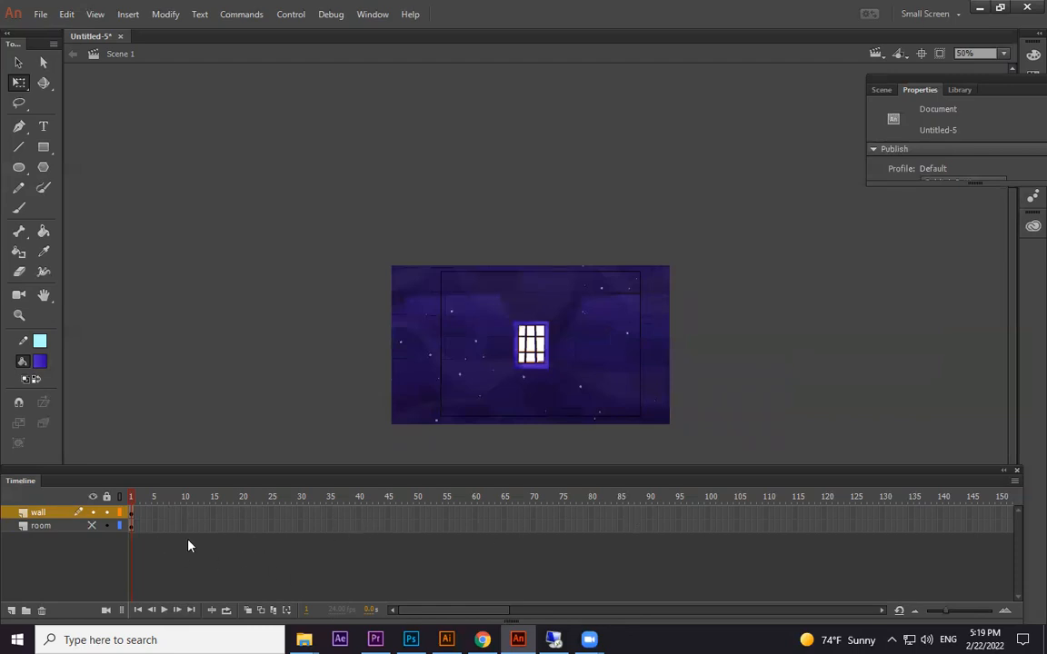
Insert a keyframe at frame 151 of the wall layer and create a classic tween from frame 1.
click(132, 515)
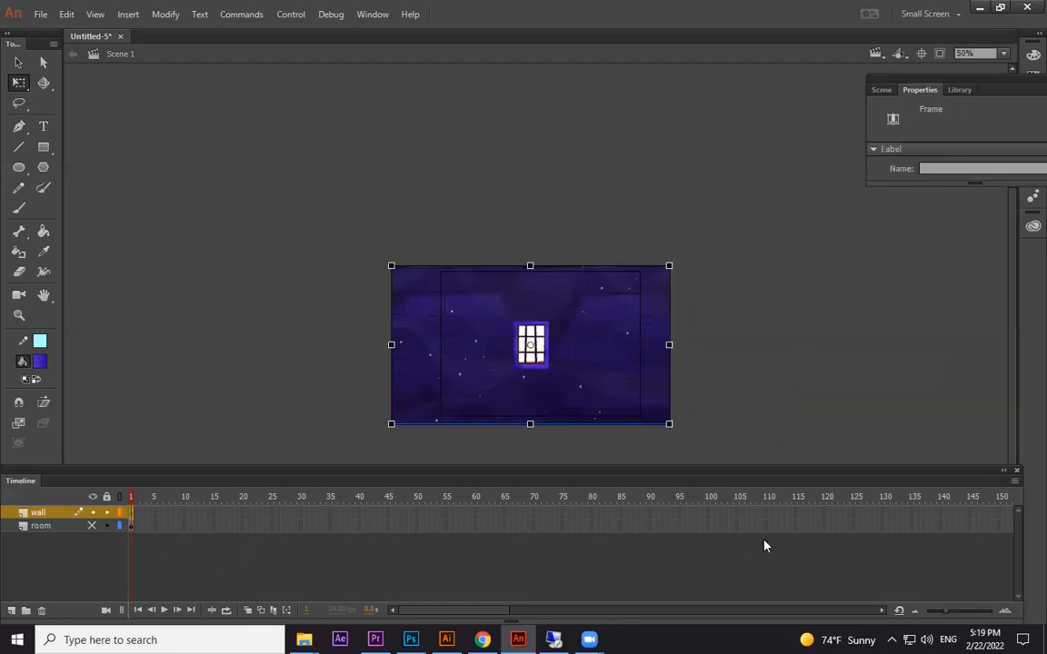
click(989, 516)
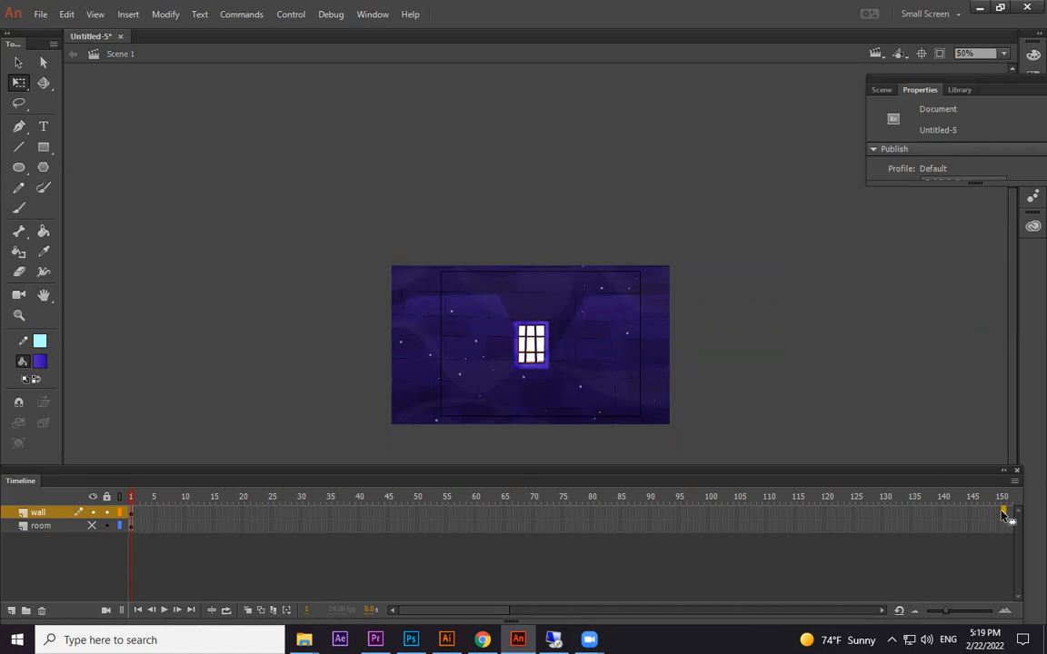
click(974, 515)
right_click(974, 515)
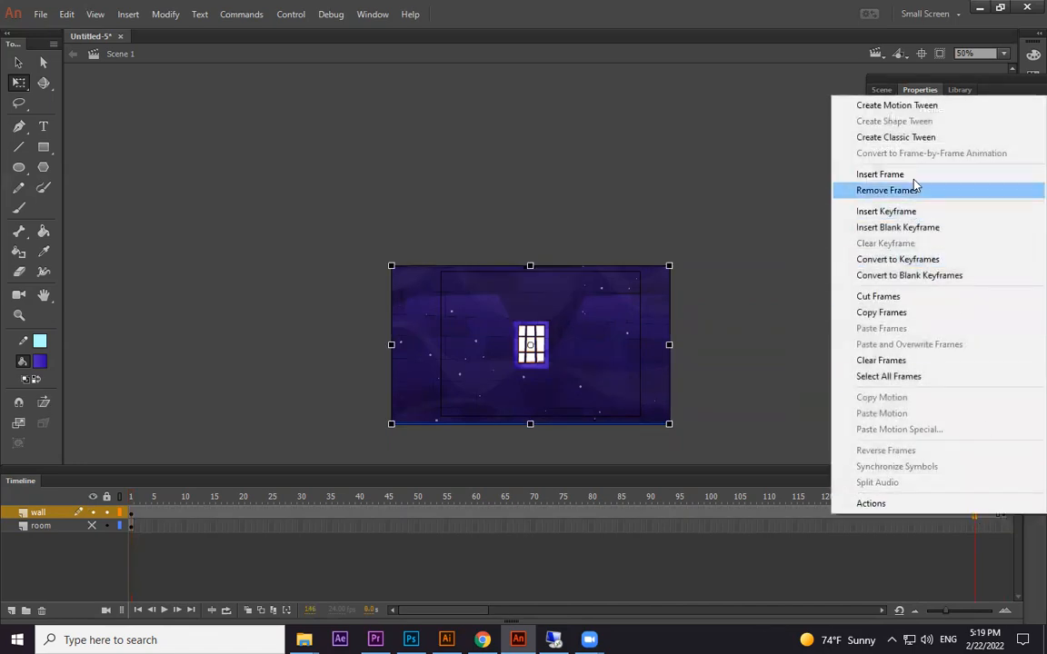
click(900, 137)
Enlarge the wall at frame 151 until the window fills the stage, and test the movie.
click(1003, 515)
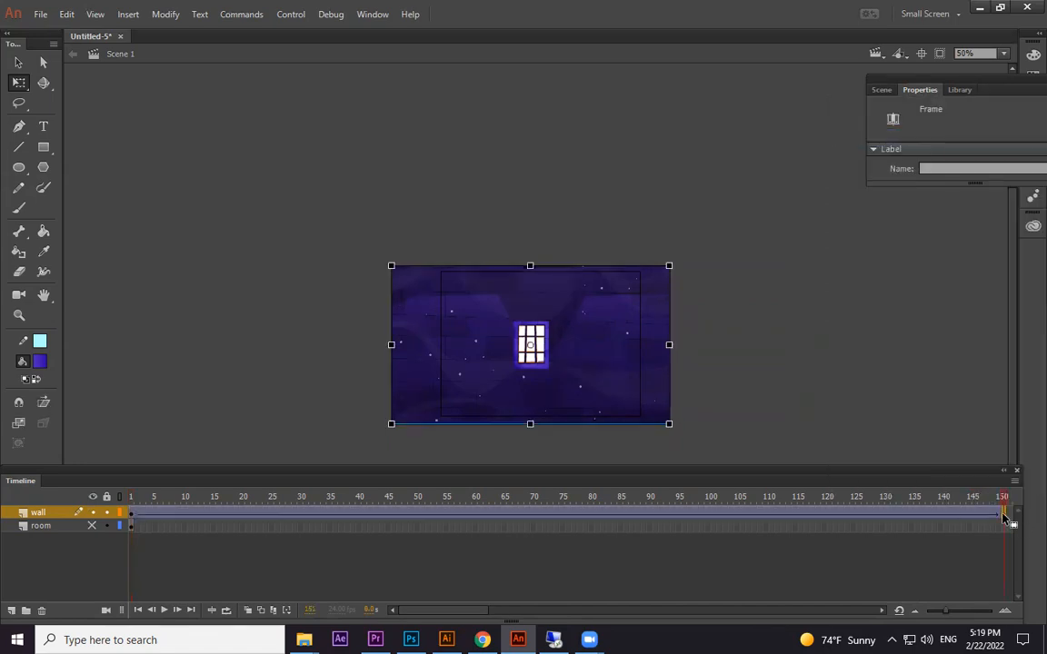
key(ctrl+minus)
key(ctrl+minus)
drag(575, 322, 845, 215)
key(ctrl+equal)
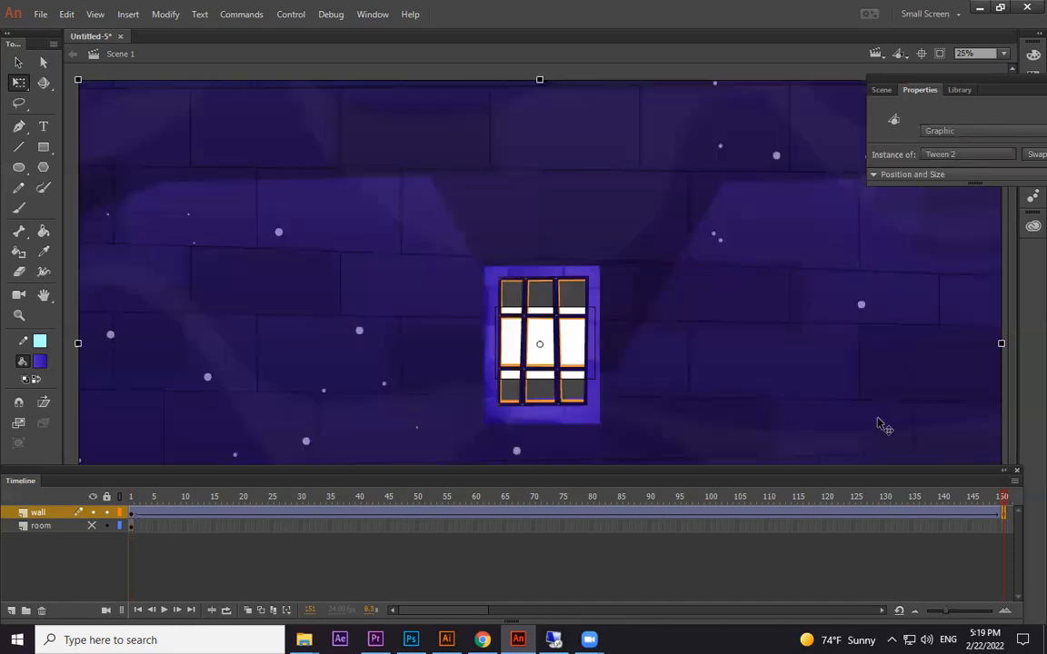
key(ctrl+Return)
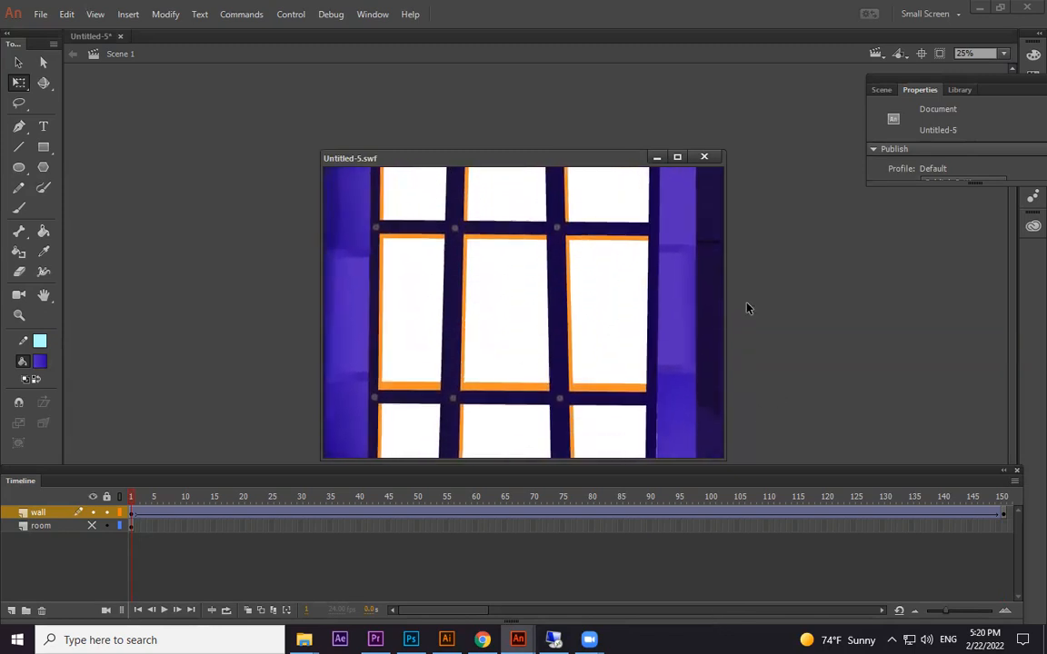
click(704, 156)
Select the wall layer's tween and expand its properties to reach the tweening options, with rotation on Auto.
click(741, 514)
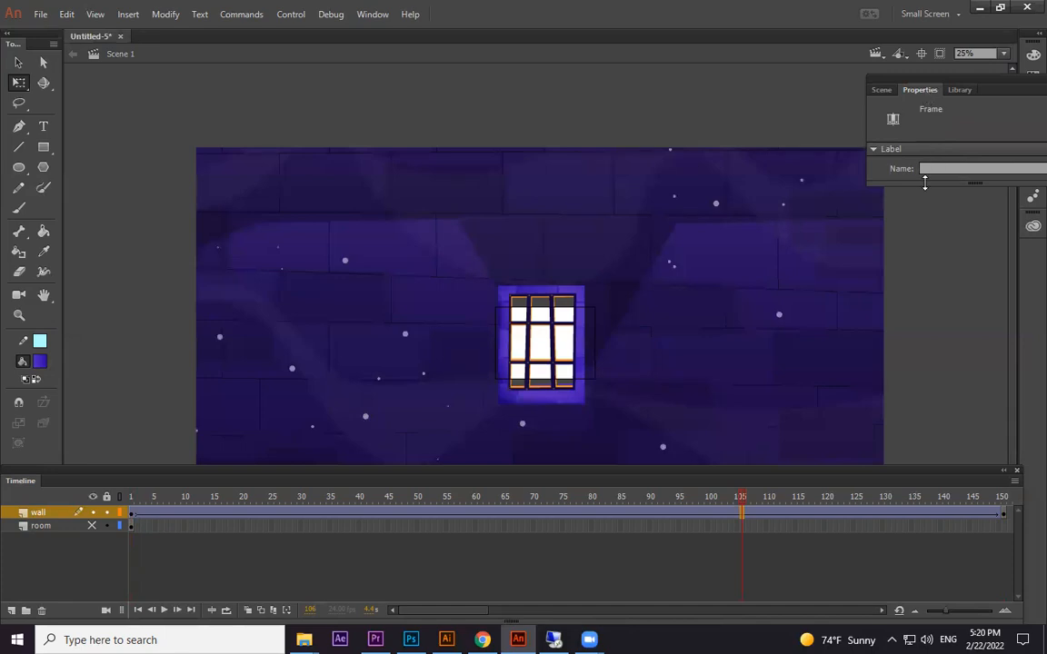
drag(923, 275, 940, 450)
click(963, 250)
click(945, 272)
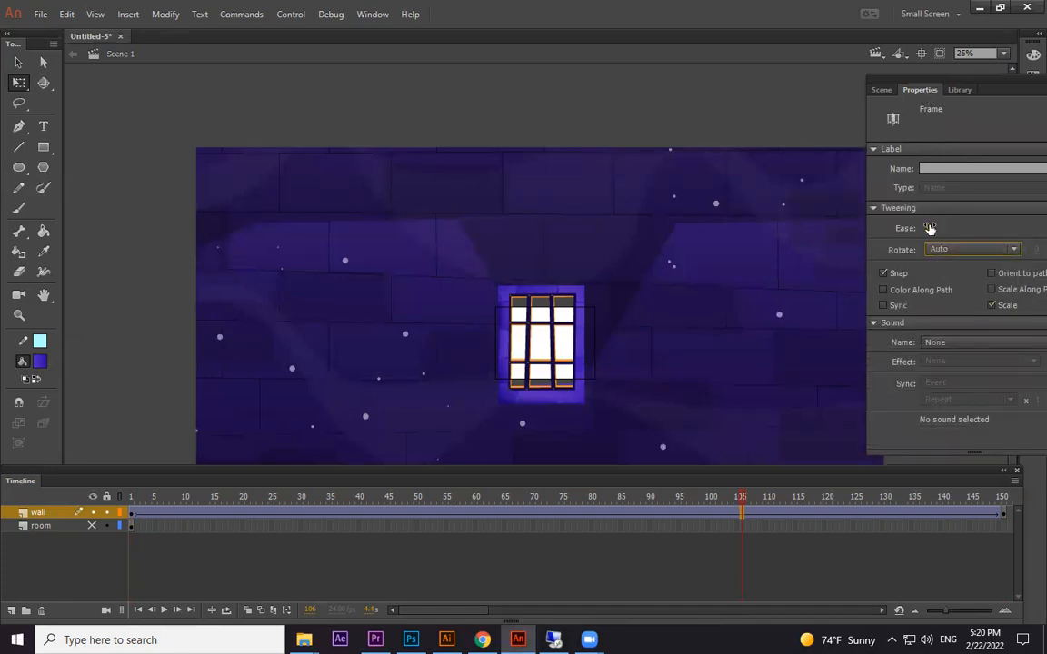
Set the wall tween's ease to 100 and test the movie.
click(930, 229)
text(100)
key(Return)
key(ctrl+Return)
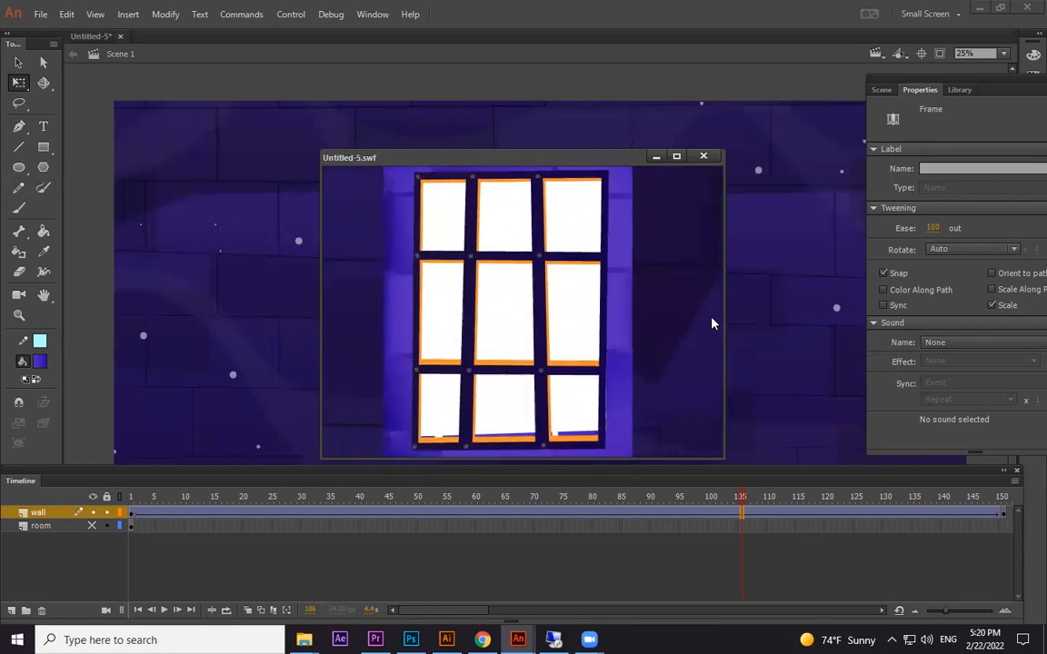
click(703, 157)
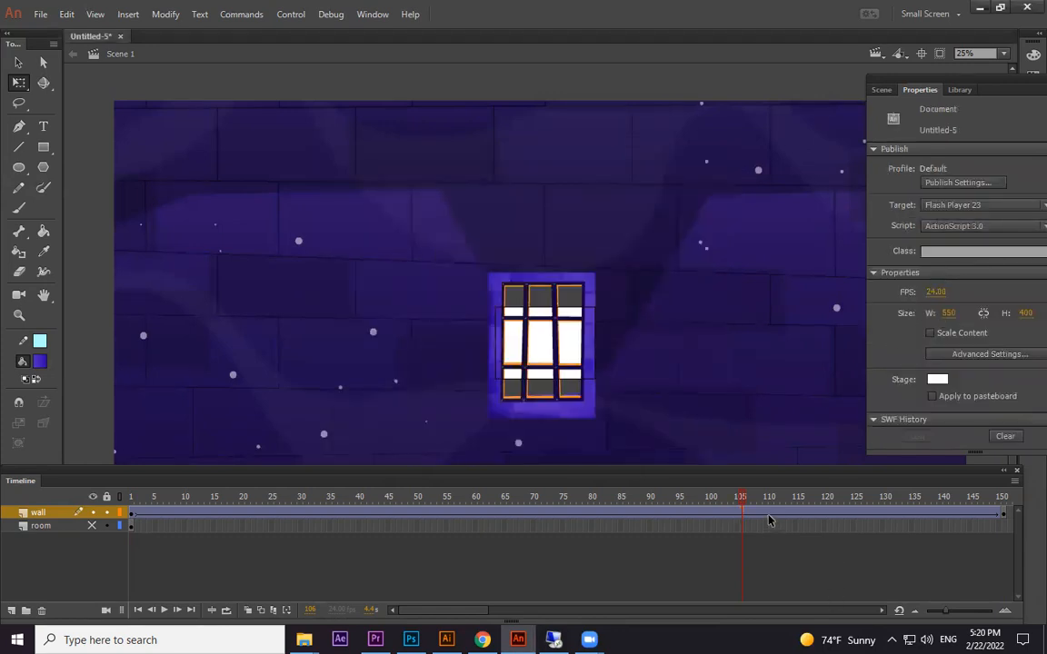
Set the wall tween's ease to -100 and test the movie again.
click(768, 520)
click(931, 228)
text(-100)
key(Return)
key(ctrl+Return)
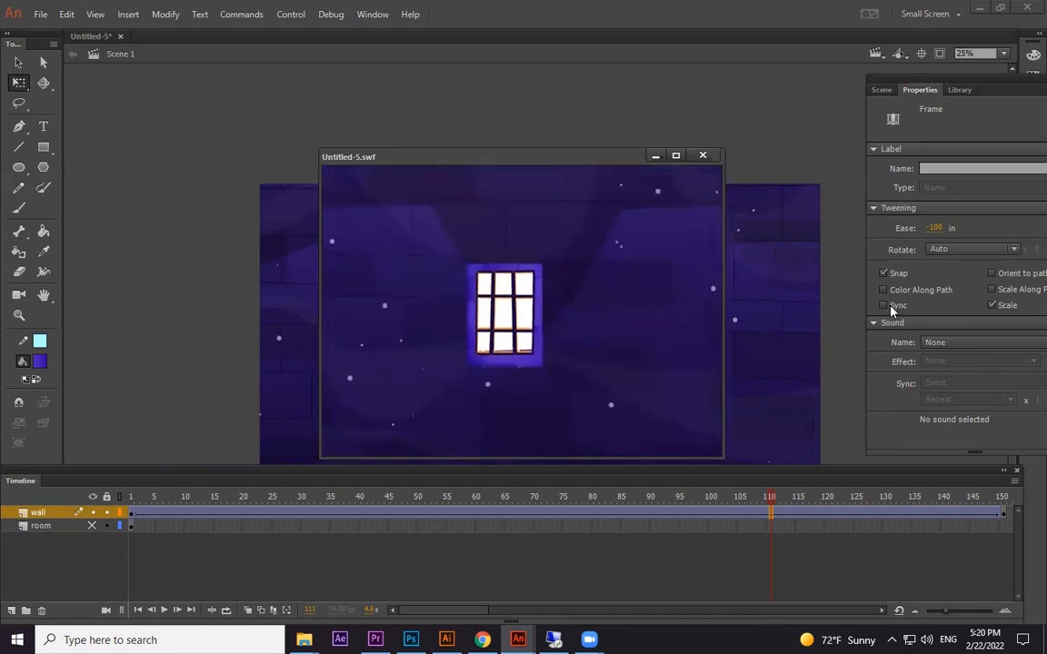
Enlarge the wall at frame 151 to about 7863 wide by 4492 high and test the movie.
click(708, 156)
click(1003, 513)
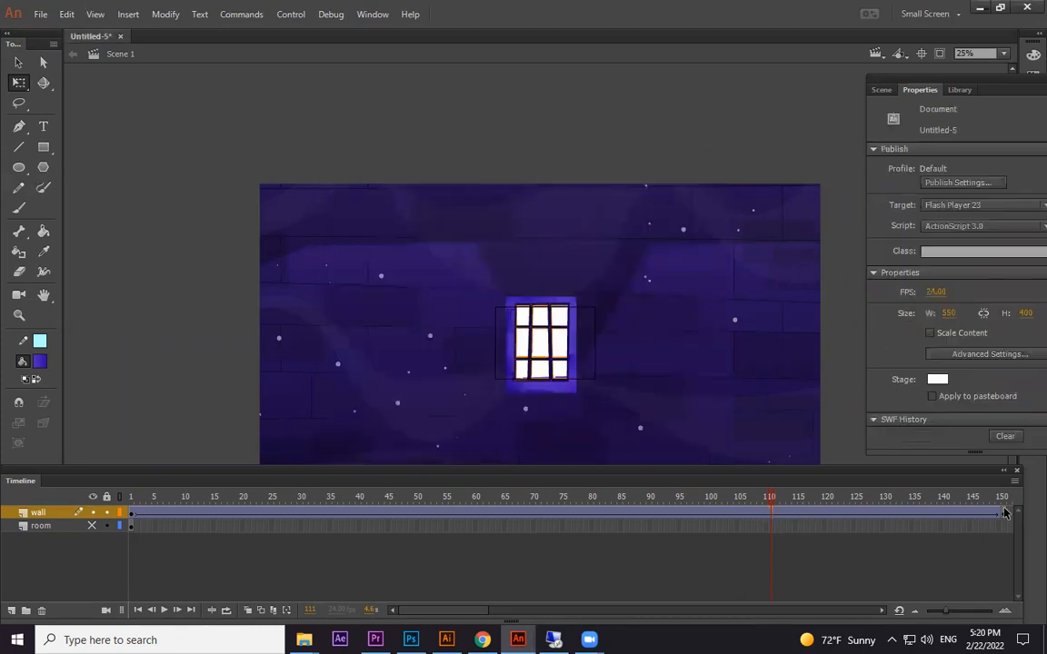
key(ctrl+minus)
key(ctrl+minus)
key(ctrl+minus)
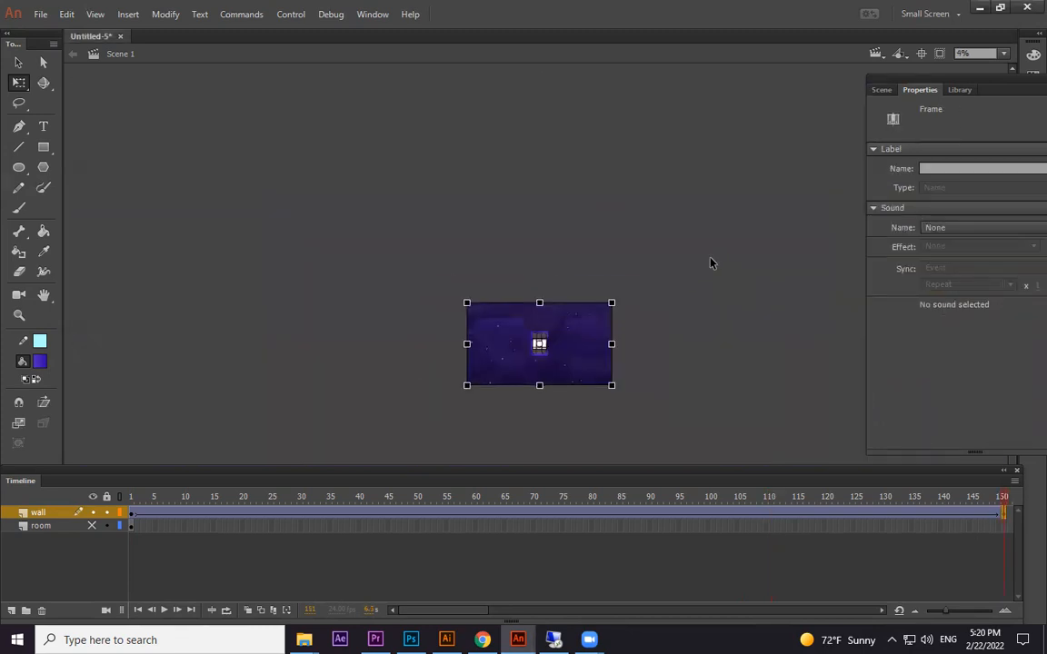
drag(610, 303, 650, 278)
key(ctrl+Return)
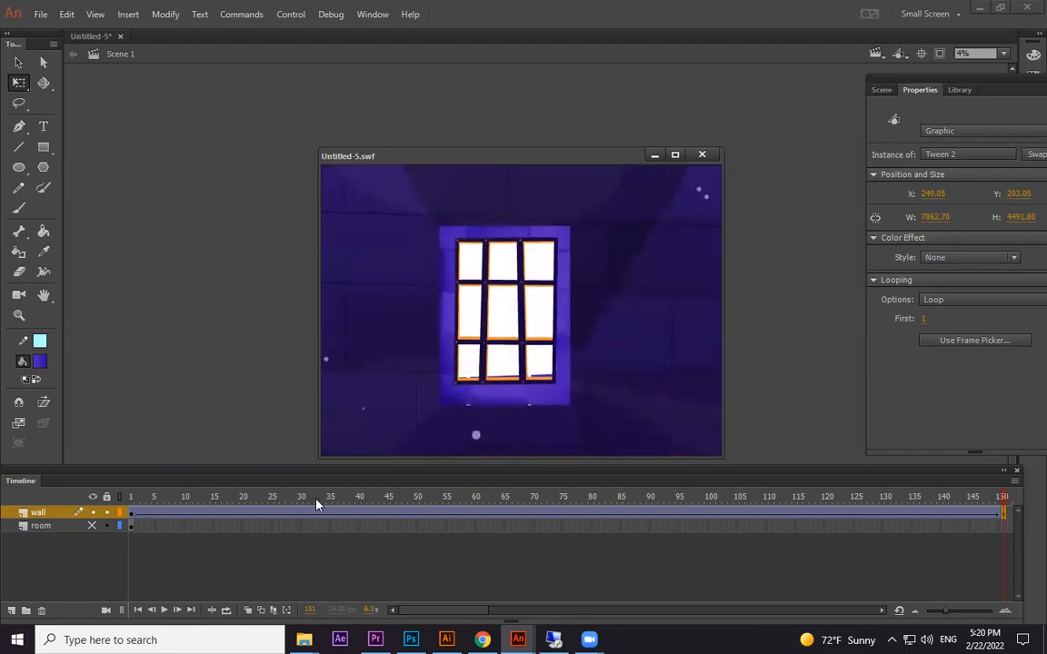
Make the room layer visible behind the wall, check the animation along the timeline, and test the movie.
click(359, 498)
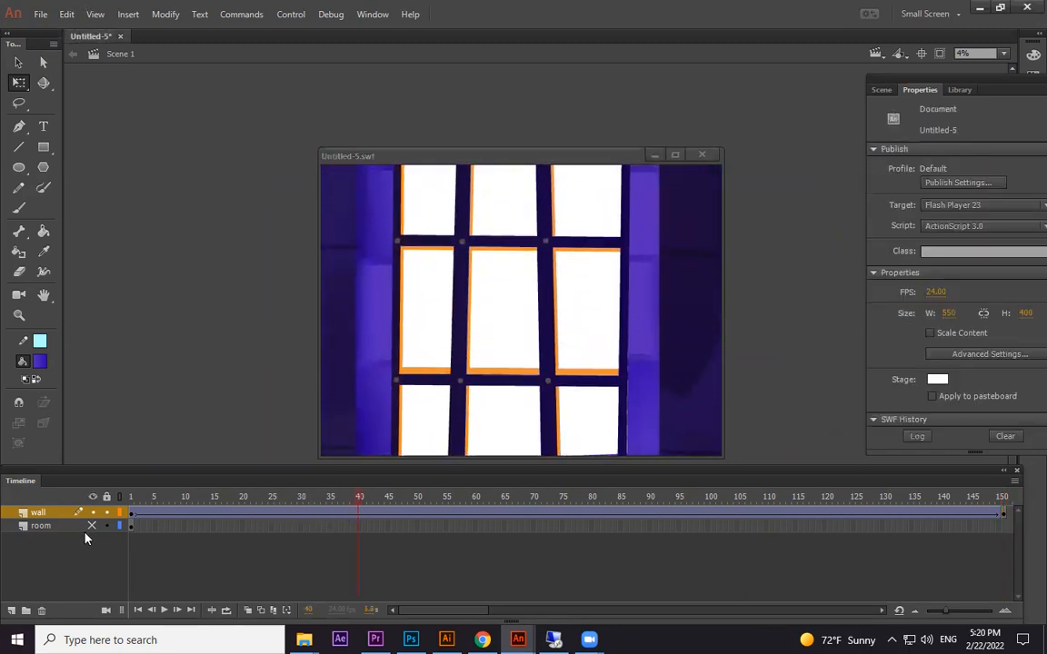
click(974, 499)
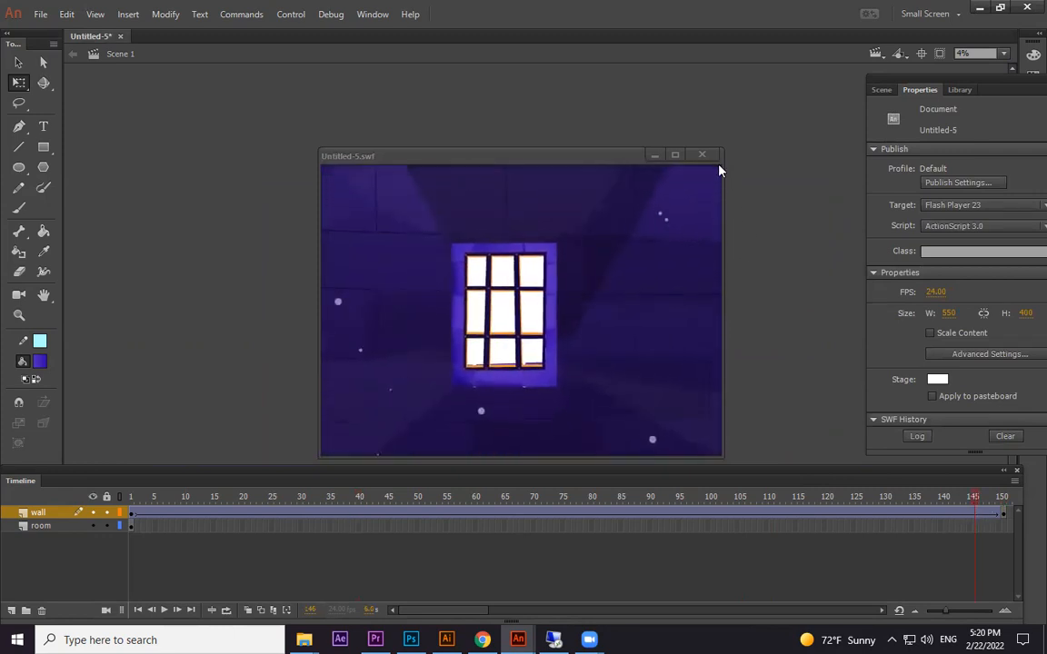
click(702, 154)
drag(166, 500, 126, 502)
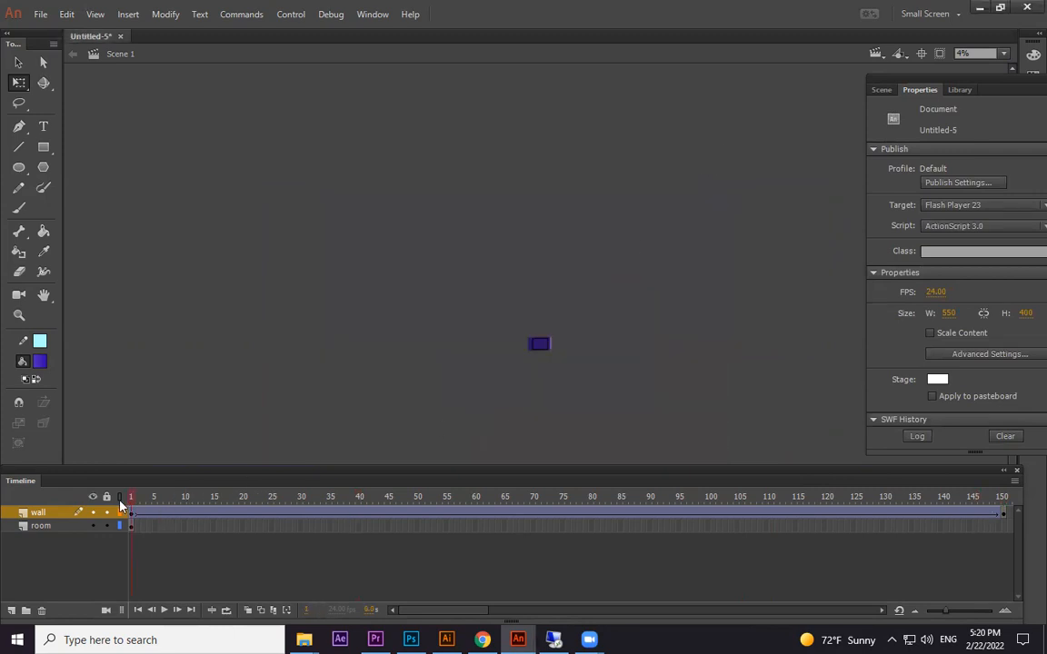
click(1004, 527)
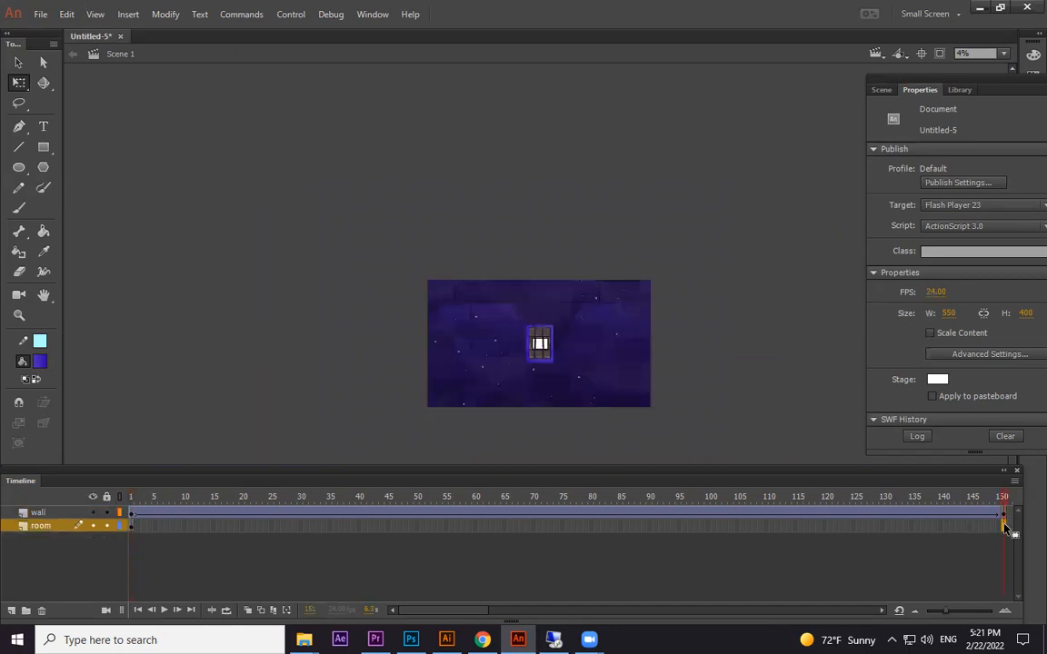
key(ctrl+equal)
key(ctrl+equal)
key(ctrl+equal)
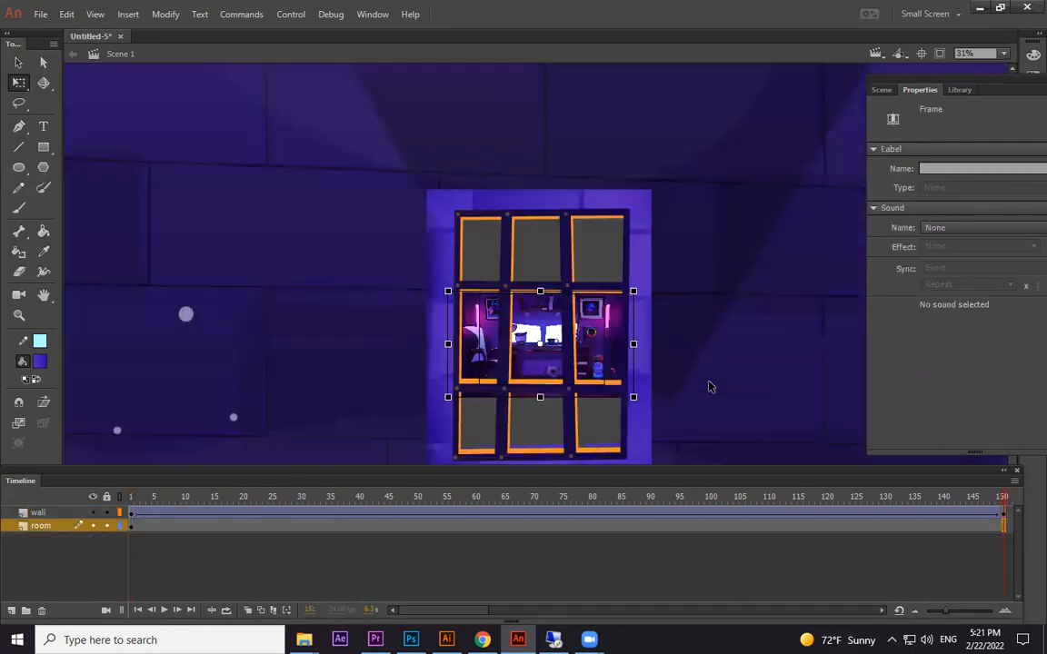
key(ctrl+Return)
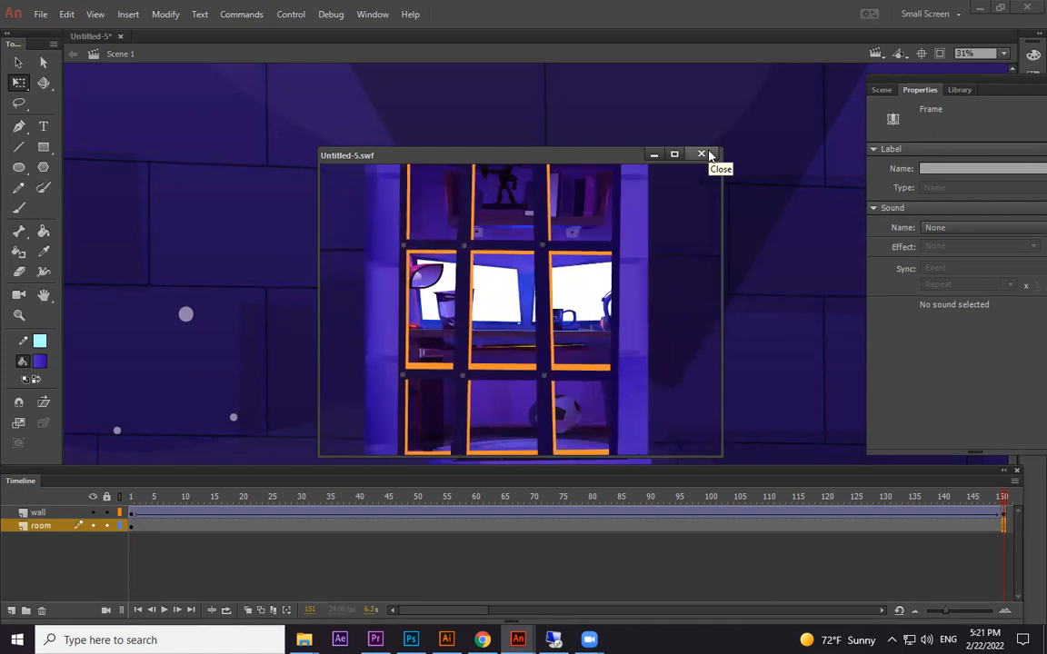
Close the movie preview and hide the wall layer so the room is exposed at frame 151.
click(708, 155)
click(735, 222)
click(726, 360)
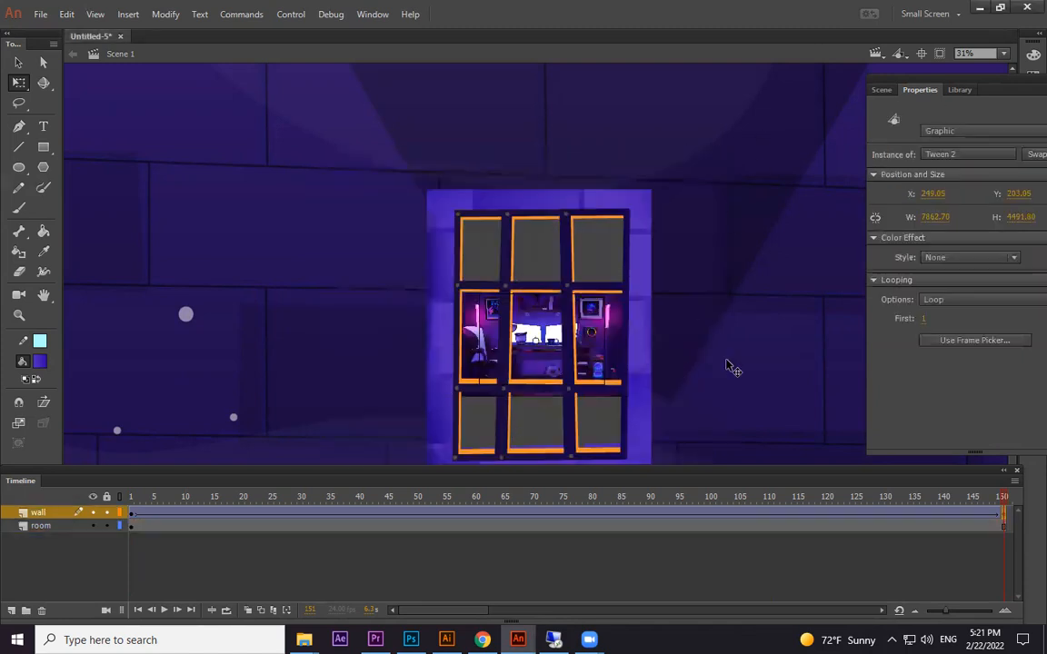
key(ctrl+minus)
key(ctrl+minus)
click(787, 282)
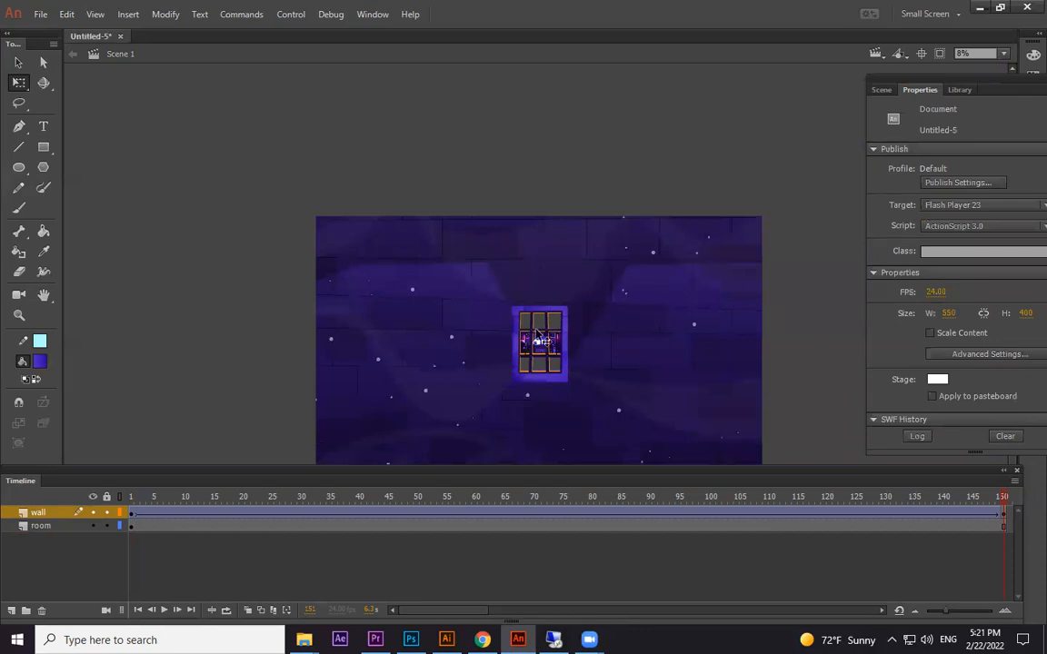
drag(143, 512, 350, 526)
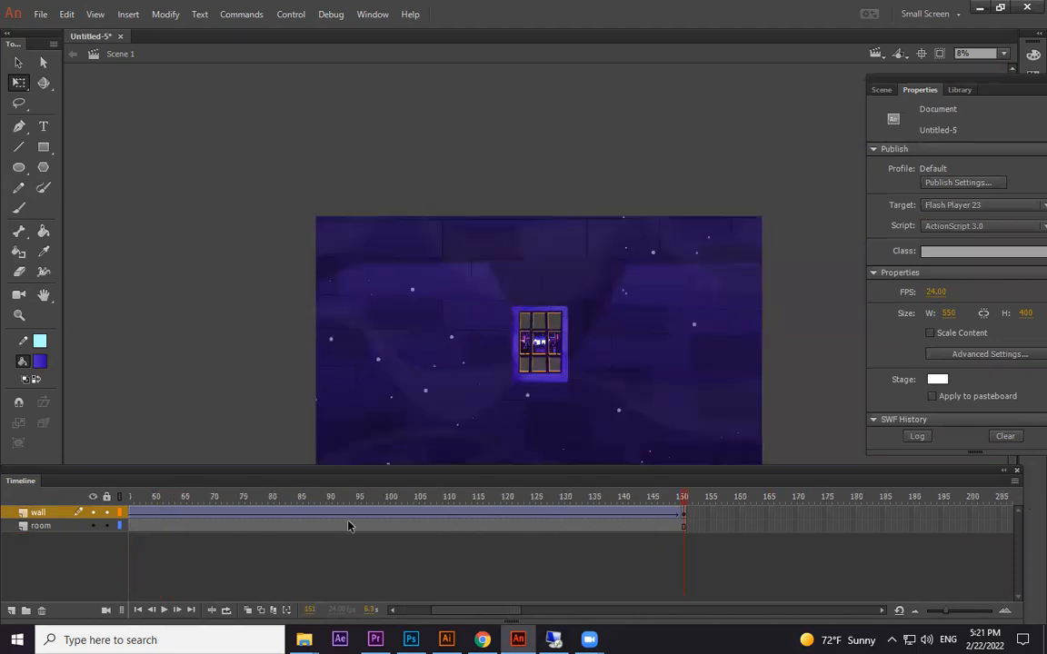
click(96, 513)
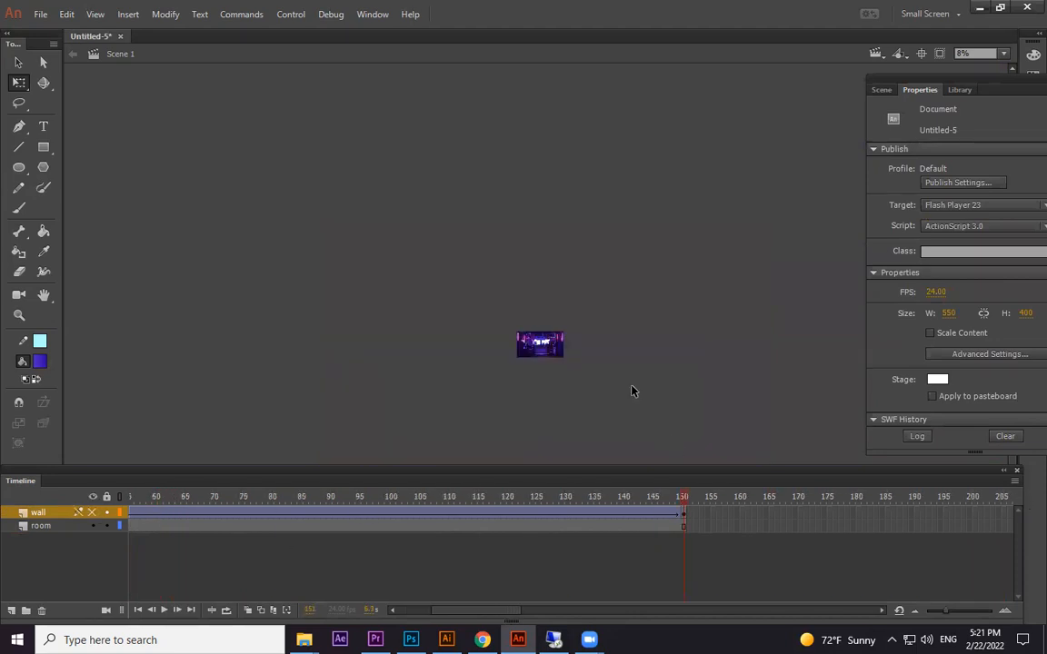
key(ctrl+equal)
key(ctrl+equal)
key(ctrl+equal)
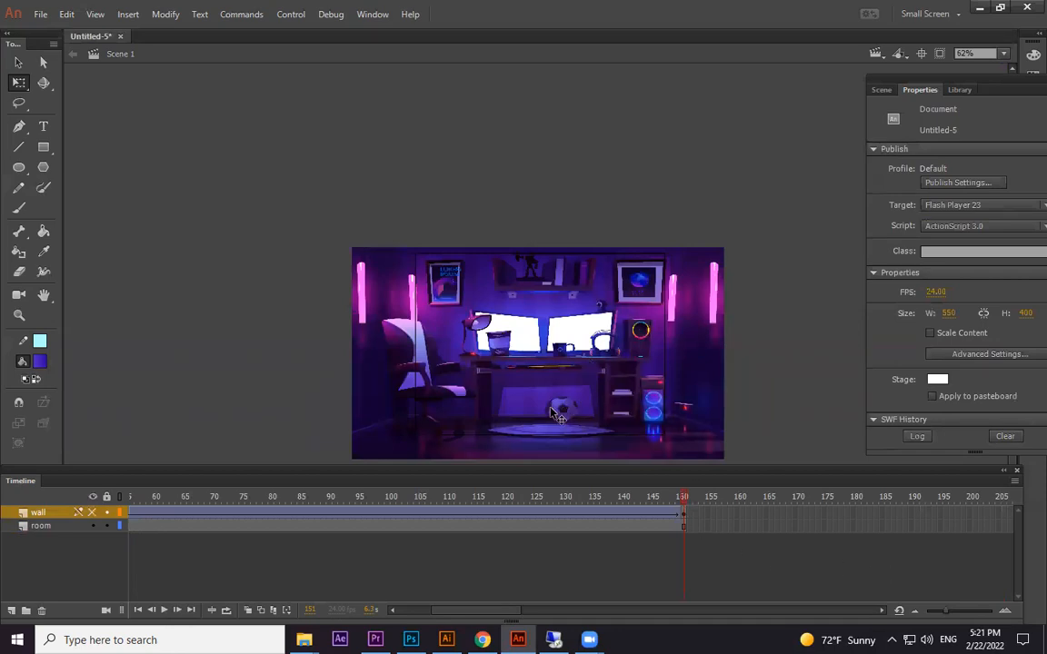
drag(603, 407, 634, 402)
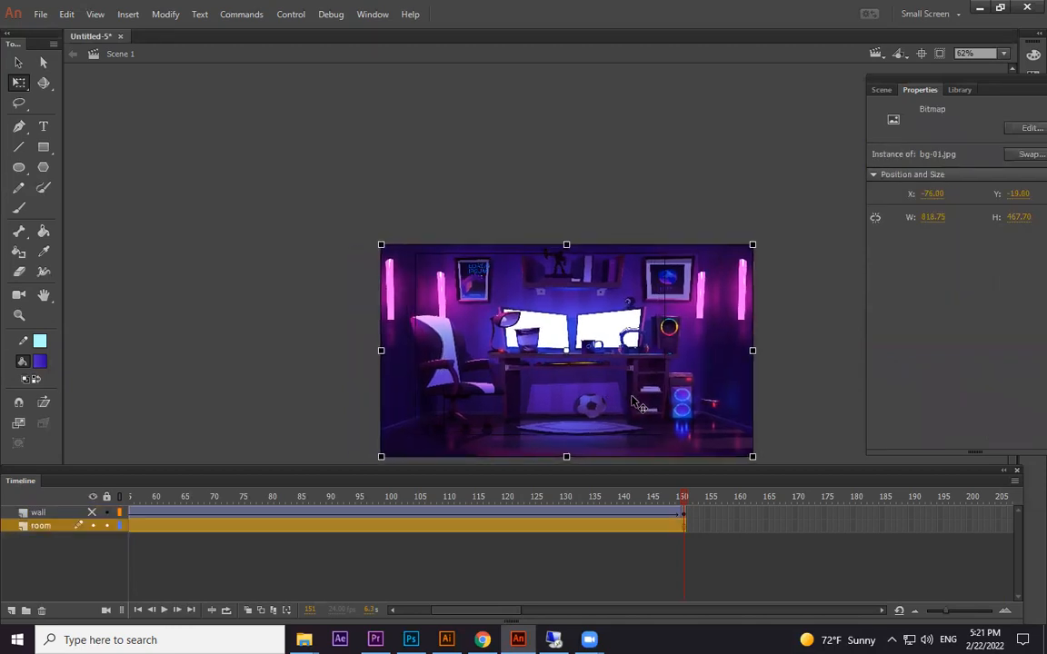
key(ctrl+z)
key(ctrl+z)
Move the room image slightly sideways over the stage to X about -126, keeping Y at -12.
click(623, 183)
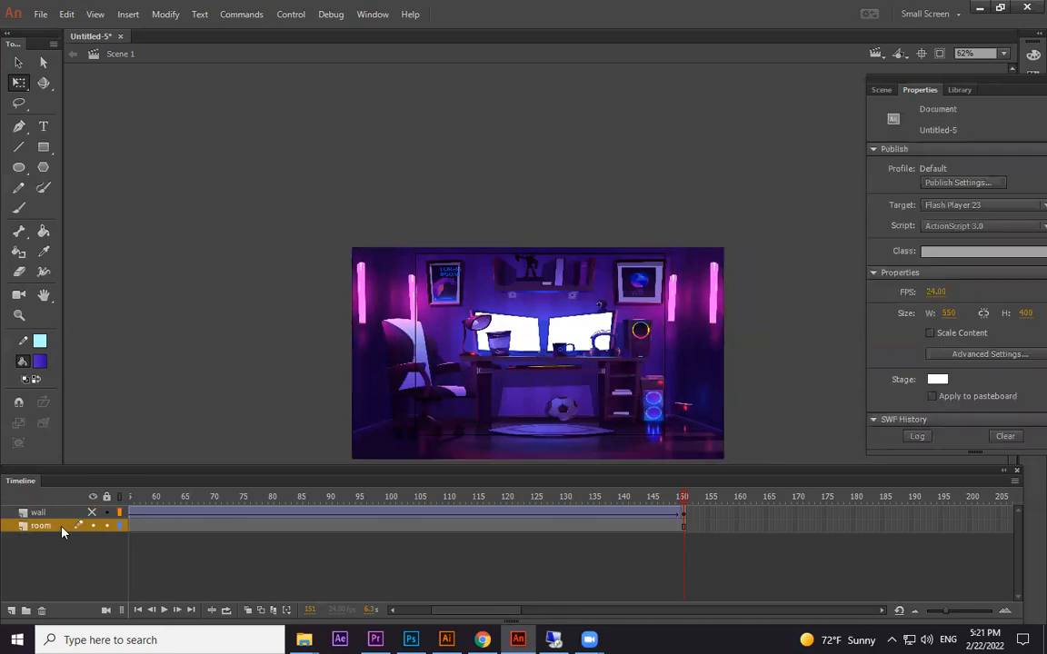
click(496, 407)
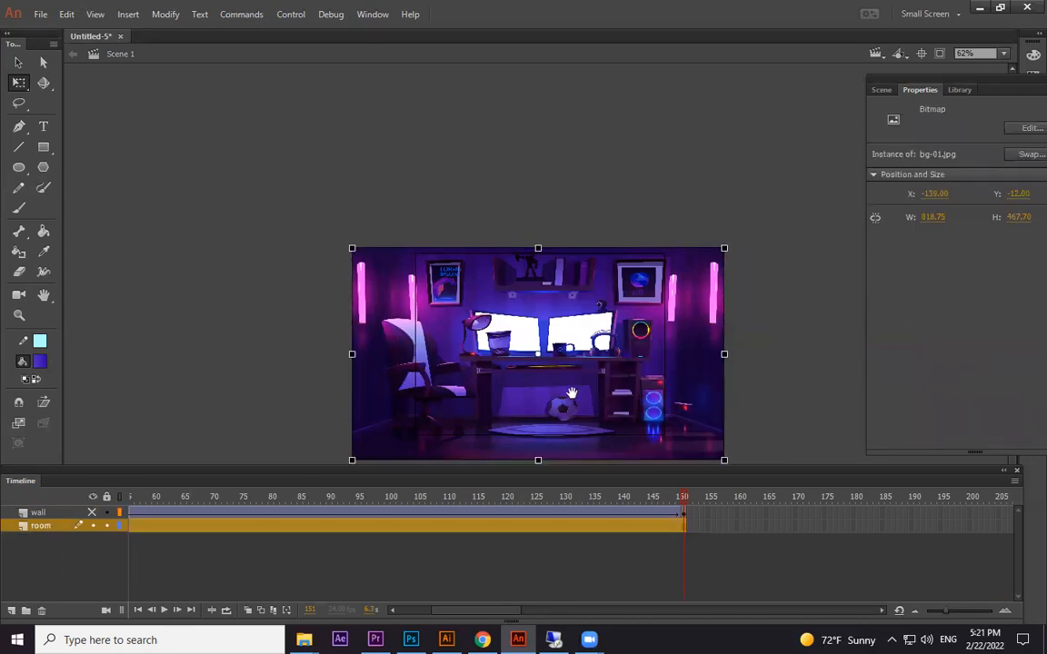
drag(510, 353, 513, 330)
drag(577, 372, 579, 378)
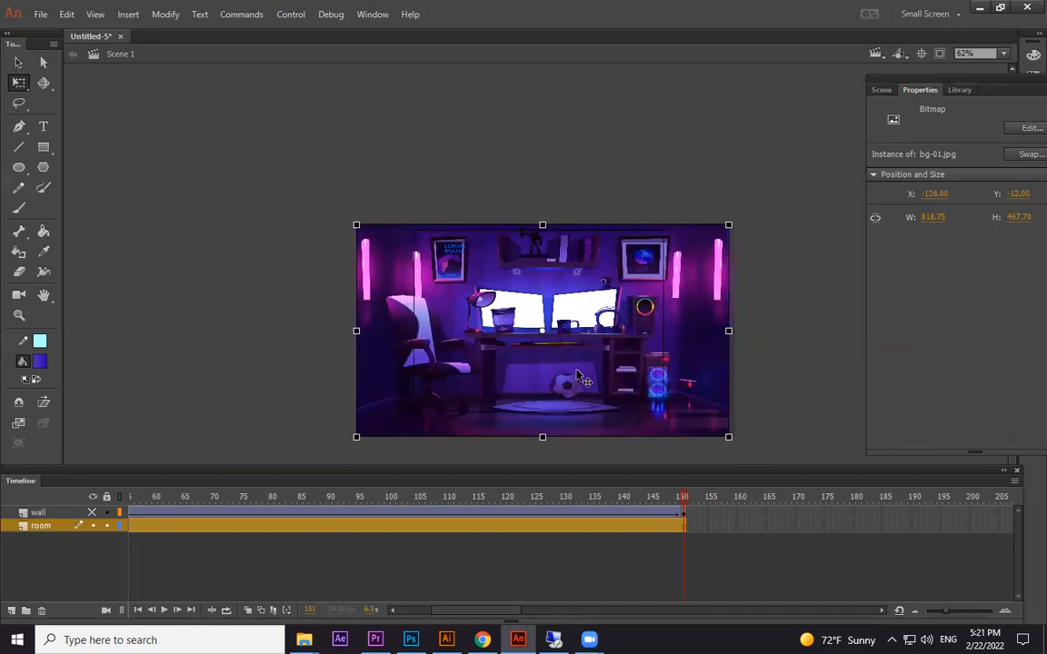
Convert the room image into a movie clip named Symbol 1 and open it for editing.
key(F8)
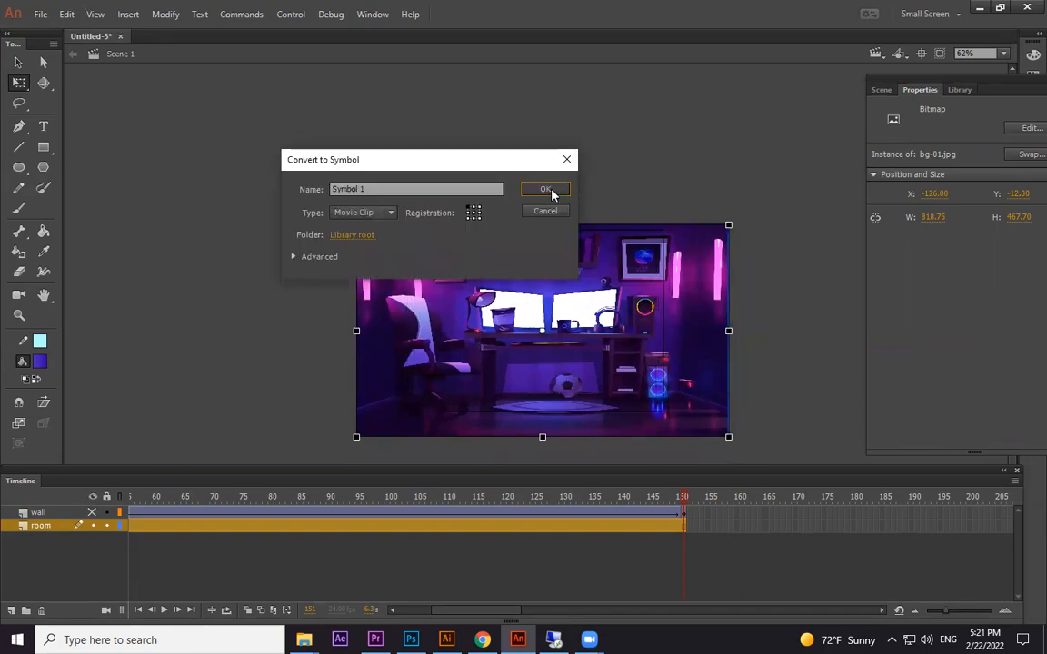
click(549, 188)
double_click(543, 348)
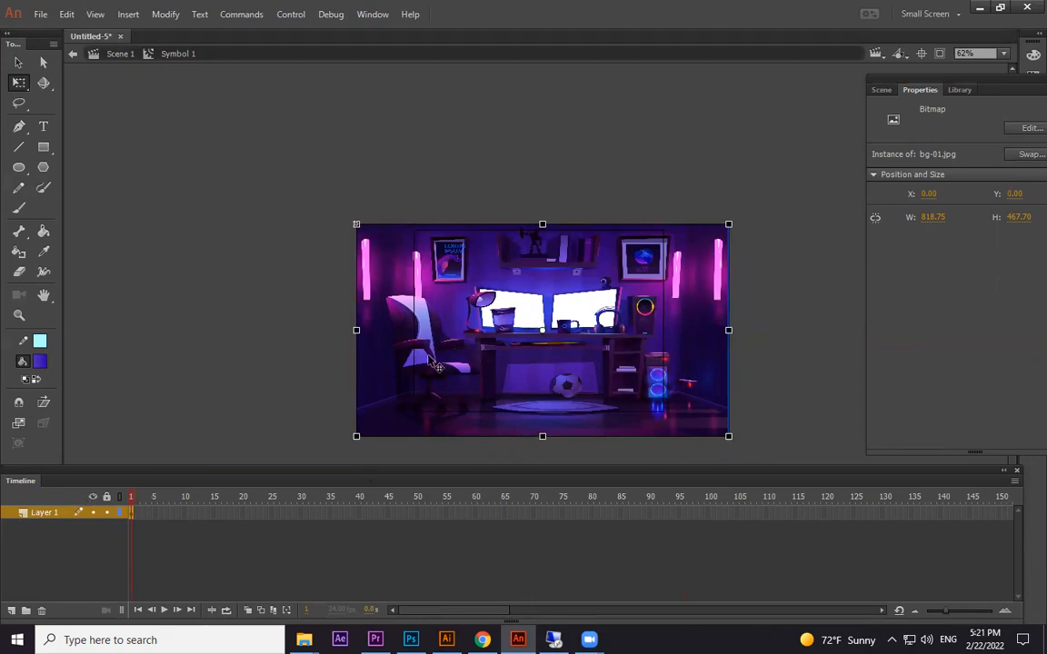
Add a layer above the room image inside the symbol and name it charatcer.
click(12, 611)
double_click(44, 513)
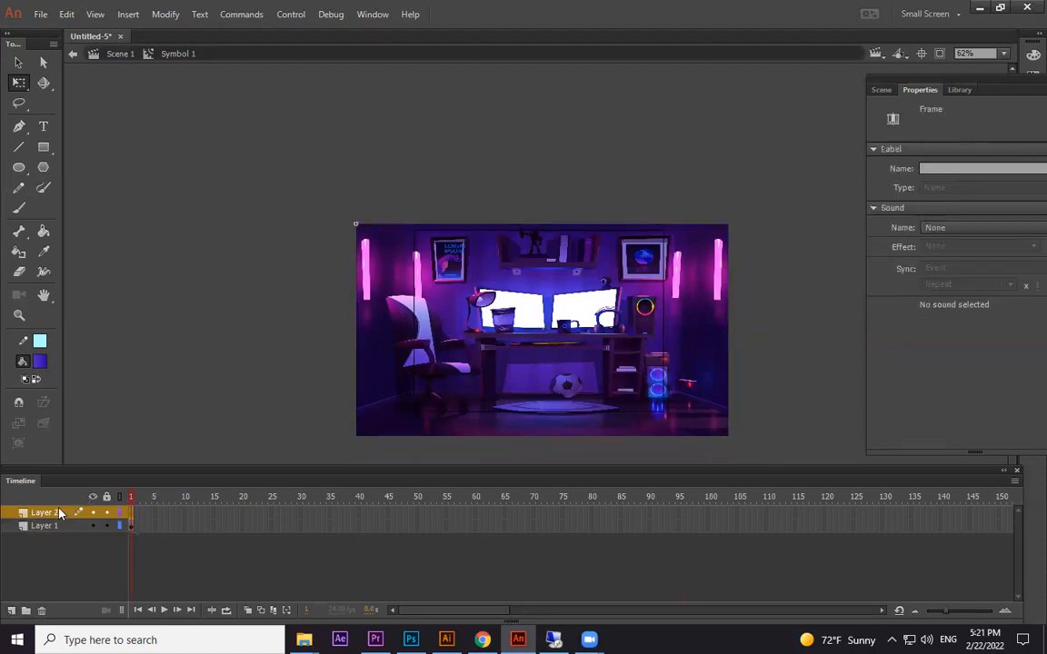
text(character)
click(185, 429)
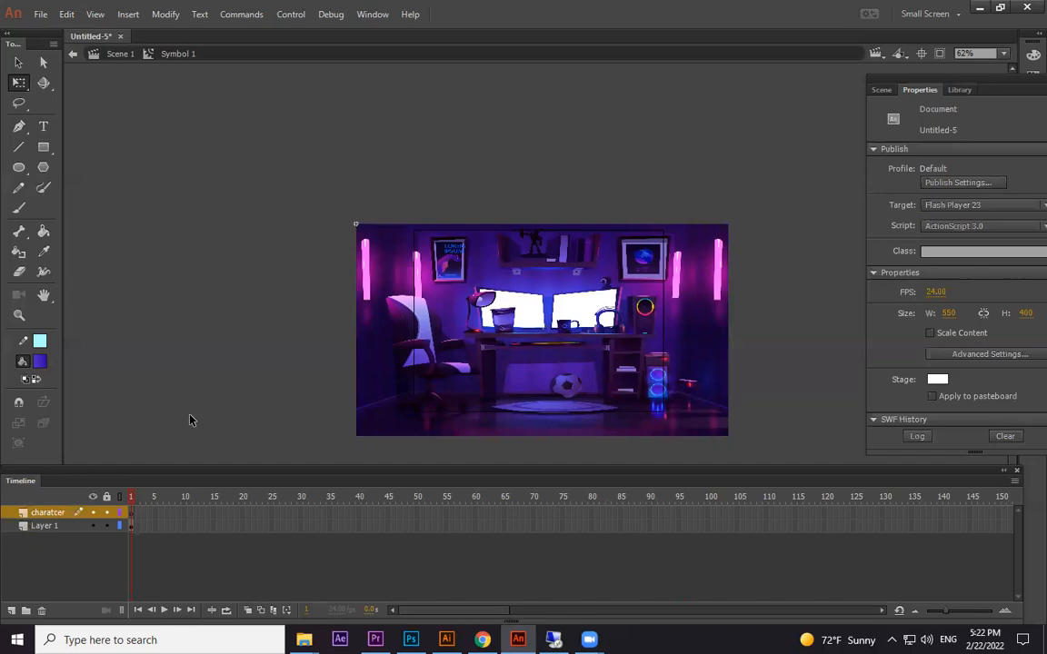
Switch to Illustrator and select the whole artwork of the boy reading a book in char.ai.
click(446, 640)
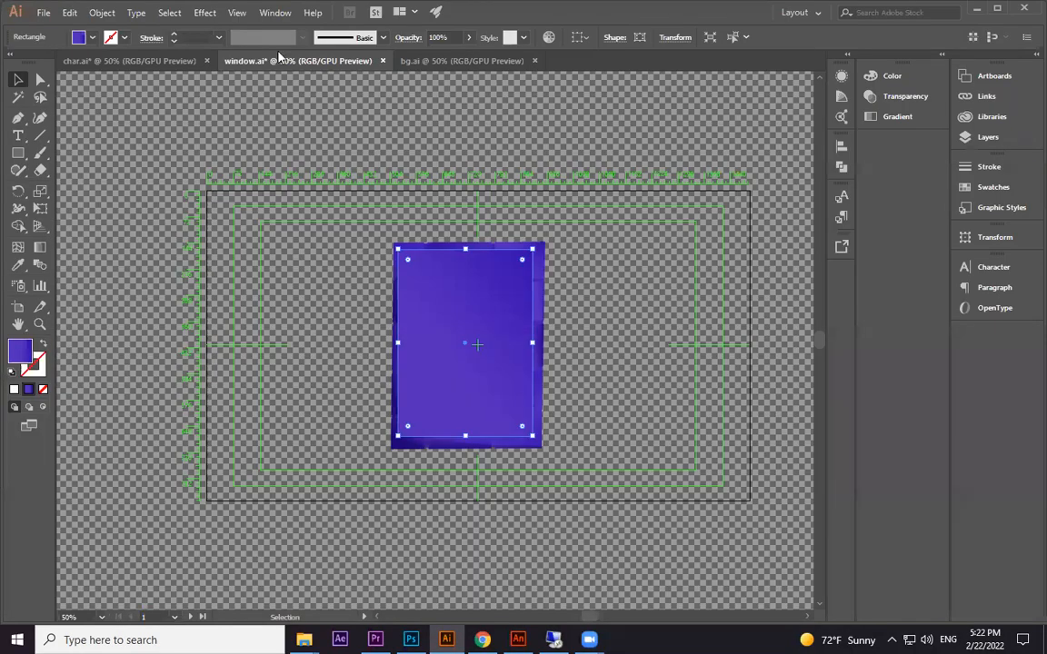
click(445, 60)
click(122, 60)
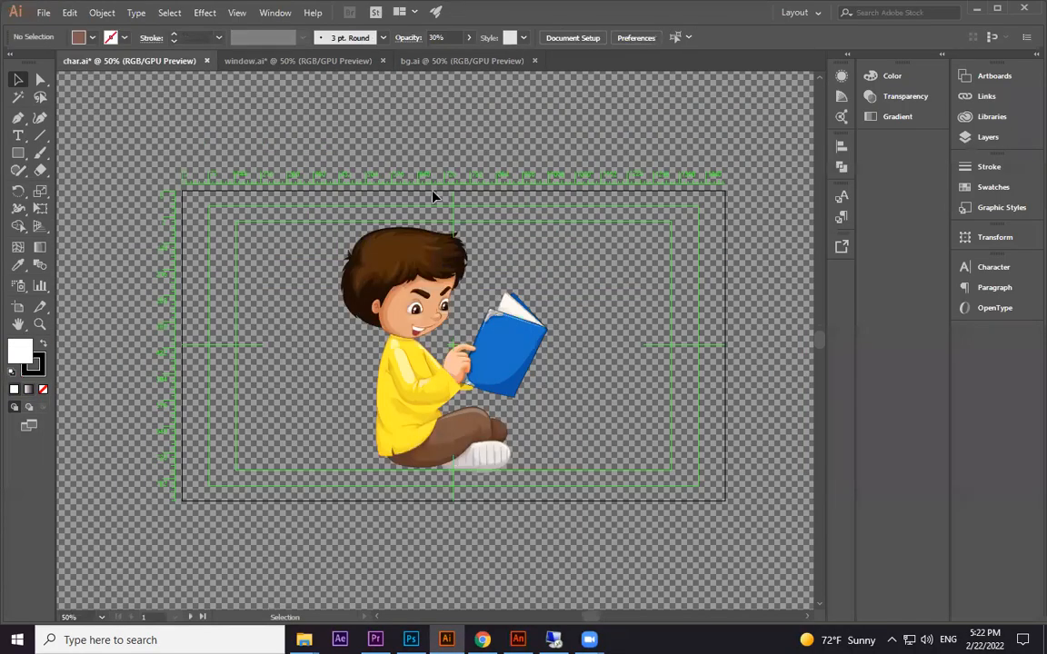
drag(586, 248, 234, 528)
key(a)
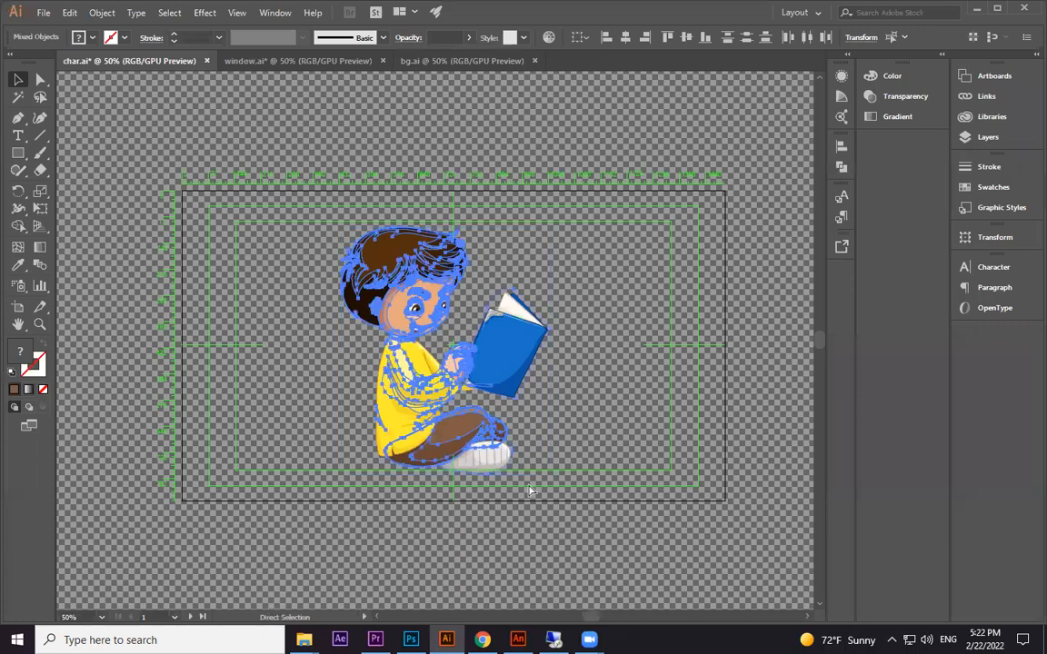
key(v)
click(437, 61)
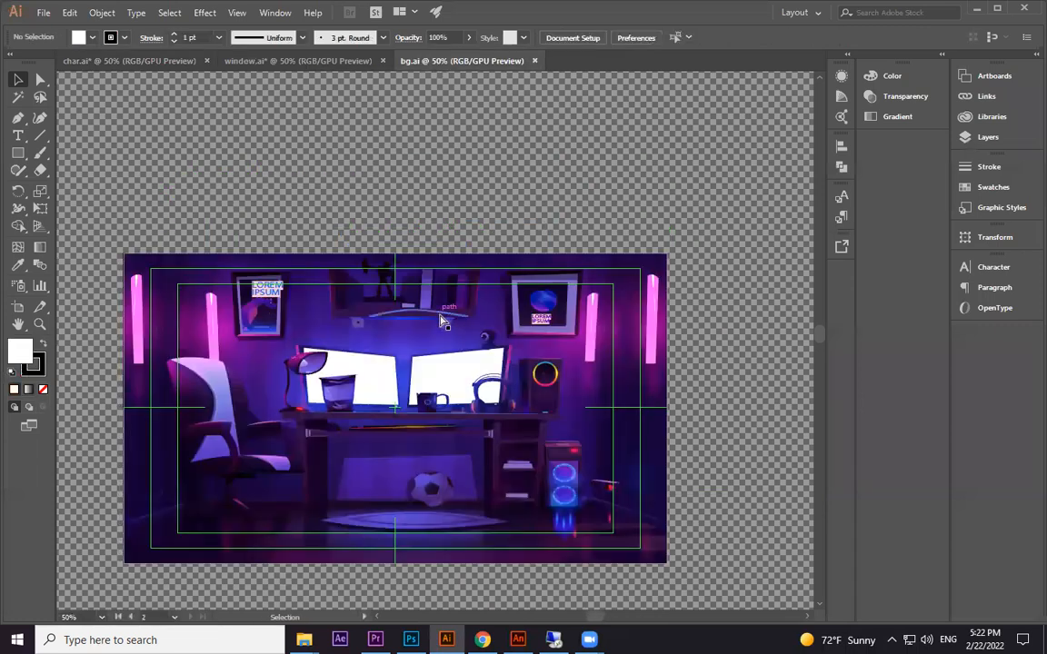
key(ctrl+v)
drag(435, 336, 509, 235)
key(ctrl+z)
key(ctrl+z)
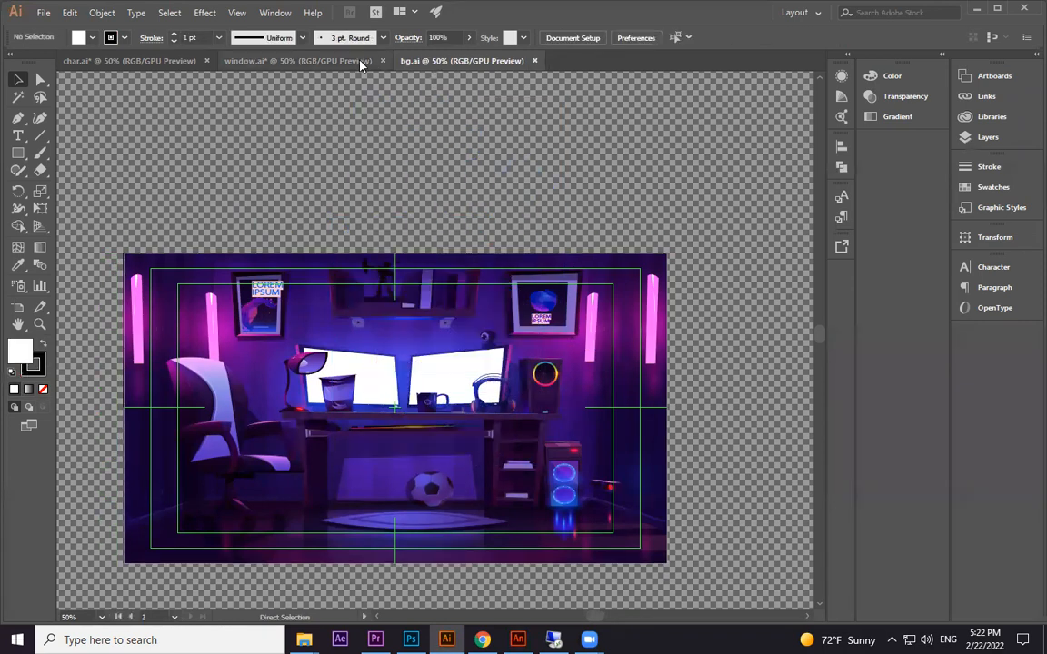
click(359, 61)
key(ctrl+a)
click(129, 61)
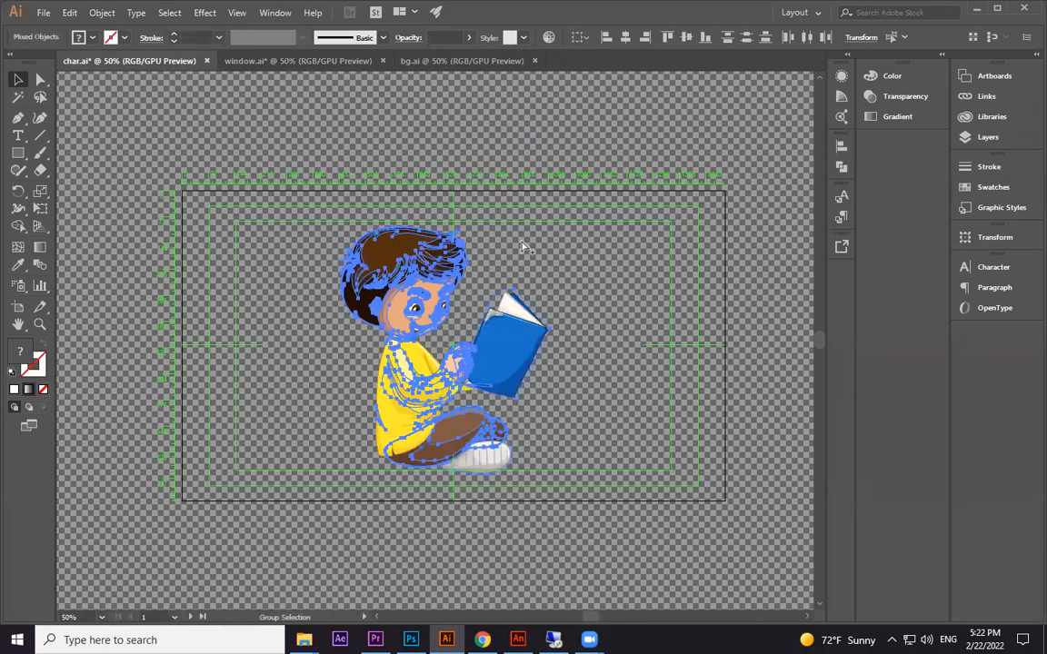
Copy all the boy artwork from char.ai and paste it into Animate's room symbol using the AI File Importer preferences, maintaining layers.
click(612, 266)
key(ctrl+a)
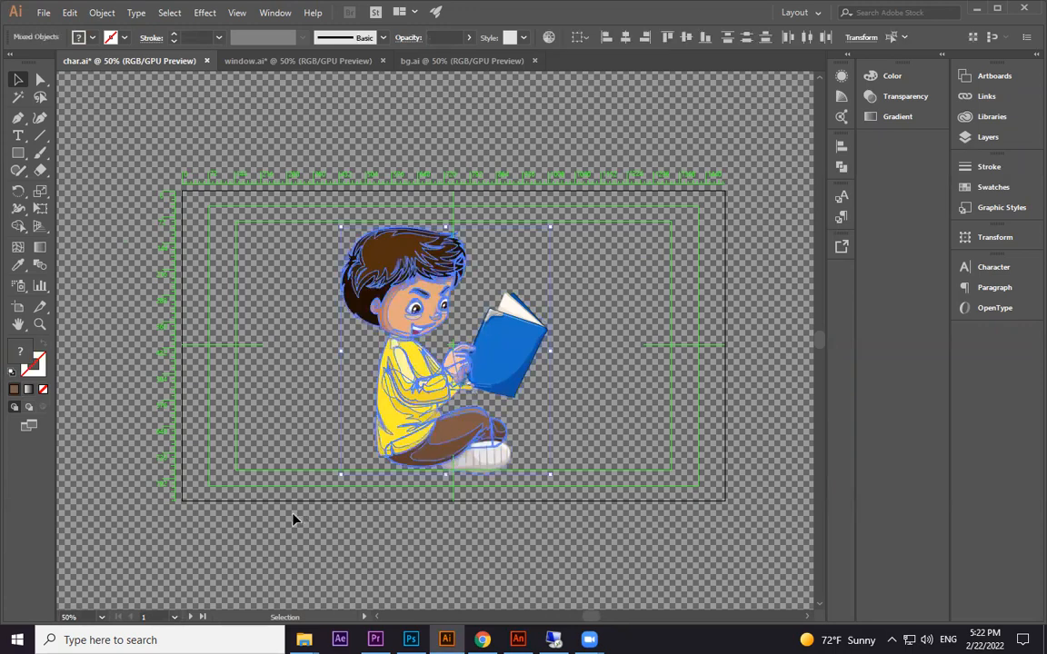
key(v)
click(517, 638)
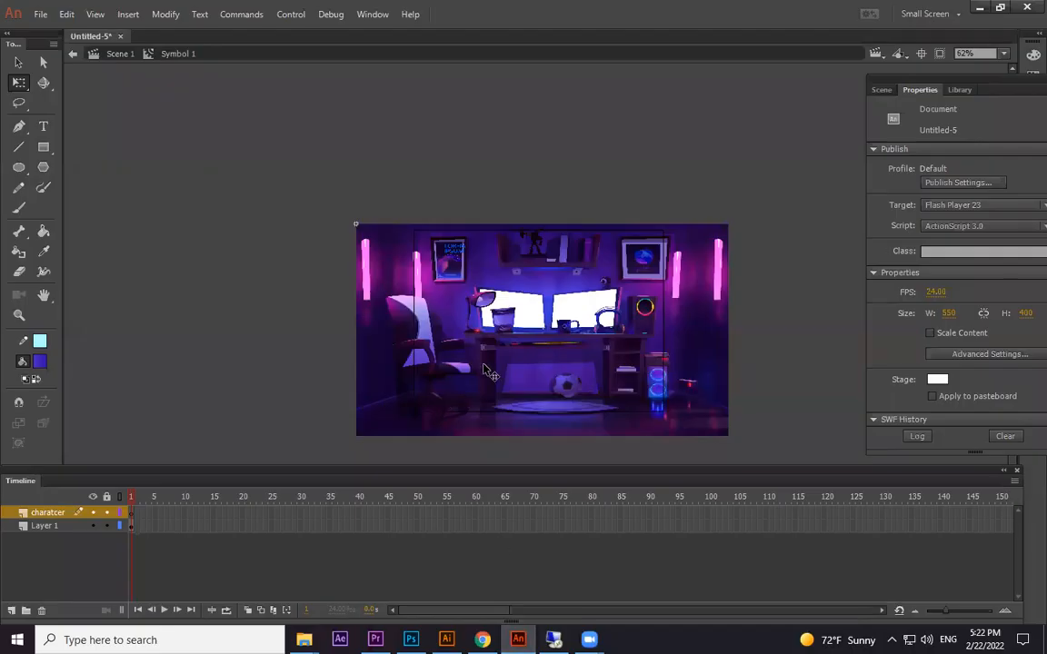
key(ctrl+v)
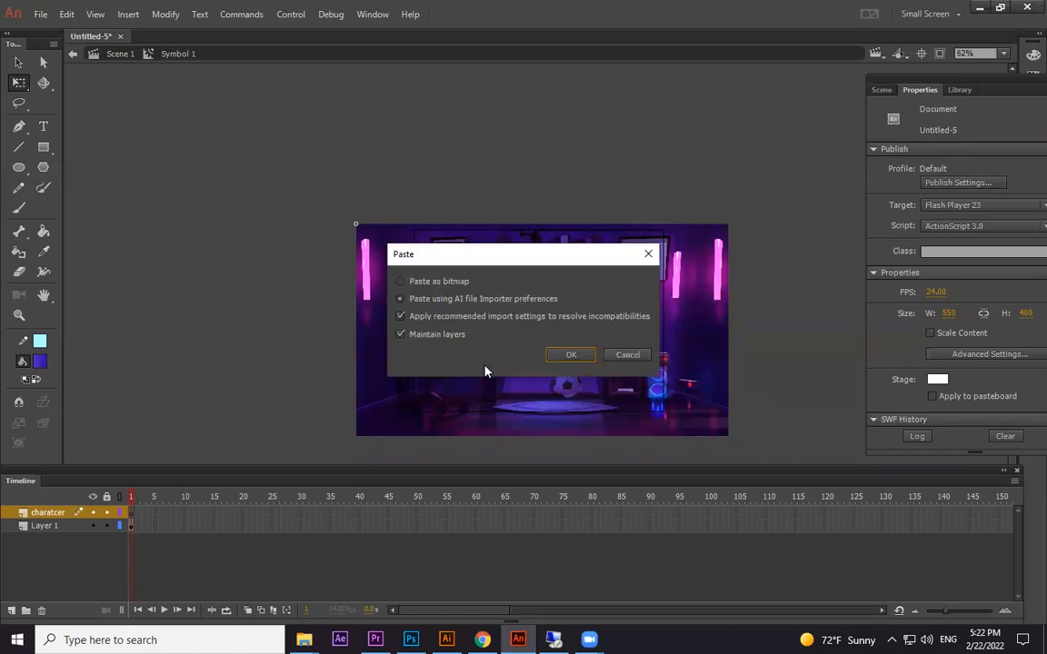
click(570, 355)
Scale the pasted boy down to about 195 by 232 and seat him on the desk chair.
drag(543, 363, 546, 313)
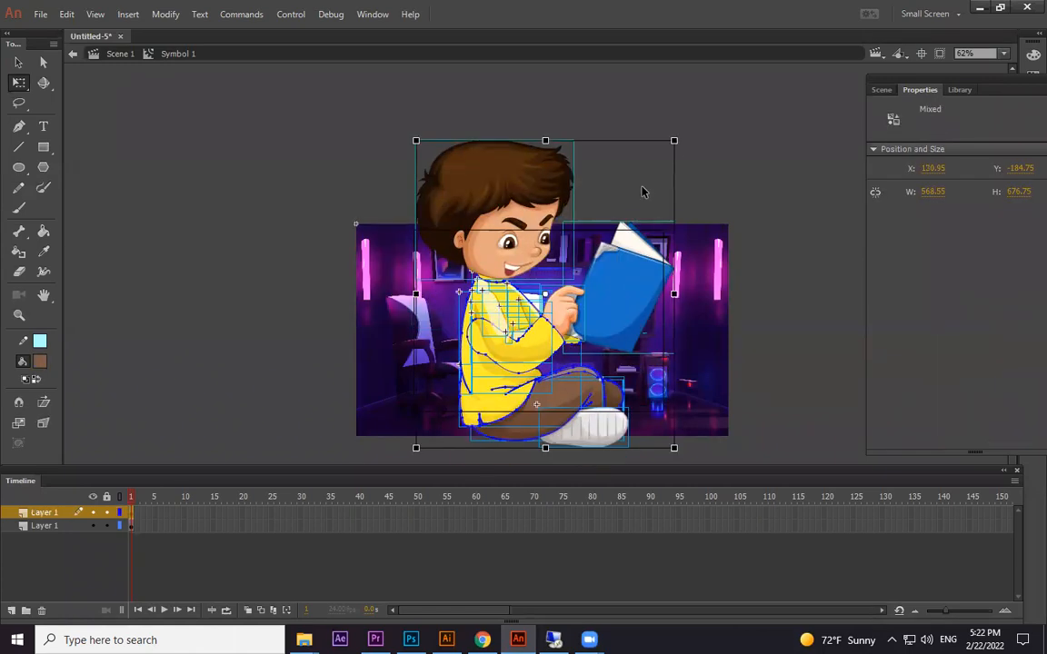
drag(674, 141, 590, 241)
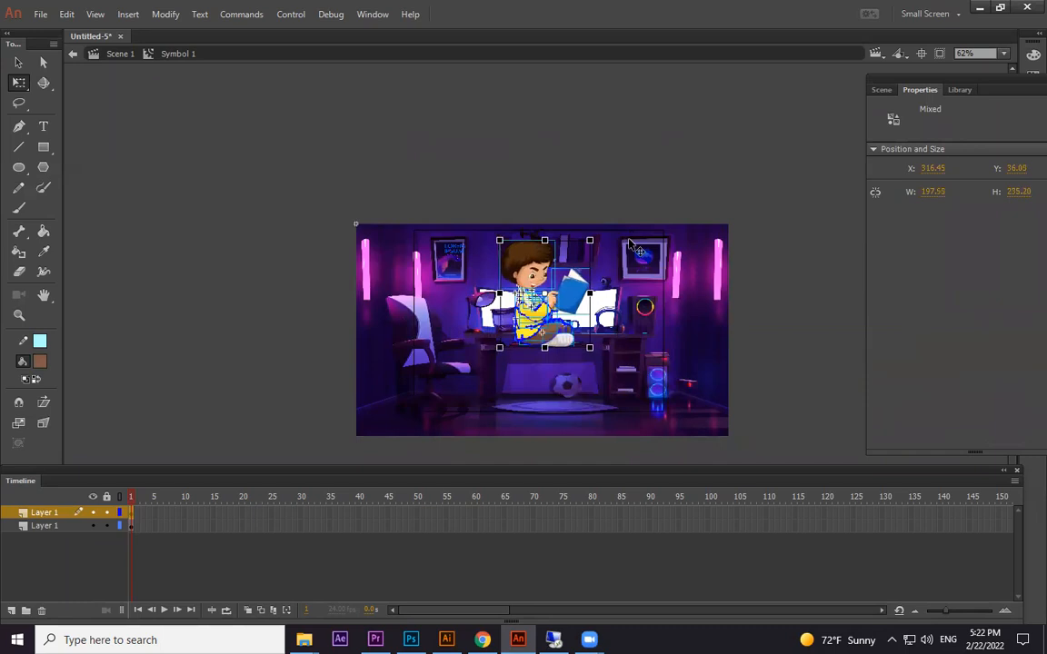
key(ctrl+equal)
drag(620, 369, 714, 233)
drag(668, 272, 484, 310)
drag(536, 141, 534, 142)
drag(458, 339, 461, 341)
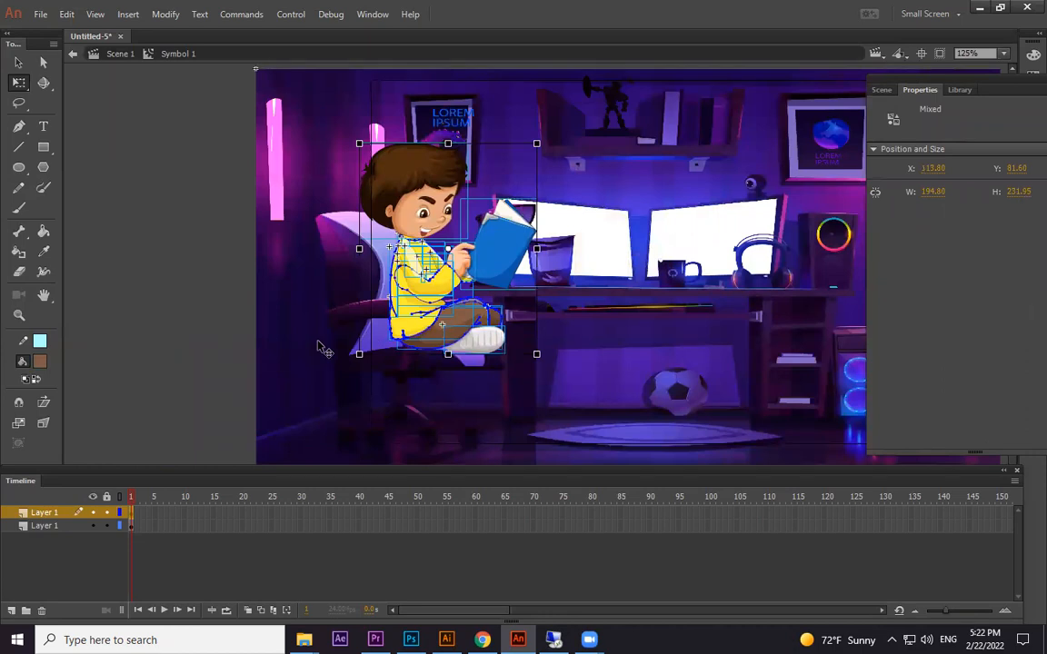
click(163, 275)
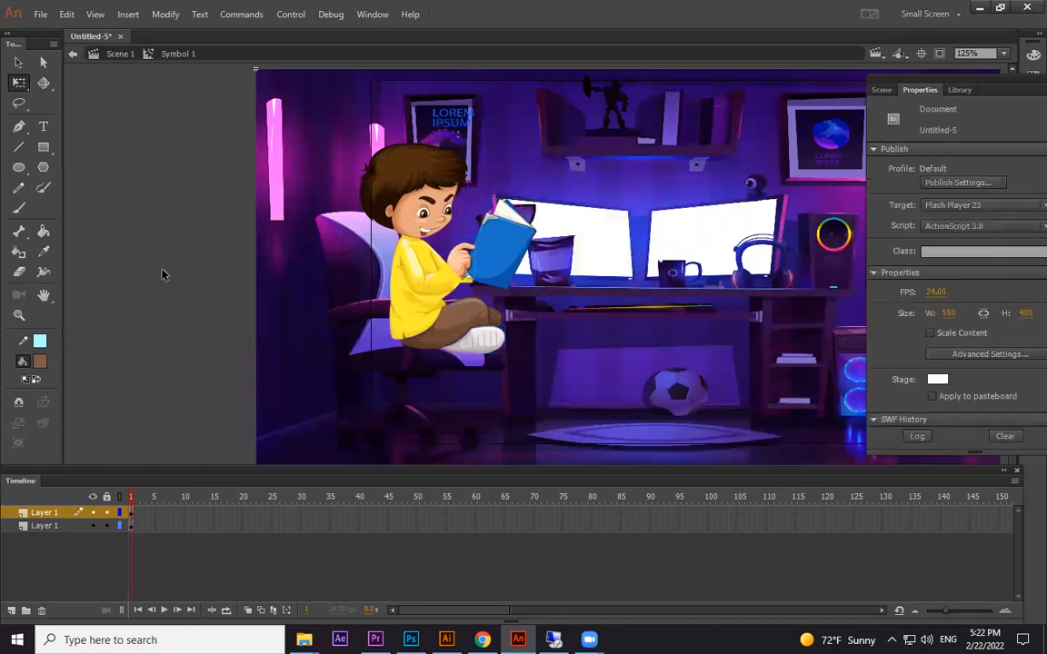
Switch to Illustrator and select the room artwork in bg.ai.
click(60, 526)
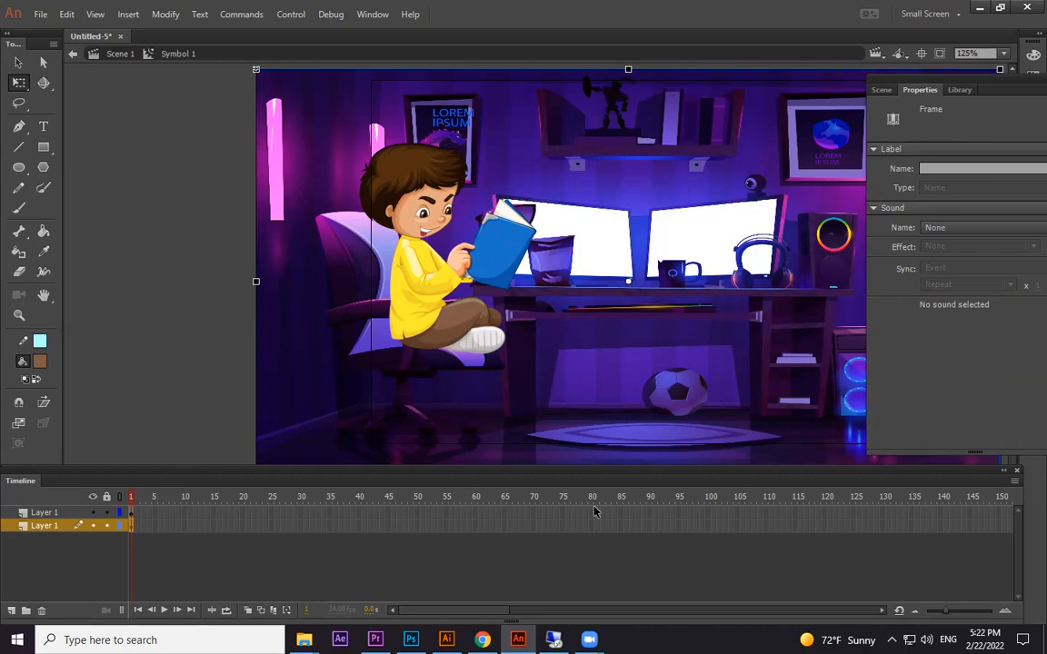
key(alt+Tab)
click(264, 60)
click(452, 60)
key(v)
drag(216, 440, 284, 427)
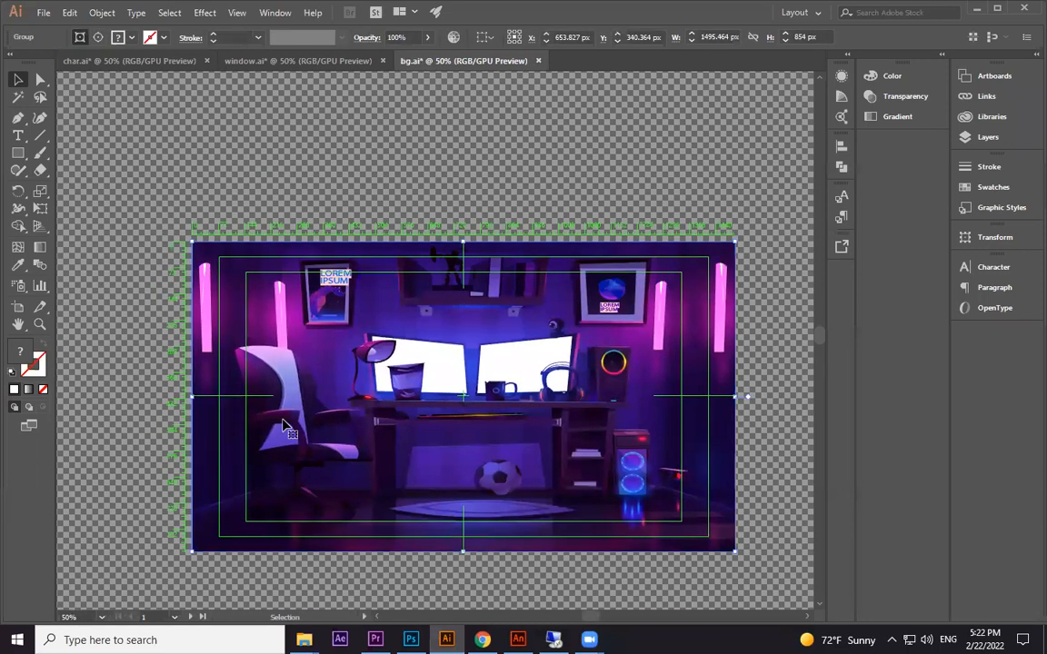
Isolate the room artwork group and try to select the desk chair inside it.
double_click(269, 386)
key(ctrl+plus)
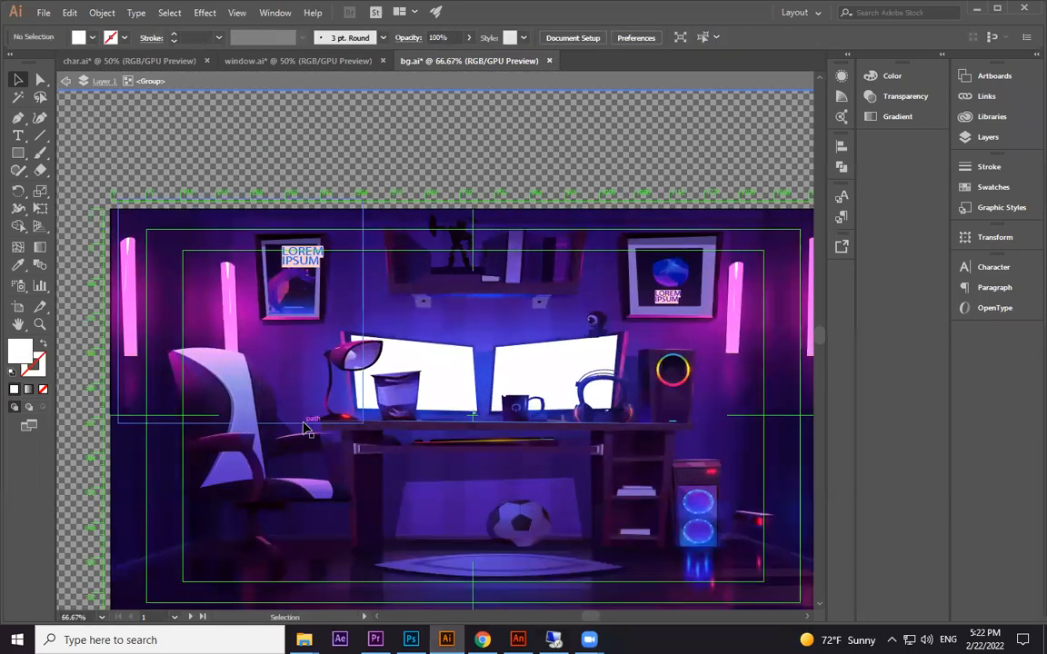
key(ctrl+plus)
scroll(409, 373, down, 2)
scroll(409, 374, left, 4)
click(359, 391)
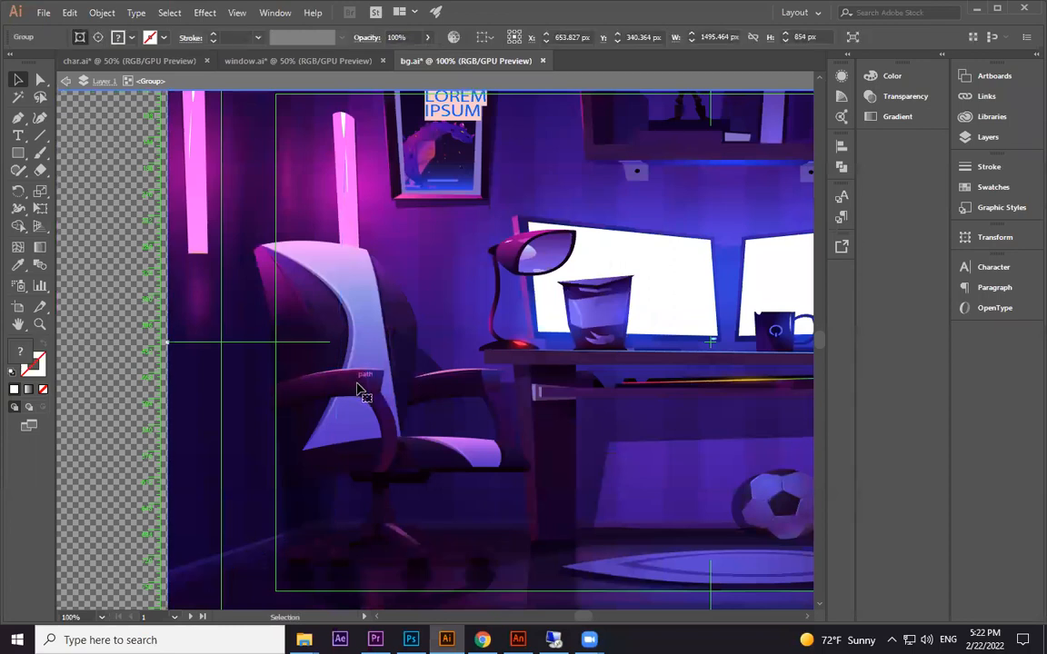
mouse_move(305, 640)
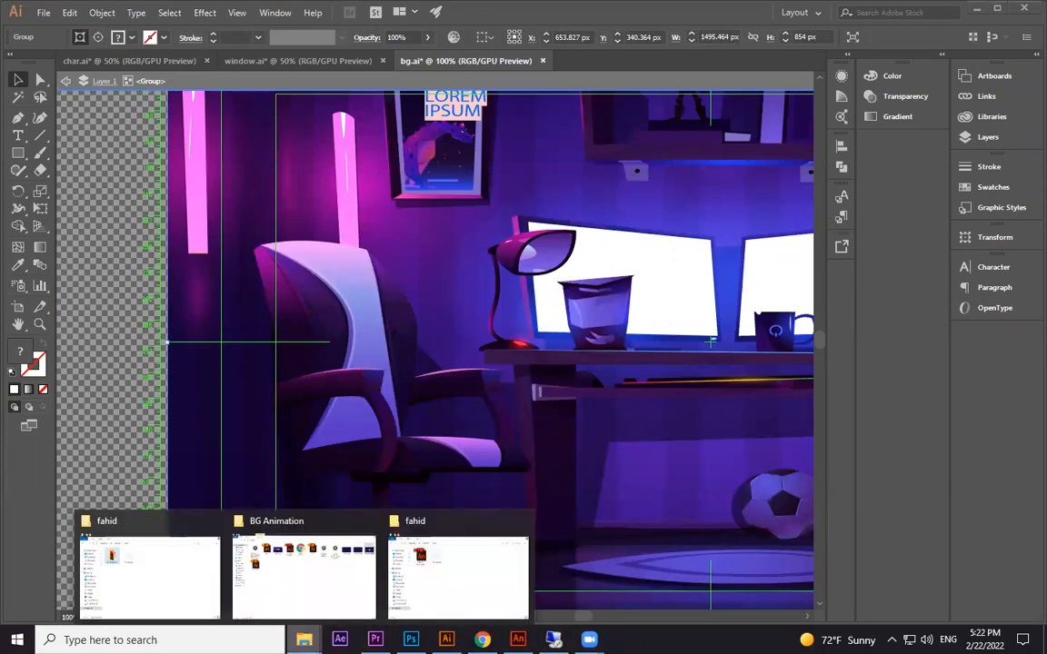
click(351, 568)
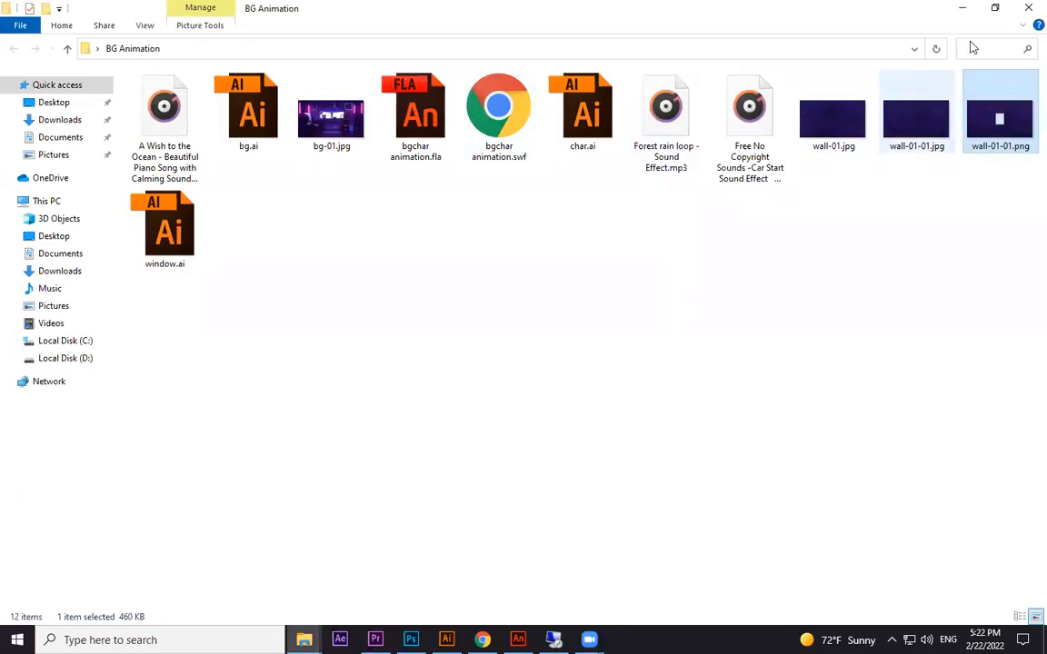
click(963, 8)
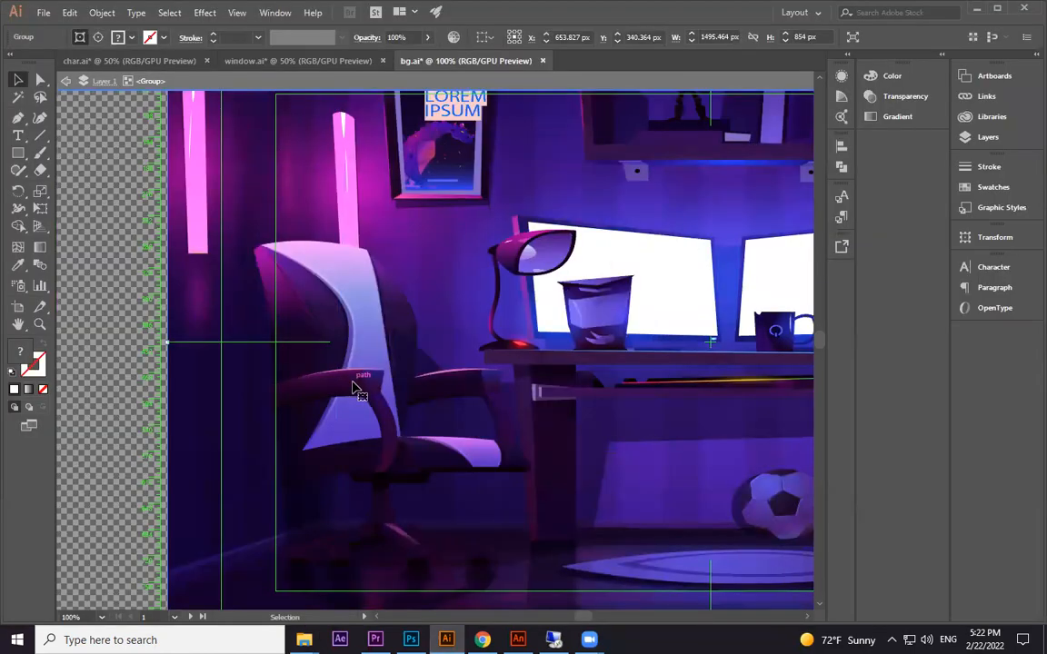
Try to reach the chair's front armrest through the nested clip groups and leave isolation mode.
drag(504, 345, 608, 251)
drag(424, 255, 510, 345)
key(ctrl+z)
click(238, 295)
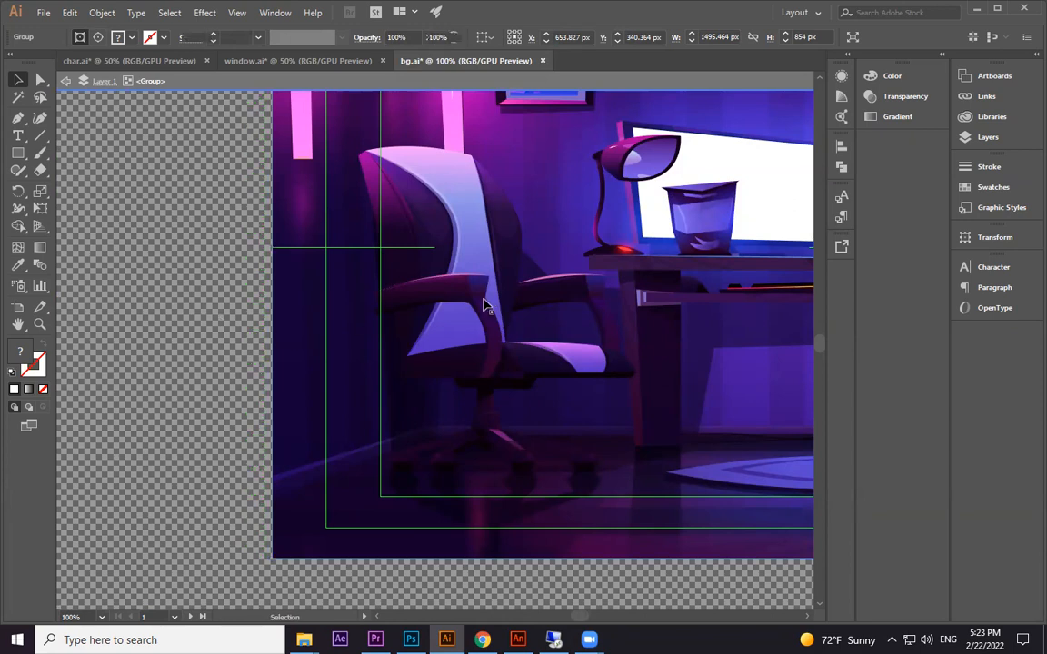
double_click(471, 290)
click(466, 292)
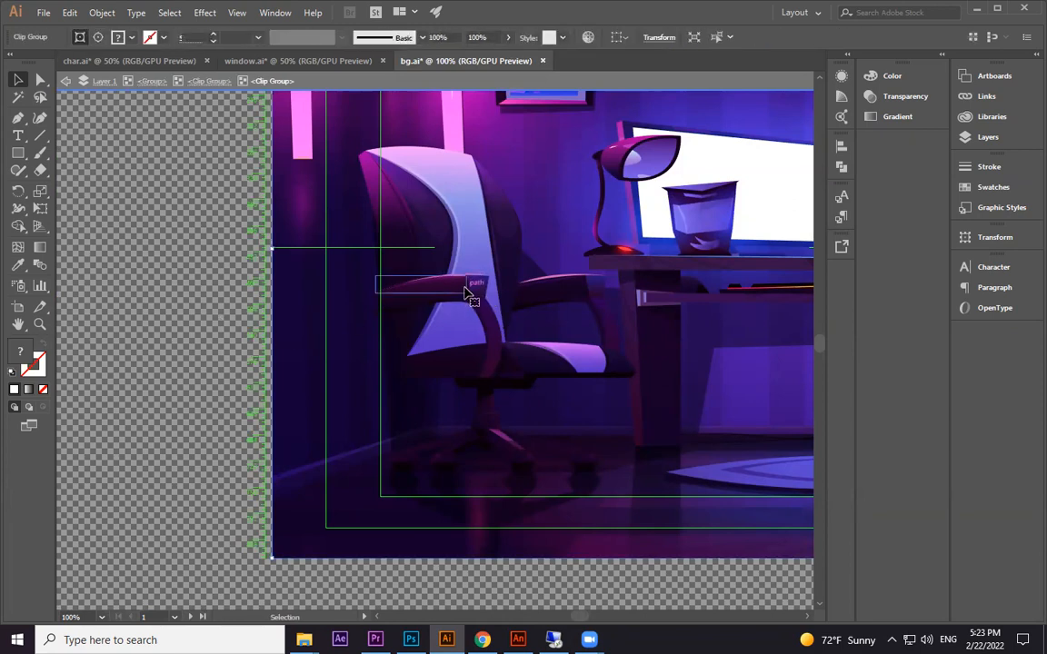
double_click(471, 291)
double_click(180, 311)
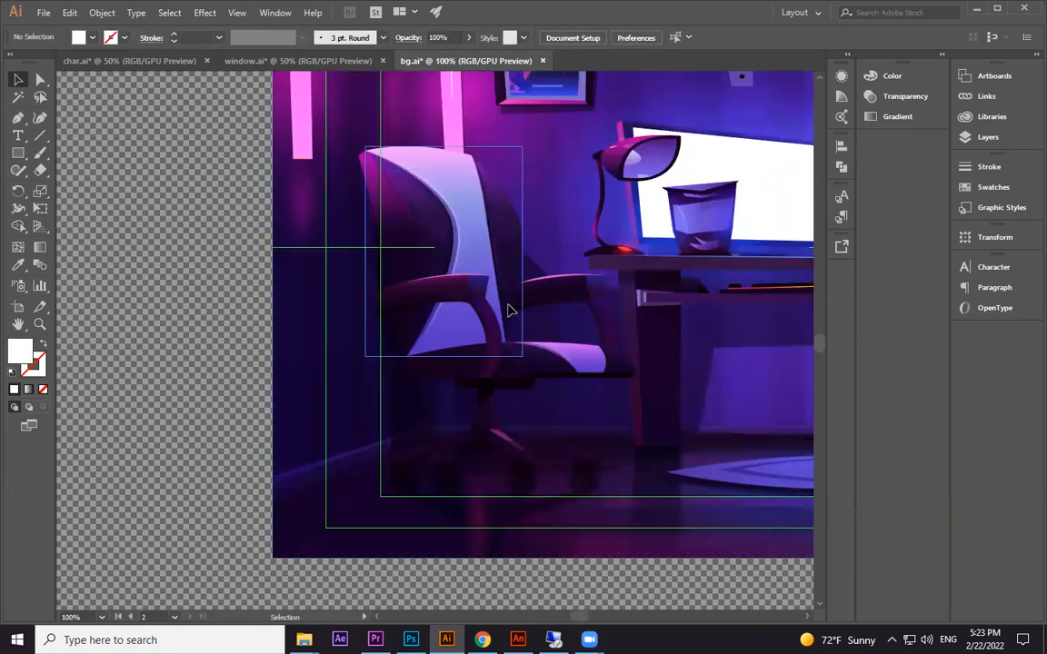
Ungroup the room artwork and release its clipping mask, leaving nothing selected.
click(102, 13)
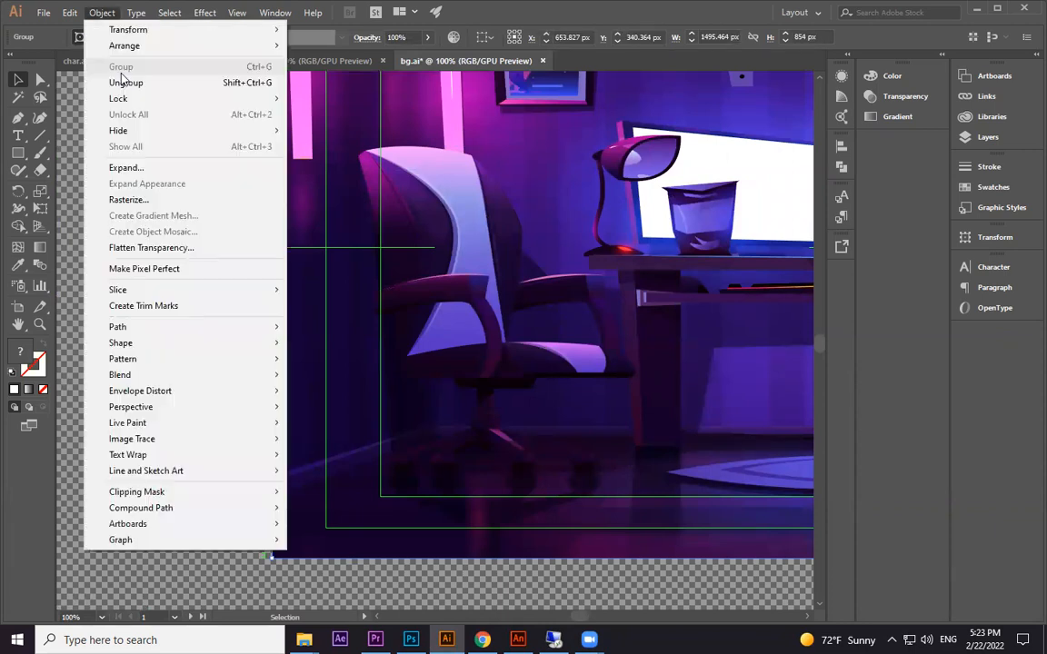
mouse_move(167, 491)
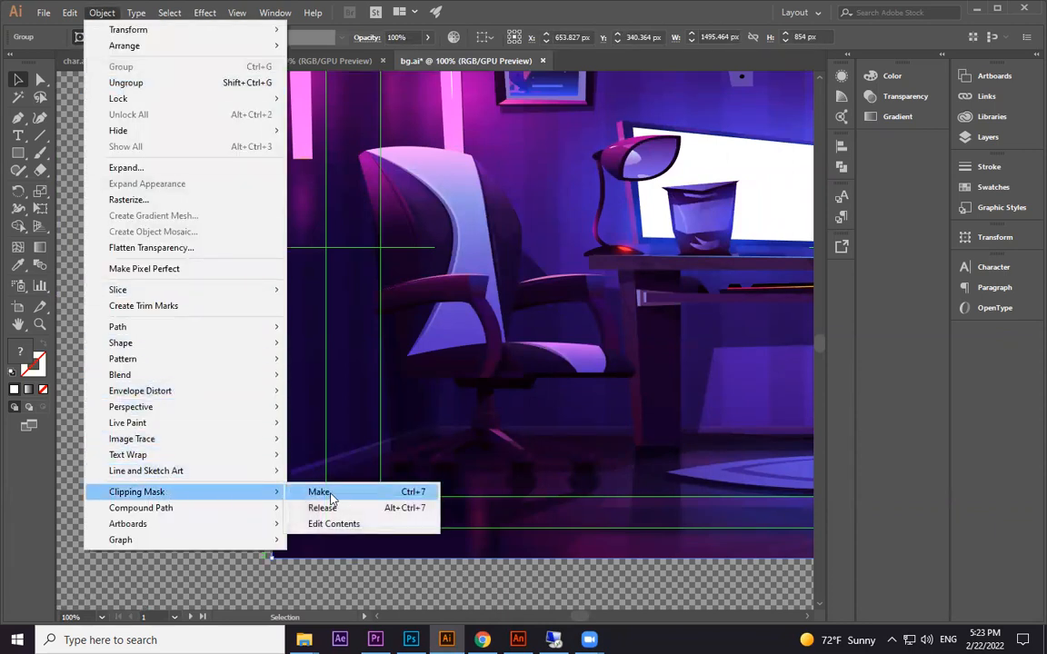
click(329, 515)
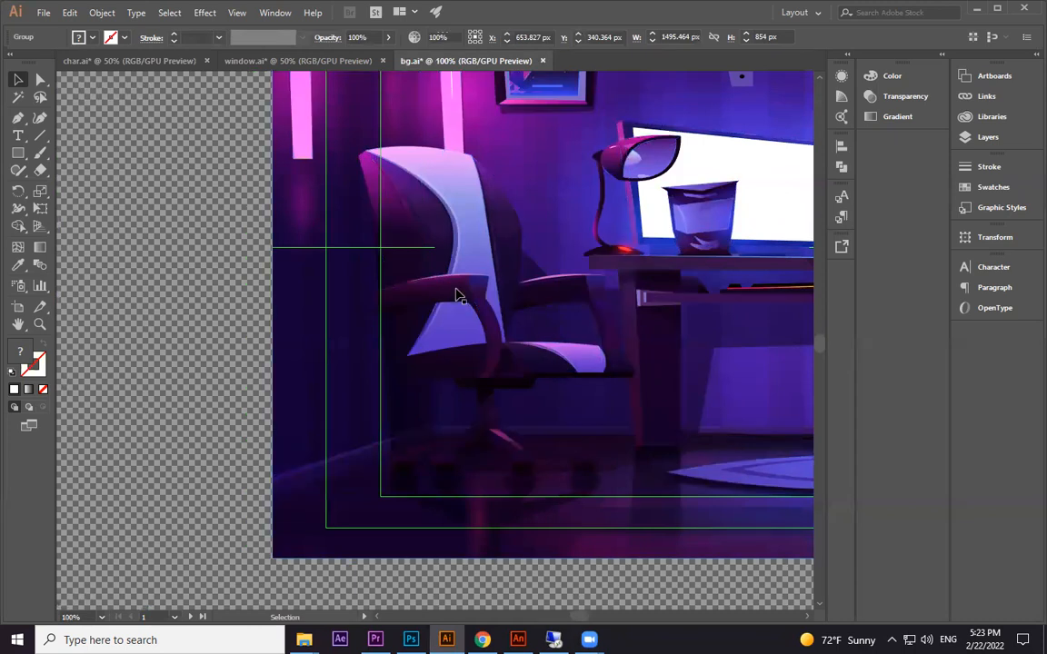
key(ctrl)
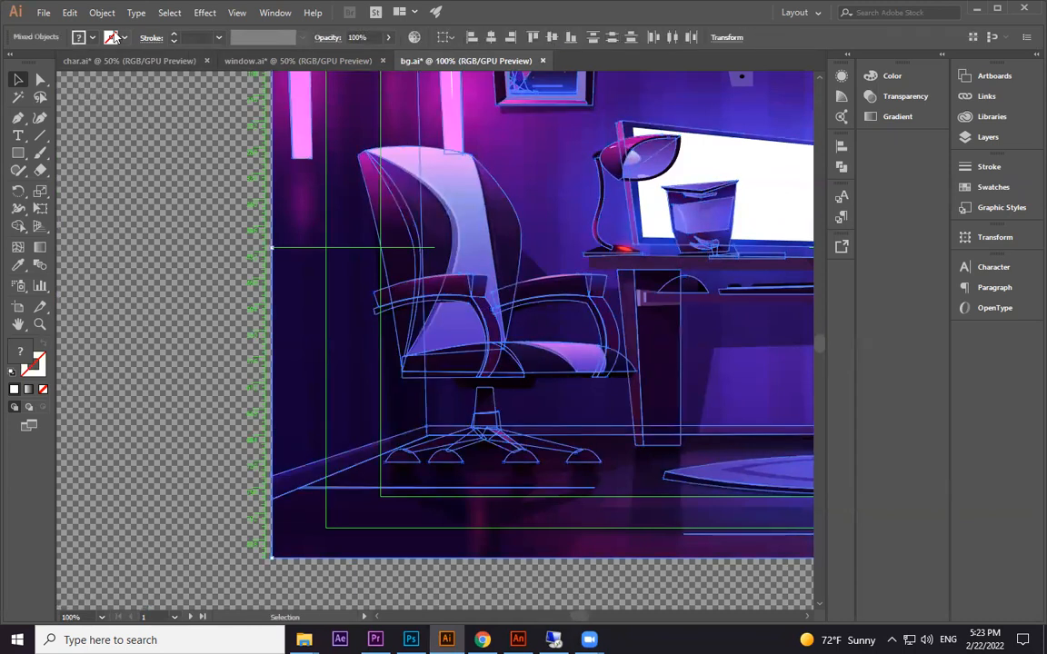
click(69, 13)
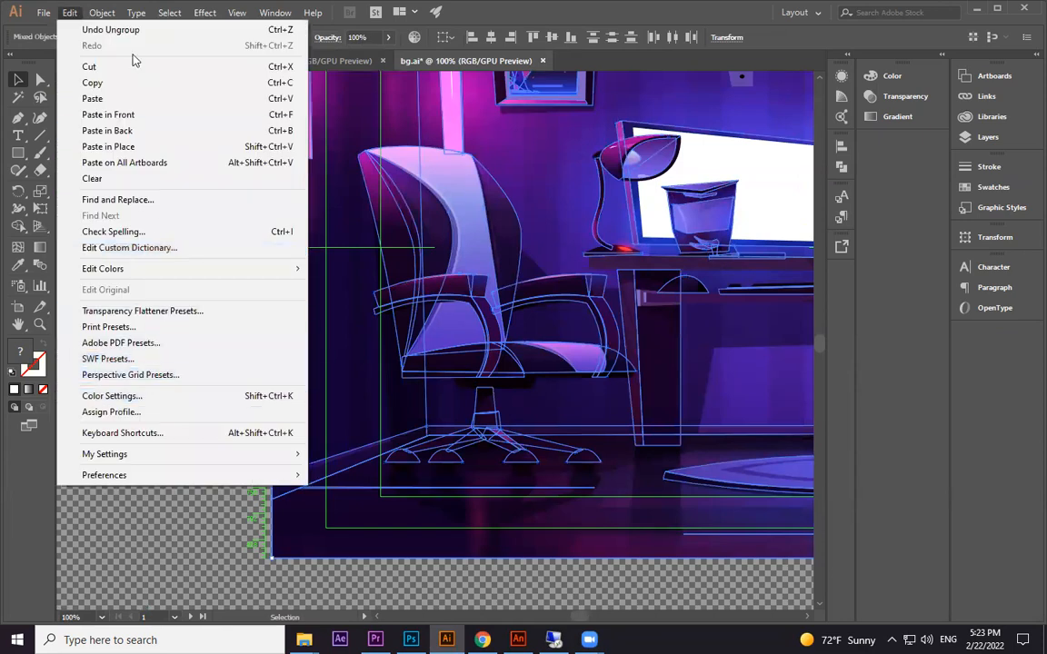
mouse_move(102, 11)
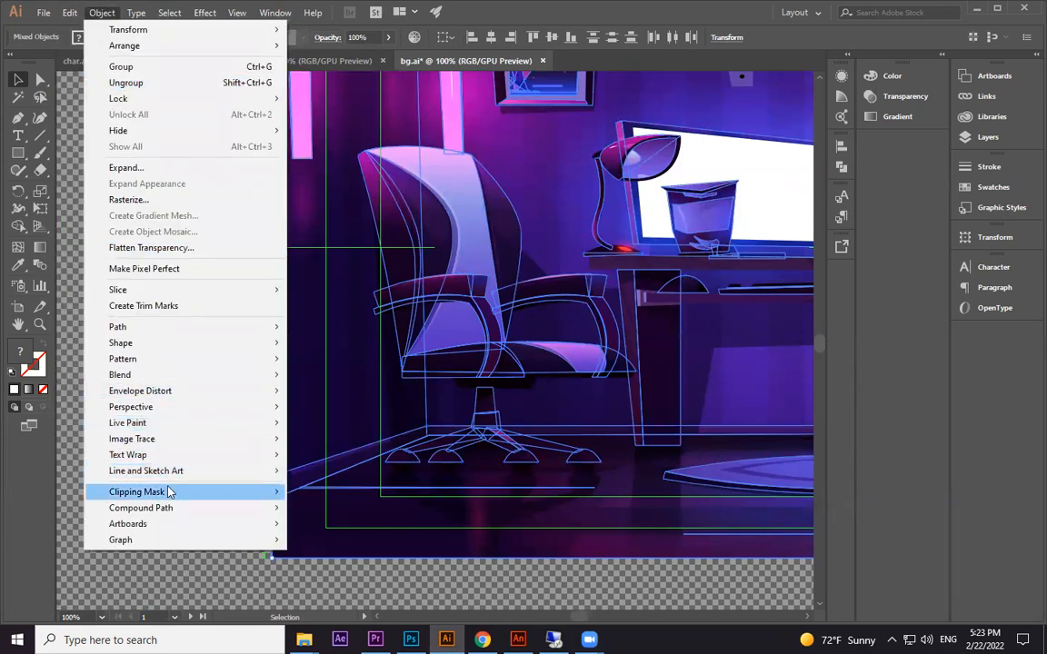
mouse_move(168, 491)
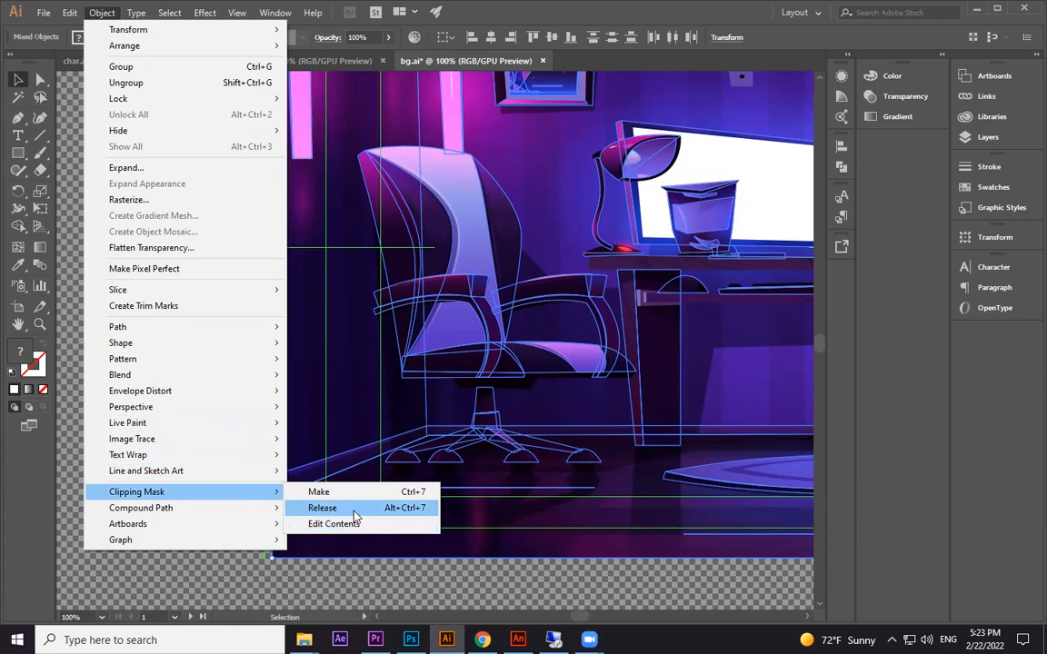
click(452, 575)
Try selecting the pieces of the chair's front armrest and moving them off the chair, and undo the move.
click(471, 289)
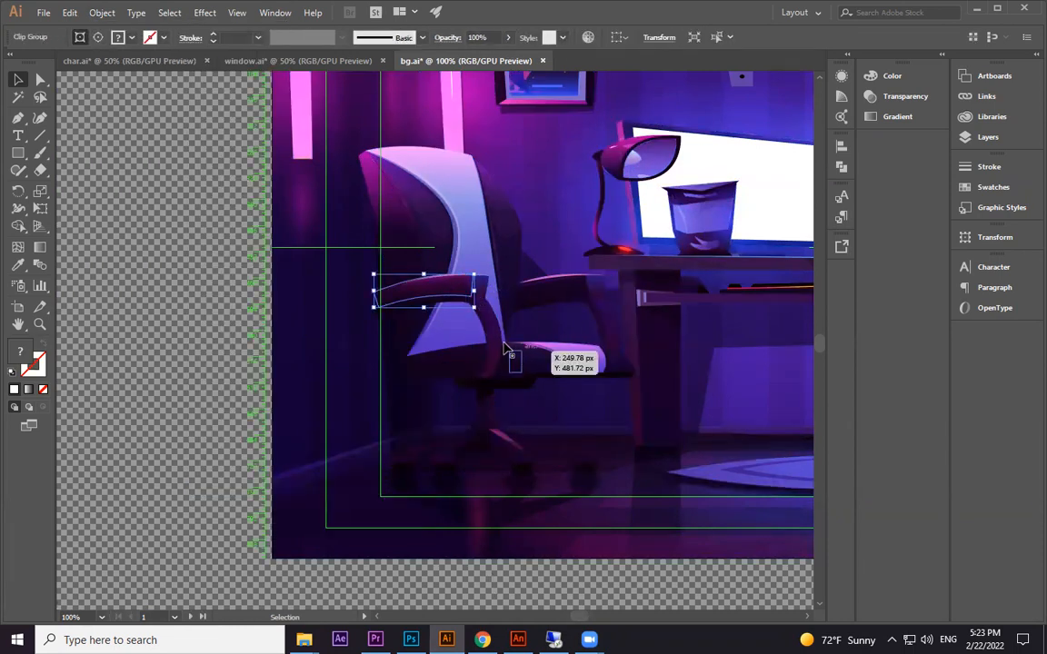
click(496, 341)
key(ctrl+plus)
key(ctrl+plus)
key(ctrl+plus)
click(411, 276)
shift+click(420, 273)
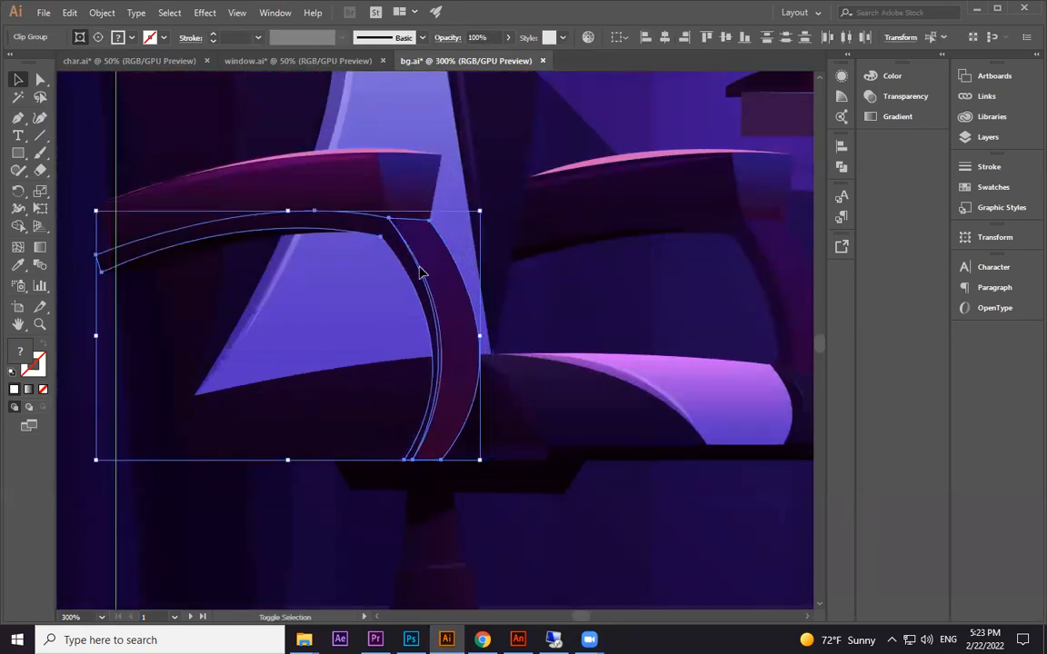
shift+click(419, 194)
shift+click(360, 185)
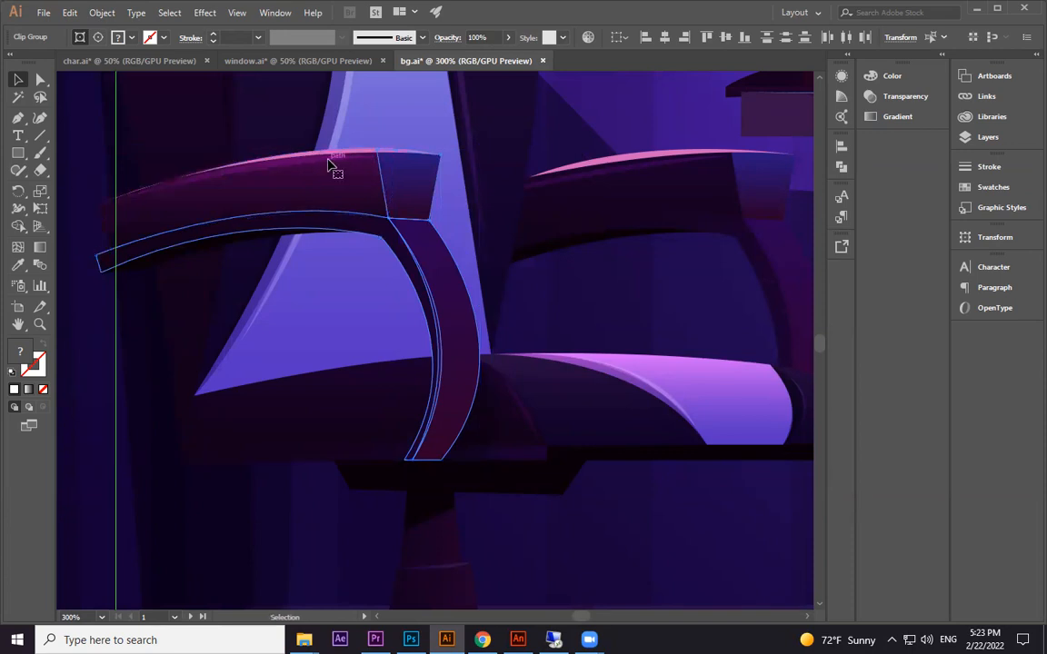
key(ctrl+minus)
drag(466, 397, 250, 287)
key(ctrl+z)
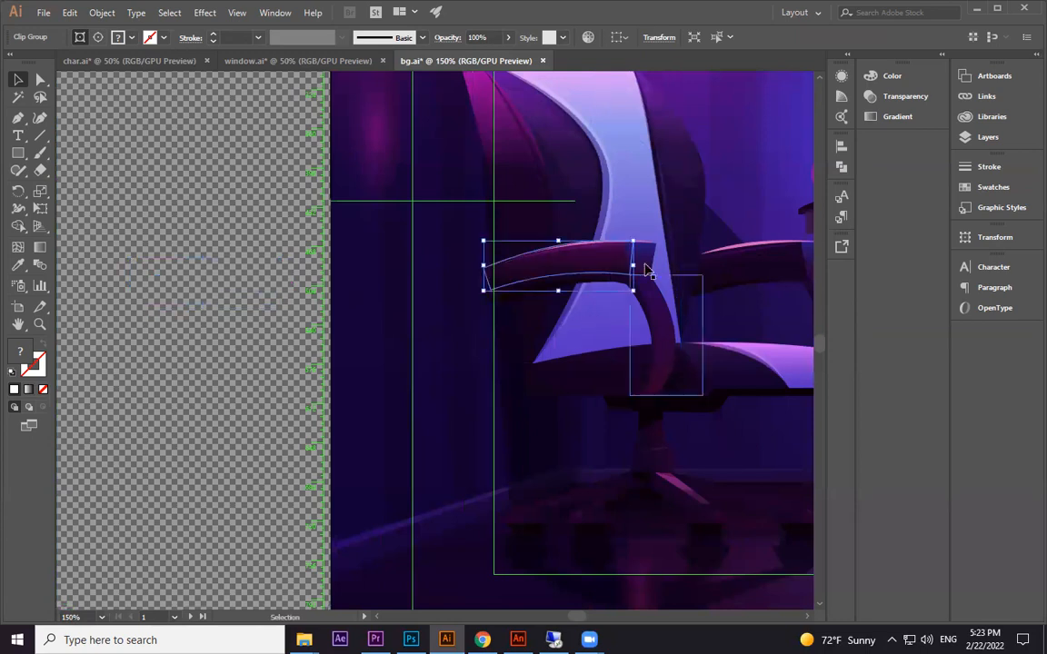
Add the front armrest's lower band, curved support and end cap to the selection, undoing the trial moves.
shift+click(619, 281)
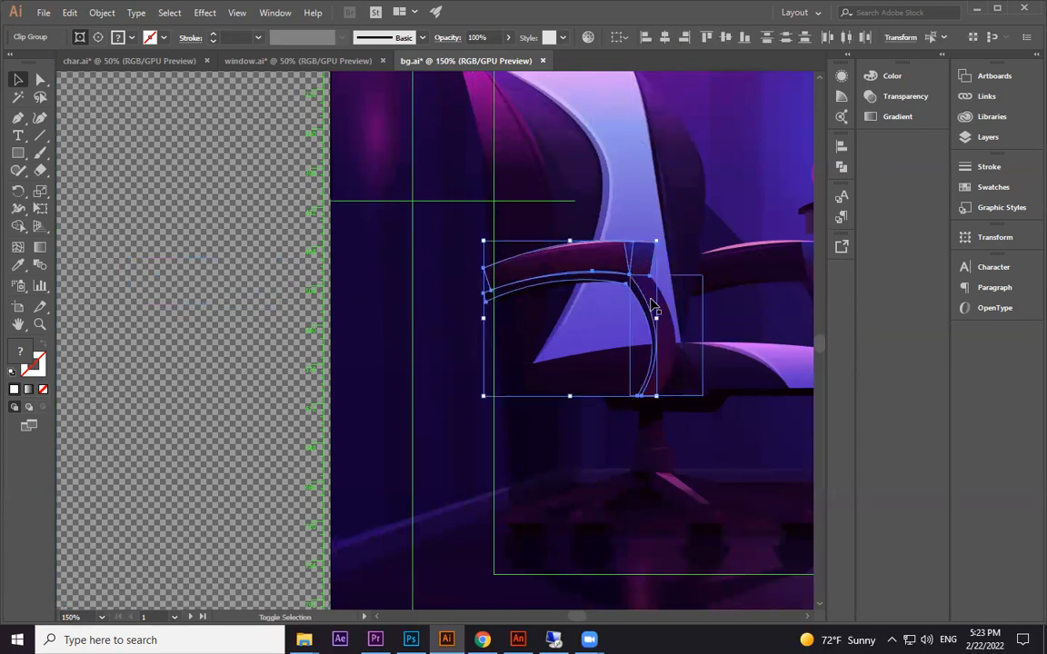
shift+click(667, 330)
drag(645, 275, 330, 296)
key(ctrl+z)
shift+click(639, 252)
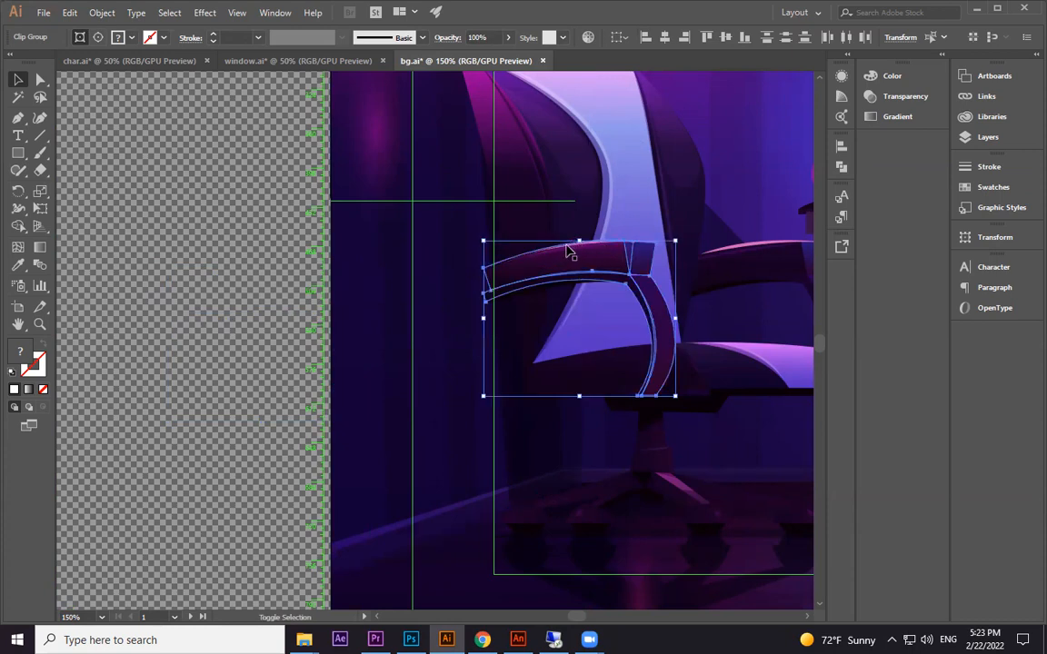
drag(647, 263, 397, 285)
key(ctrl+z)
Try moving the selected armrest pieces away from the chair and undo the move.
key(a)
key(v)
click(611, 264)
drag(642, 266, 305, 287)
key(ctrl+z)
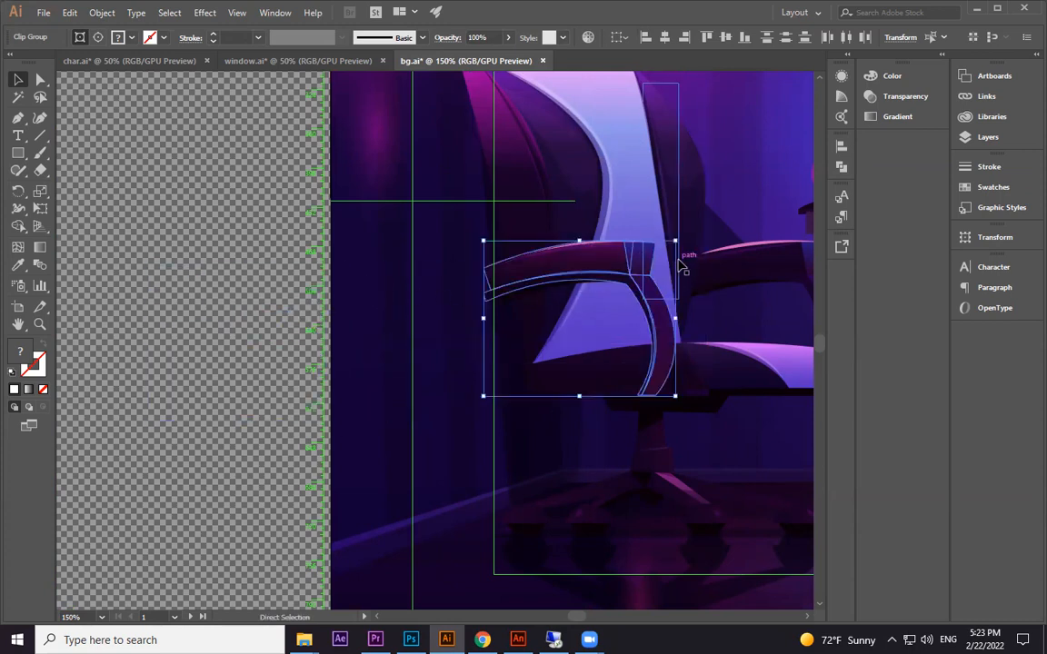
Include the pink highlight along the front armrest's upper edge and group the selected armrest pieces.
key(ctrl+plus)
key(ctrl+plus)
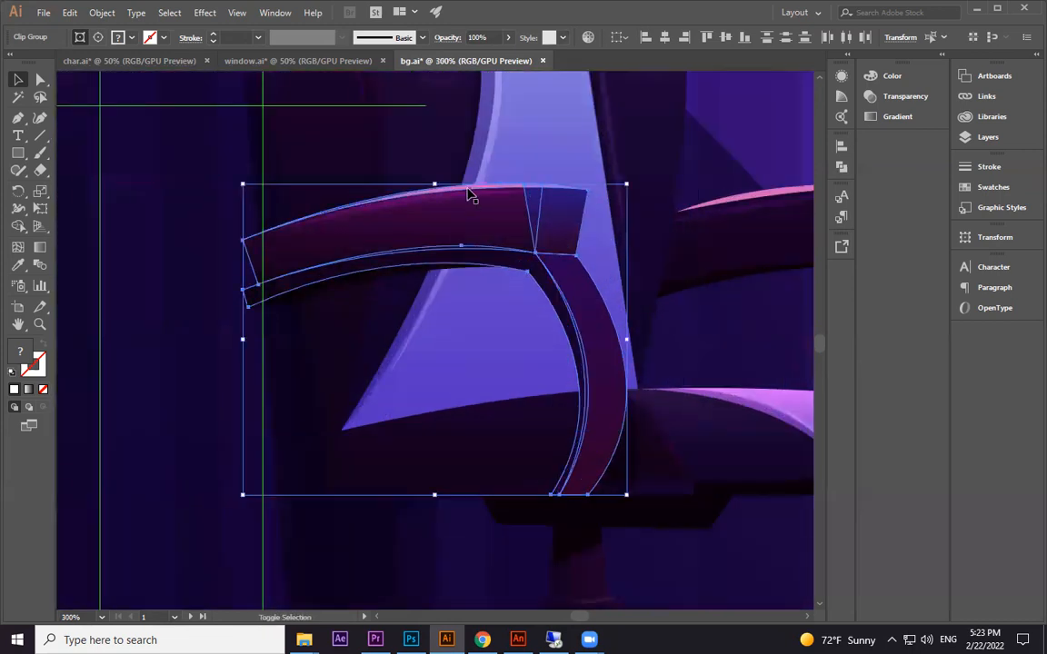
shift+click(467, 194)
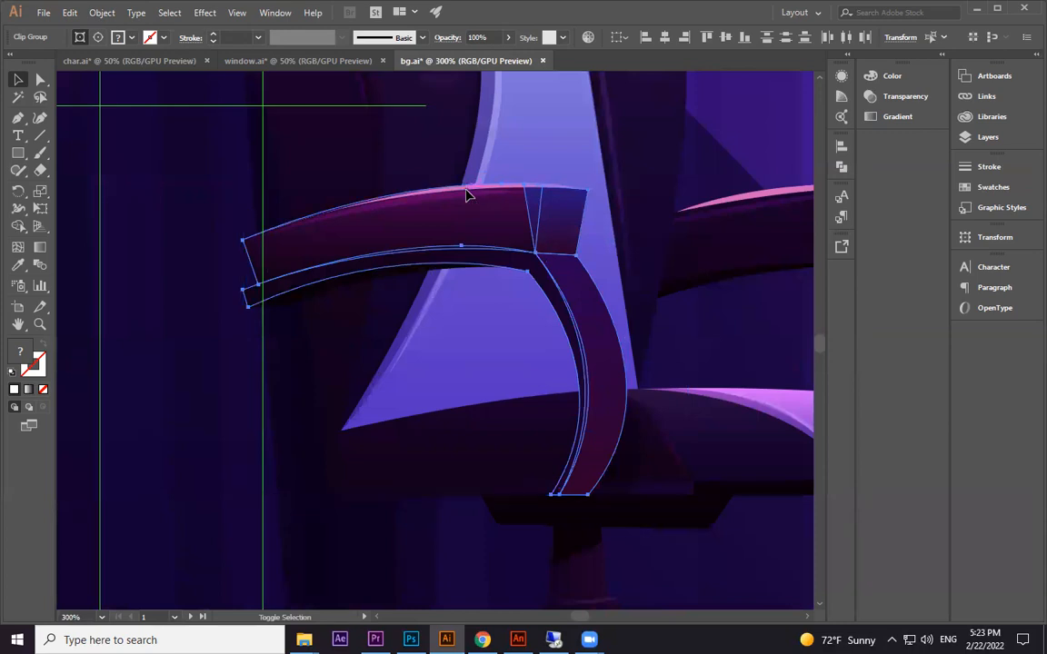
key(ctrl+g)
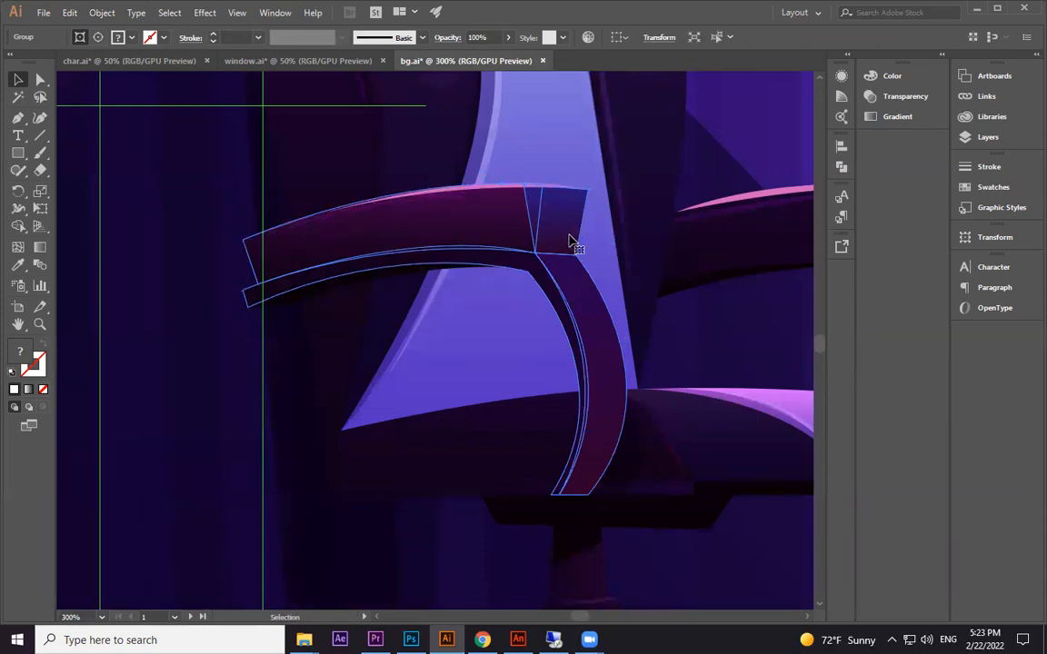
Try pulling the grouped front armrest out onto the empty canvas and undo the moves.
key(ctrl+minus)
key(ctrl+minus)
key(ctrl+minus)
drag(133, 408, 588, 389)
drag(551, 358, 331, 359)
key(ctrl+z)
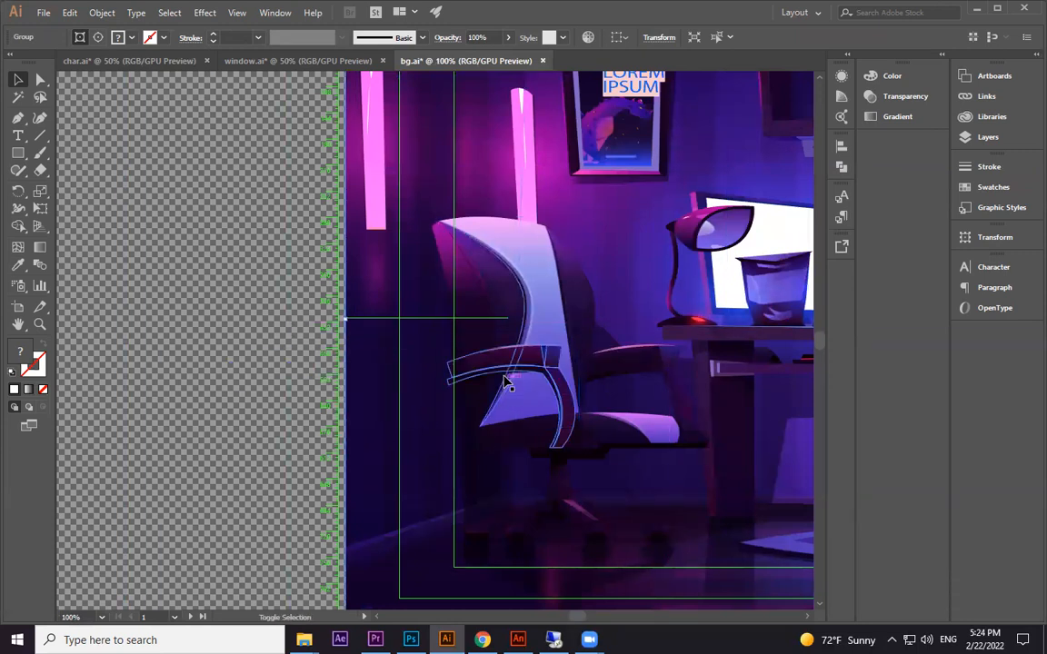
drag(531, 394, 254, 420)
key(ctrl+z)
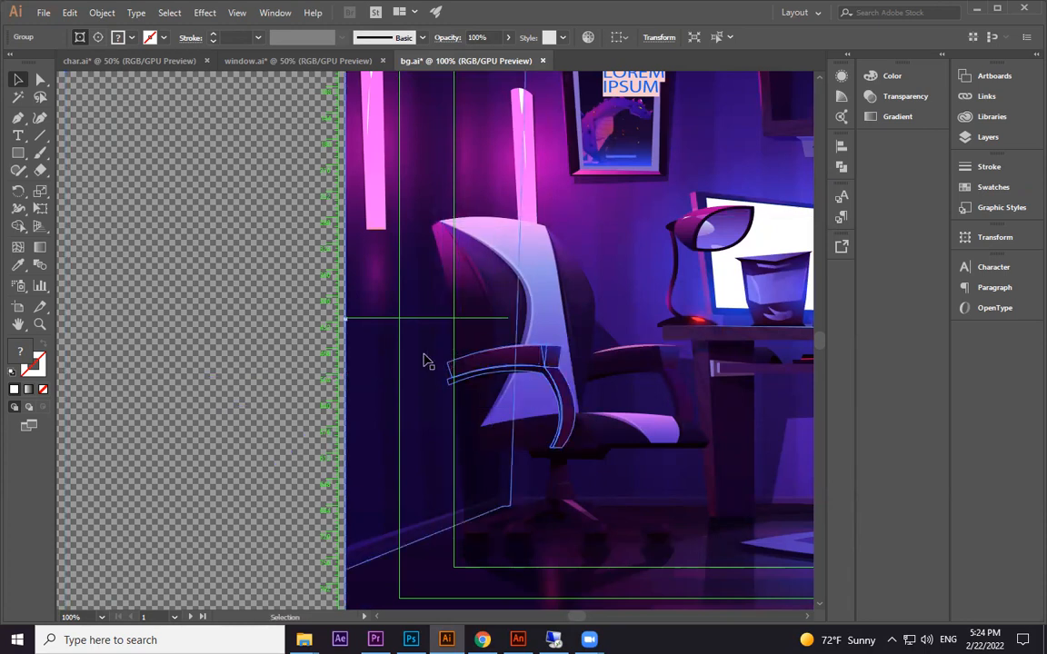
Clear the selection and try again to separate the armrest group from the chair, undoing each move.
click(378, 354)
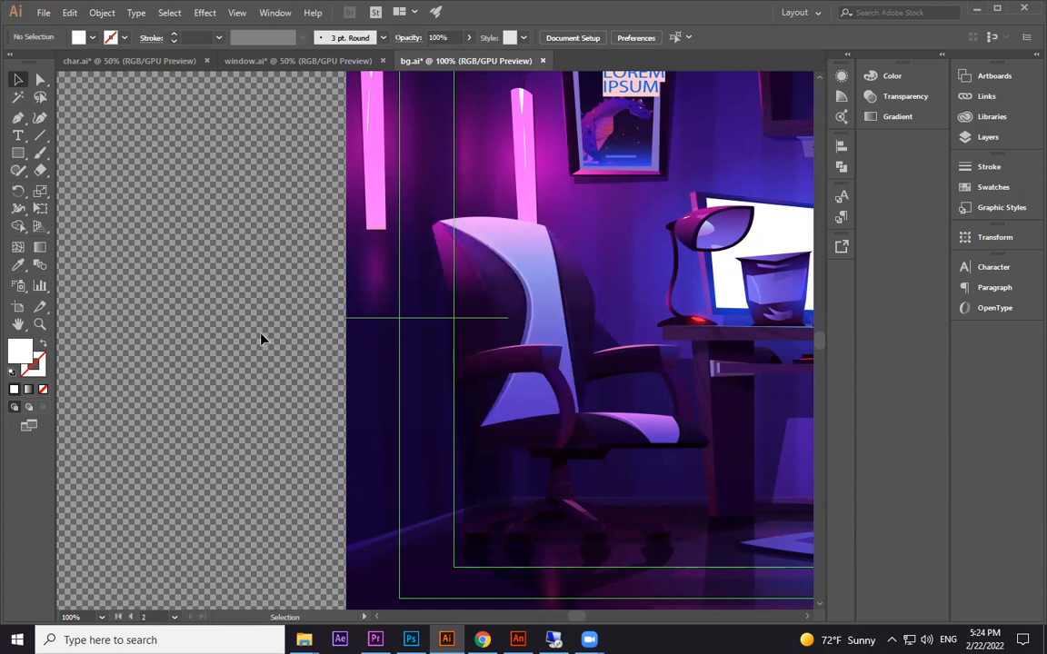
click(559, 368)
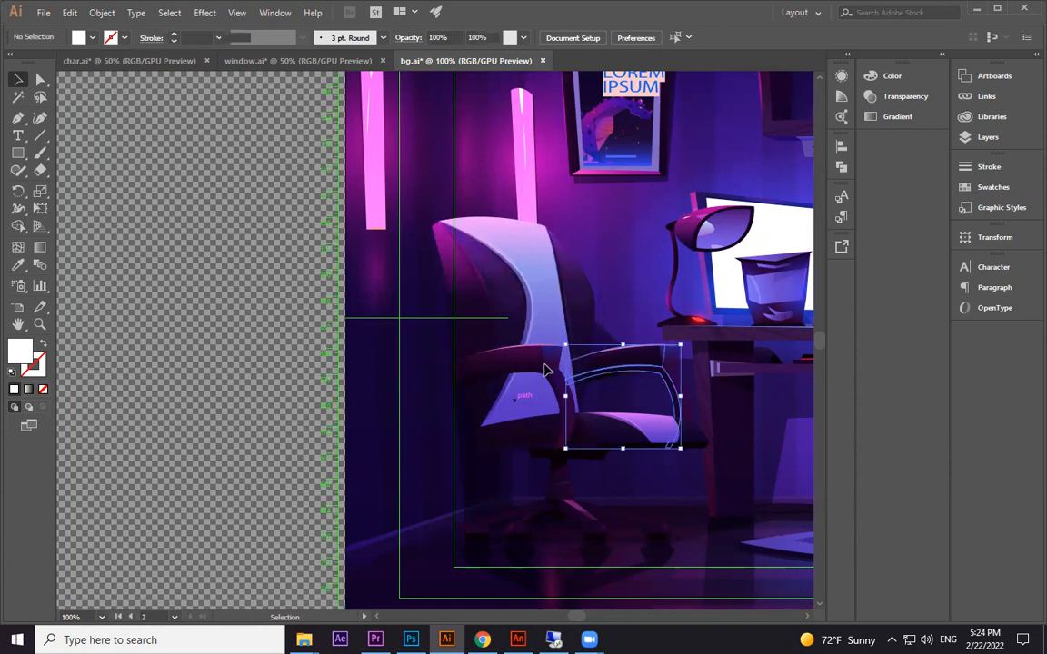
drag(552, 349, 194, 306)
click(379, 367)
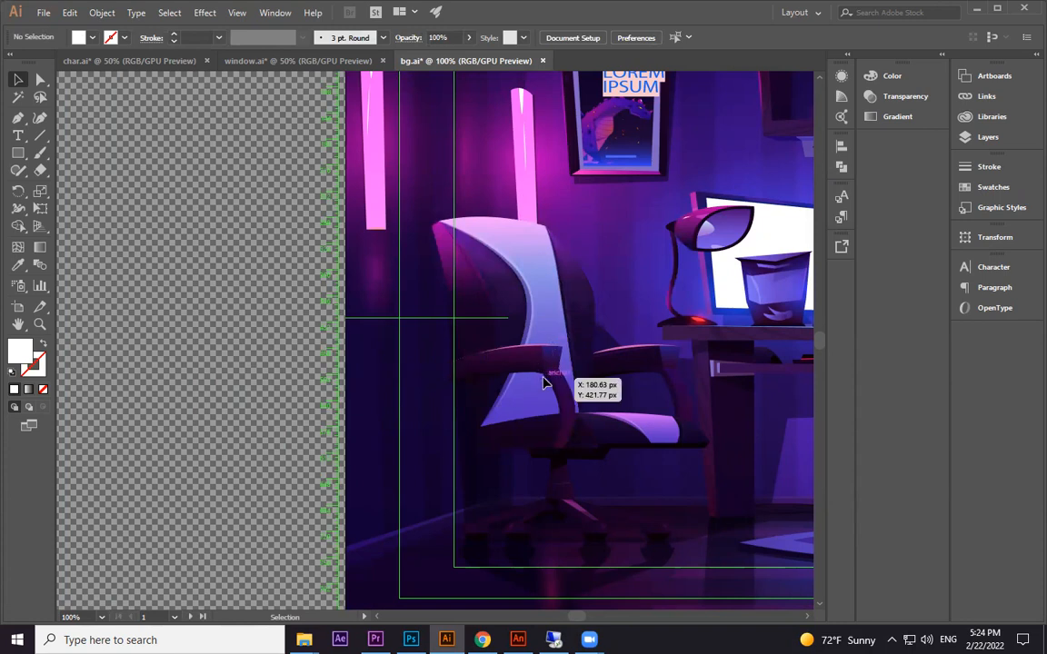
click(487, 346)
click(265, 333)
drag(550, 357, 341, 379)
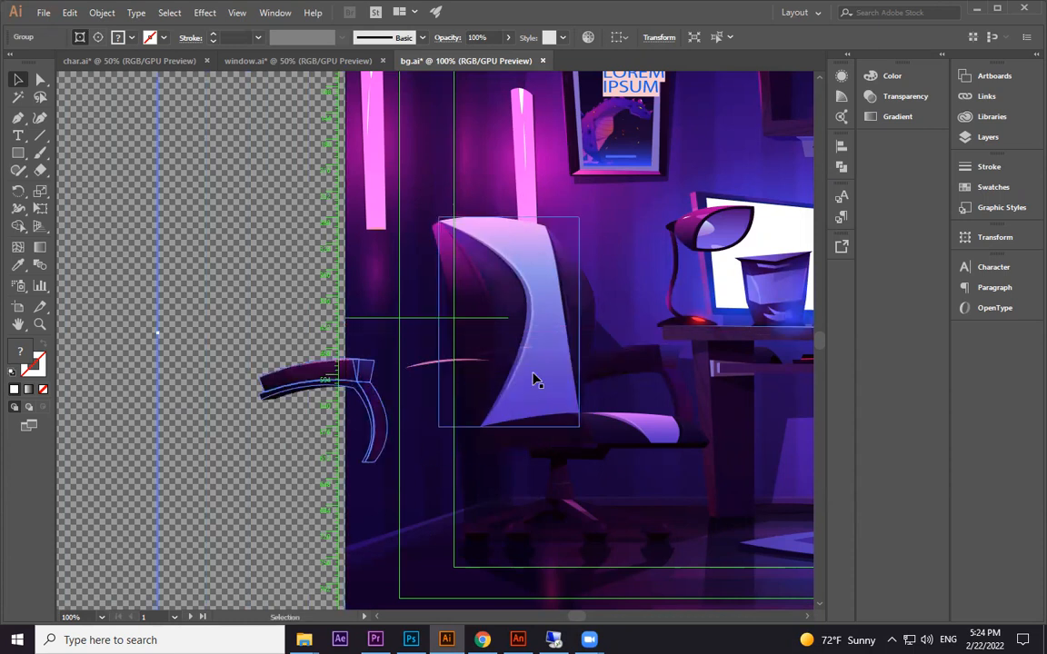
key(ctrl+z)
drag(516, 363, 231, 374)
key(ctrl+z)
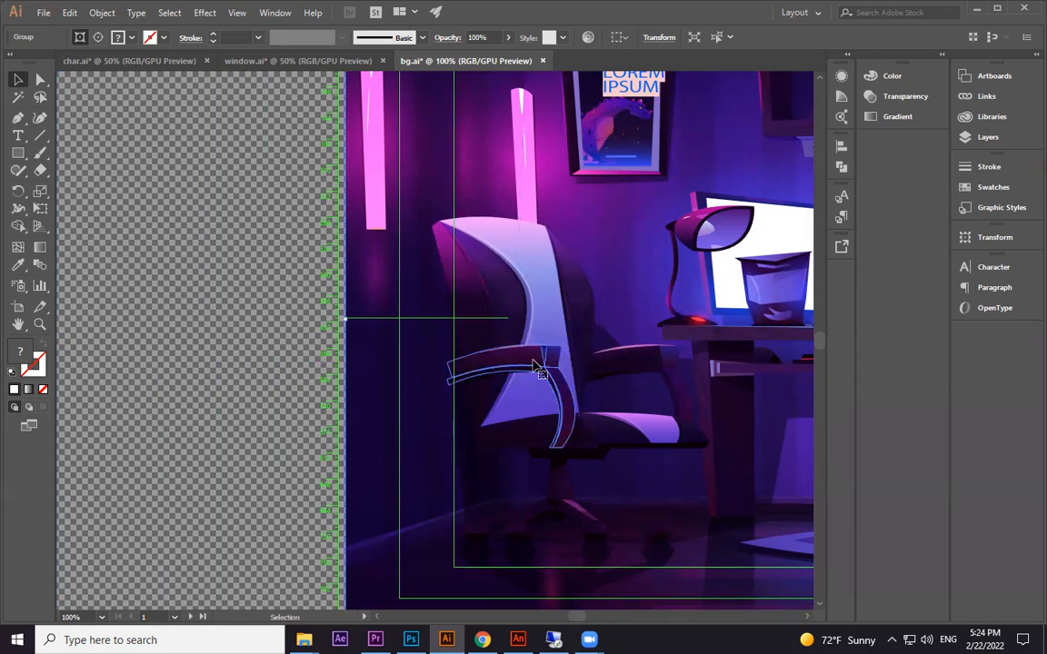
Reselect the grouped front armrest of the chair.
click(215, 345)
click(542, 364)
key(a)
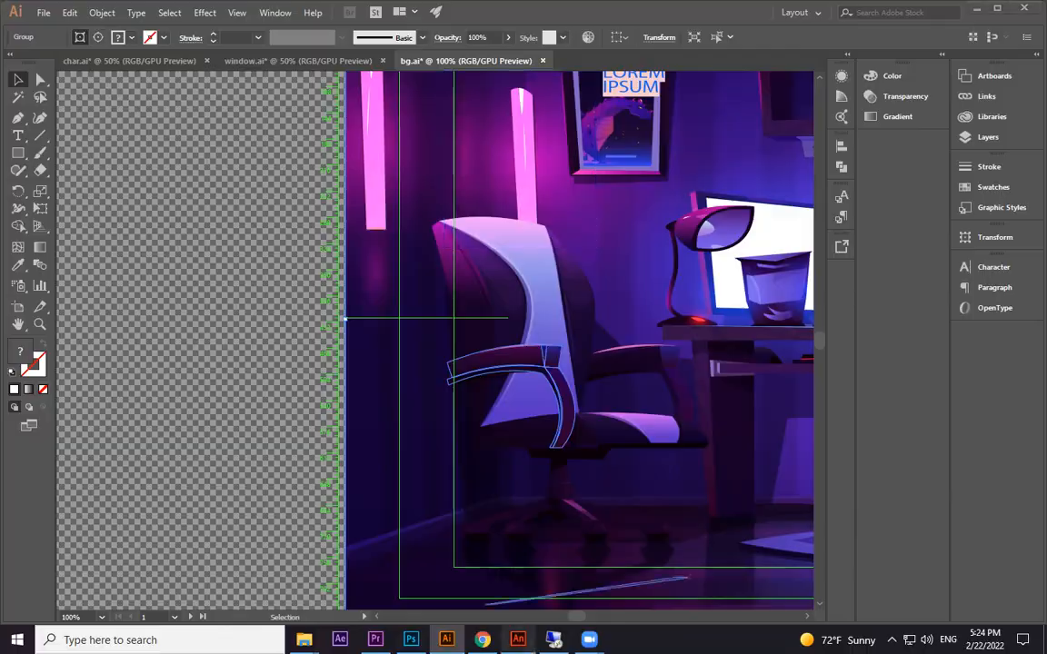
Switch to Animate, add a new layer above the others and paste the armrest using AI file importer preferences.
click(518, 640)
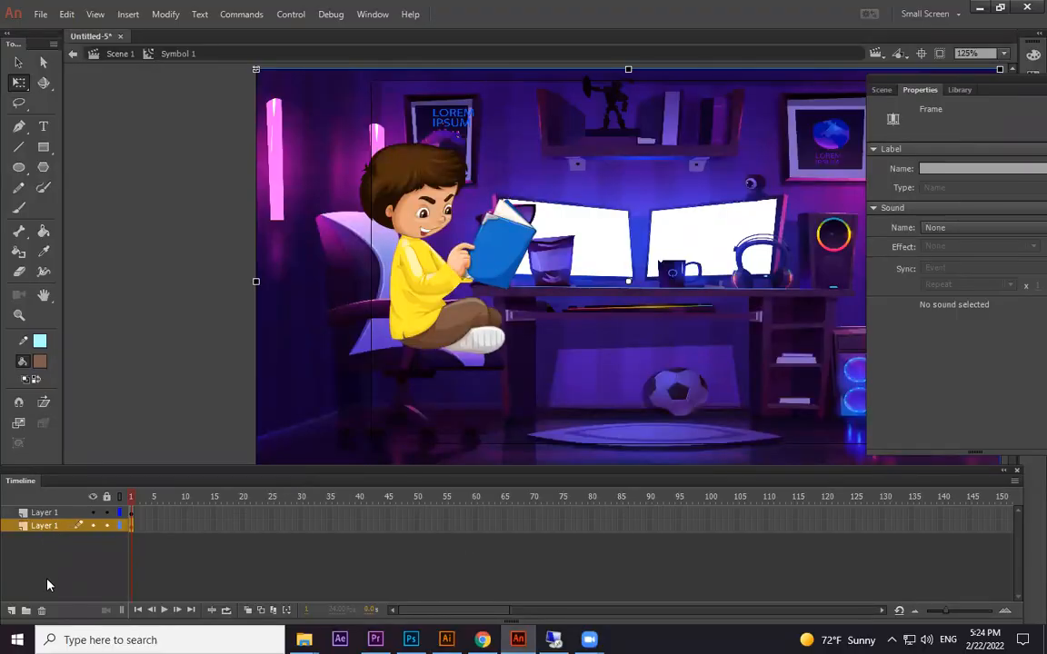
click(11, 610)
drag(46, 535, 47, 473)
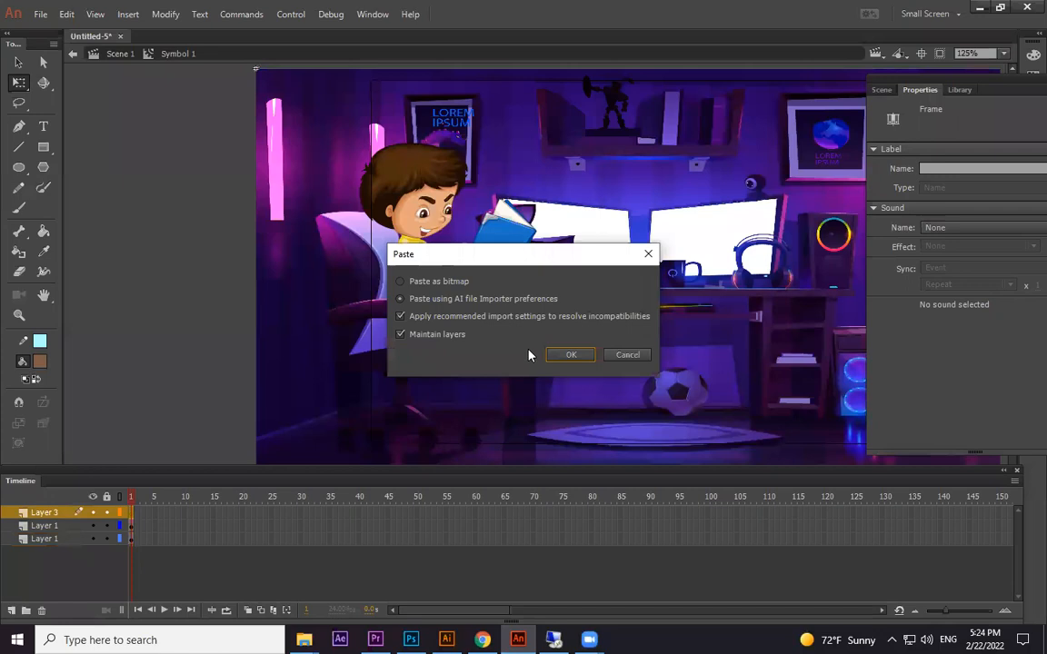
click(568, 356)
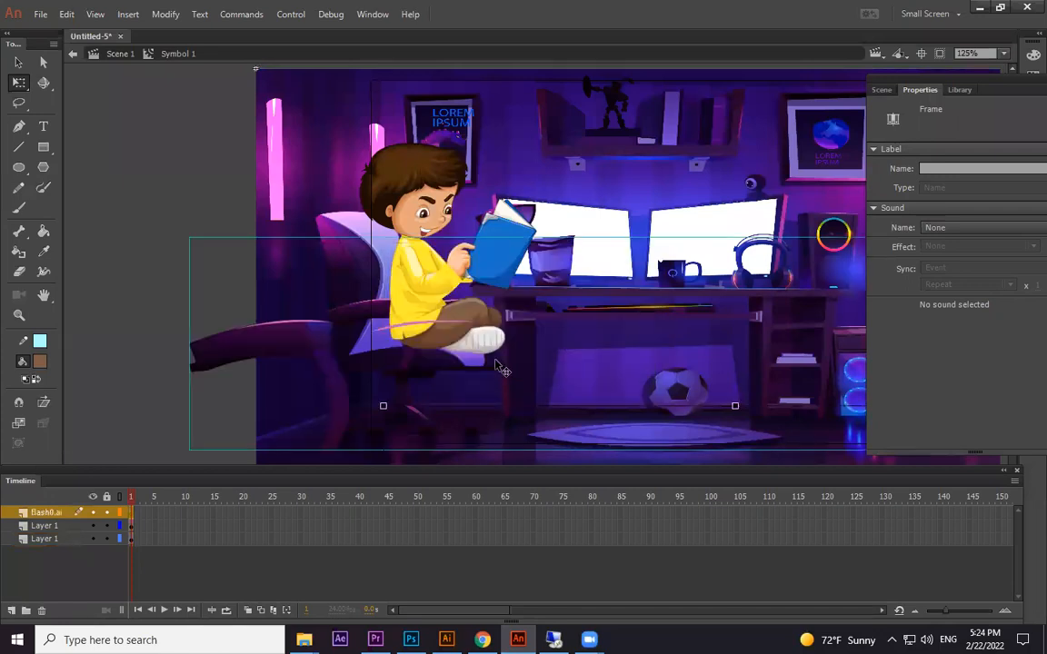
Move the pasted armrest off the room artwork, open its group and delete the contents.
click(107, 285)
drag(279, 337, 106, 285)
drag(113, 293, 250, 332)
double_click(251, 329)
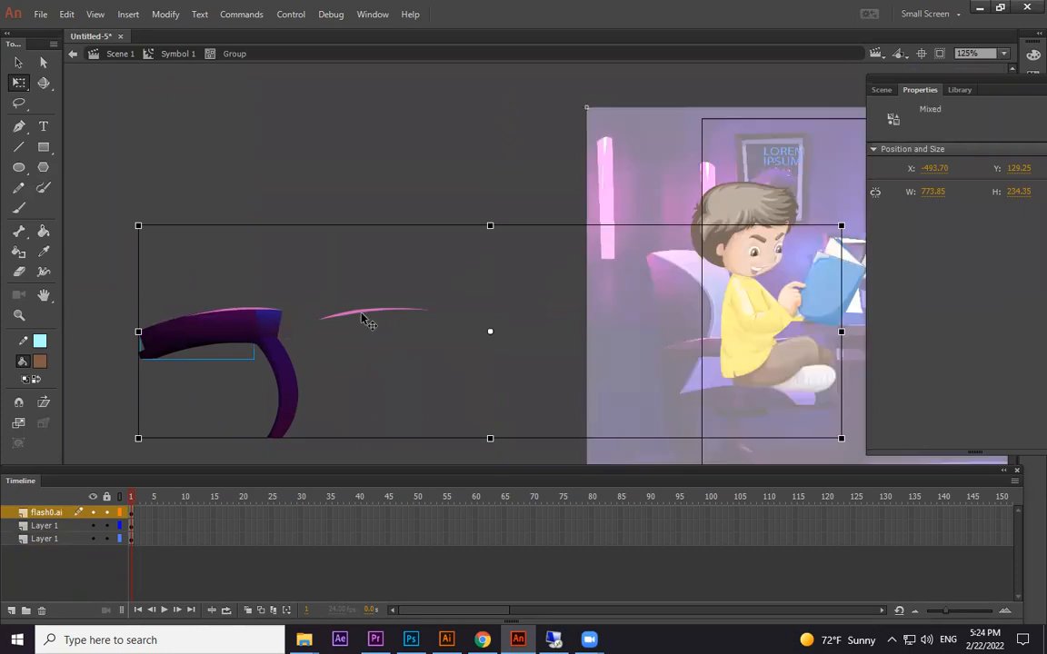
key(Delete)
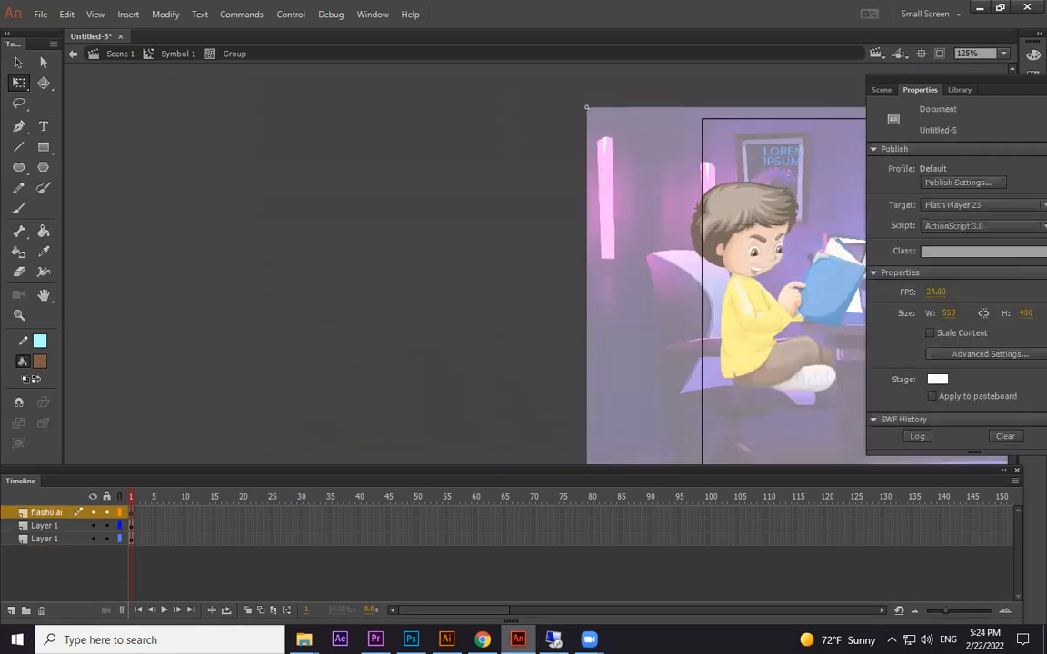
Switch back to Illustrator and move the grouped armrest onto the empty canvas beside the room artboard.
key(alt+Tab)
drag(462, 375, 68, 366)
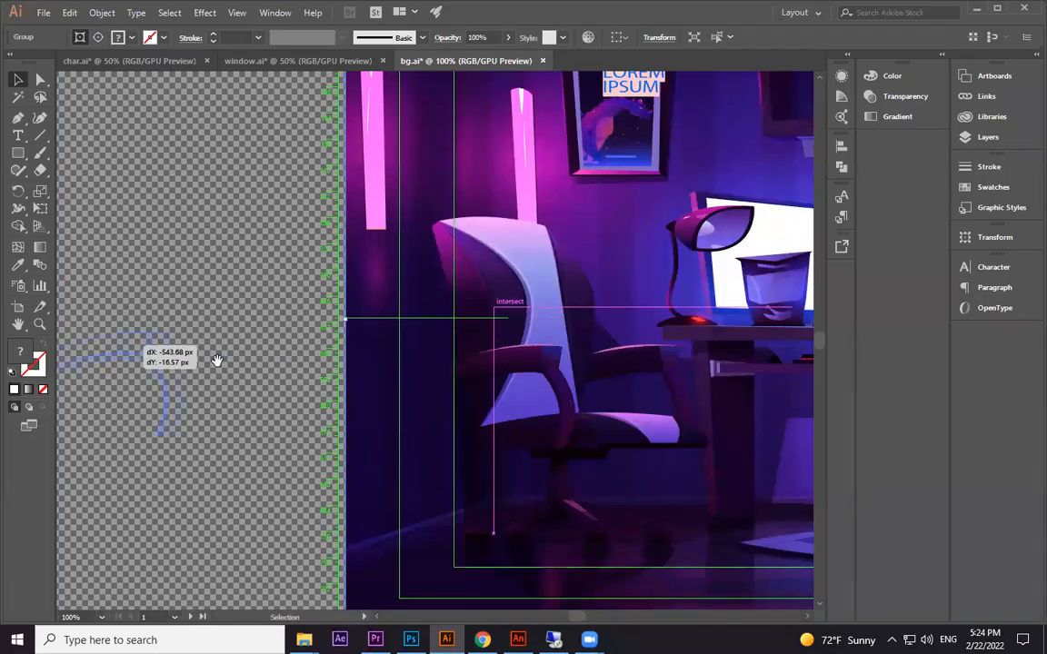
scroll(515, 348, left, 5)
Delete the stray pink highlight next to the armrest from inside its clip group.
double_click(530, 342)
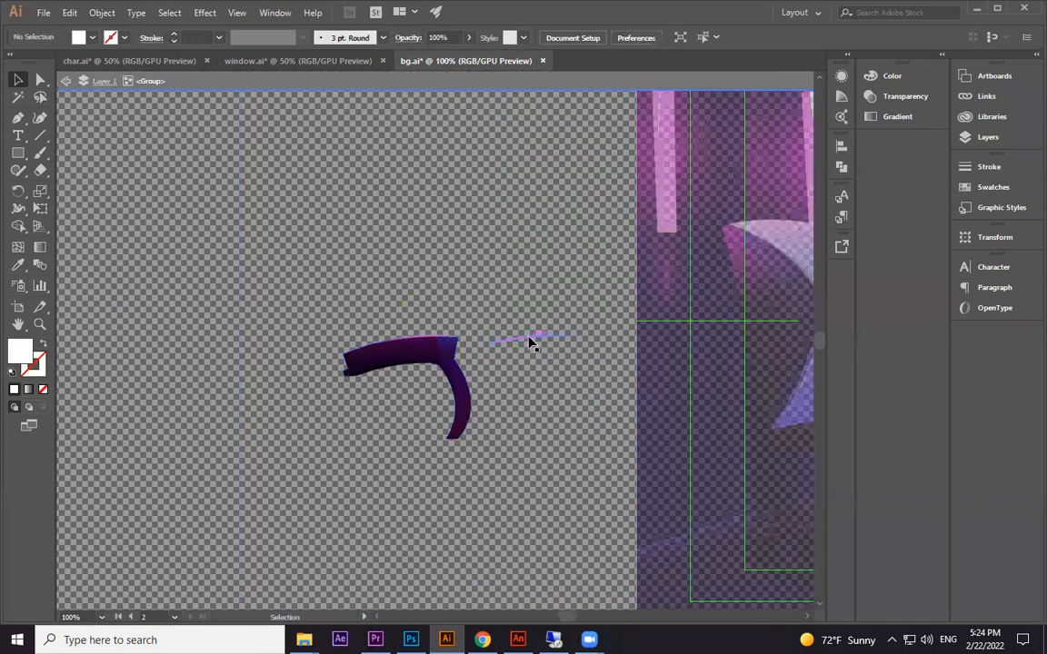
double_click(531, 343)
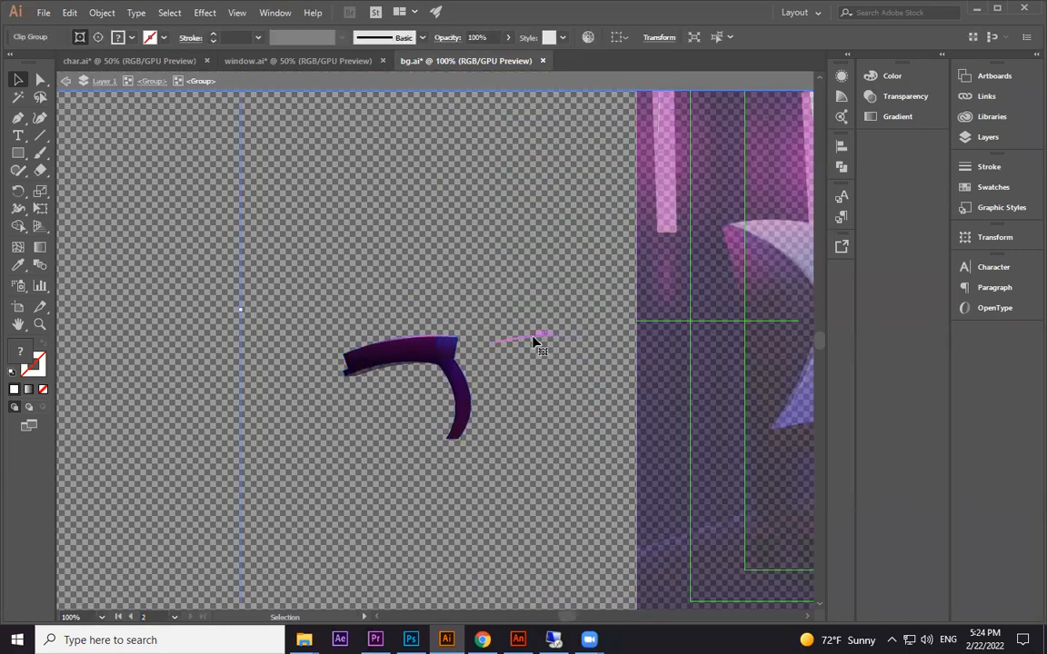
click(536, 341)
key(Delete)
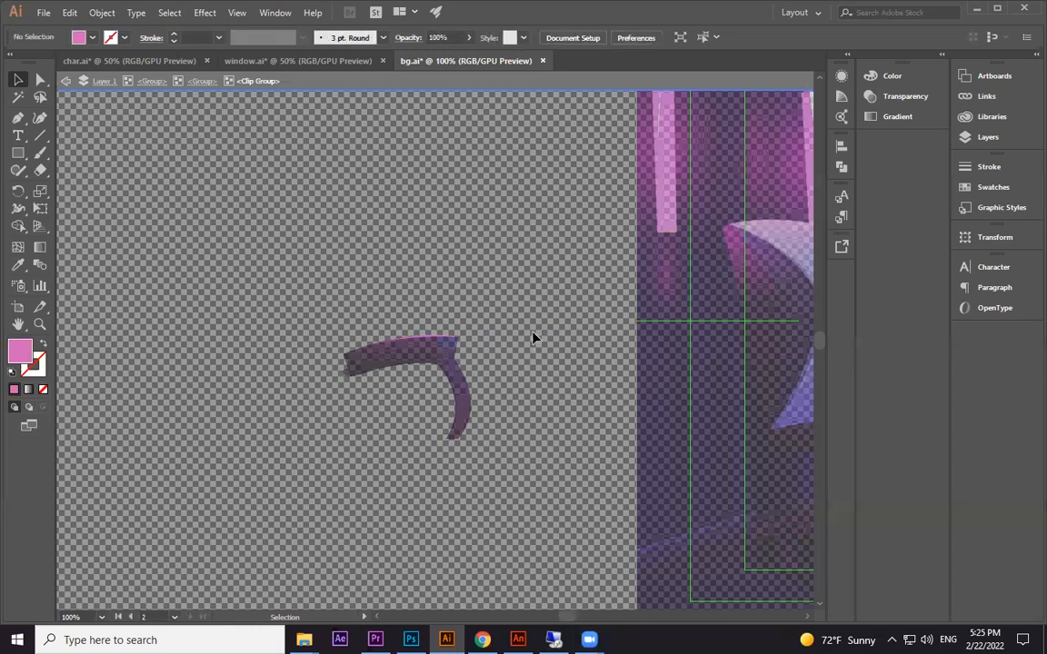
double_click(530, 327)
Move the armrest group farther away from the room artwork on the empty canvas.
click(444, 364)
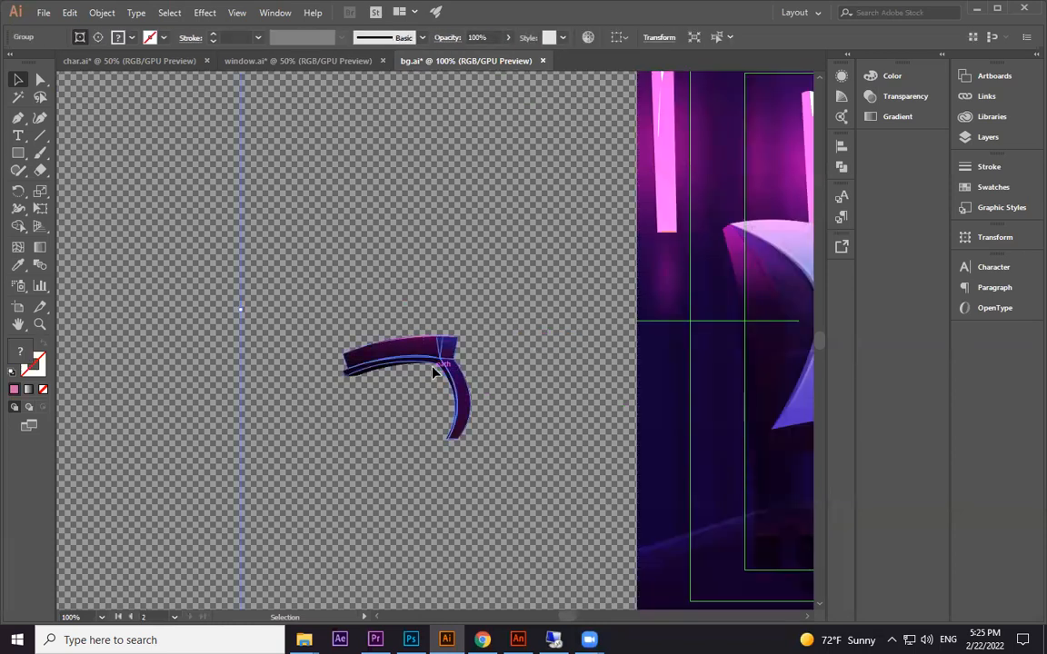
key(ctrl+minus)
key(ctrl+minus)
key(ctrl+minus)
drag(439, 450, 591, 439)
drag(477, 350, 299, 355)
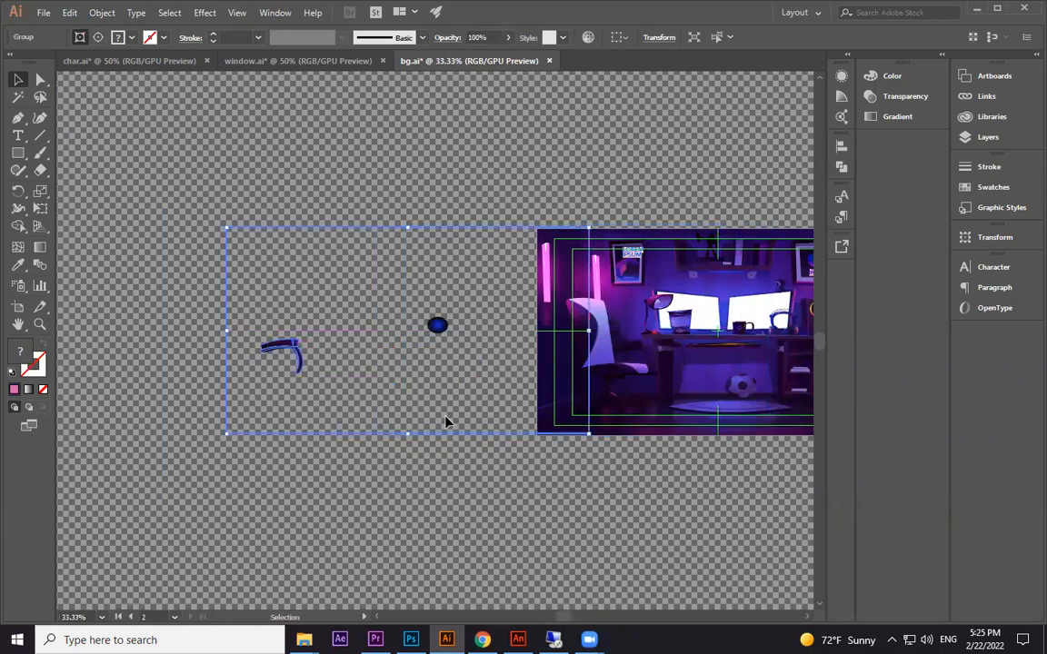
Try to delete the stray blue ellipse from the armrest group and undo the deletion.
double_click(444, 332)
click(439, 326)
key(Delete)
double_click(362, 402)
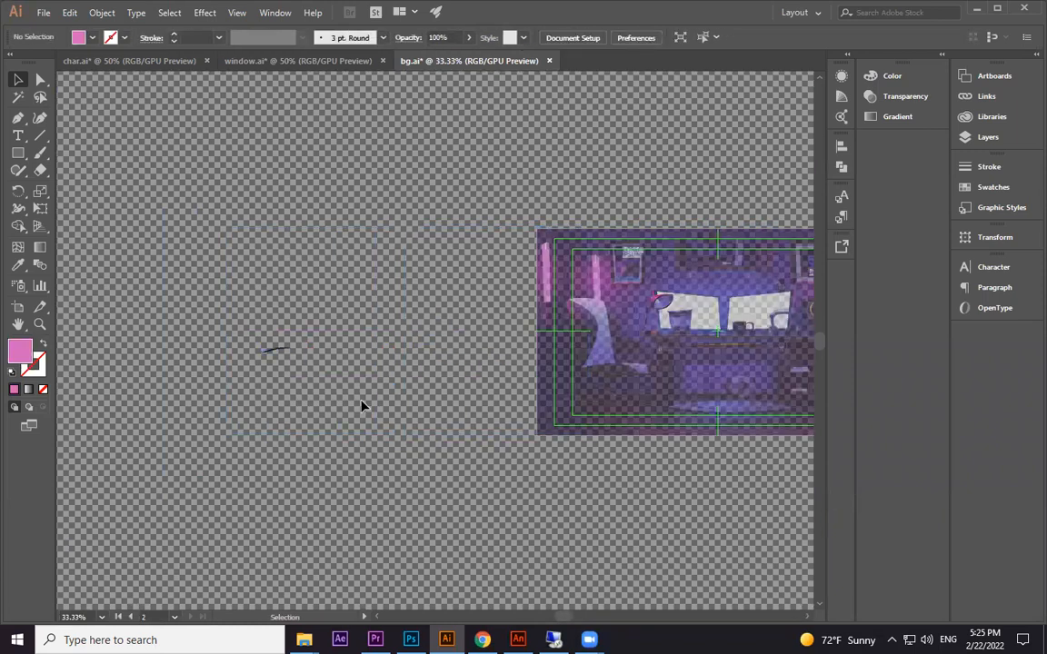
key(ctrl+z)
Isolate the clip group holding the stray blue ellipse, delete the ellipse and leave isolation mode.
key(ctrl+shift+g)
click(433, 425)
click(438, 325)
double_click(437, 326)
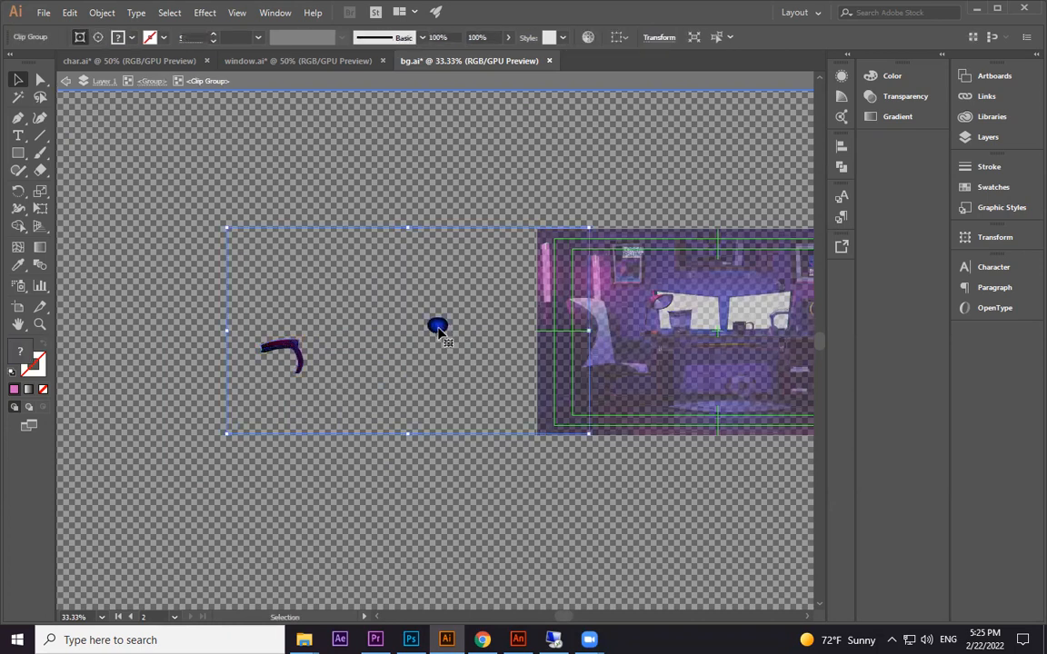
click(437, 327)
key(Delete)
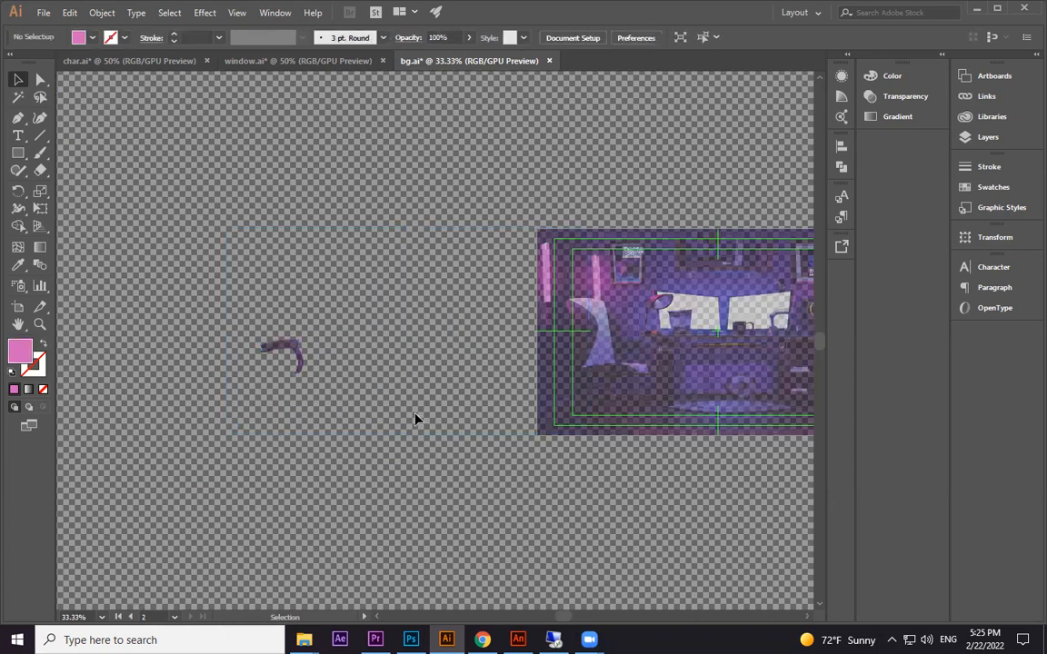
double_click(416, 421)
Shift the cleaned armrest group a little farther from the room and reselect it for copying.
click(286, 361)
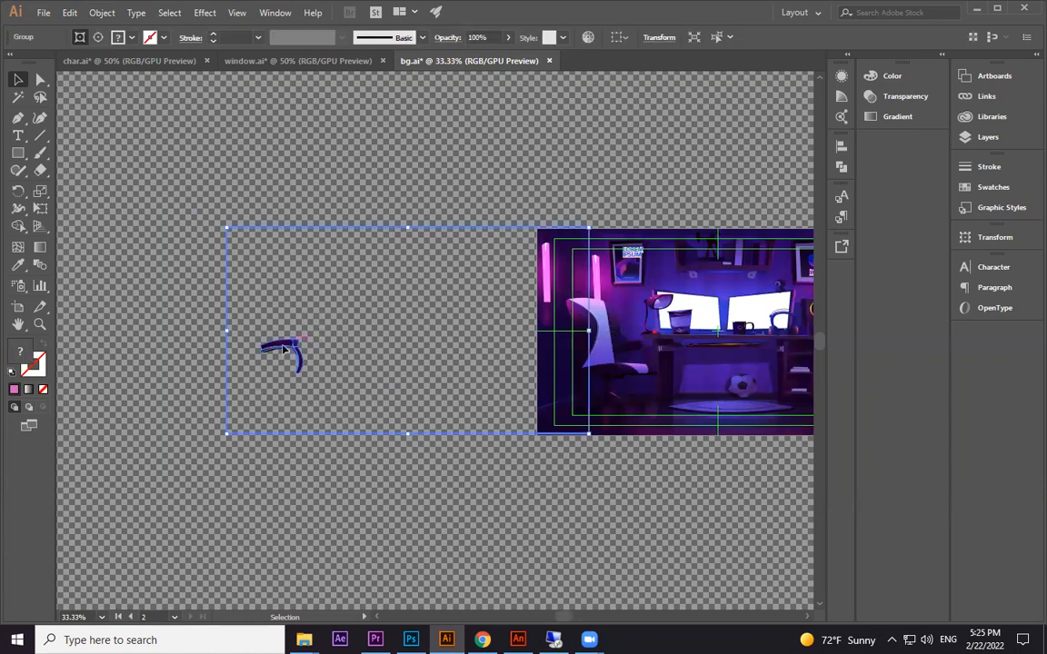
drag(284, 350, 216, 340)
click(278, 348)
click(227, 339)
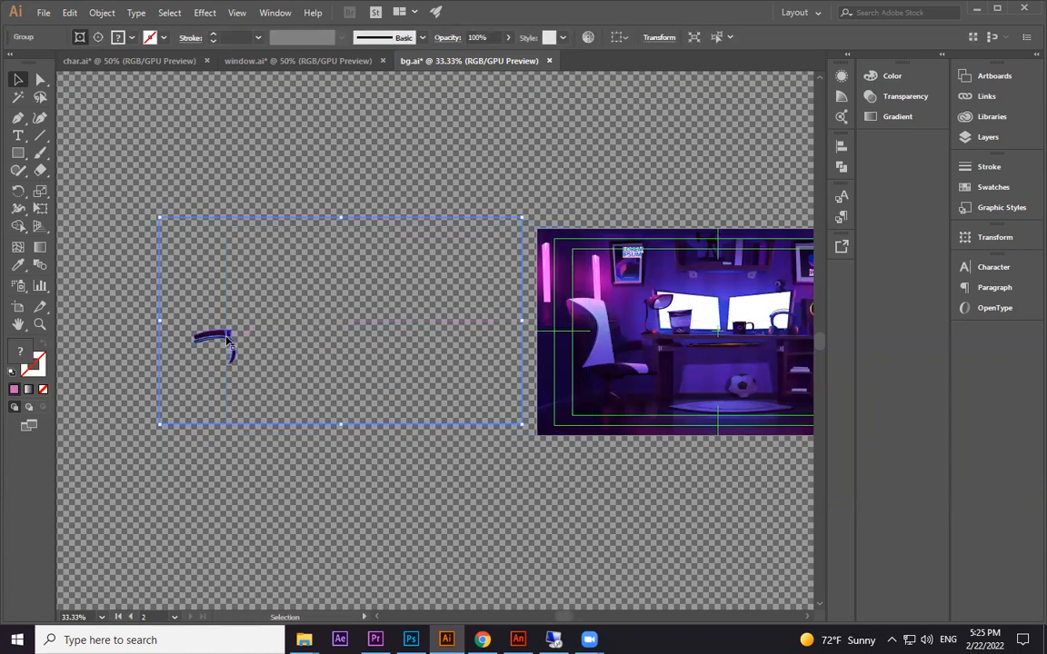
key(a)
key(v)
click(284, 486)
click(233, 354)
Switch to Animate, exit the emptied group and paste the cleaned armrest into frame 1 of the flash0.ai layer.
click(518, 640)
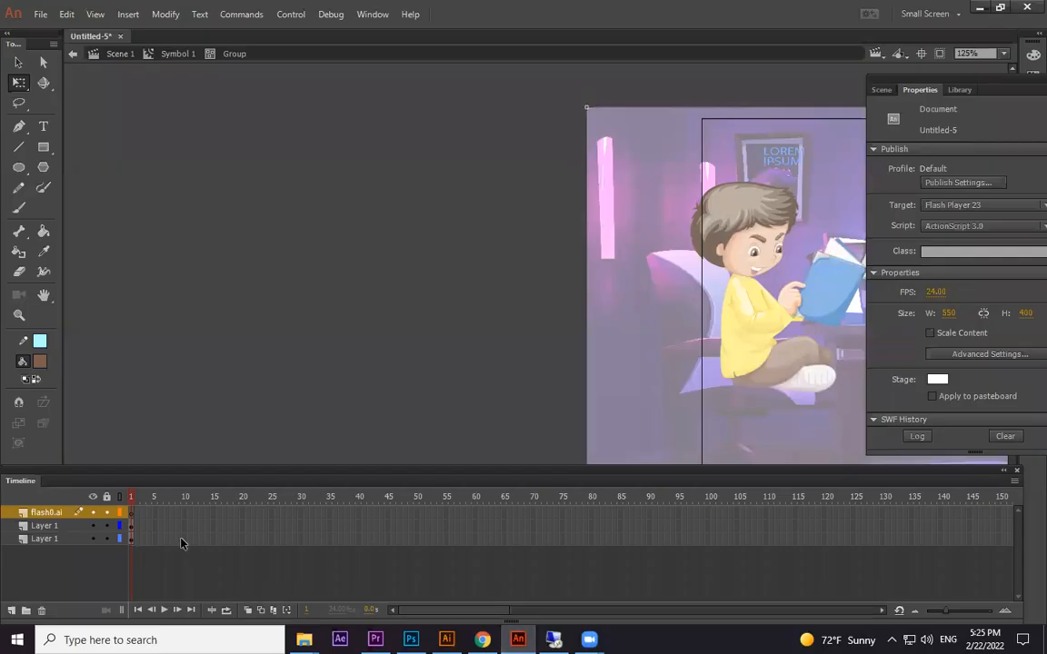
click(130, 518)
click(244, 302)
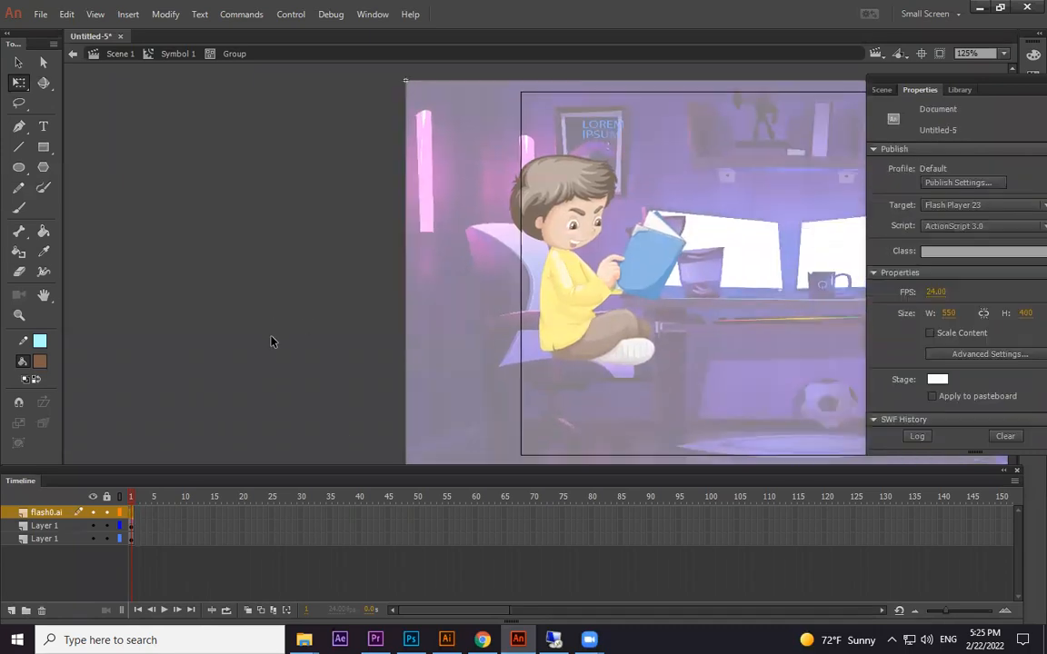
double_click(244, 301)
click(132, 517)
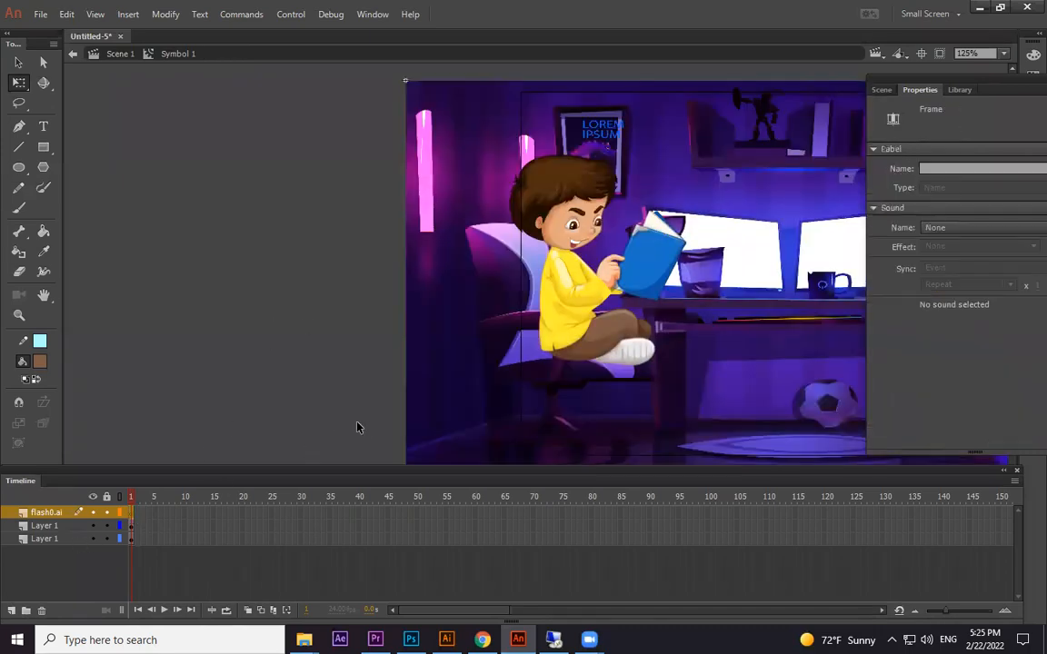
key(ctrl+v)
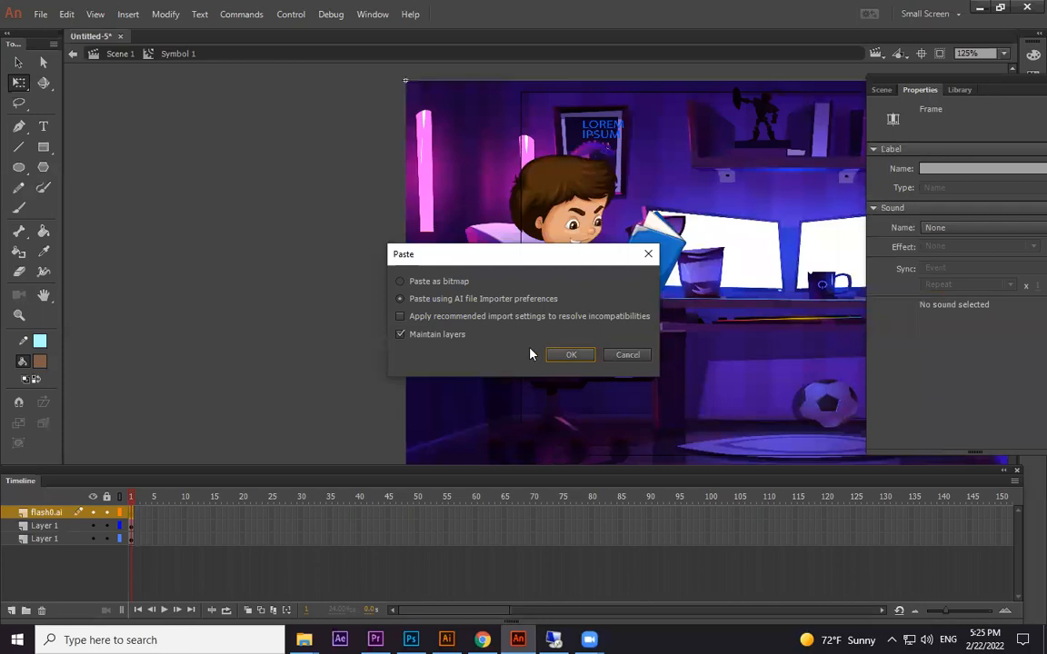
click(573, 354)
Hide the character layer and position the pasted armrest over the chair's front armrest at about X 80.25, Y 250.
drag(582, 307, 551, 329)
click(93, 525)
key(ctrl+equal)
key(ctrl+equal)
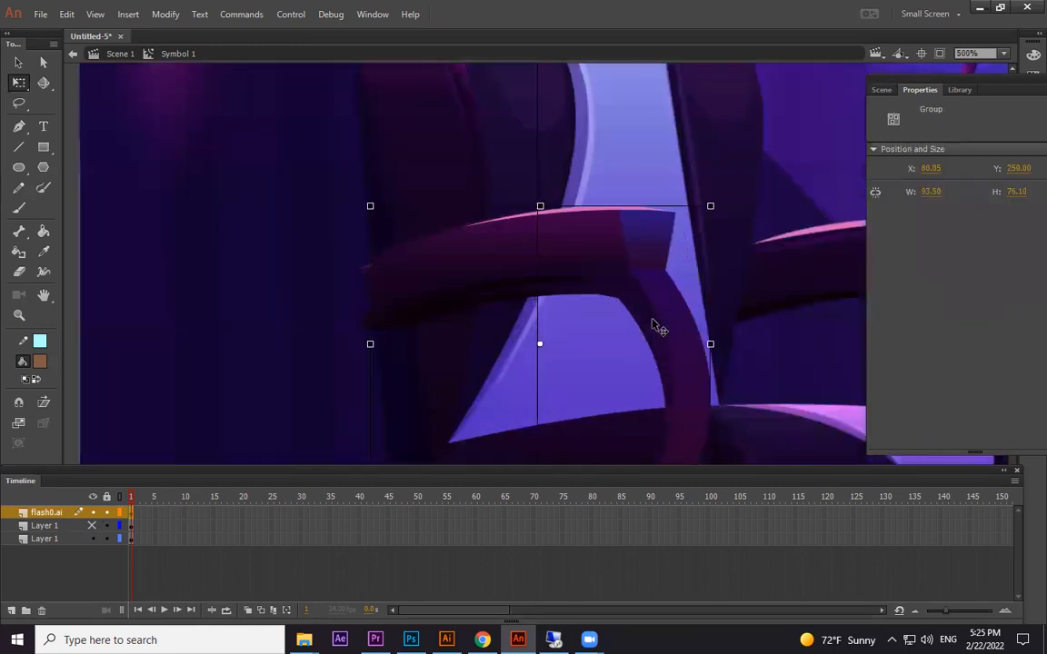
drag(623, 204, 684, 257)
scroll(689, 318, down, 1)
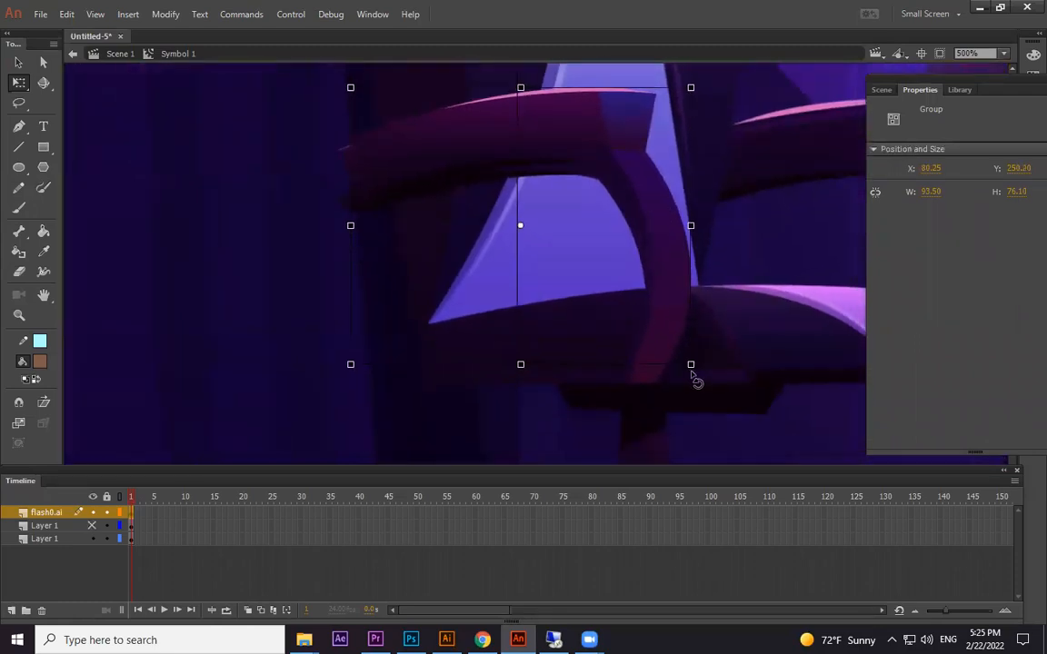
Scale the armrest to about 95.6 by 78.55 and align it with the chair at about X 77.7, Y 253.2.
drag(691, 373, 693, 374)
key(space)
drag(579, 305, 588, 320)
drag(579, 131, 568, 143)
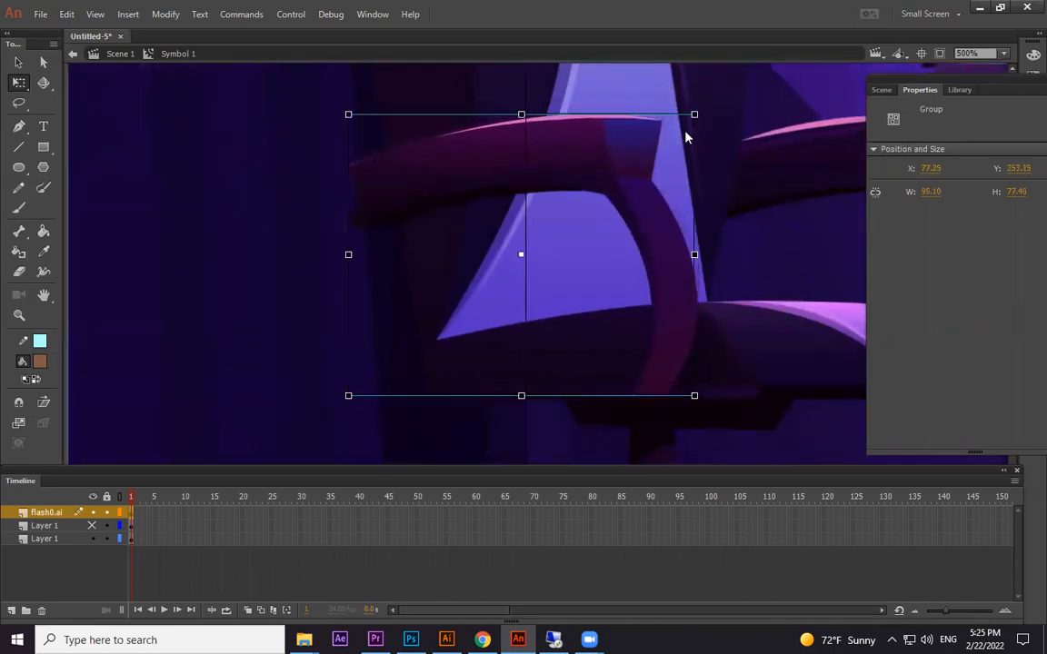
drag(694, 113, 697, 110)
drag(631, 144, 636, 144)
Show the character layer again, clear the selection and check the armrest in front of the boy.
key(ctrl+minus)
key(ctrl+minus)
key(ctrl+minus)
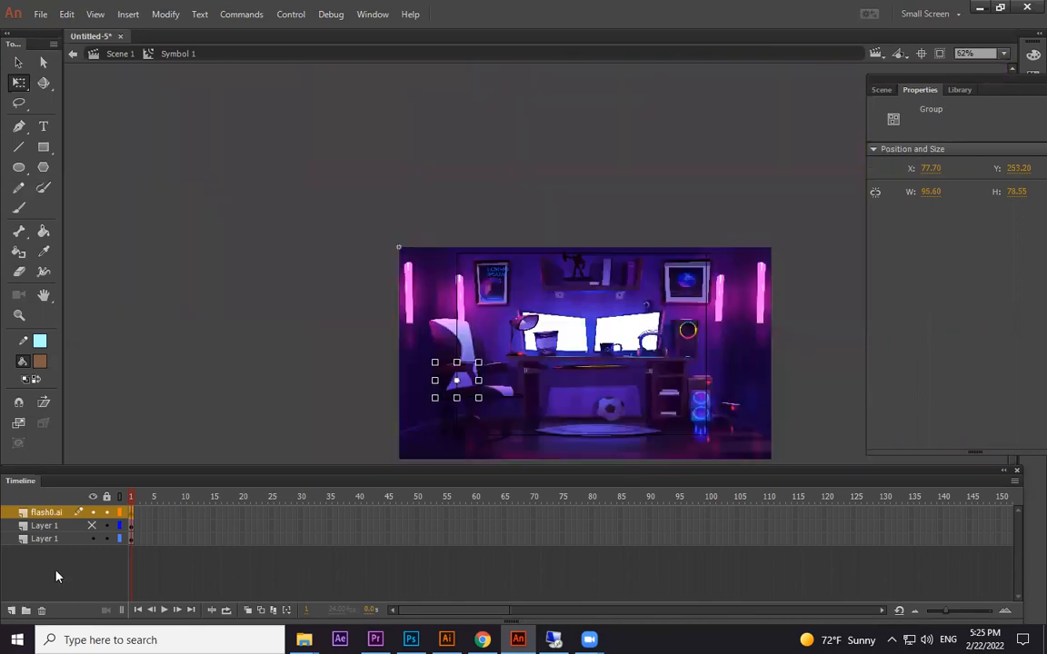
click(93, 526)
click(231, 335)
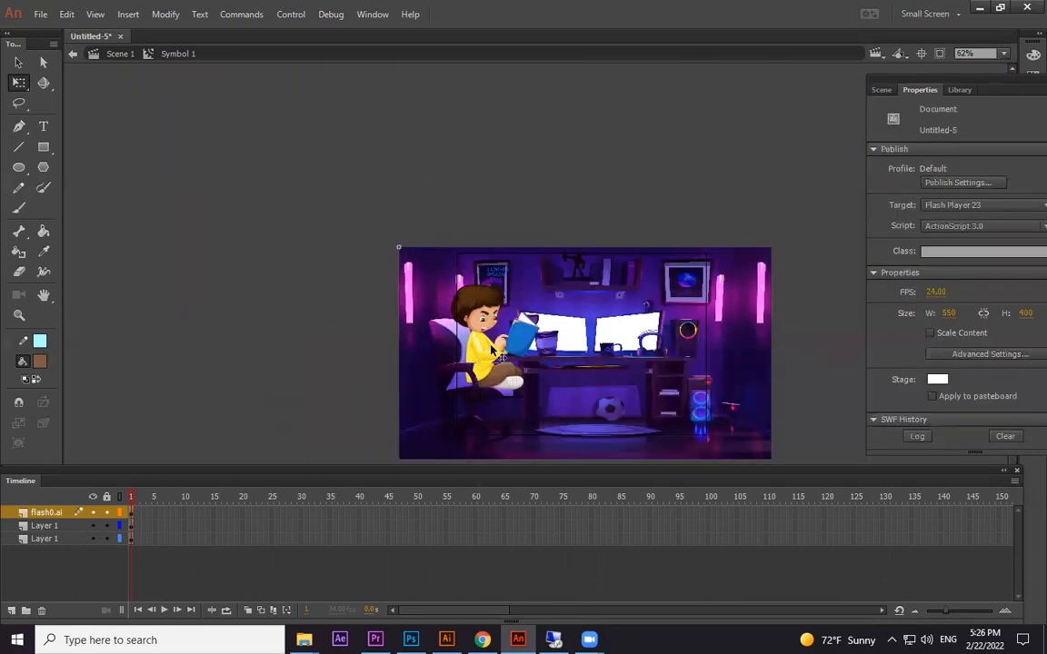
key(ctrl+equal)
drag(441, 384, 608, 322)
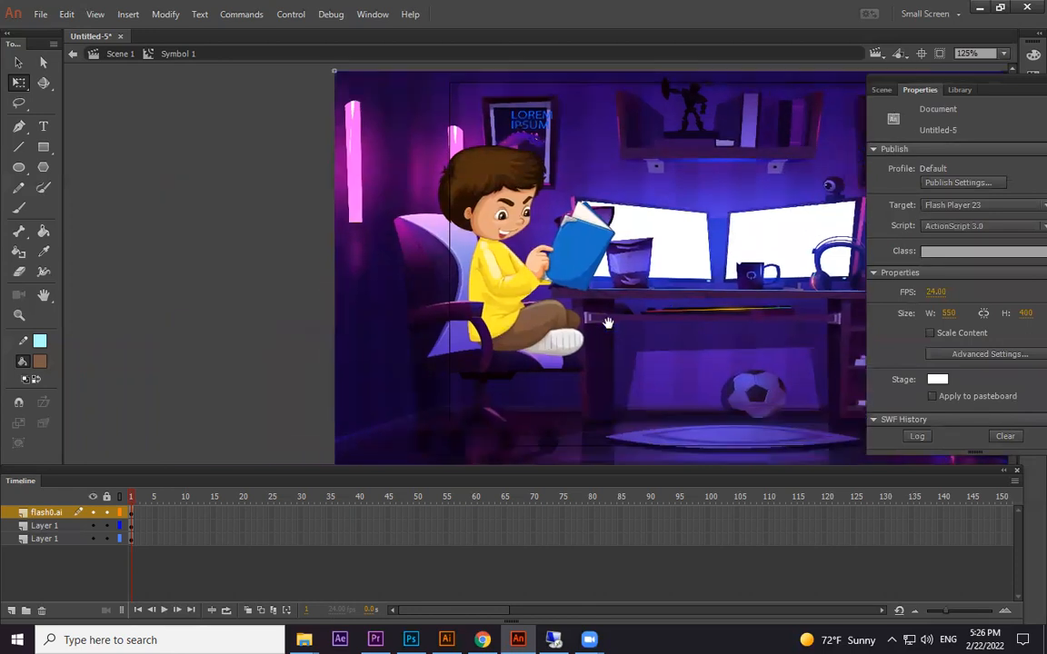
Toggle the visibility of the armrest, character and background layers to compare how they overlap.
click(93, 515)
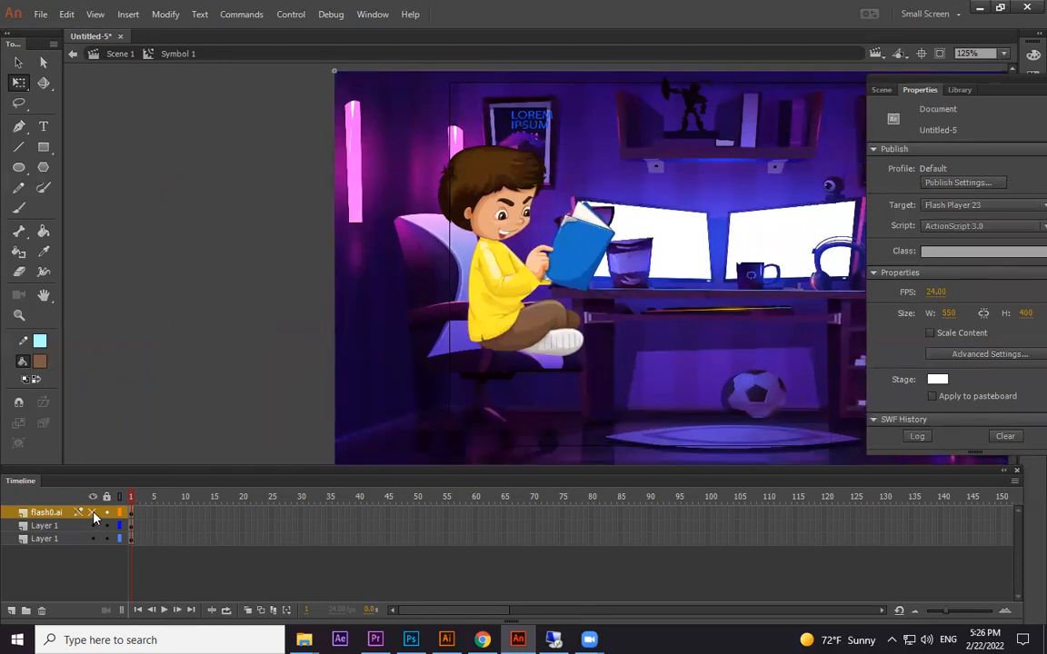
click(94, 527)
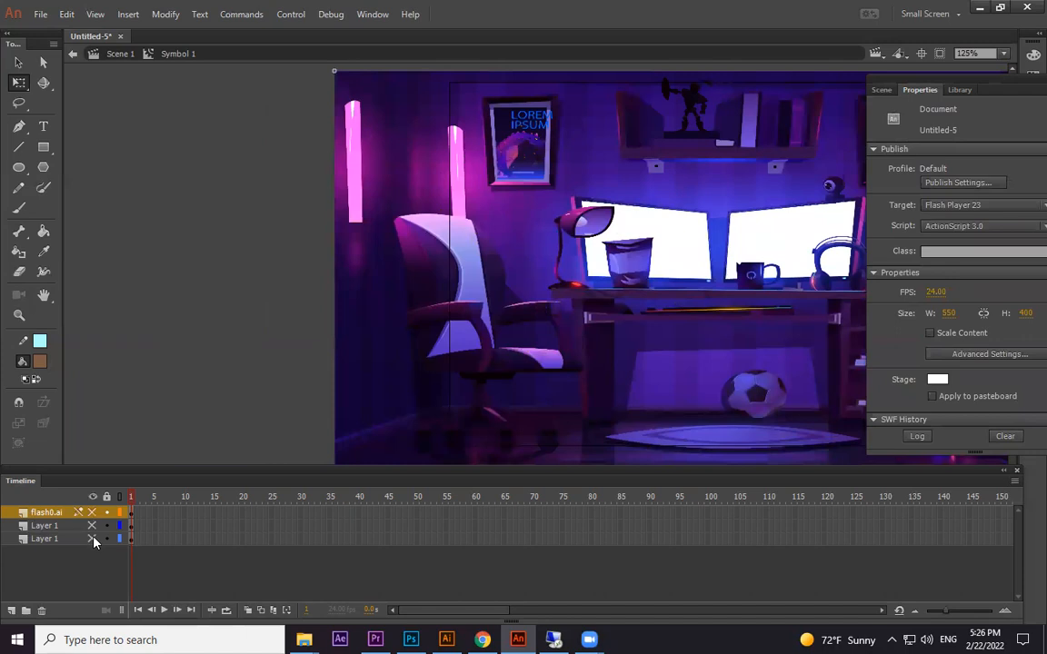
click(93, 540)
click(94, 528)
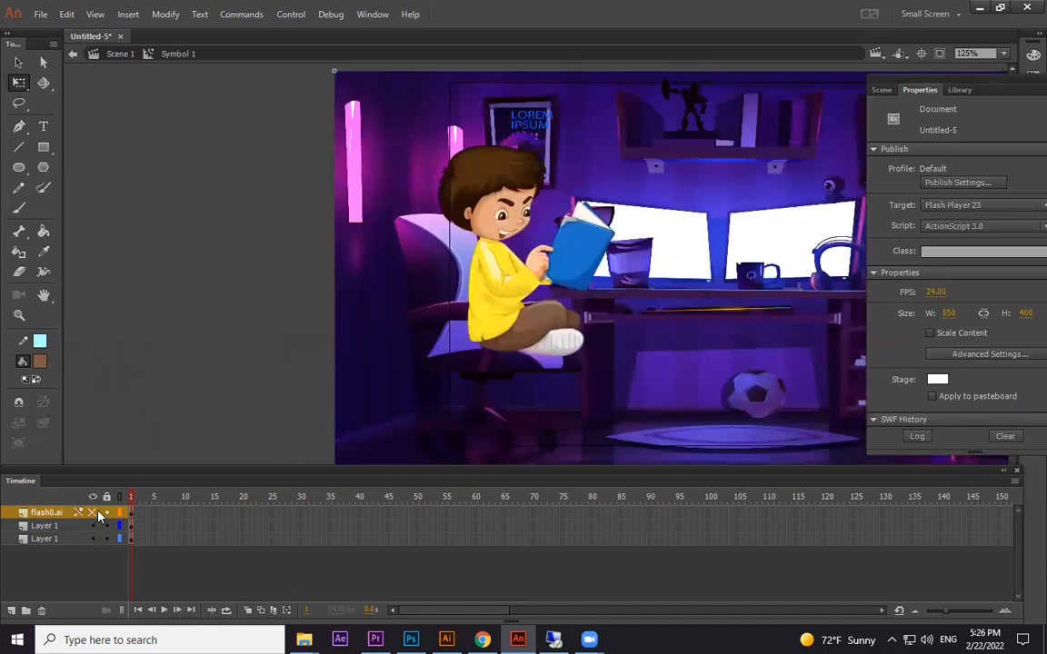
Select all of the boy's artwork in frame 1 and move it back into the chair at about X 89.8, Y 85.6.
click(555, 338)
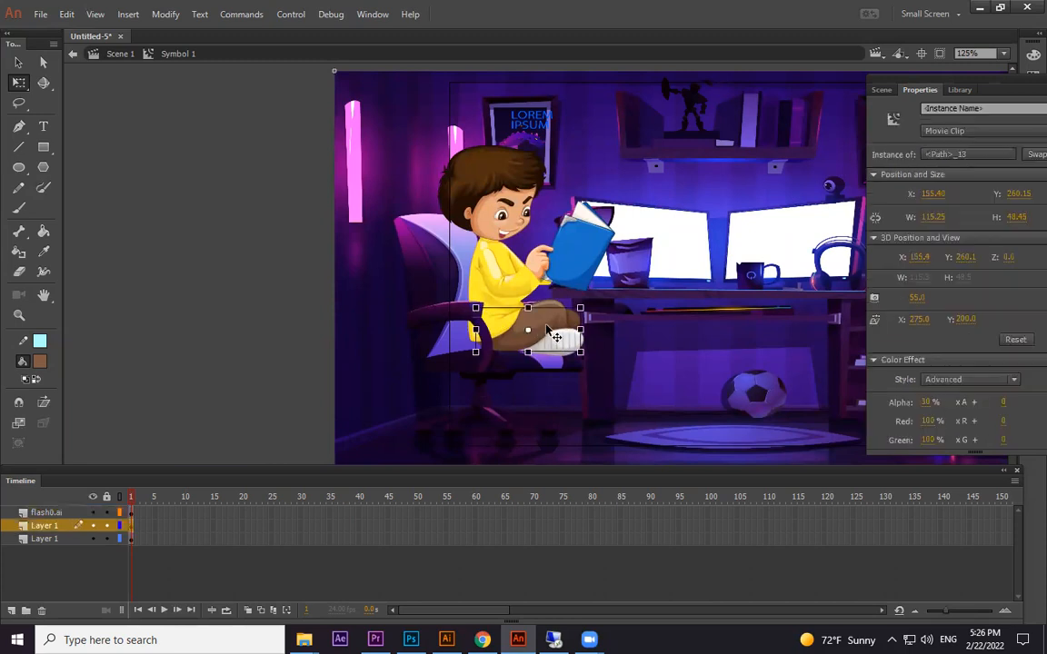
click(464, 251)
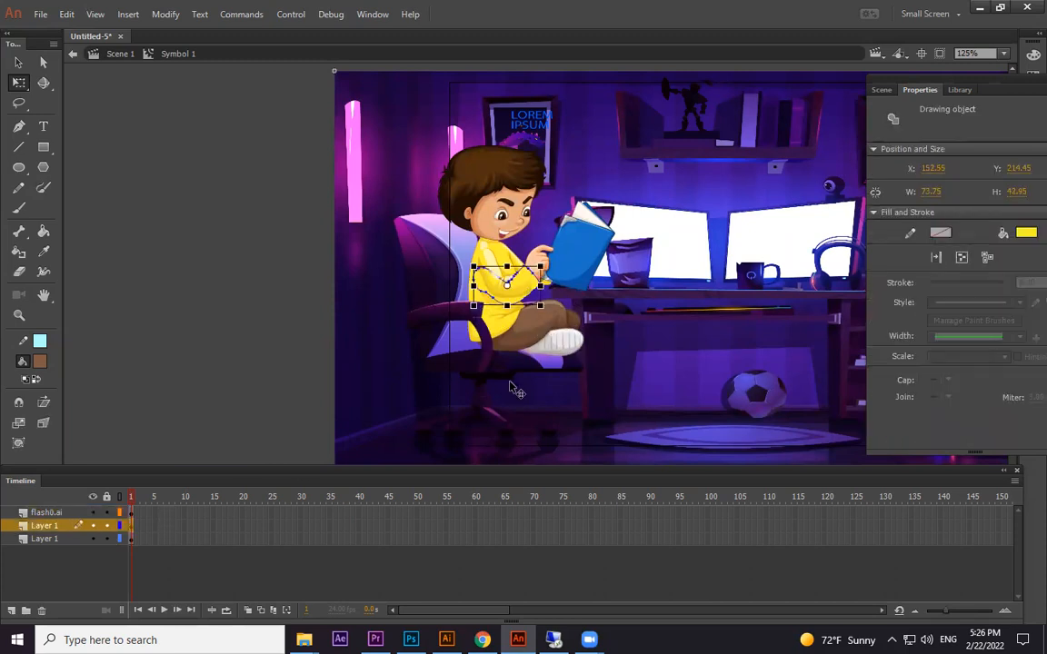
click(168, 366)
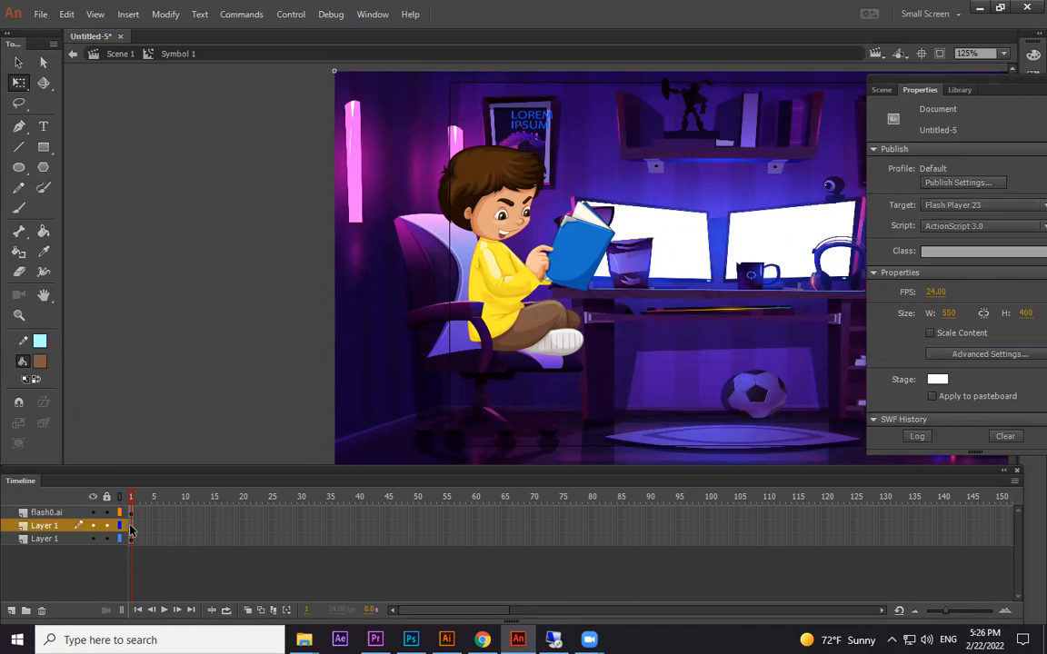
click(133, 531)
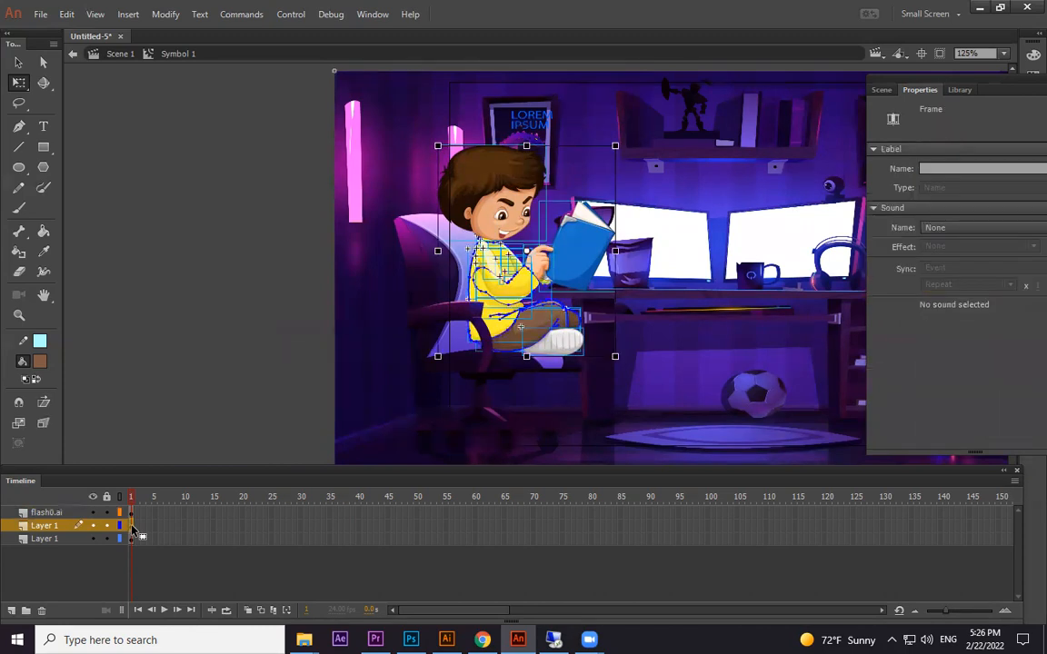
drag(515, 292, 495, 301)
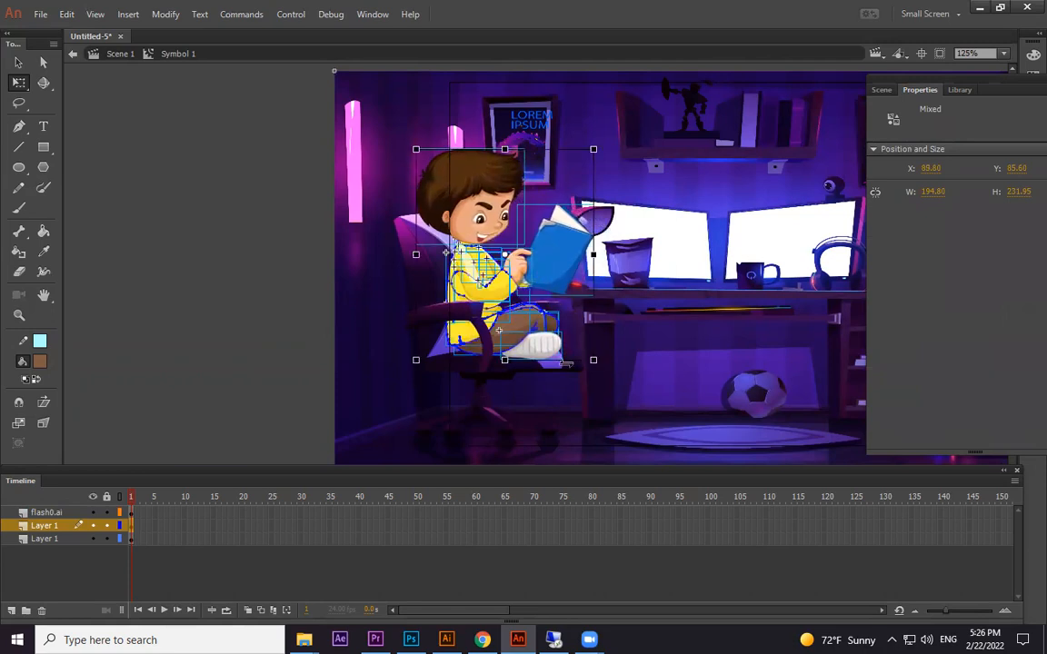
click(179, 335)
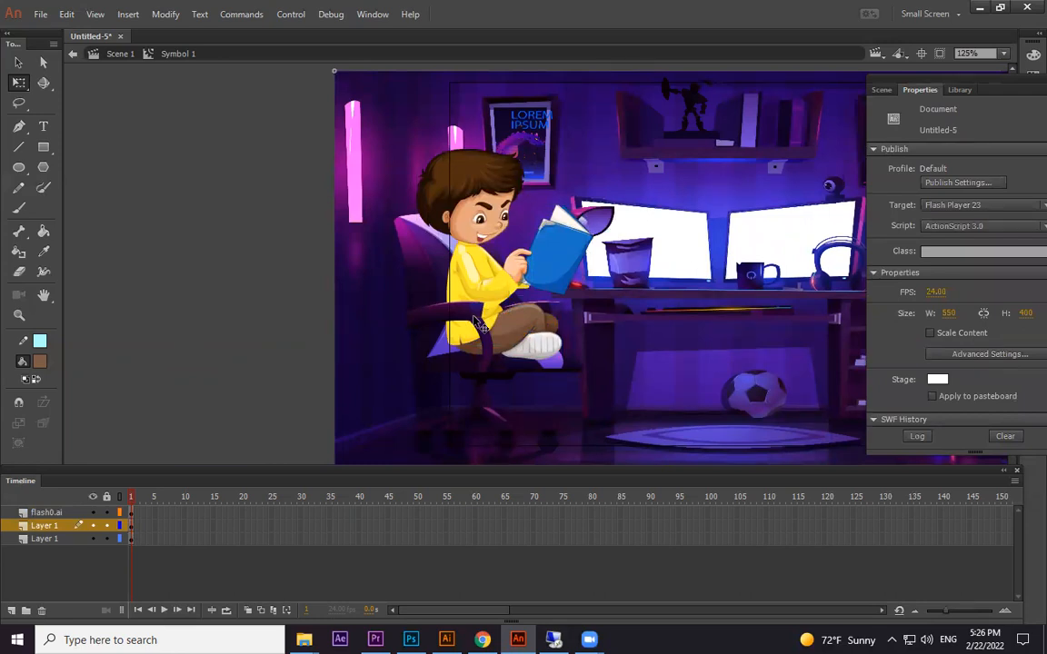
Return to Scene 1 and move the room instance on frame 1 to about X -54, Y 0.
click(129, 56)
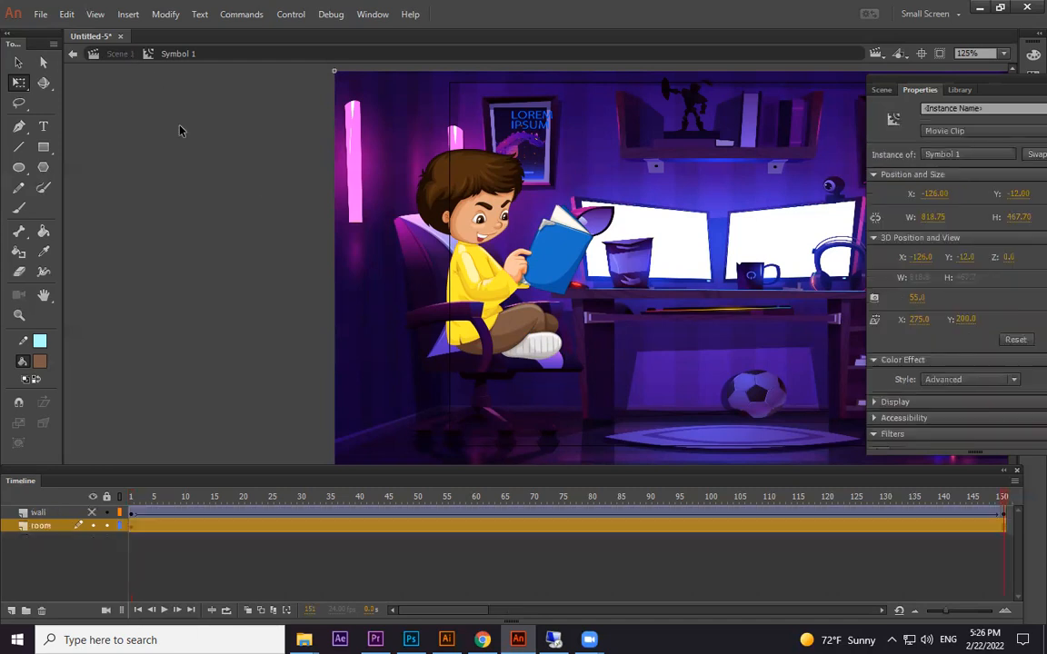
click(179, 262)
click(131, 527)
drag(643, 360, 703, 395)
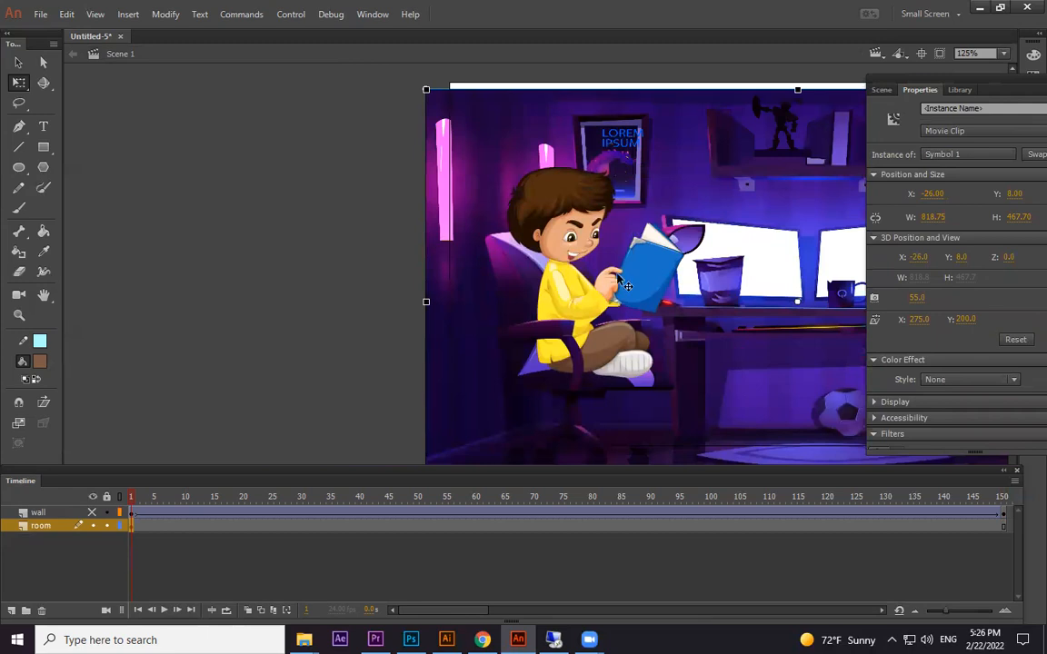
drag(564, 218, 536, 210)
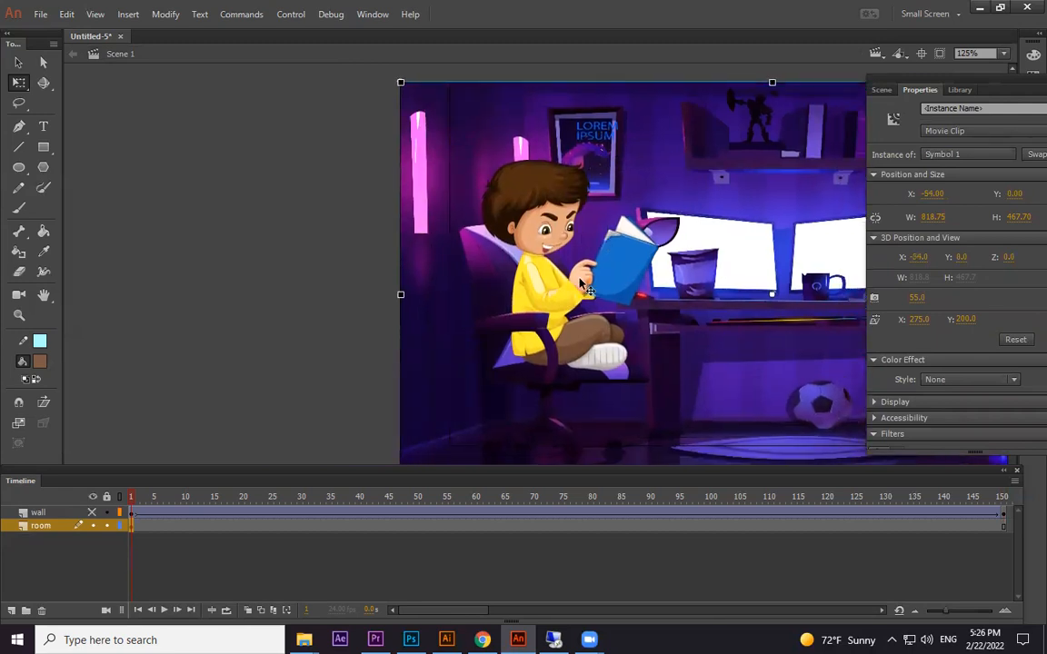
Open the room symbol for editing in place and clear the selection.
double_click(522, 252)
click(598, 292)
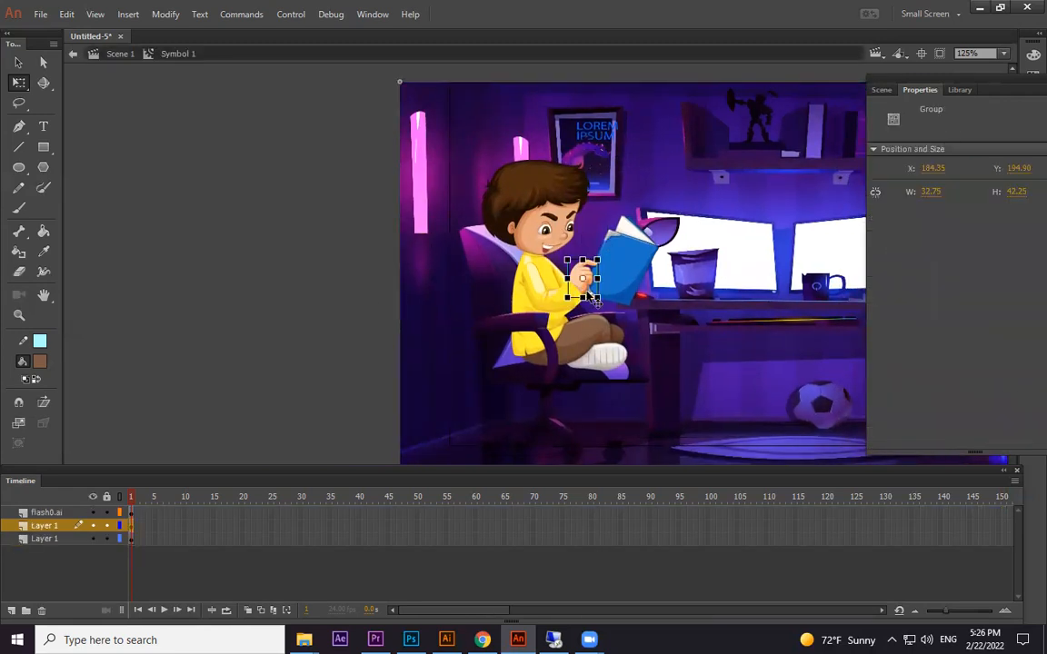
click(129, 528)
click(274, 318)
drag(236, 310, 191, 313)
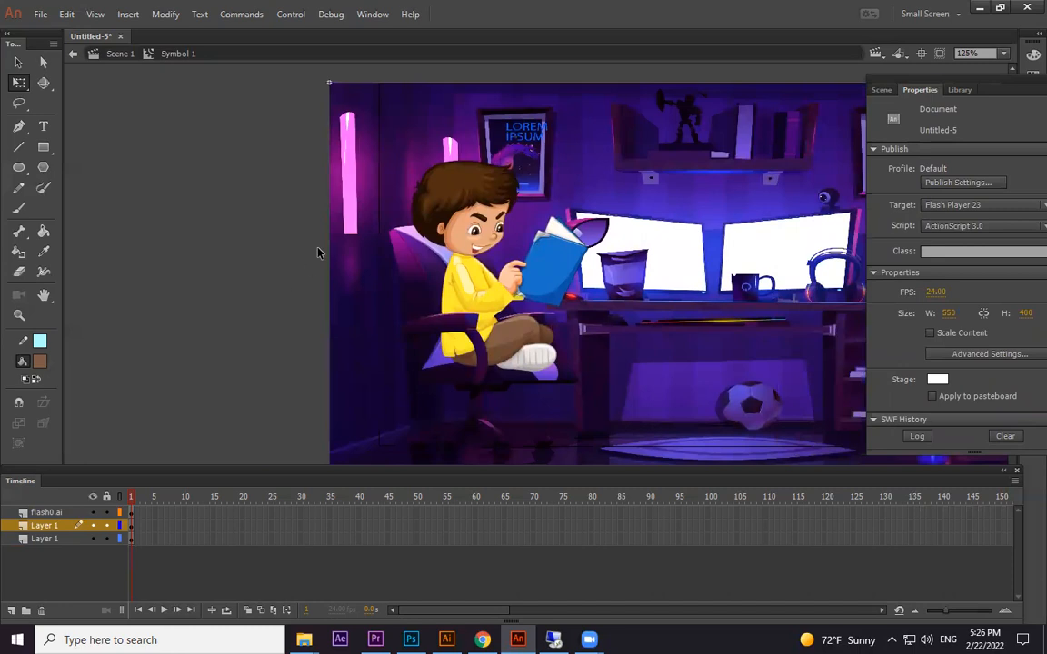
Convert all of the boy's artwork in frame 1 of the character layer into a movie clip named Symbol 2.
drag(250, 156, 587, 402)
click(164, 536)
click(132, 527)
click(149, 536)
click(132, 527)
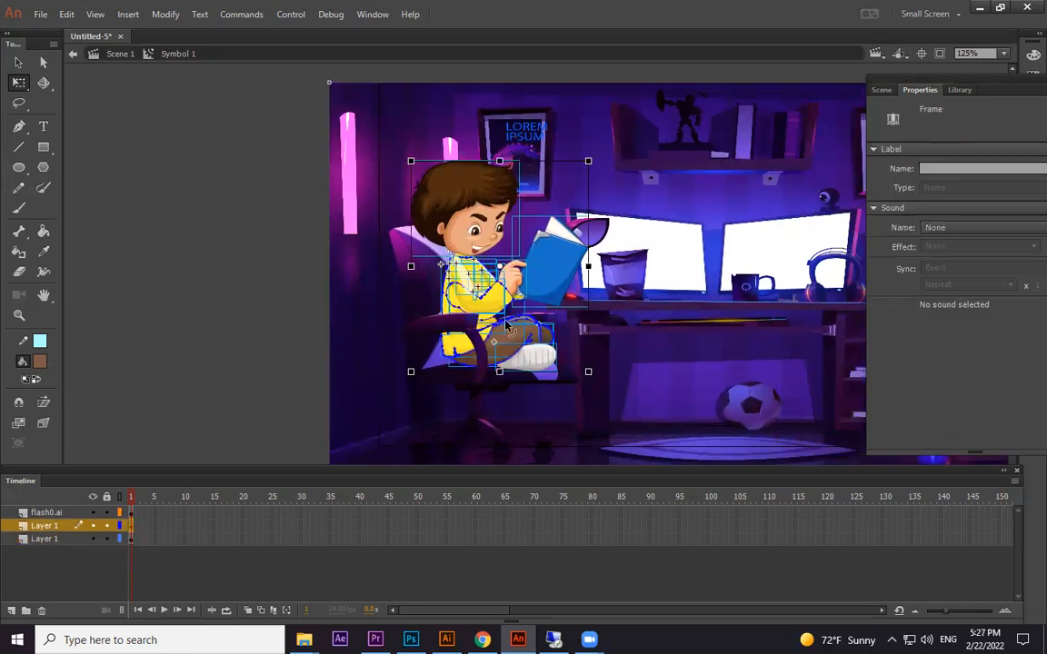
key(F8)
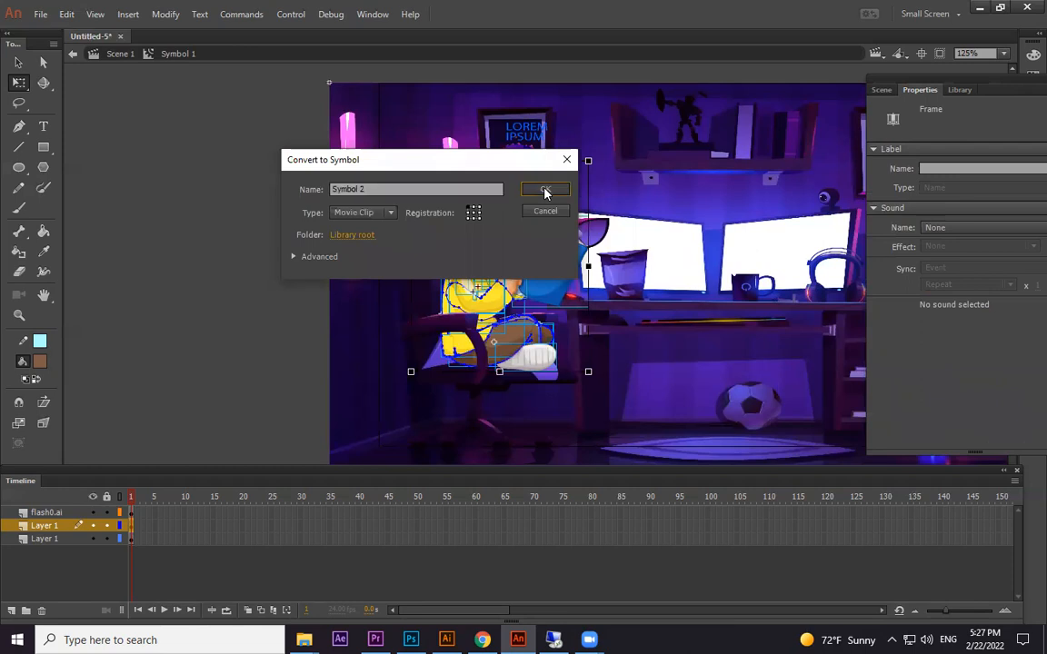
click(545, 191)
click(202, 253)
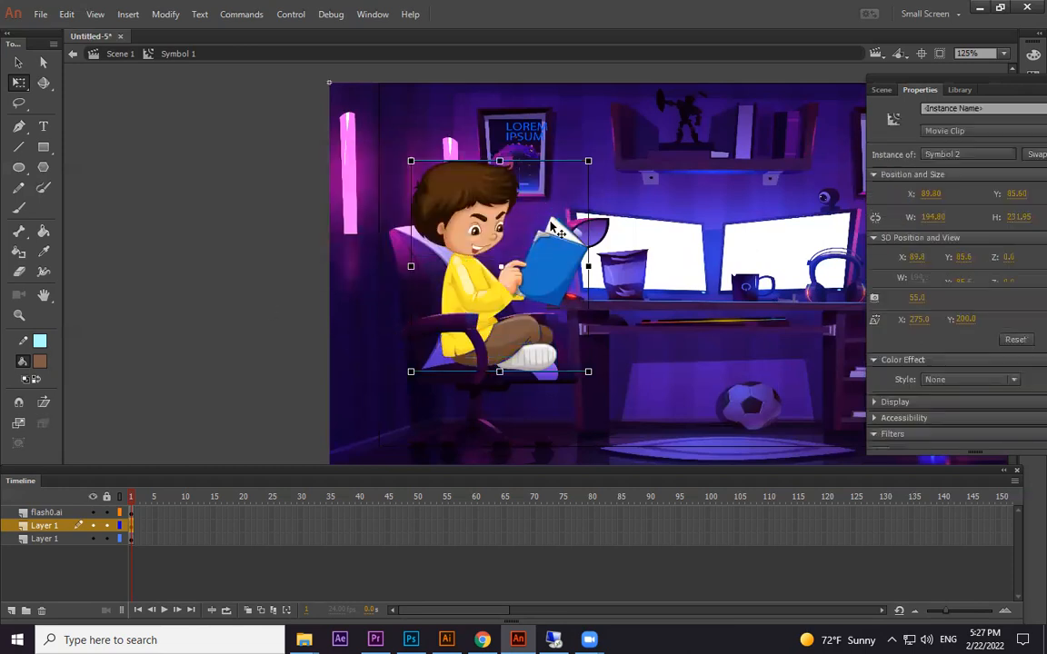
Open the boy's movie clip for editing and deselect its artwork.
click(462, 178)
double_click(497, 213)
click(202, 252)
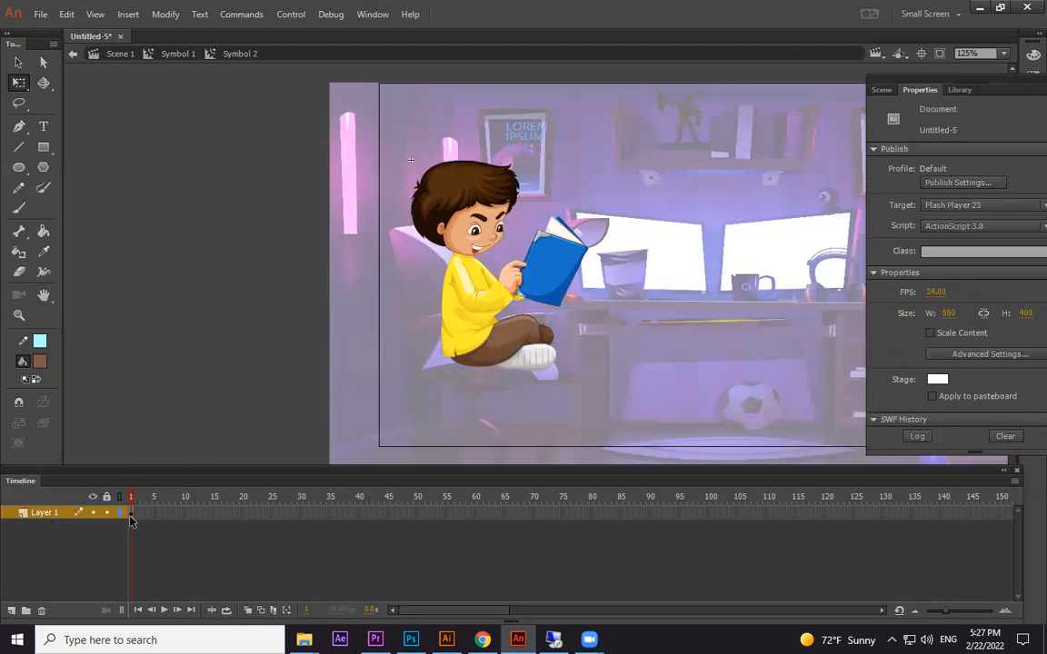
Move the head group onto a new layer at its original position and set its pivot point at the neck.
click(433, 207)
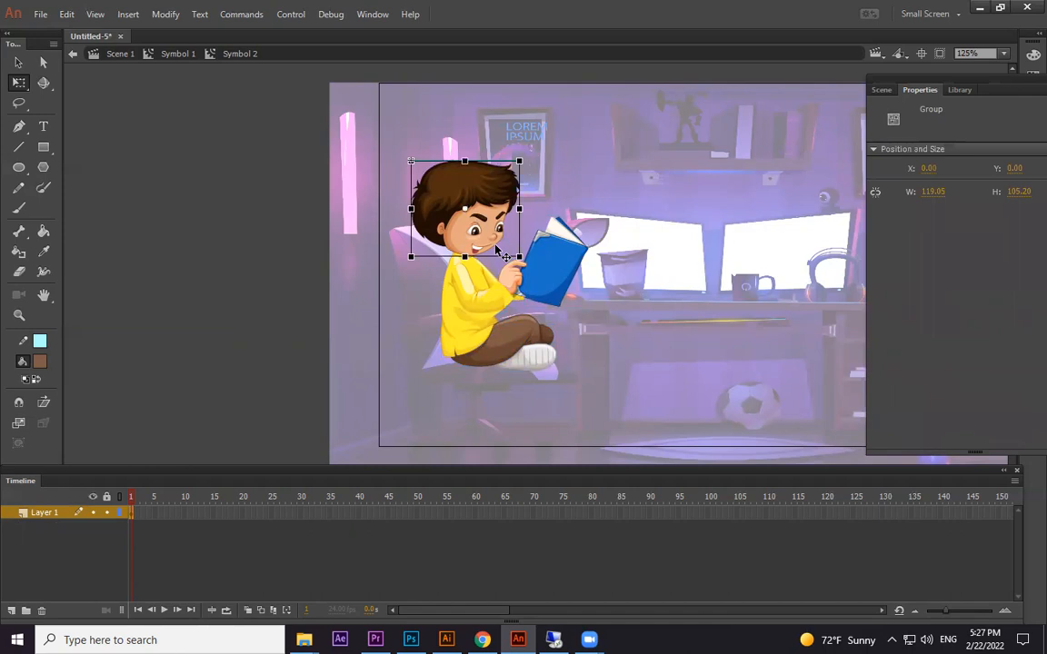
key(Delete)
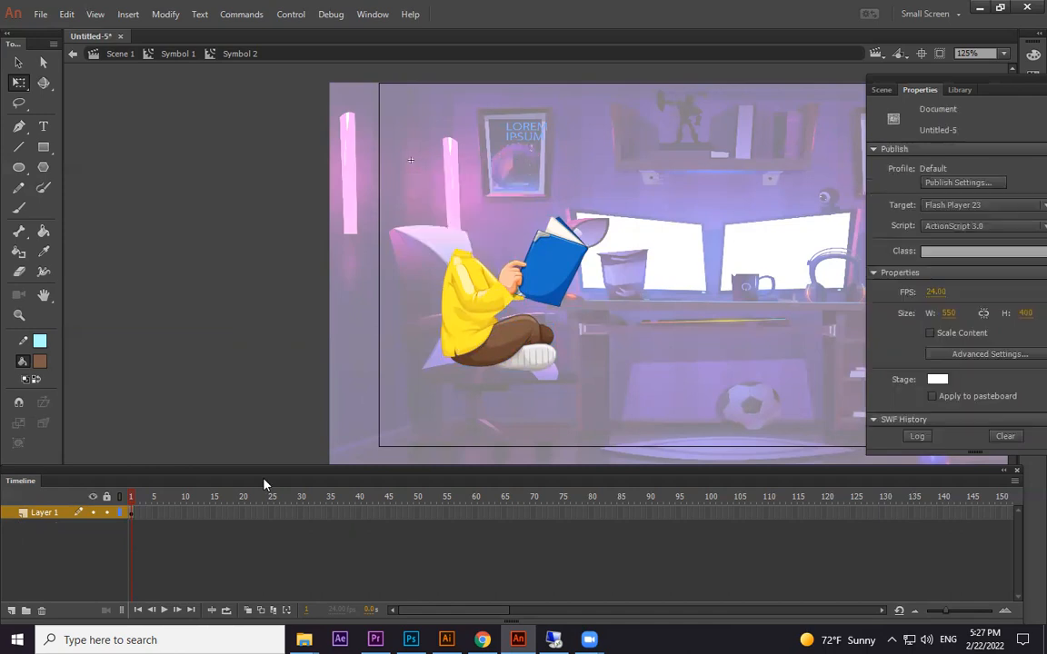
click(12, 611)
click(66, 14)
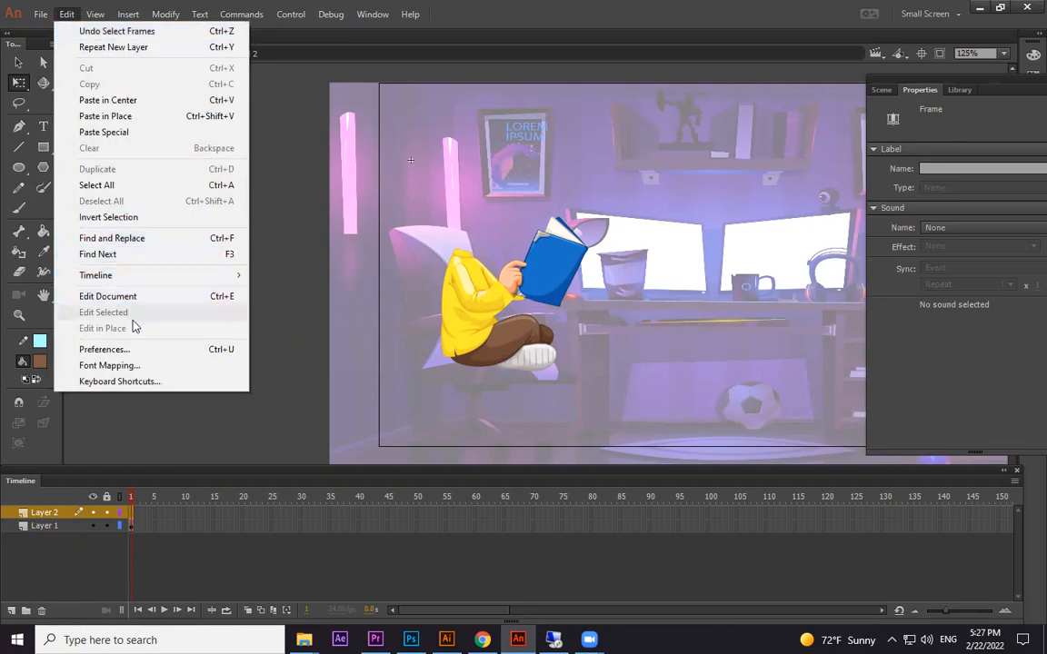
click(141, 117)
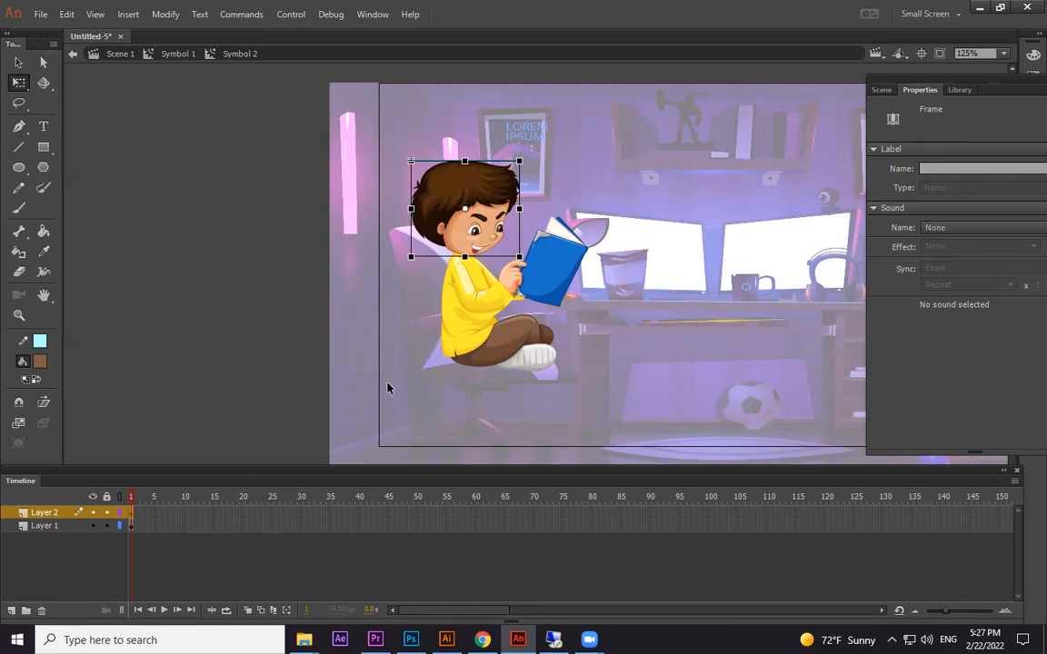
drag(465, 211, 465, 258)
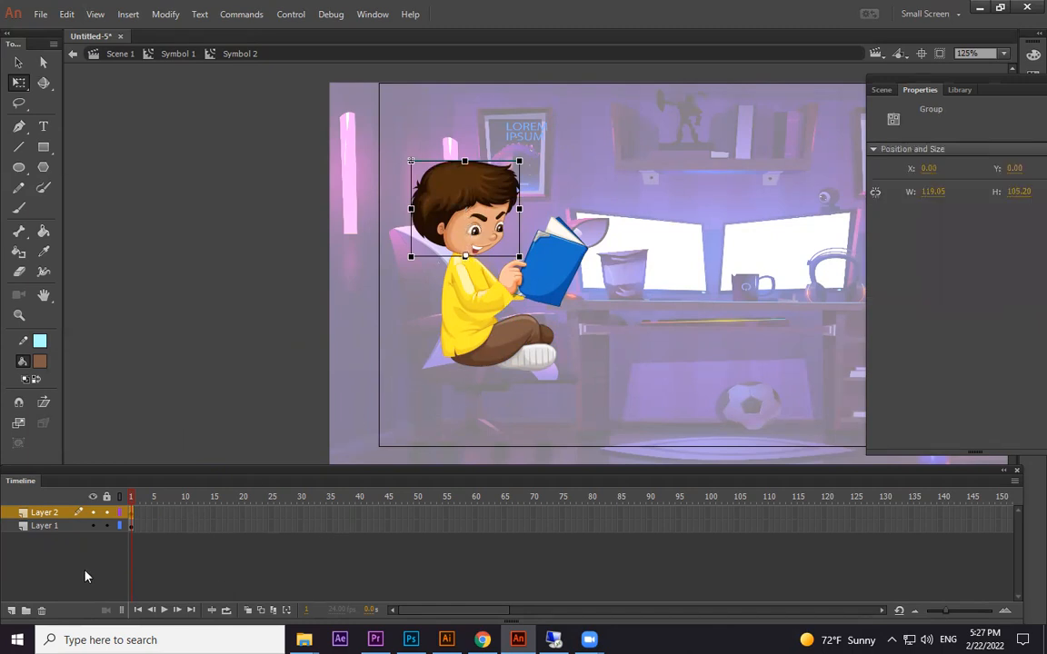
Try rotating the group of the book and hands about a pivot near the wrist.
click(514, 251)
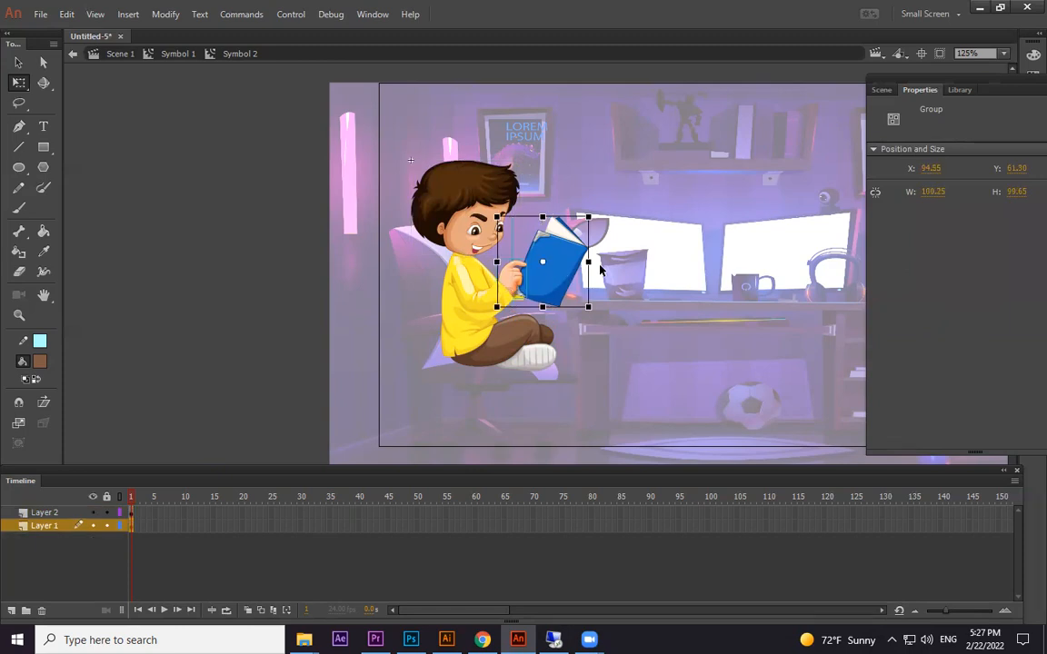
drag(535, 241, 590, 222)
drag(626, 266, 561, 284)
drag(599, 222, 609, 202)
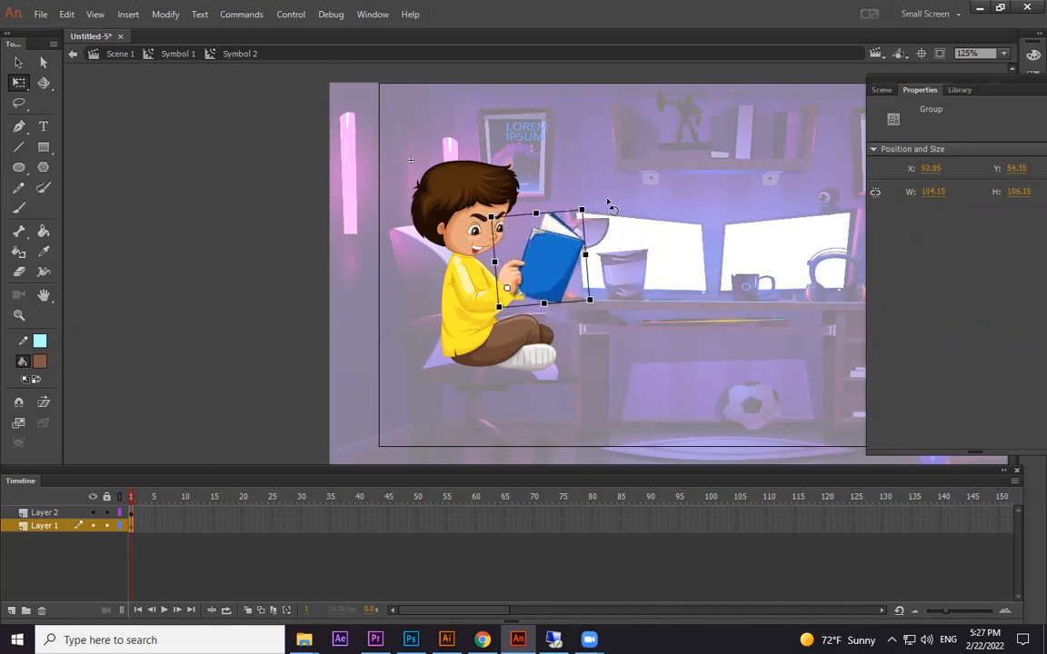
key(ctrl+z)
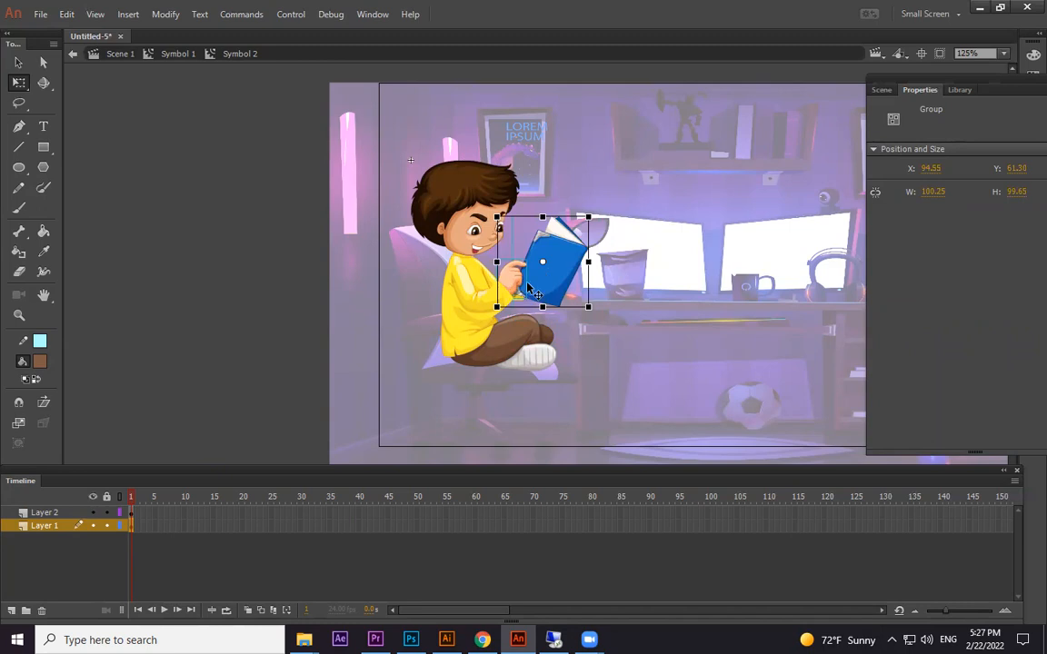
Move the group of the book and hands onto a new layer between head and body, pasted at its original position.
key(Delete)
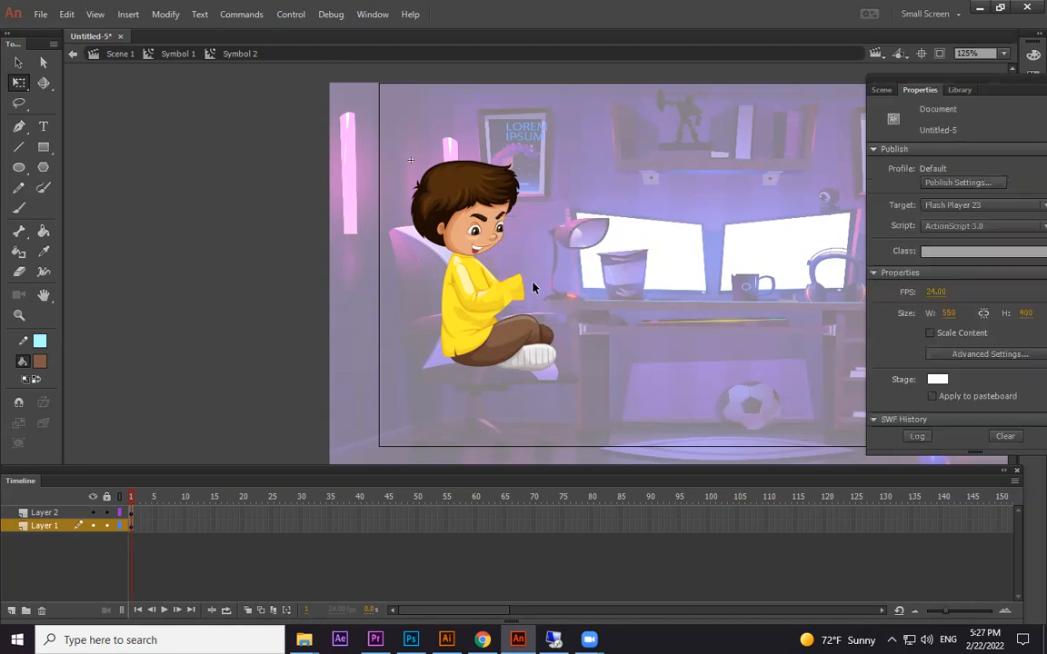
click(26, 611)
click(132, 526)
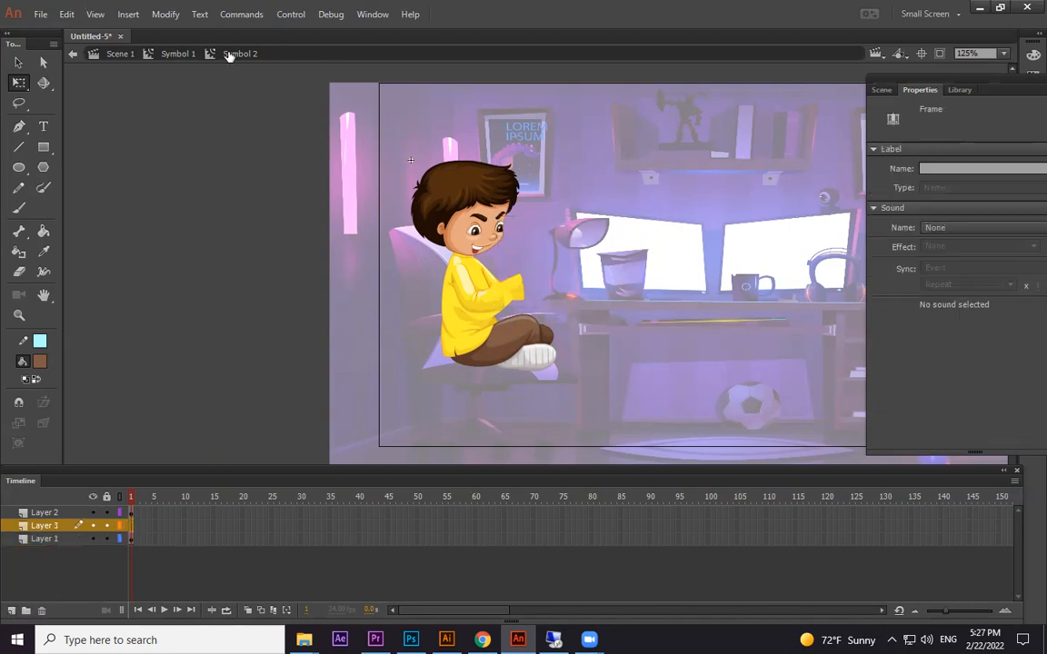
click(66, 14)
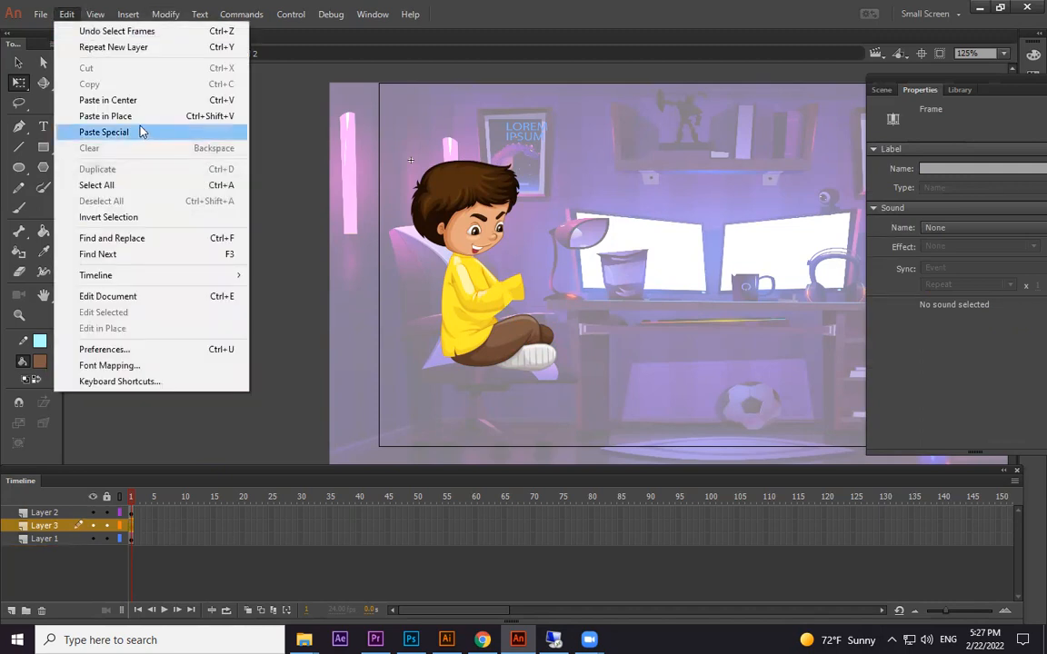
click(106, 117)
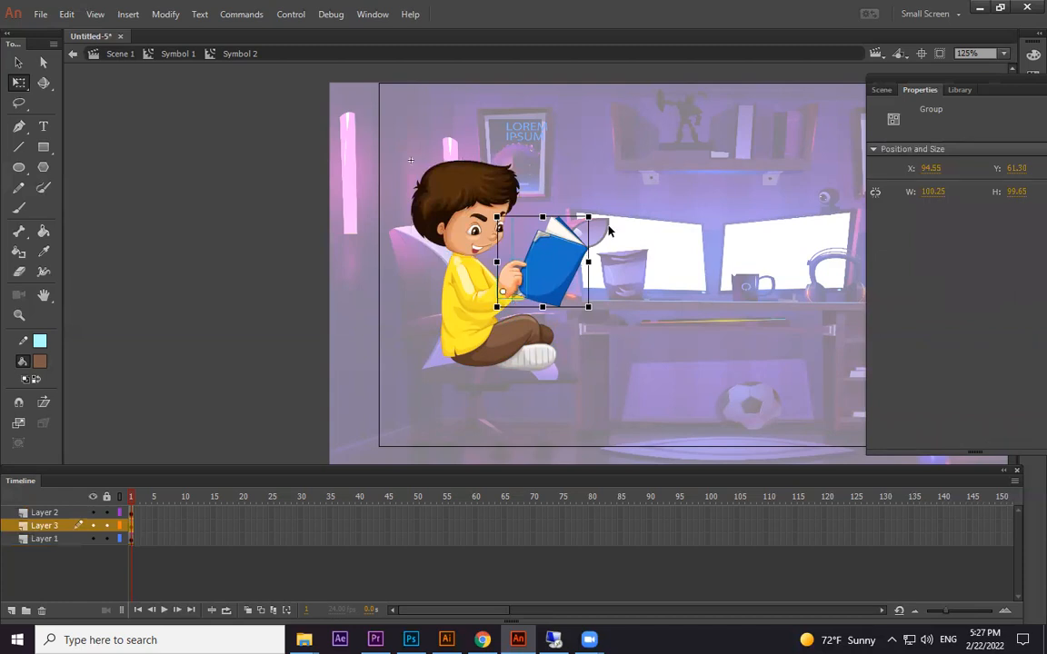
Test rotating the book group and the head about their pivots, and undo the test rotations.
mouse_move(489, 210)
mouse_down()
mouse_move(495, 205)
mouse_move(483, 202)
mouse_up()
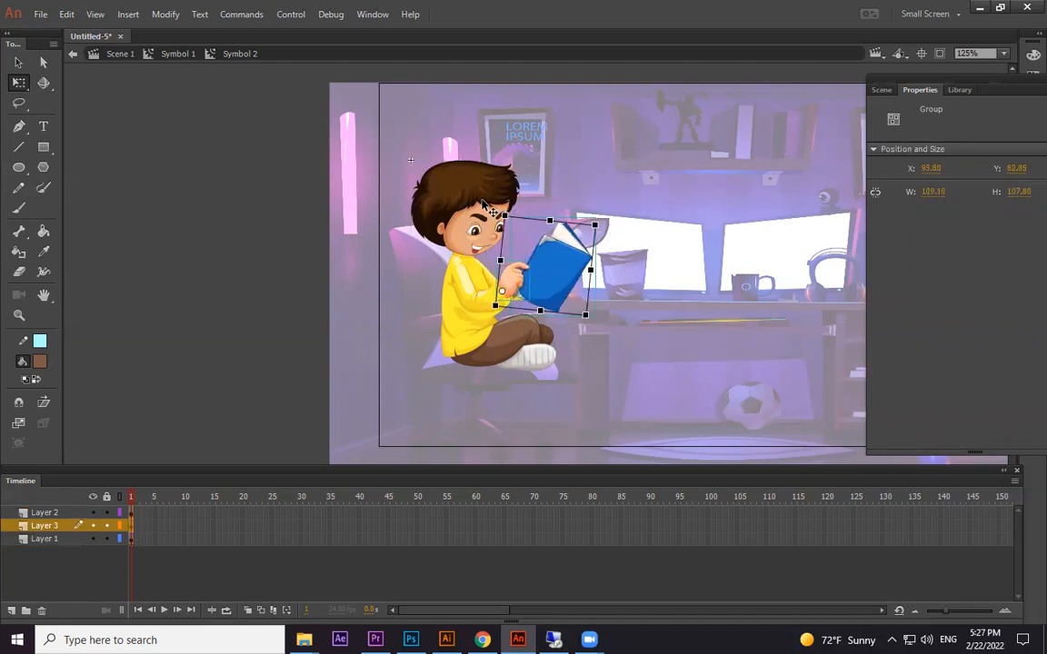
click(480, 193)
drag(482, 149, 526, 171)
key(ctrl+z)
key(ctrl+y)
key(ctrl+z)
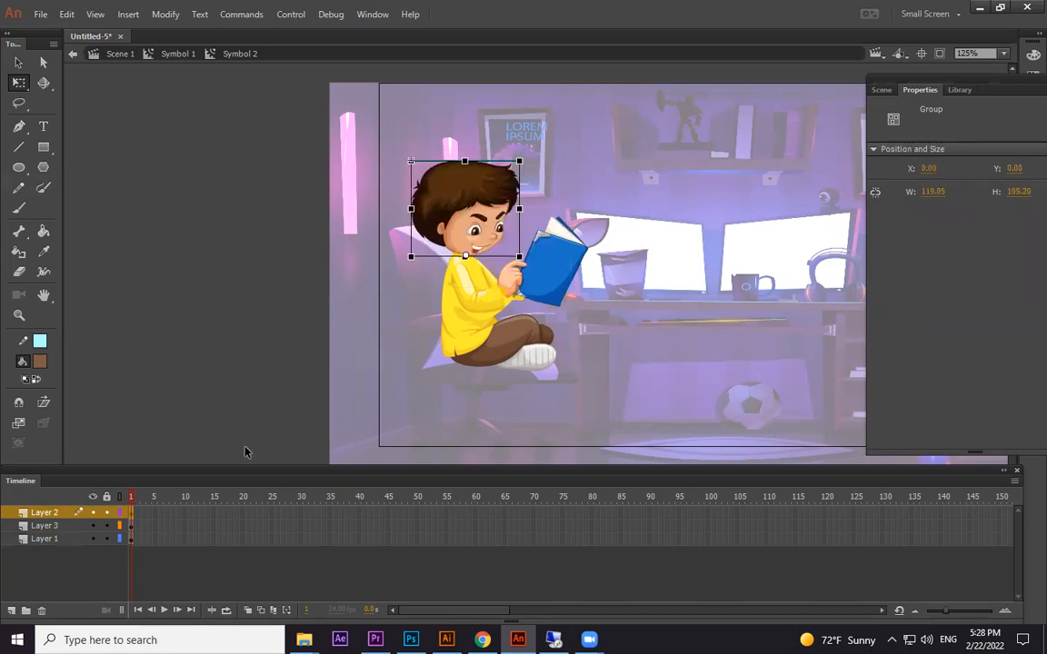
click(211, 304)
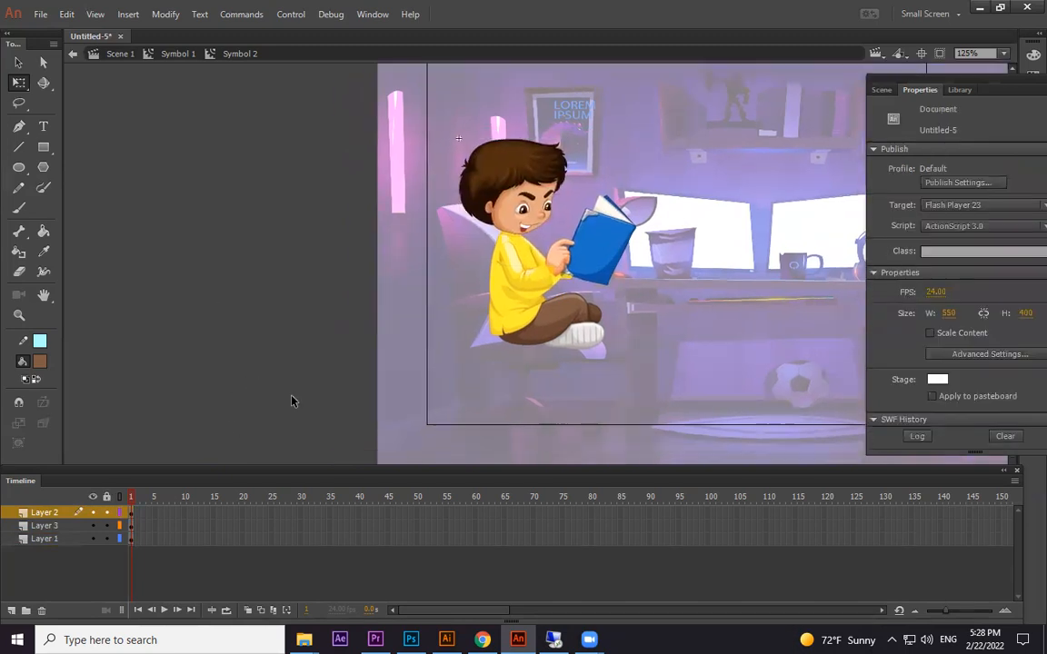
Examine the head and book groups up close to check how they are separated on their layers.
key(ctrl+=)
drag(322, 325, 497, 314)
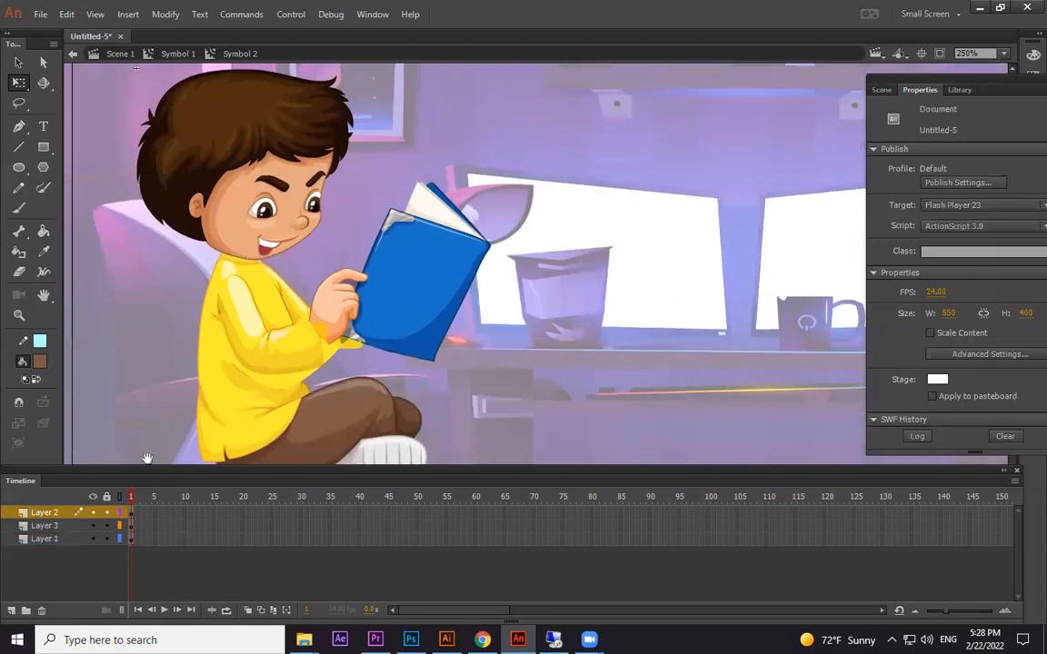
click(272, 198)
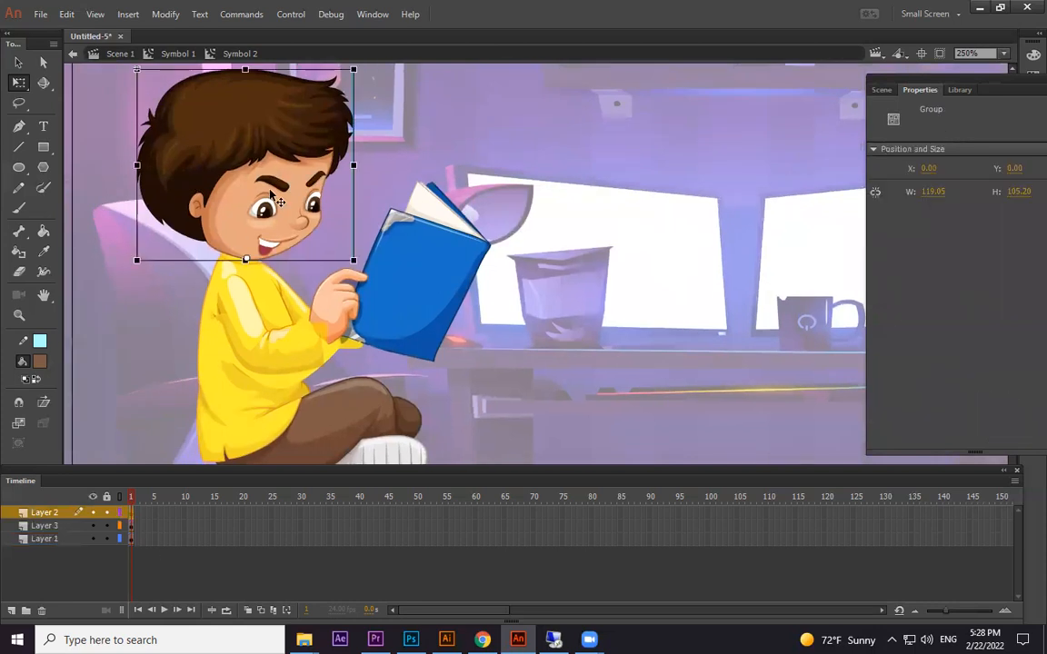
click(446, 274)
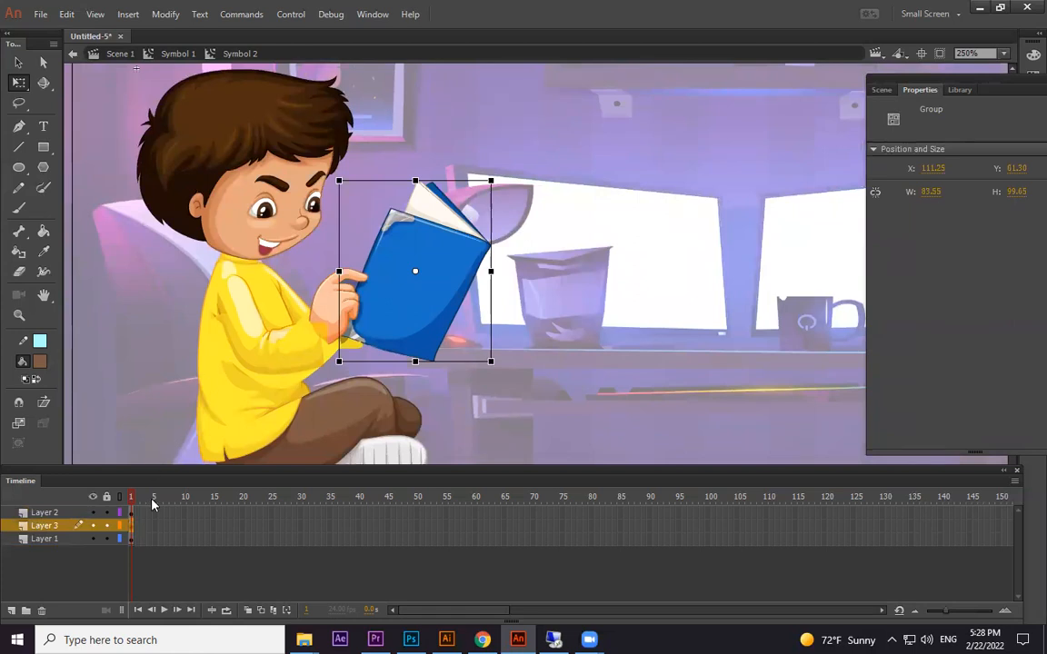
click(233, 178)
key(ctrl+minus)
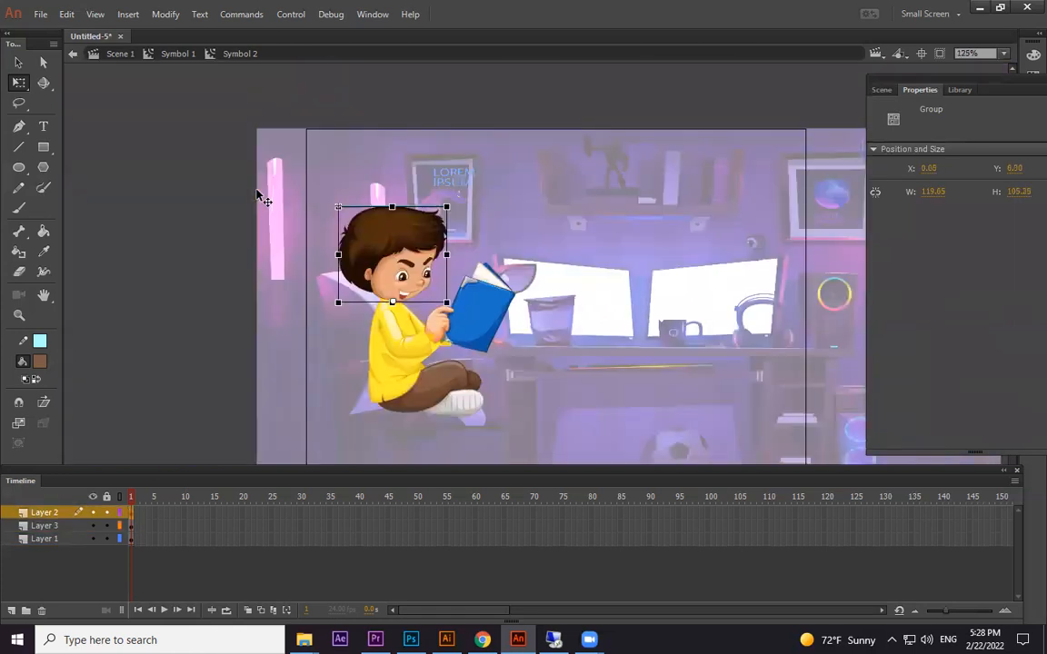
key(ctrl+equal)
drag(575, 364, 486, 277)
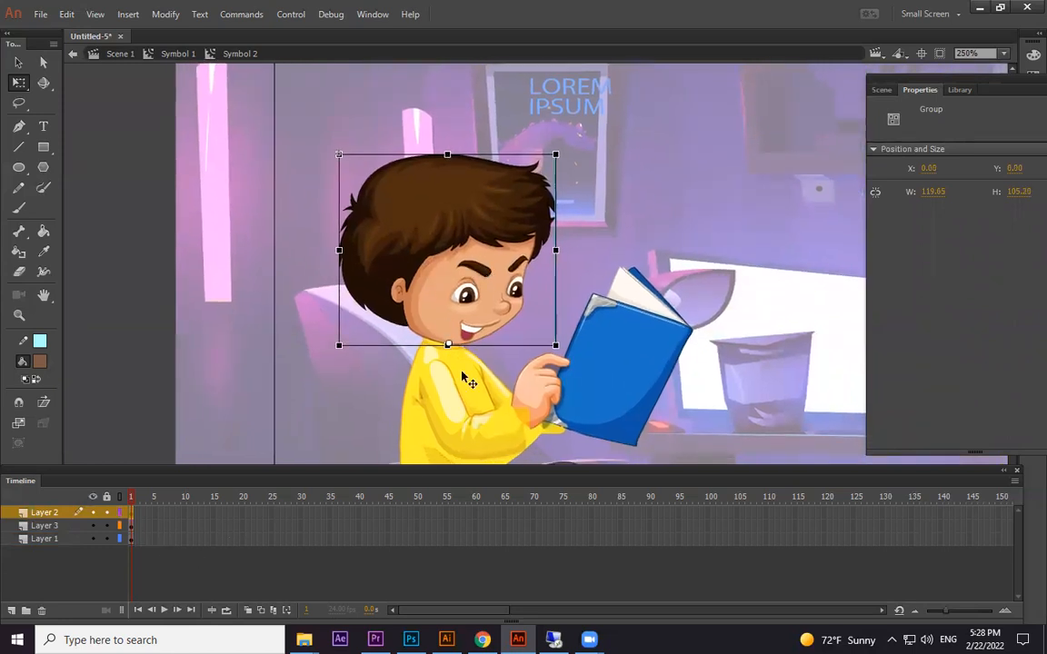
Return to Scene 1, go to the end of the zoom animation, and reopen the boy's nested movie clip.
click(101, 53)
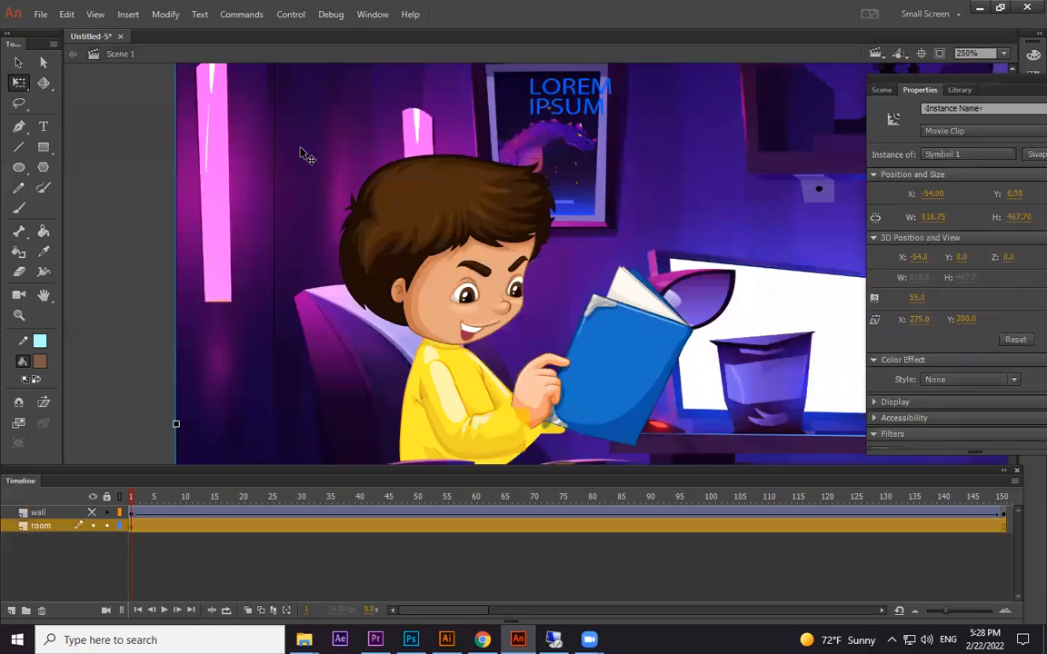
click(1003, 514)
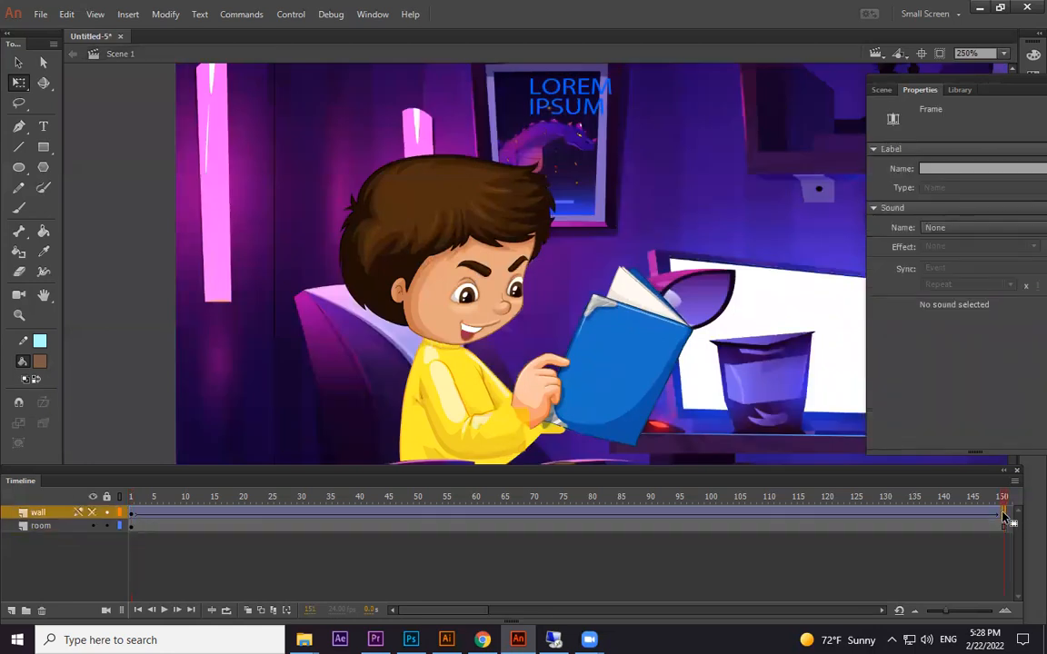
double_click(472, 287)
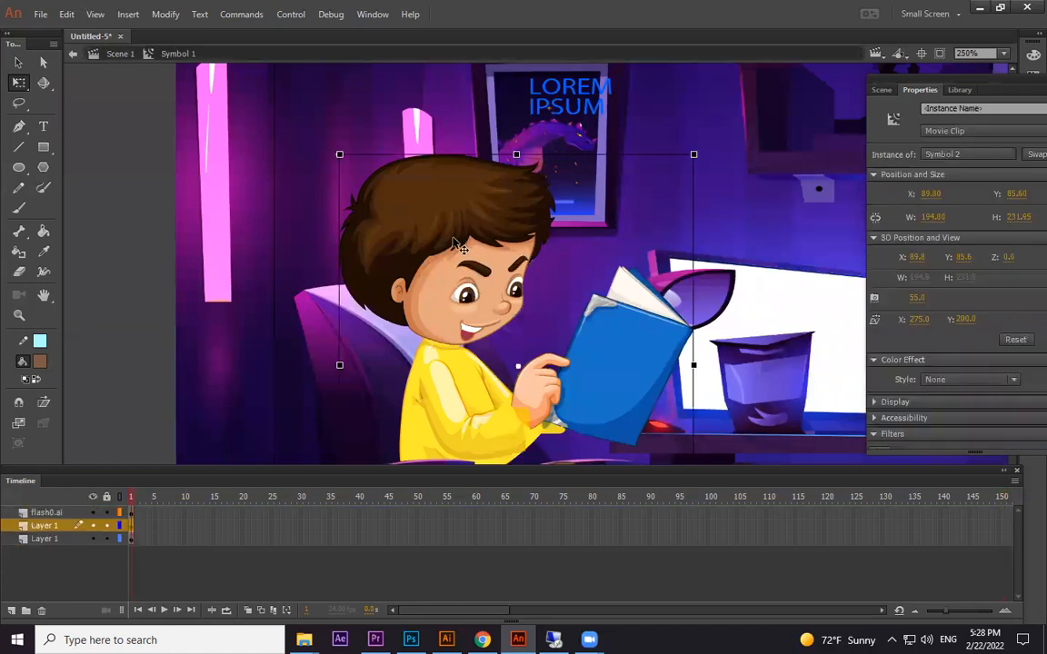
double_click(456, 253)
scroll(418, 382, down, 1)
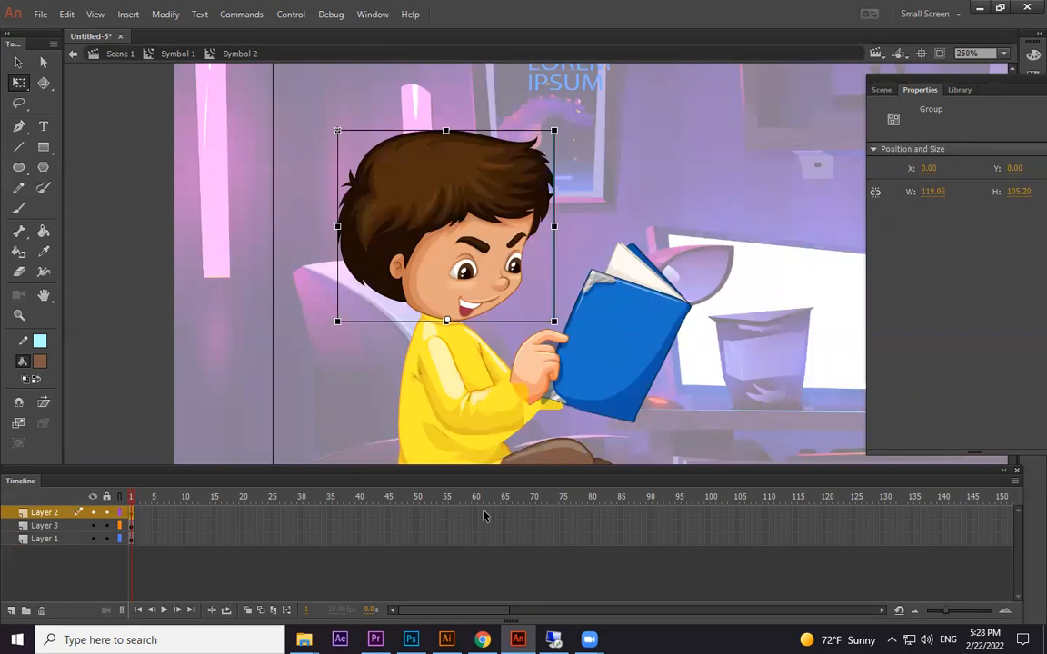
Show the wall layer in Scene 1 and scrub the main timeline to frame 150 to preview the zoom.
click(116, 53)
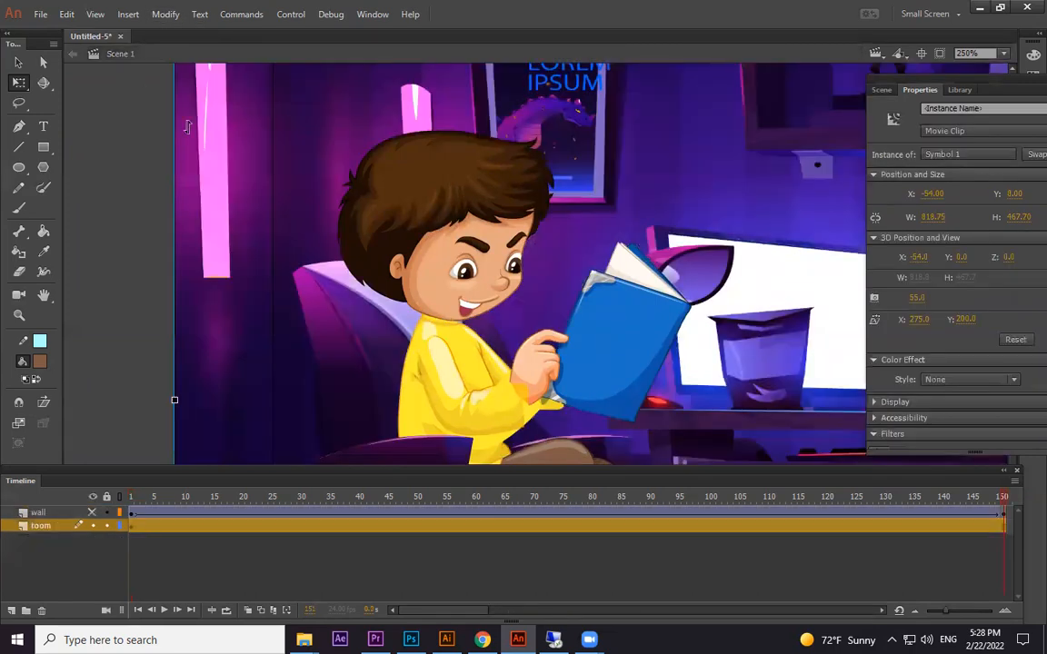
drag(751, 499, 972, 498)
drag(127, 498, 681, 505)
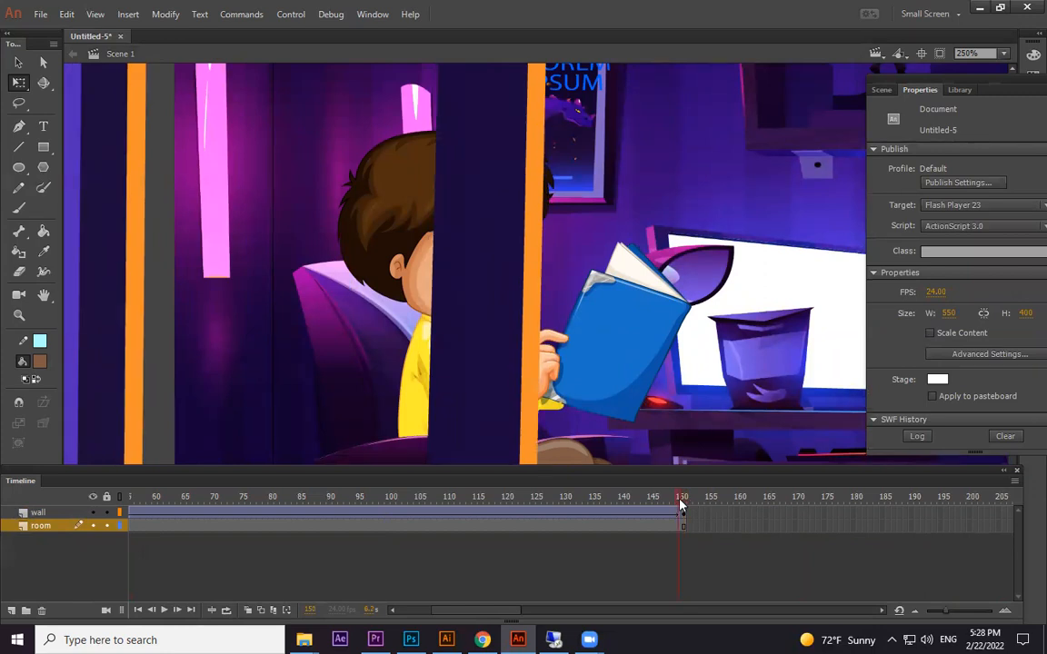
Hide the wall layer in Scene 1 and open the boy's nested movie clip, Symbol 2, through the room symbol.
drag(681, 505, 988, 497)
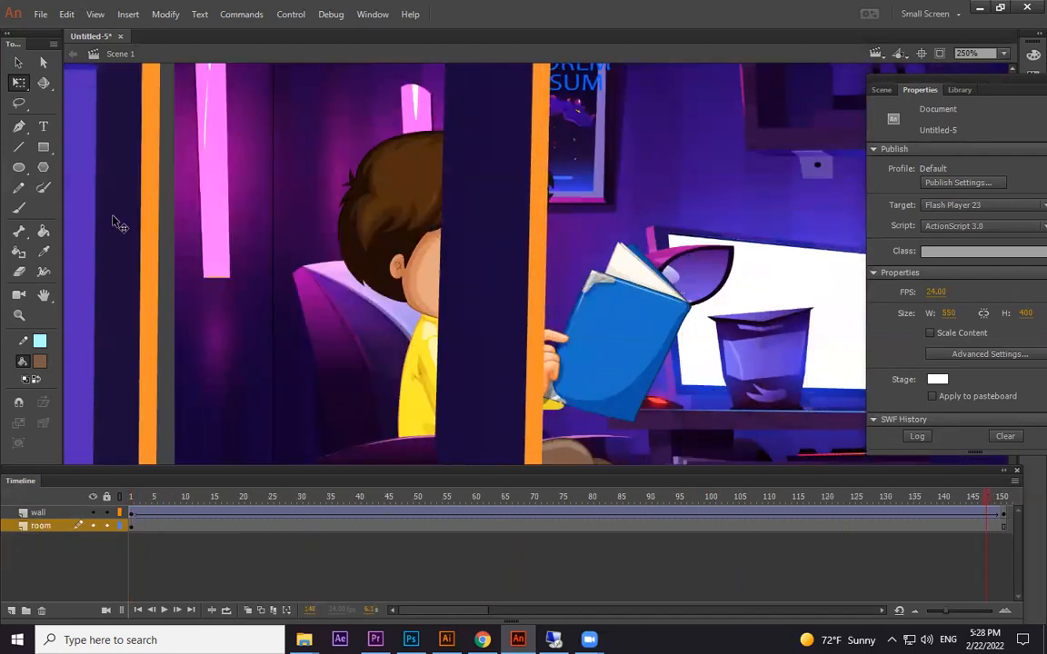
double_click(406, 209)
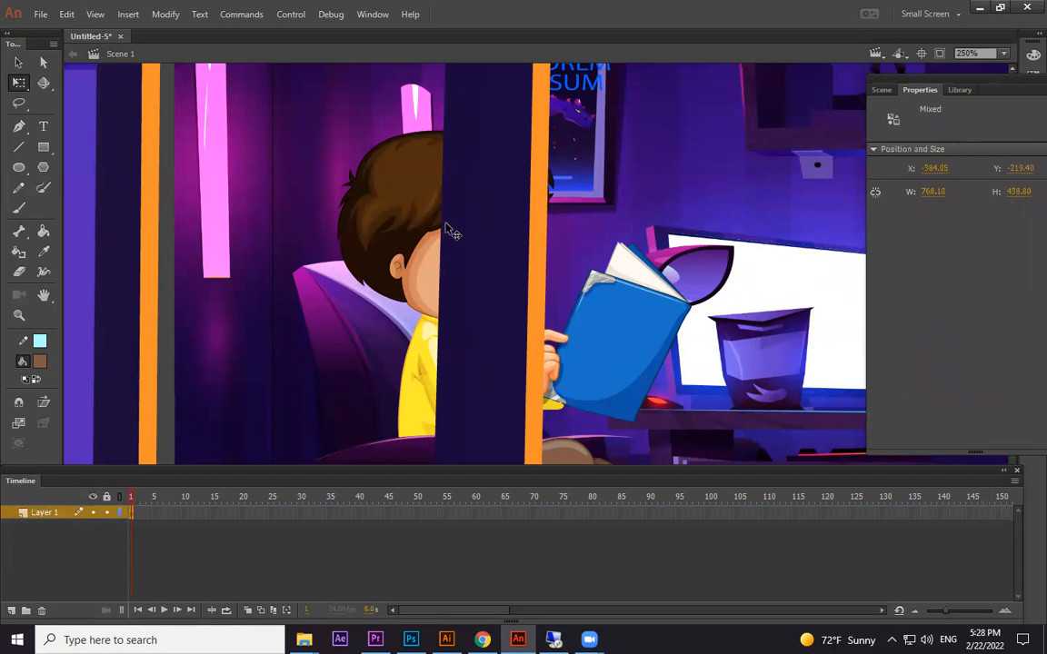
click(114, 53)
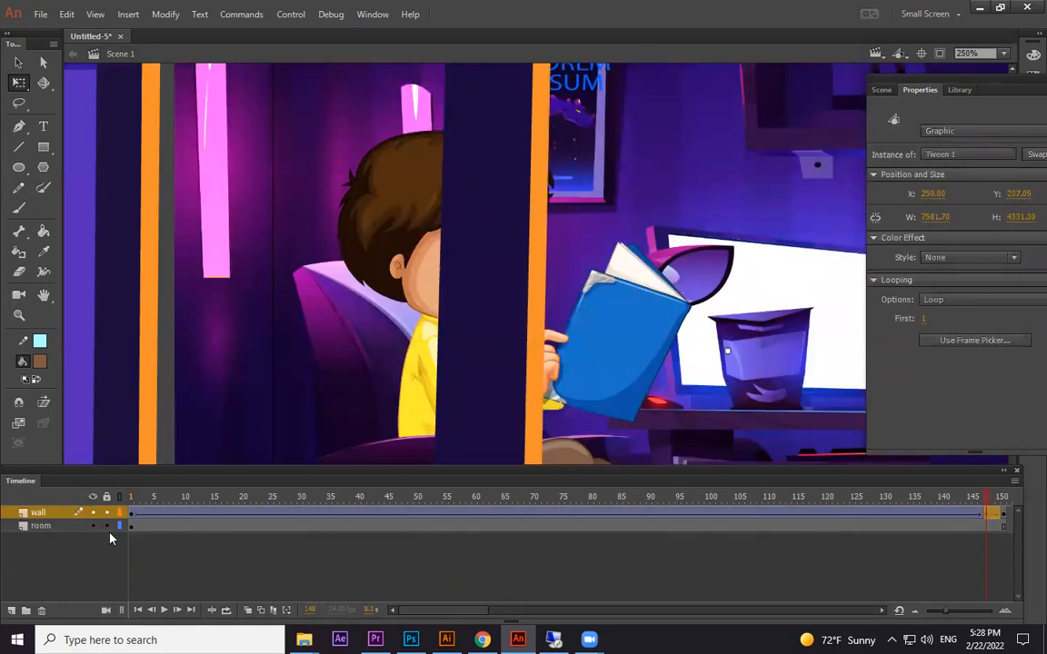
click(92, 497)
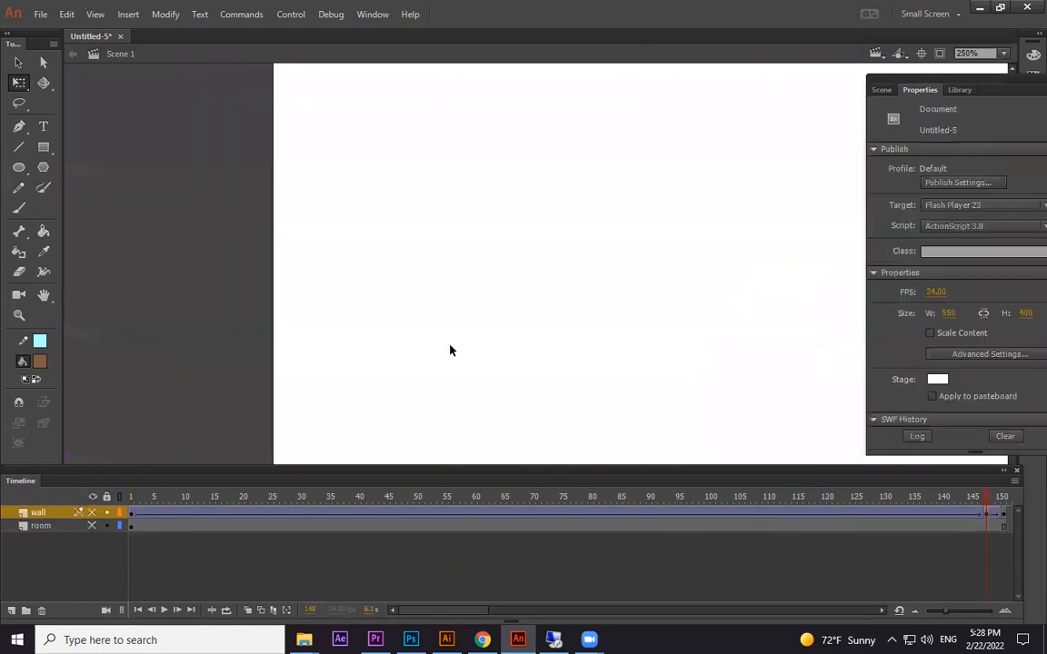
click(93, 526)
double_click(436, 248)
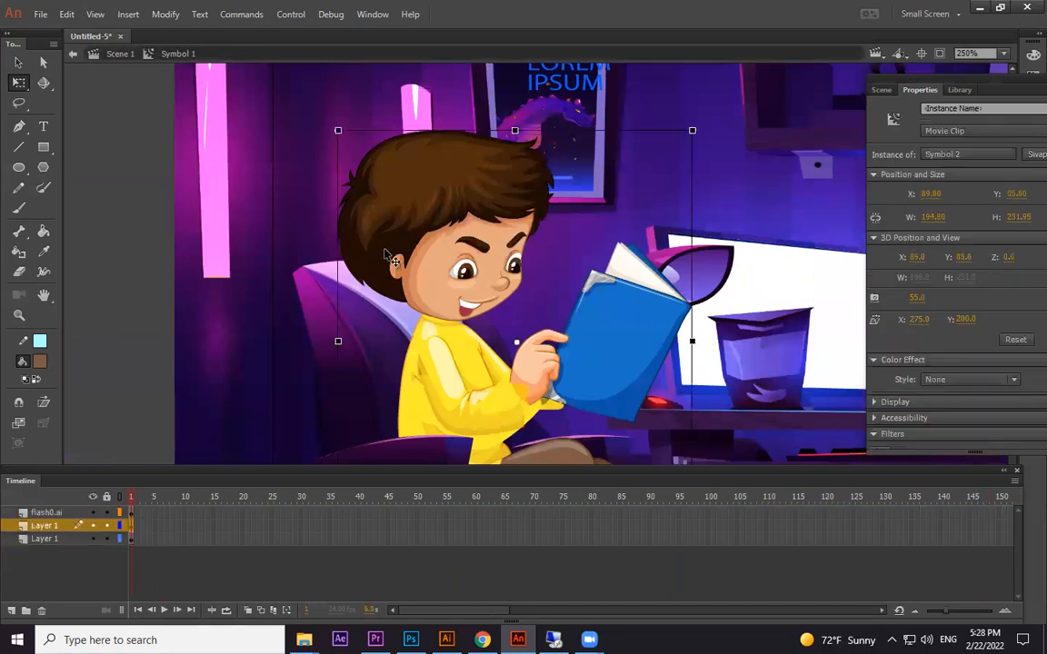
double_click(451, 245)
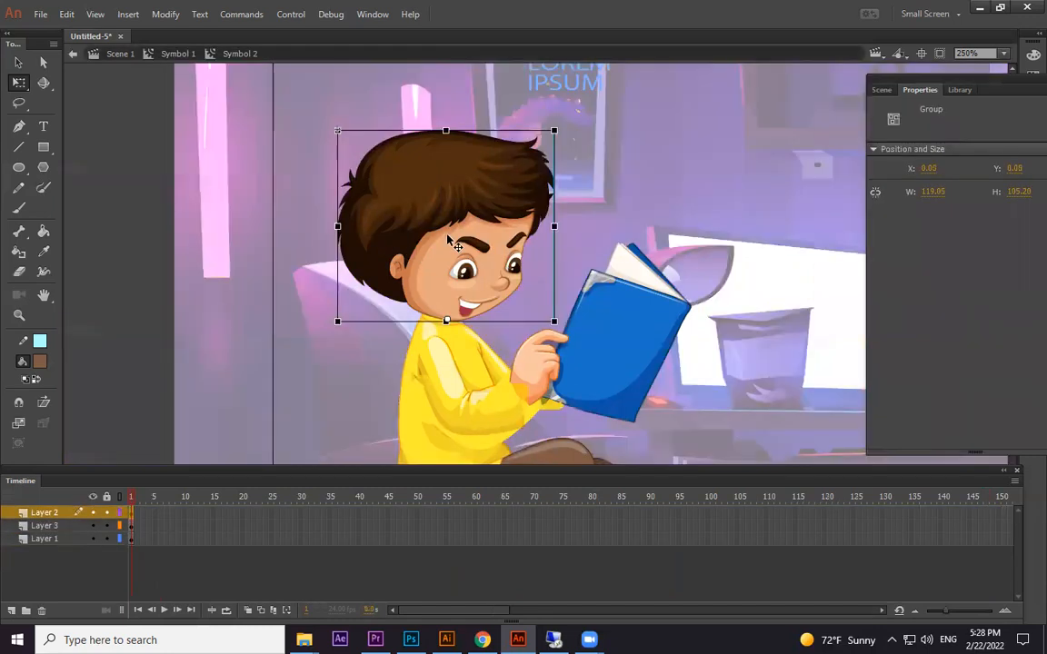
Insert keyframes at frame 150 on all three layers of the boy's movie clip.
click(1003, 514)
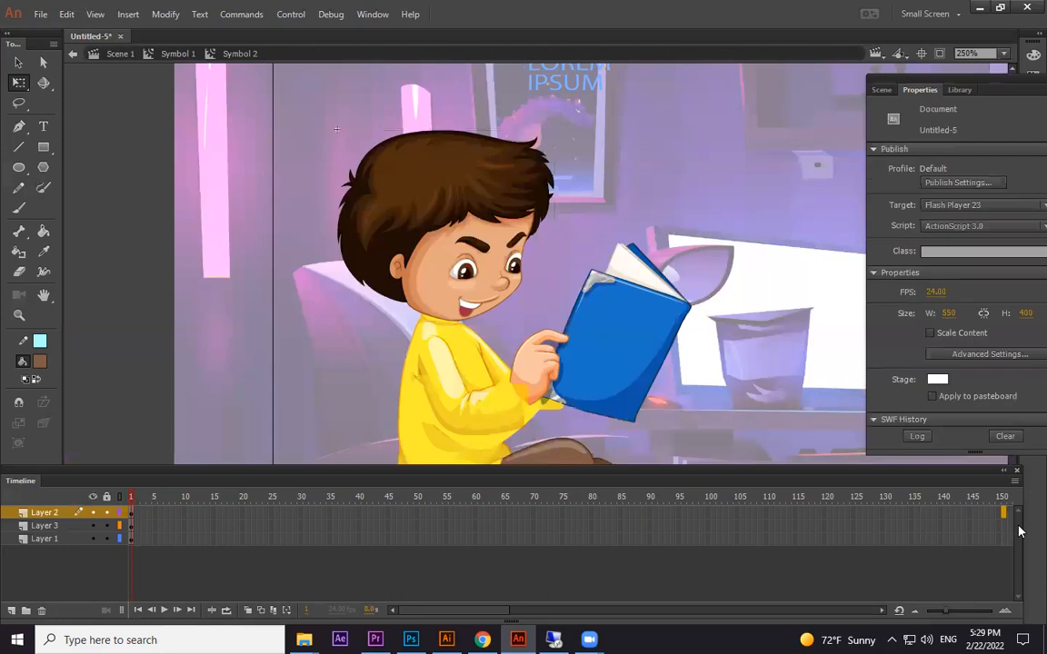
drag(1024, 524, 1041, 523)
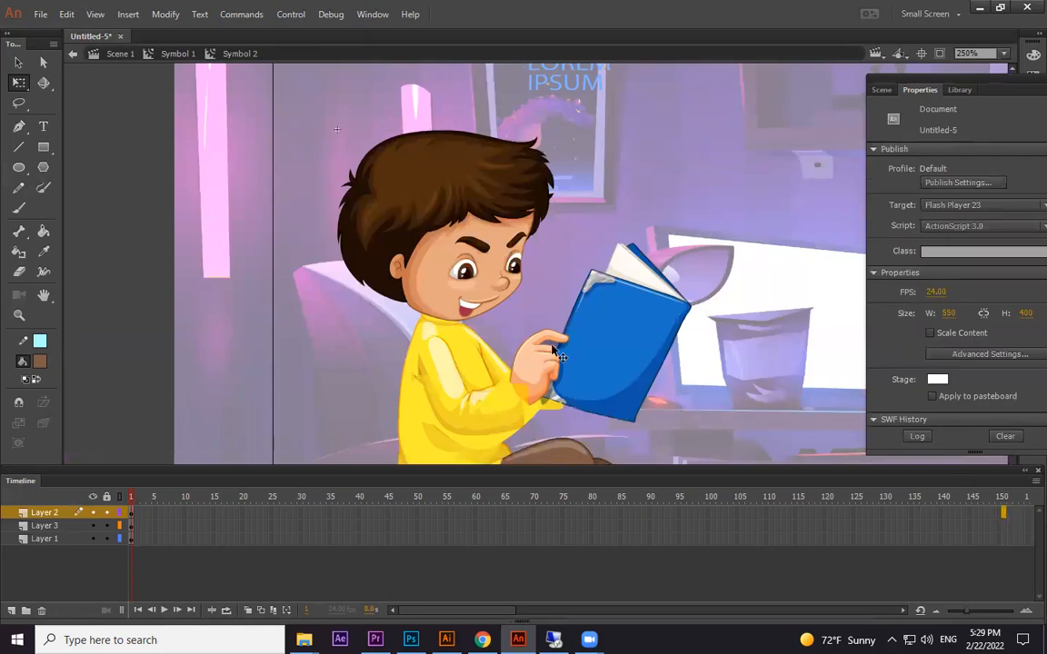
key(ctrl+minus)
drag(662, 325, 525, 299)
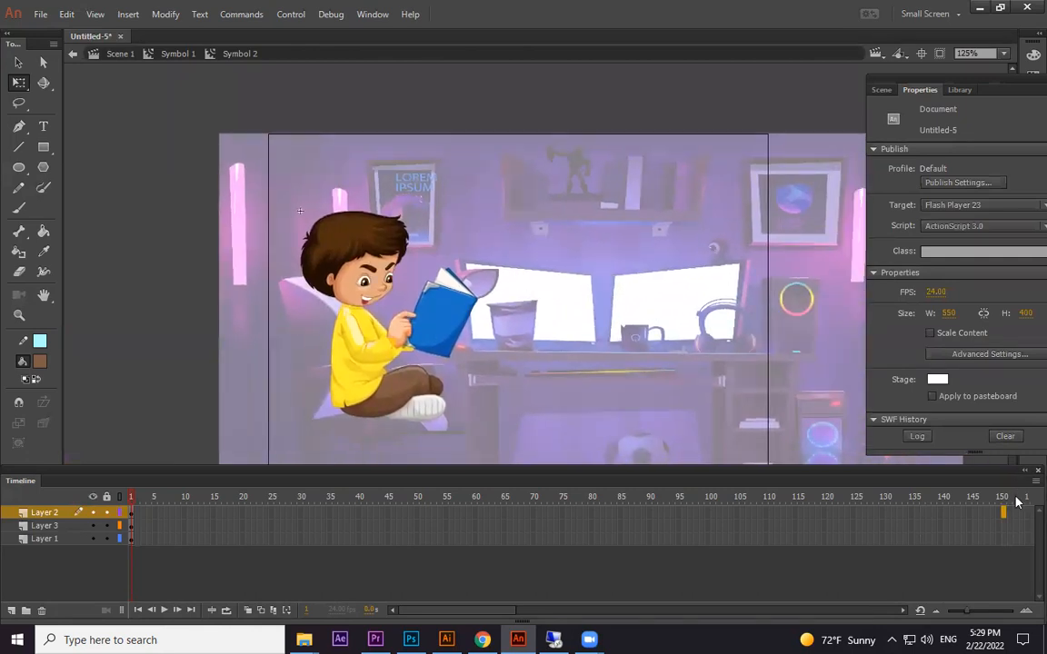
click(382, 262)
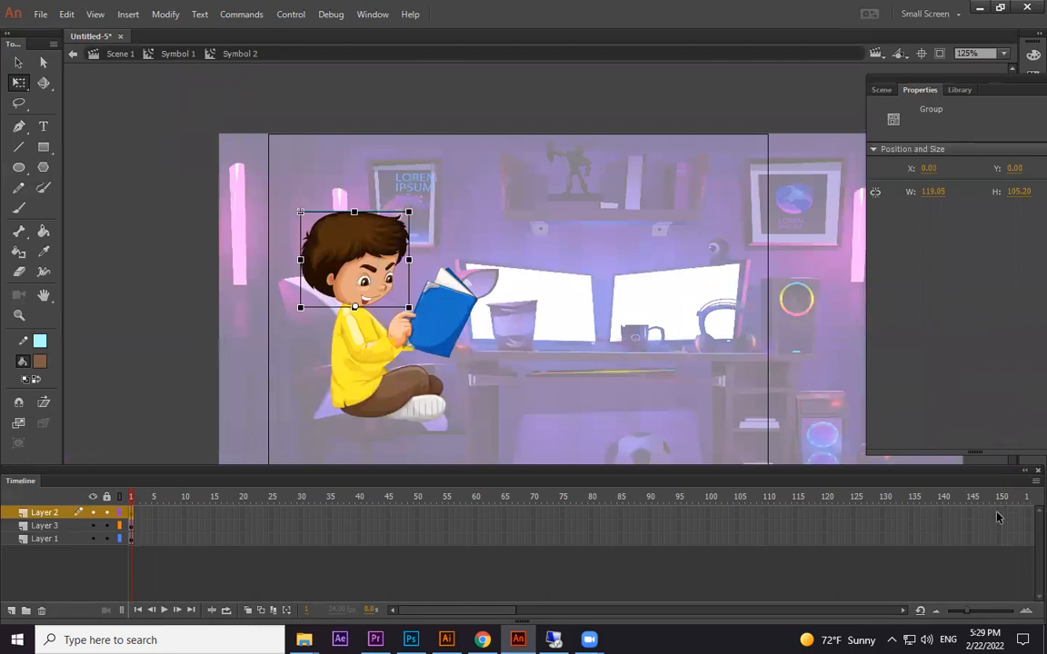
drag(996, 516, 997, 543)
key(F5)
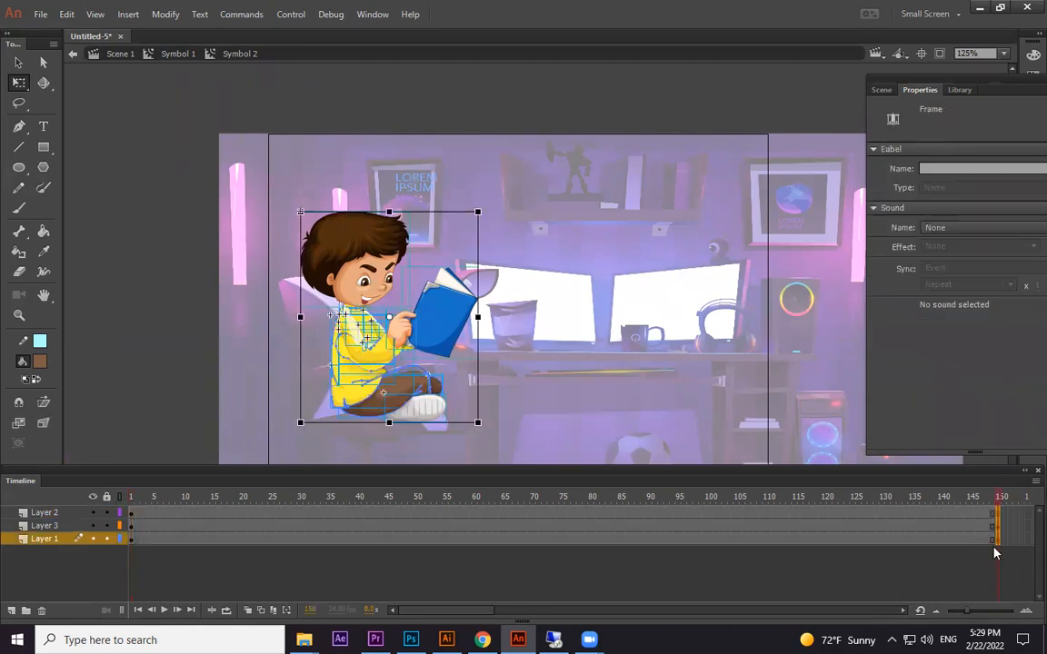
drag(1016, 527, 1025, 528)
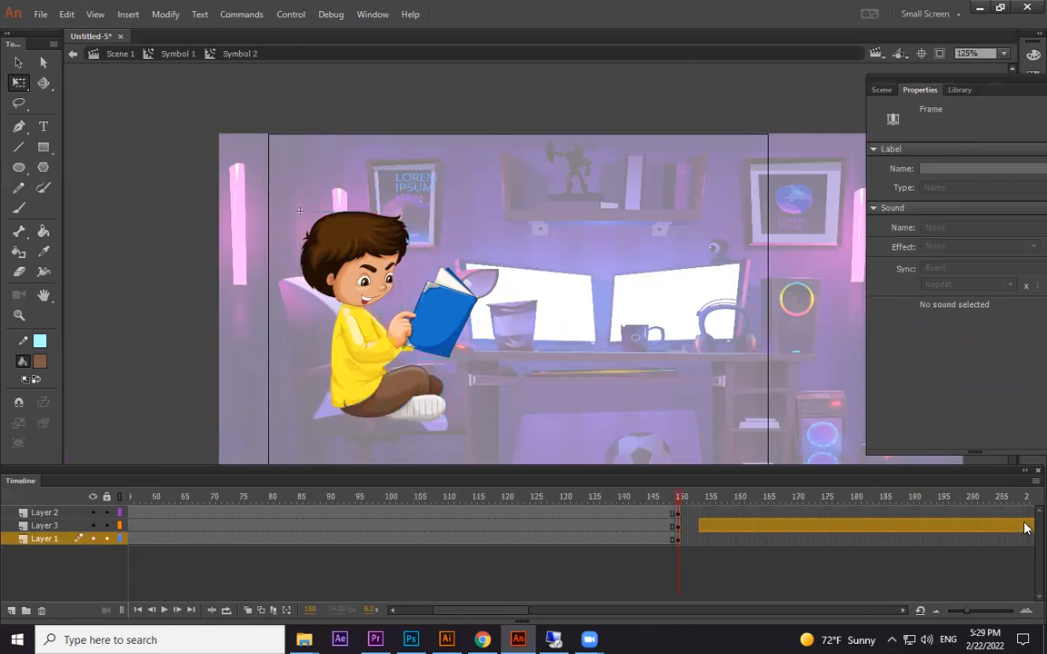
click(736, 538)
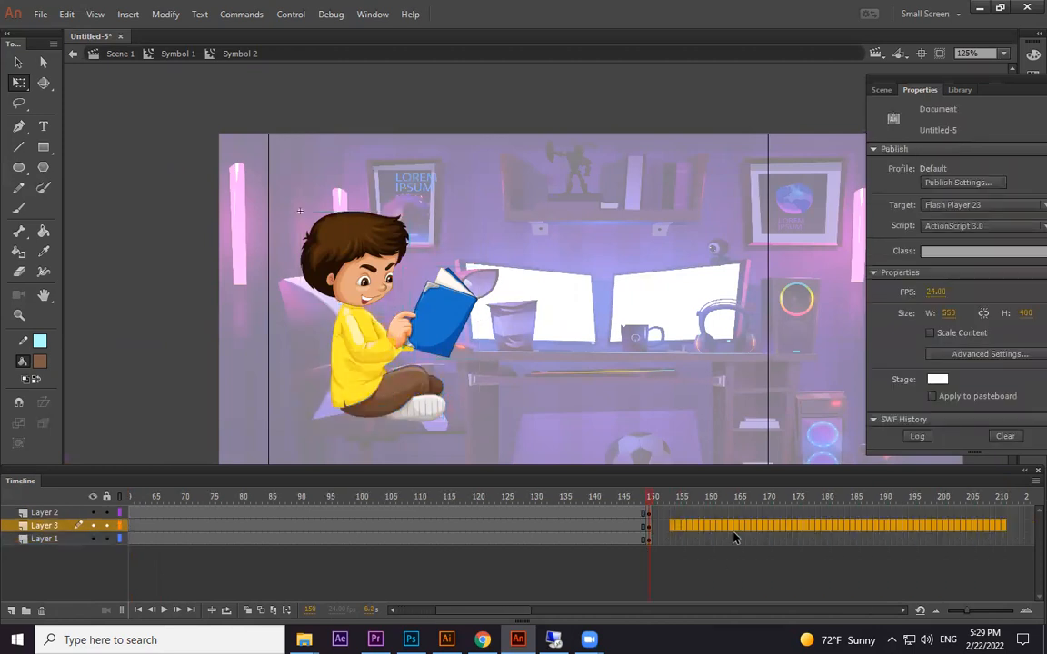
click(647, 513)
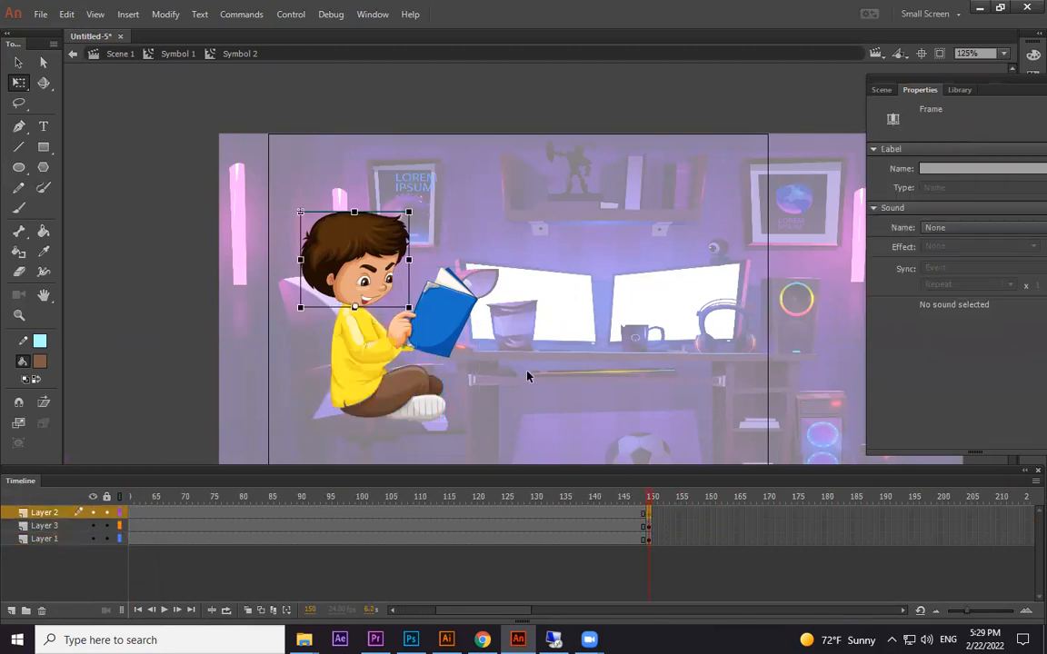
click(696, 514)
right_click(696, 514)
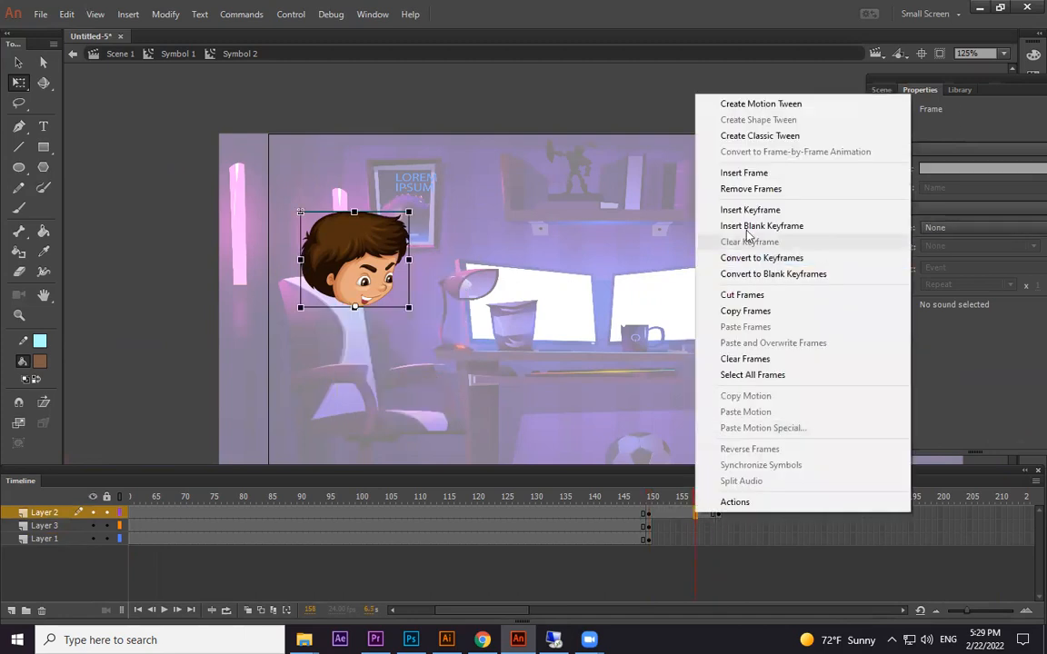
click(759, 136)
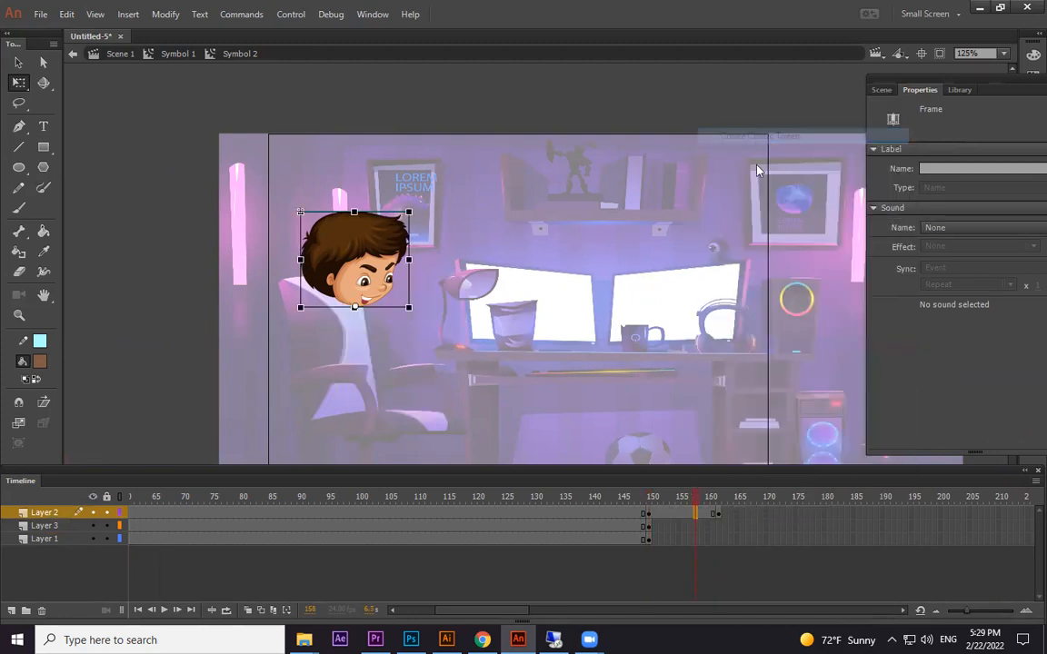
click(718, 514)
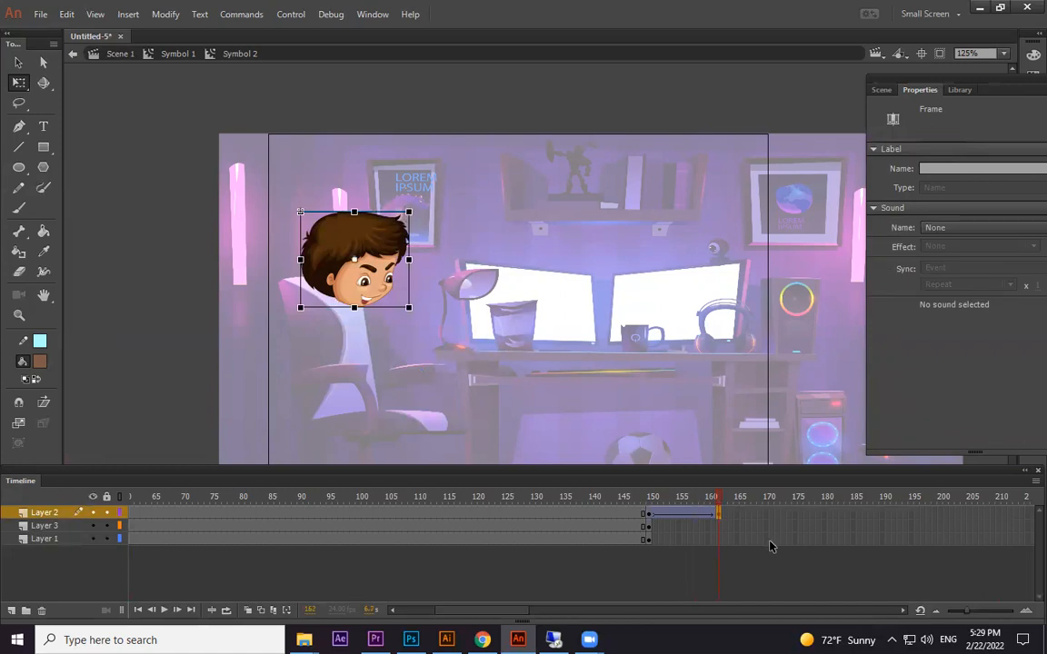
key(ctrl+b)
Create a classic tween on the head layer at frame 150 and move the head's pivot to the neck.
click(647, 497)
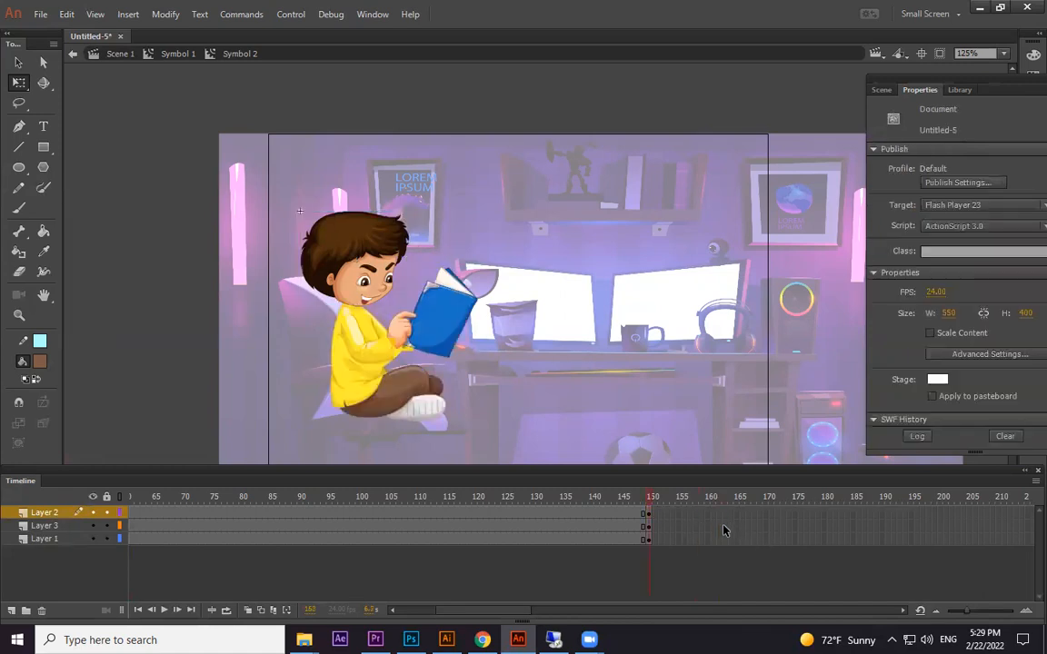
click(647, 514)
right_click(647, 513)
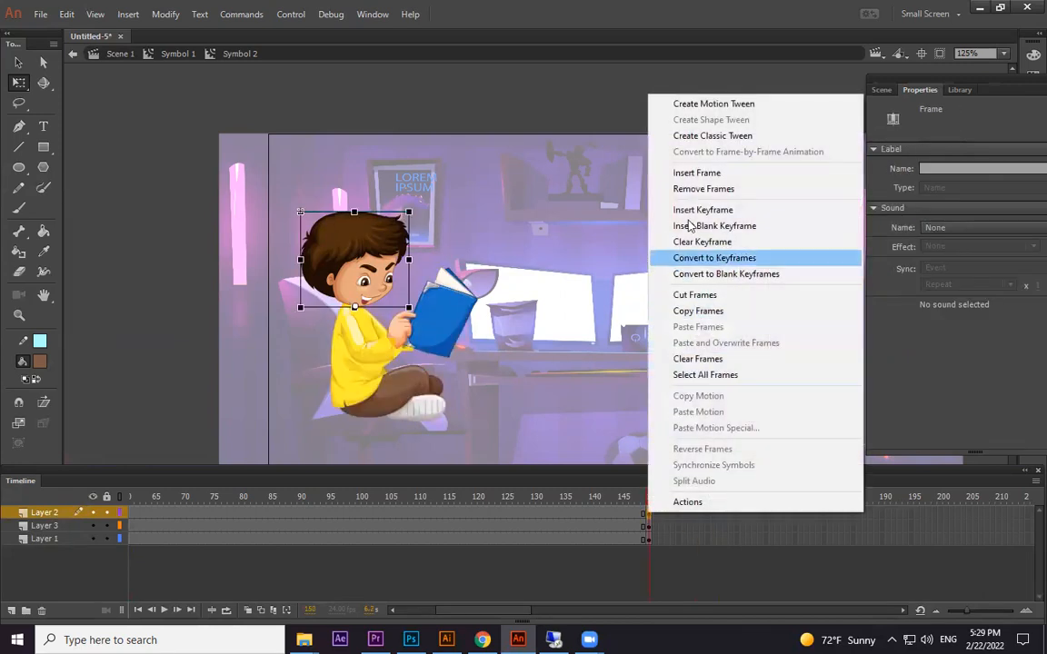
click(713, 136)
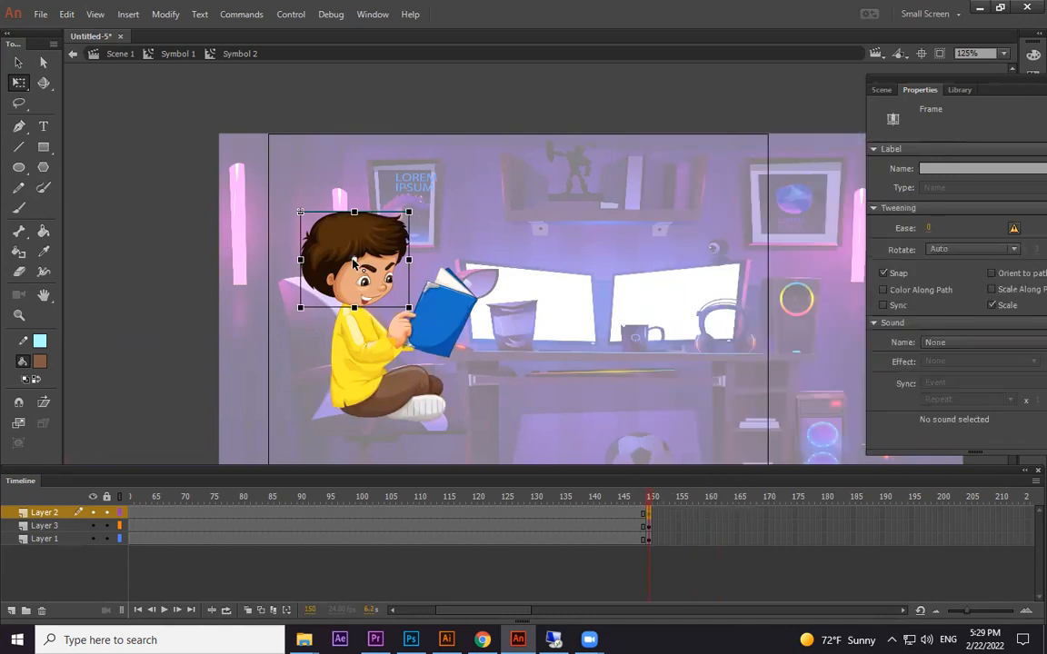
click(318, 273)
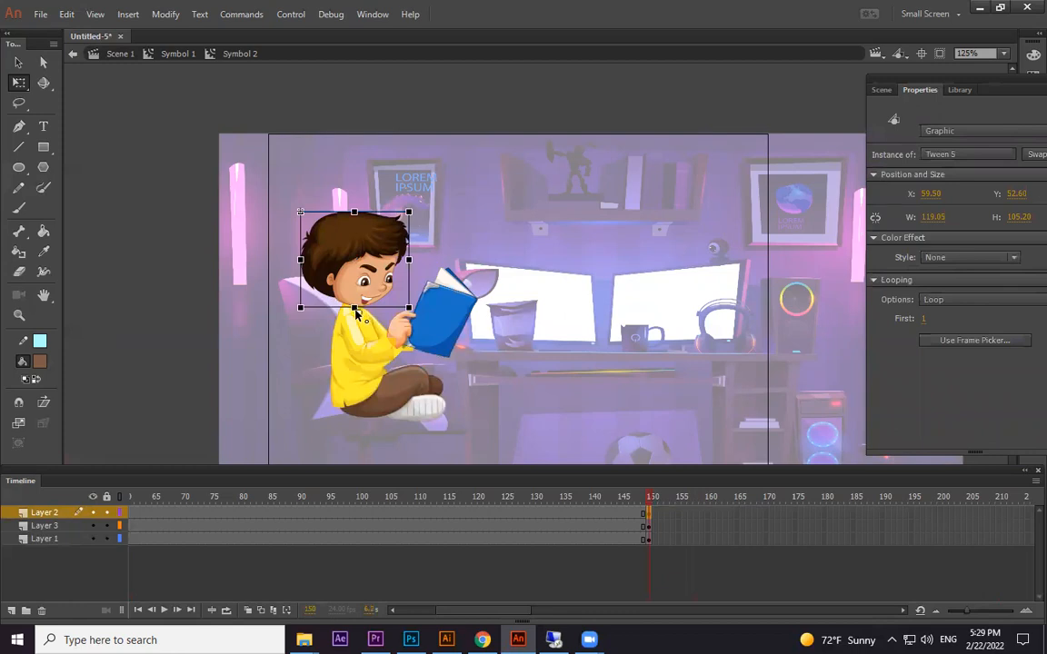
drag(421, 221, 424, 223)
key(ctrl+z)
Keyframe the head tilted down toward the book at frame 166, with the book and body layers extended to that frame.
click(743, 513)
key(F6)
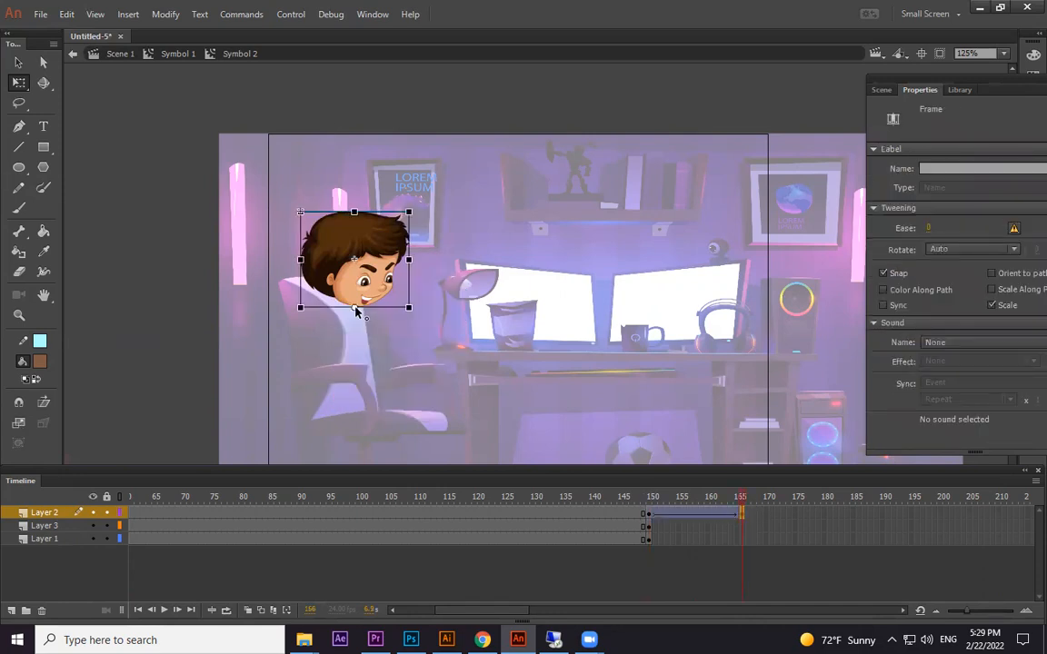
drag(743, 527, 749, 542)
key(F5)
click(743, 513)
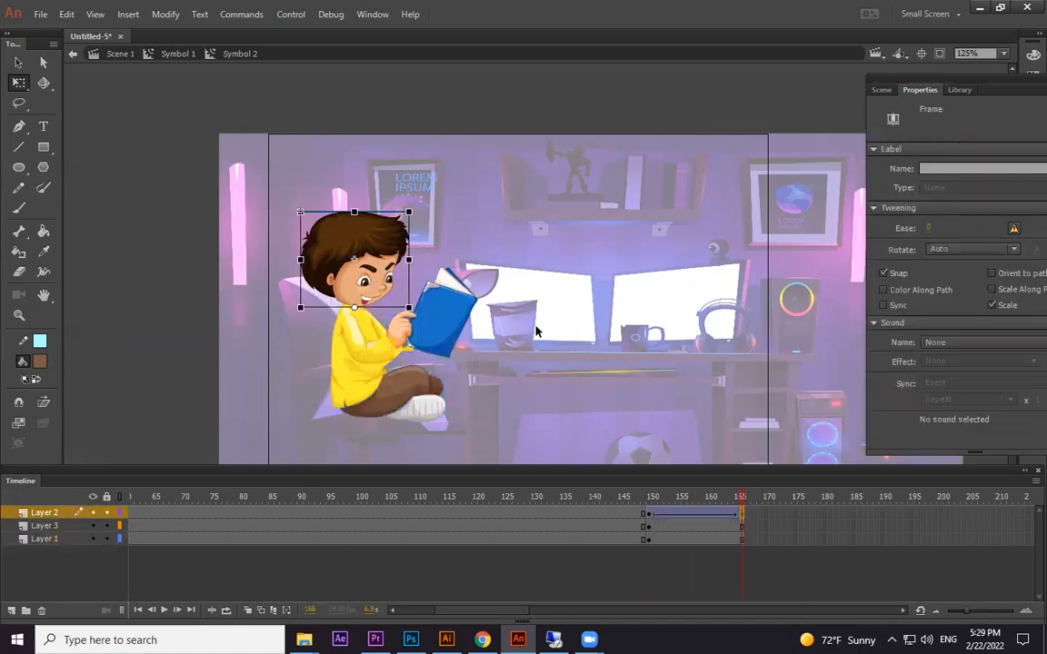
drag(420, 225, 445, 257)
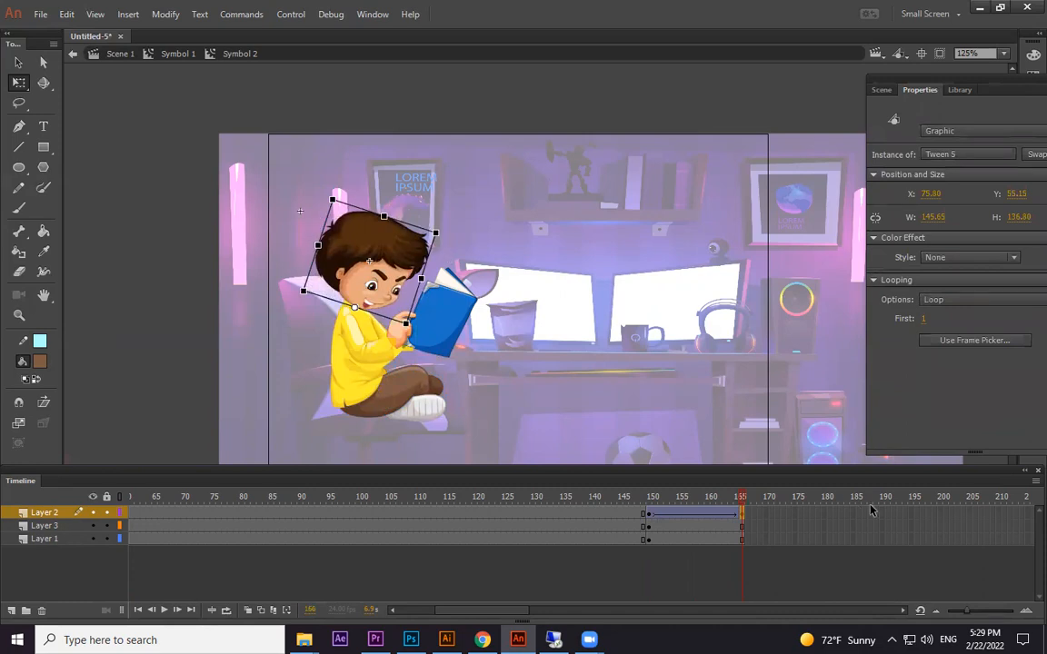
Extend all three layers to frame 188 and insert keyframes there to hold the lowered head pose.
drag(870, 520, 869, 542)
key(F5)
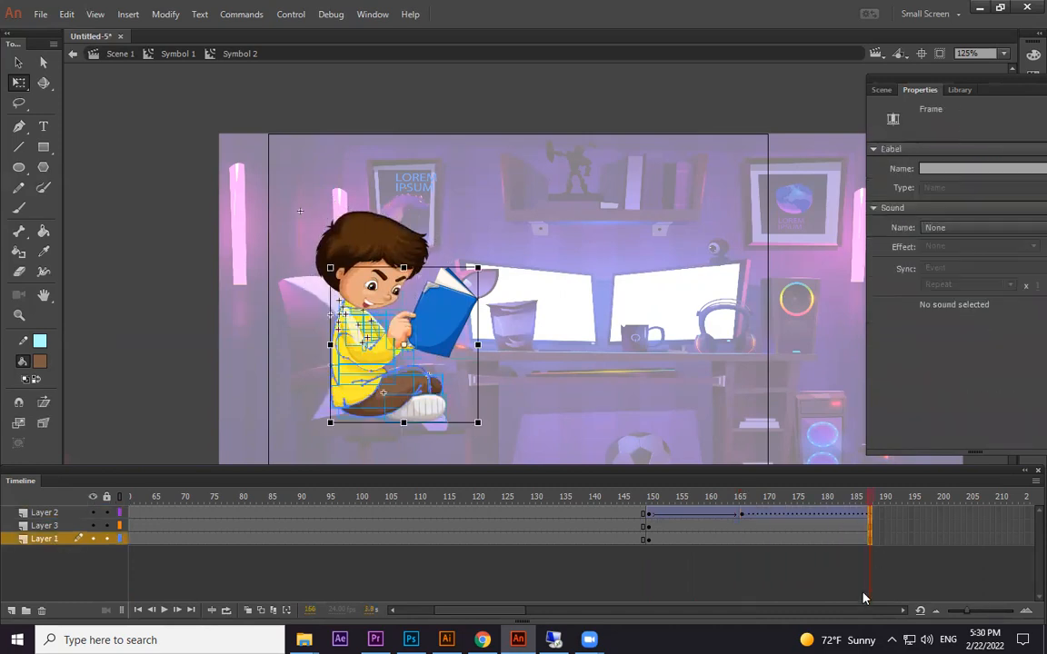
key(F6)
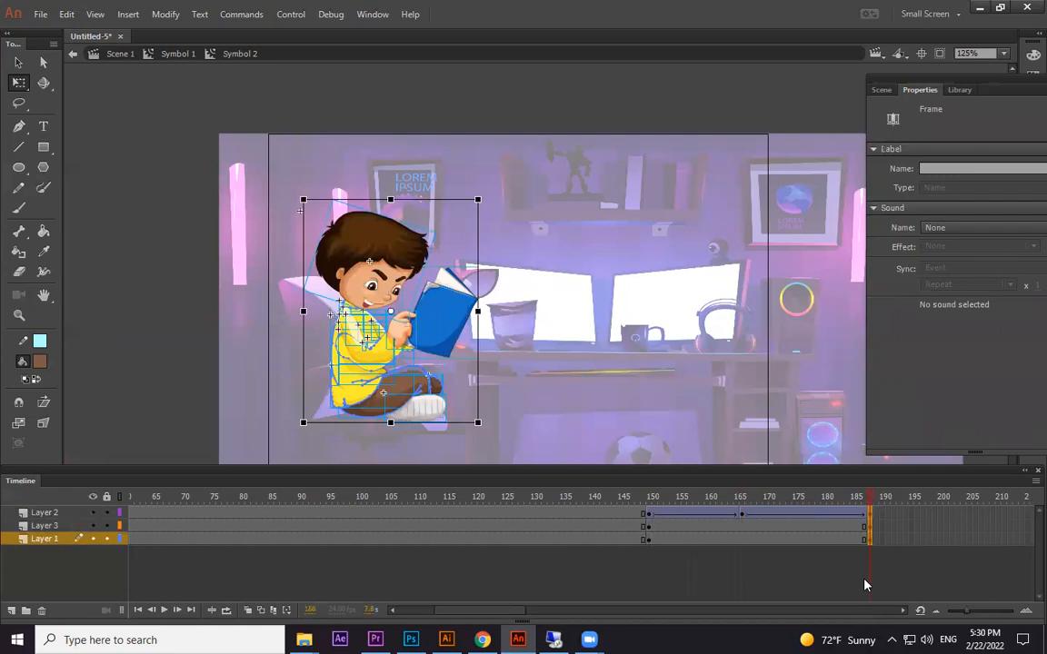
Keyframe the head rotated back to its upright pose at frame 207, and extend the book and body layers to that frame.
click(910, 539)
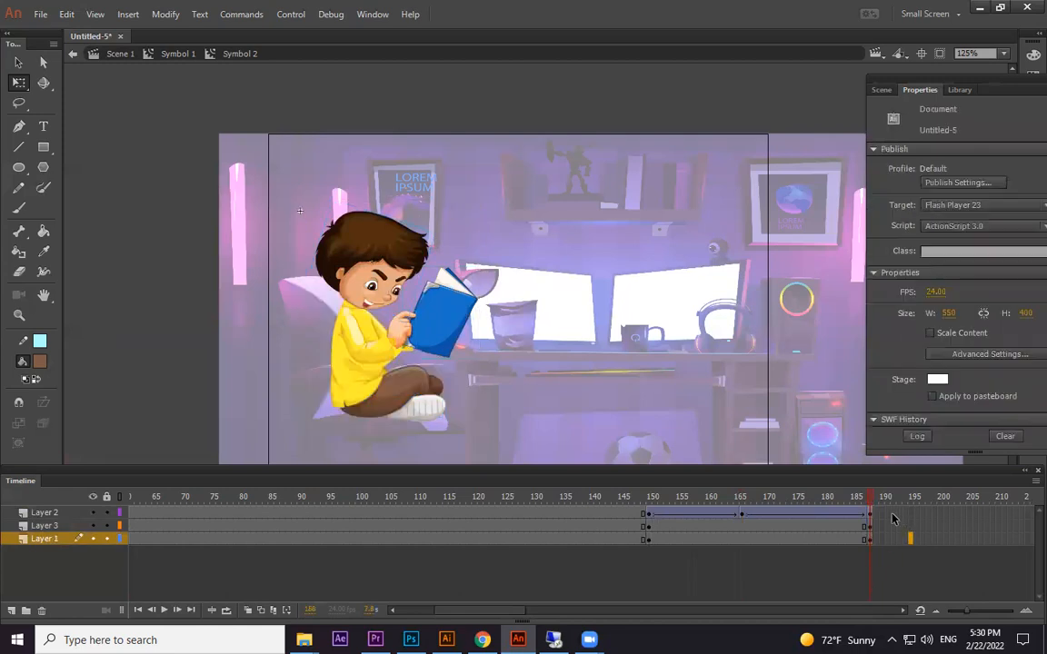
click(979, 514)
key(F6)
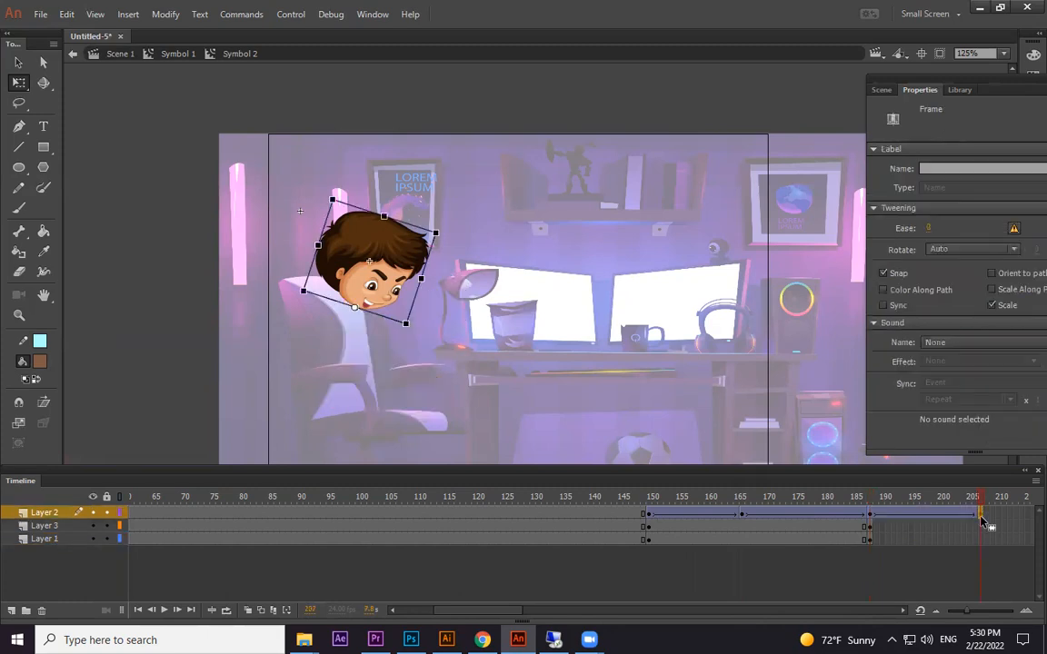
drag(408, 219, 426, 213)
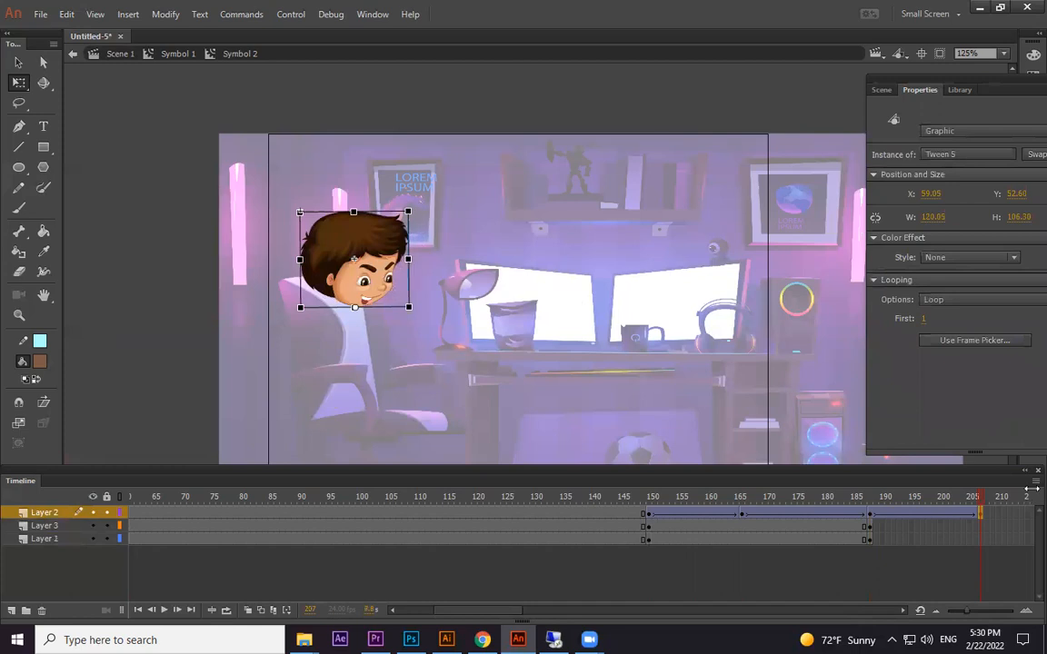
click(980, 540)
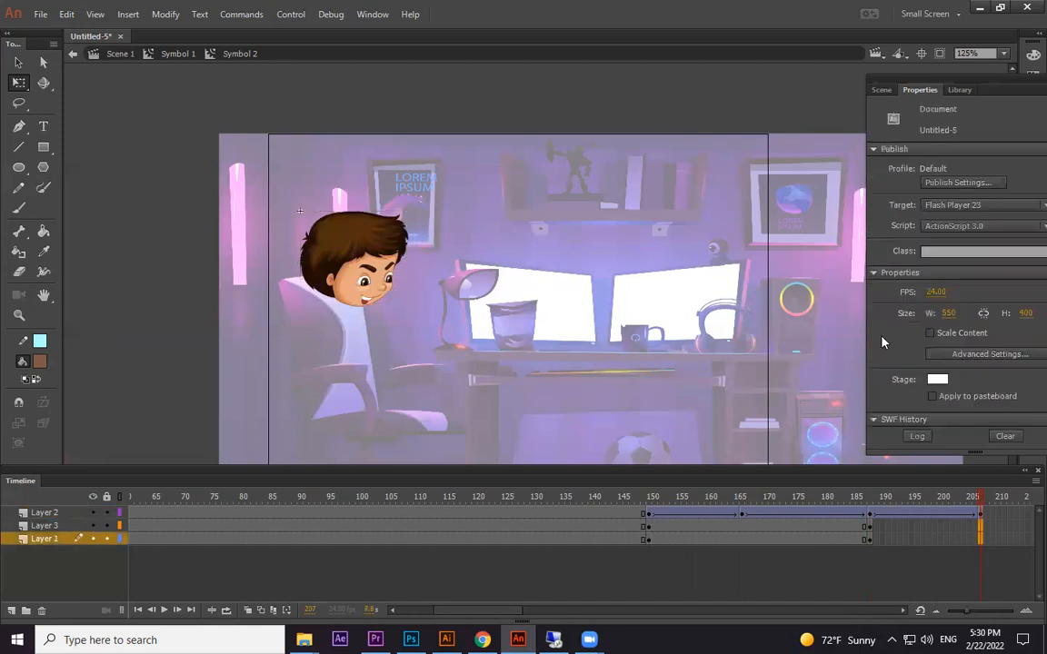
key(F6)
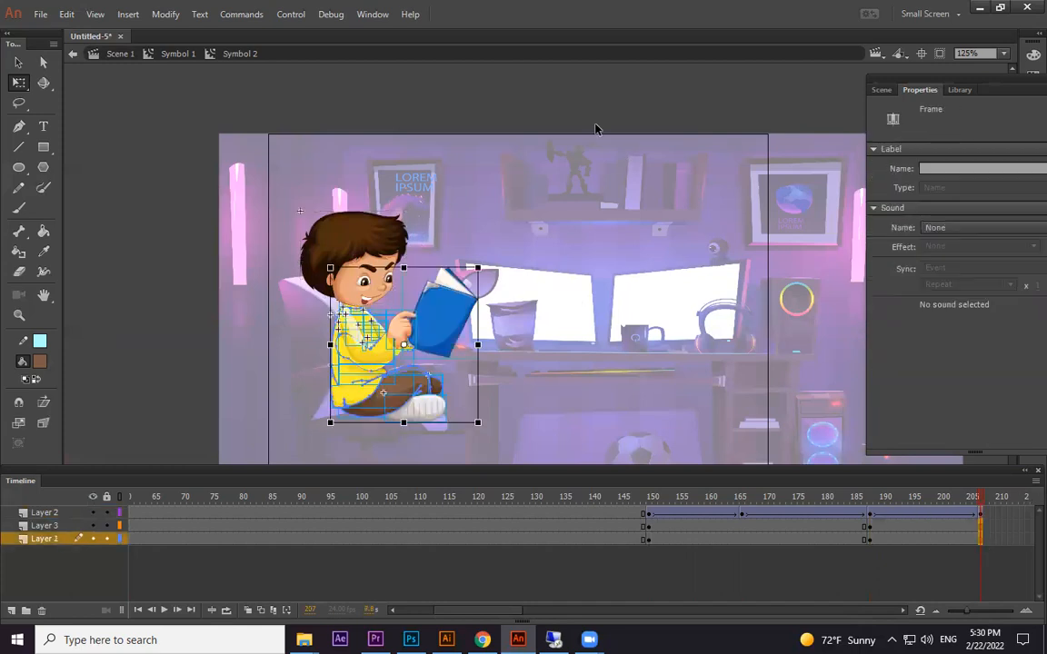
click(981, 522)
click(983, 514)
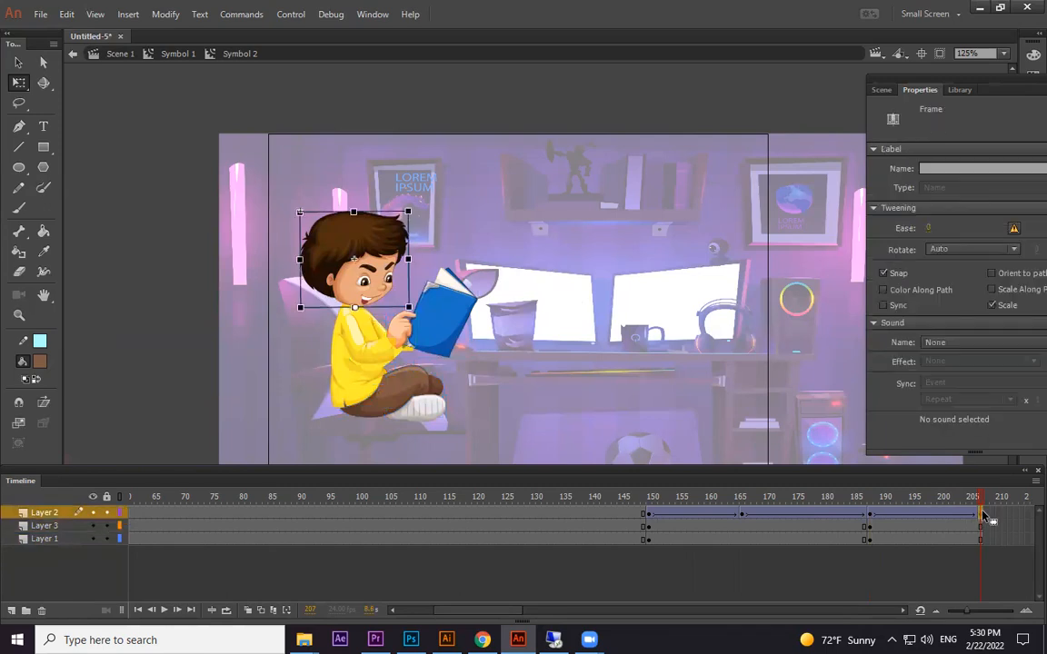
Create a classic tween on the book layer at frame 188 and move the book's pivot to the boy's forearm.
click(980, 526)
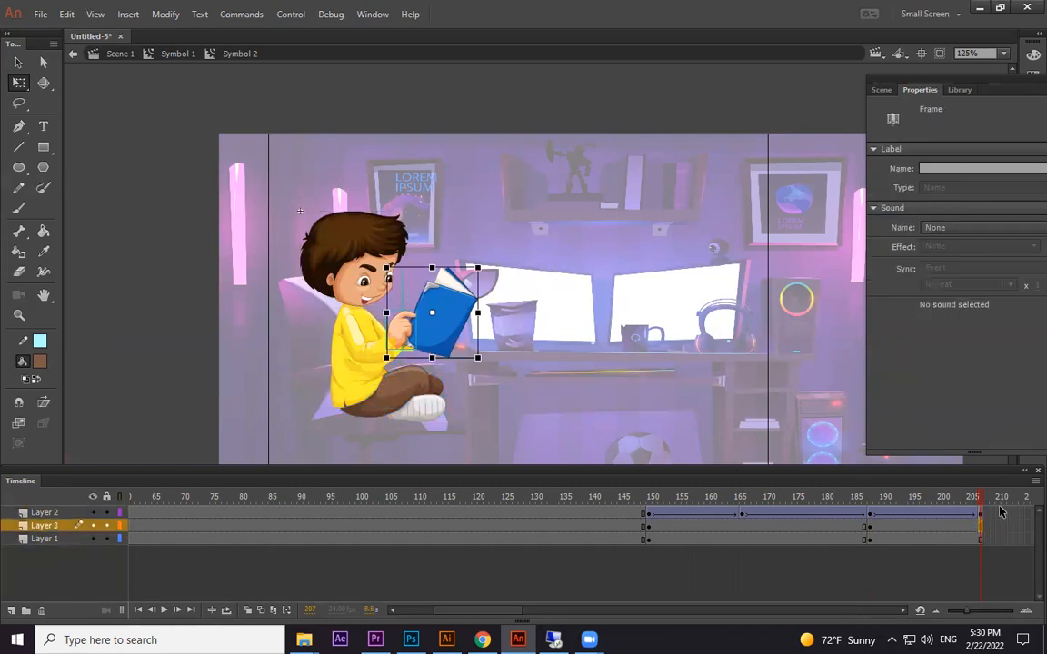
click(871, 527)
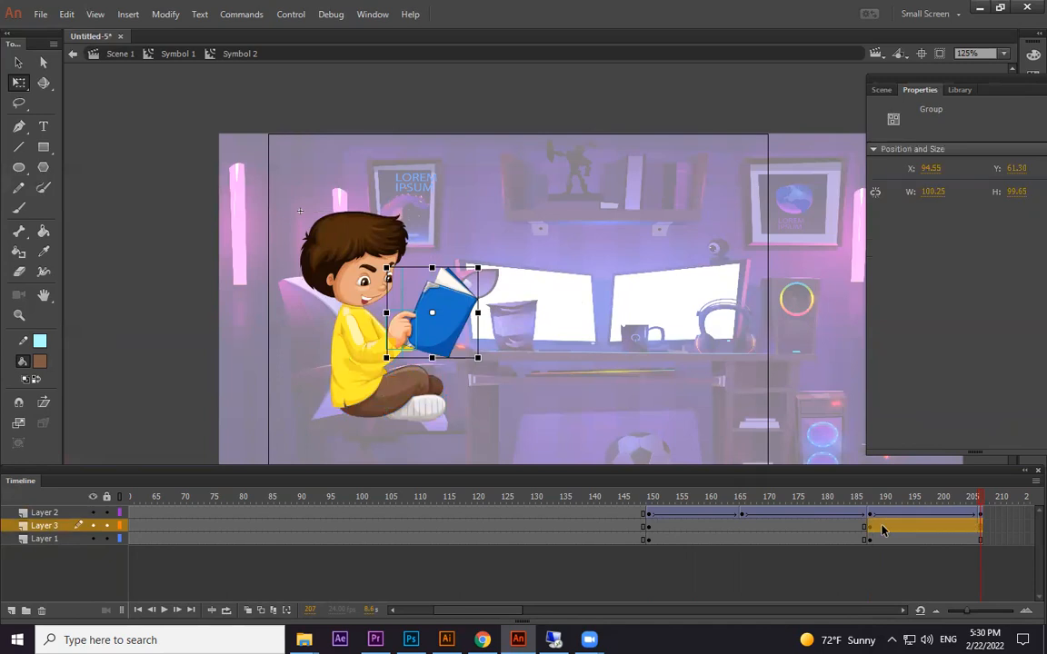
click(867, 527)
right_click(868, 528)
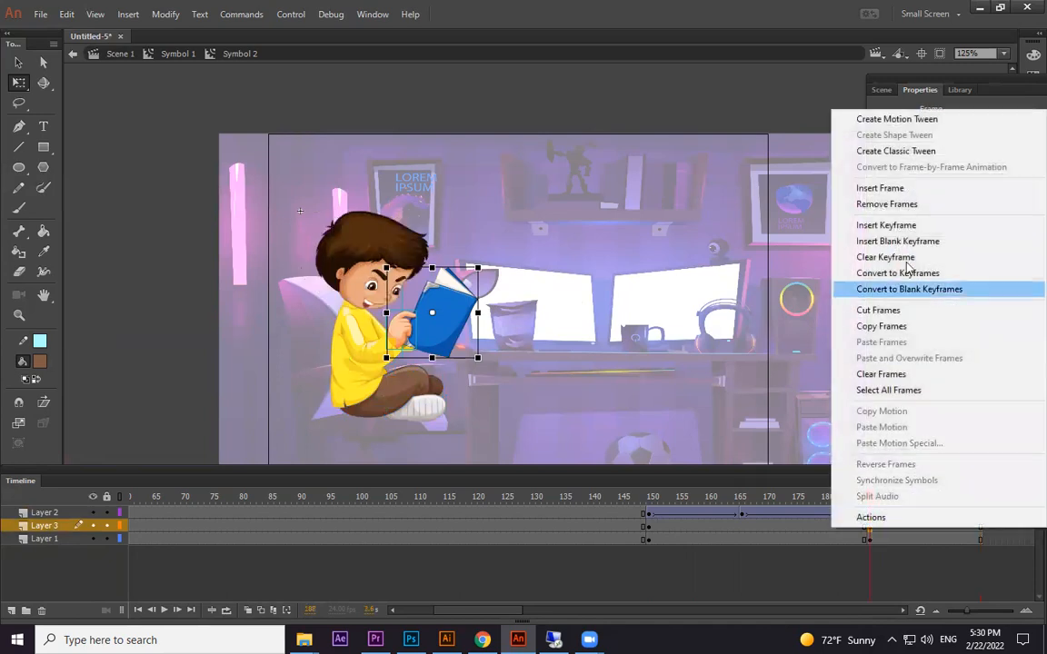
click(898, 151)
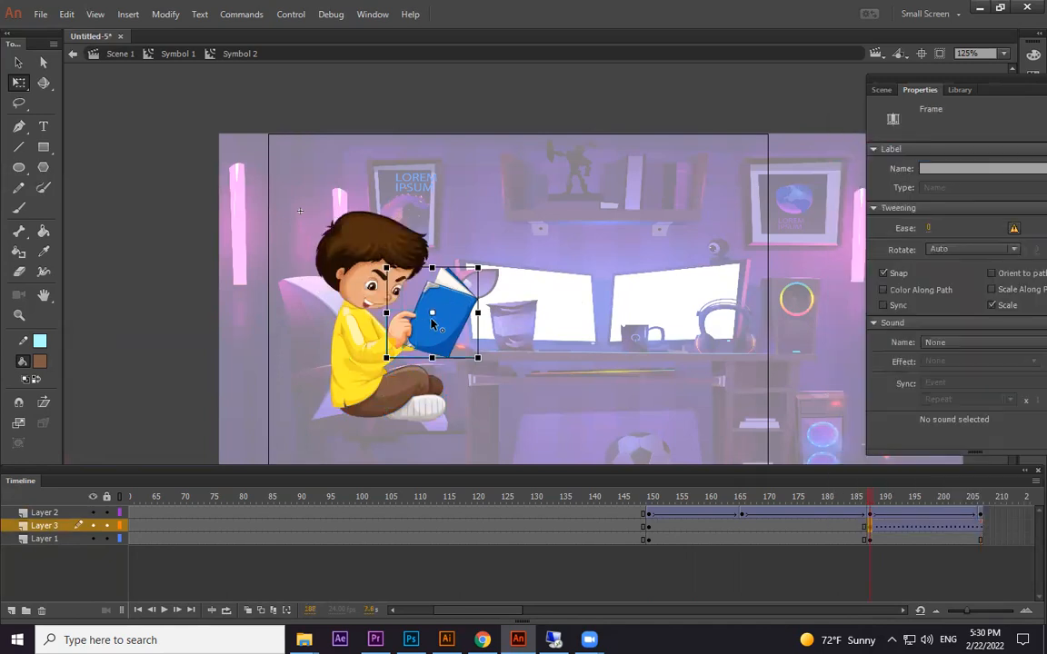
drag(432, 313, 393, 343)
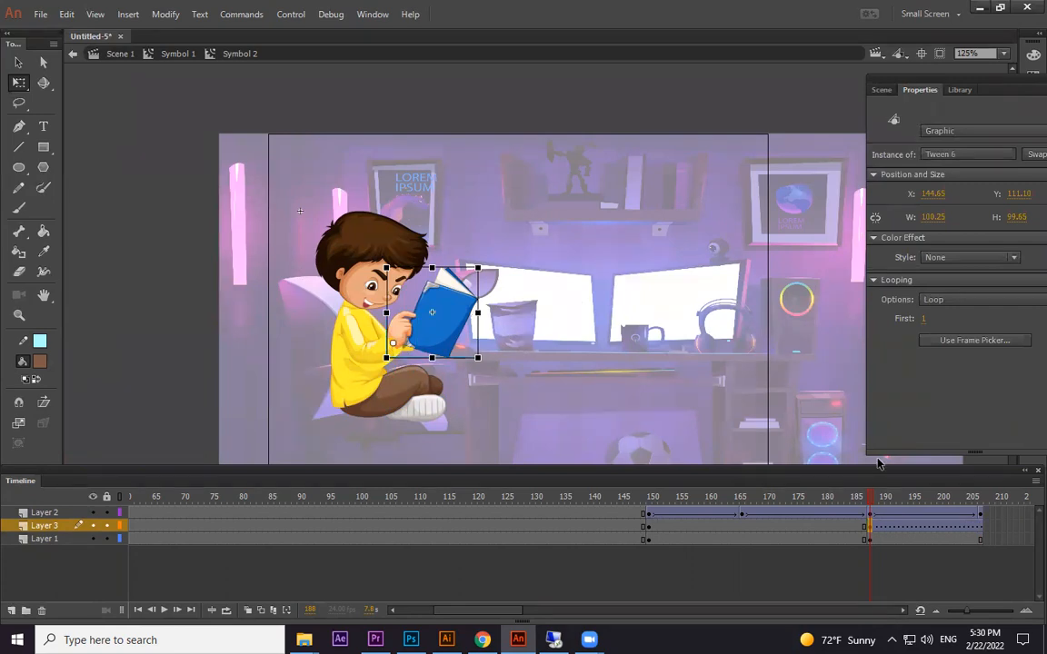
Insert a keyframe on the book layer at frame 207 and rotate the book up toward the boy's face.
click(981, 528)
key(F6)
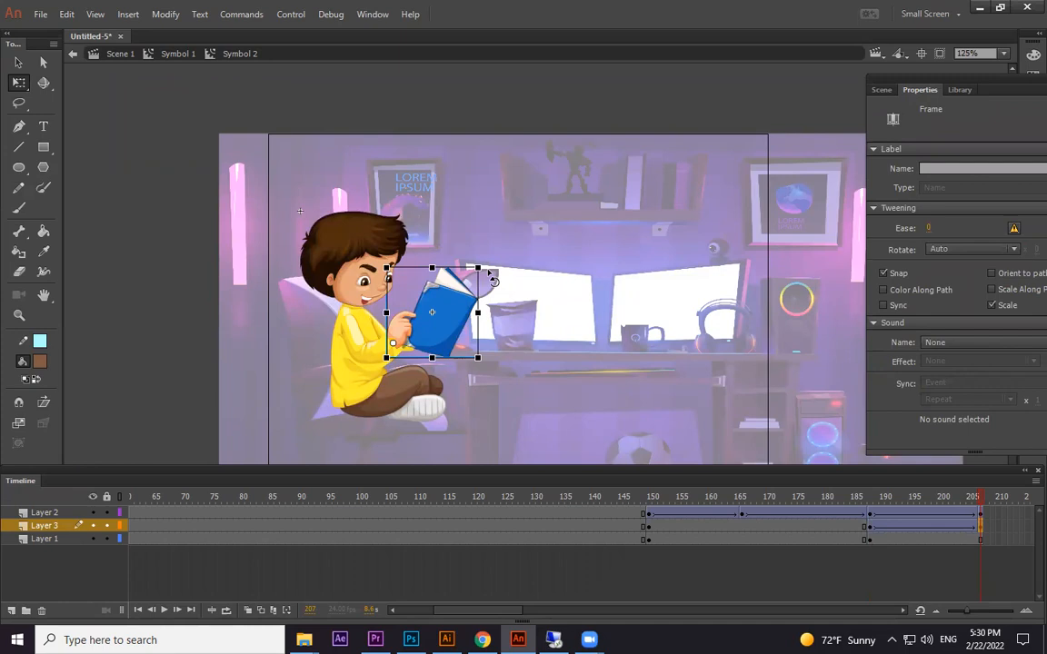
click(885, 498)
drag(891, 497, 979, 497)
click(981, 527)
drag(486, 271, 482, 258)
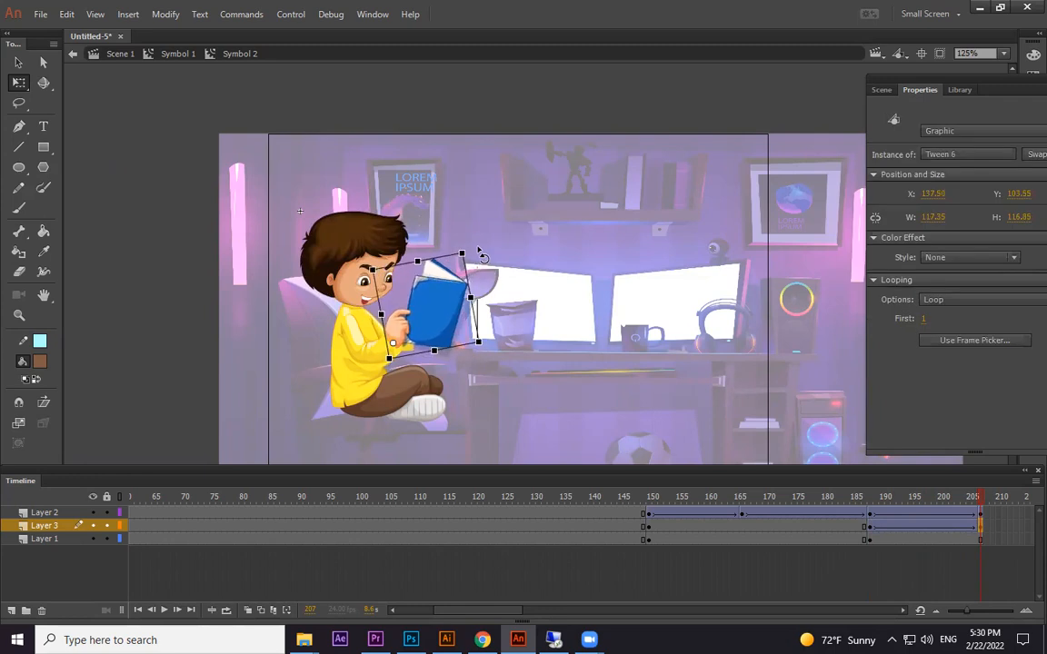
Insert keyframes on all three layers at frame 228 and rotate the book back down to about its original angle.
drag(872, 496, 1005, 520)
click(869, 538)
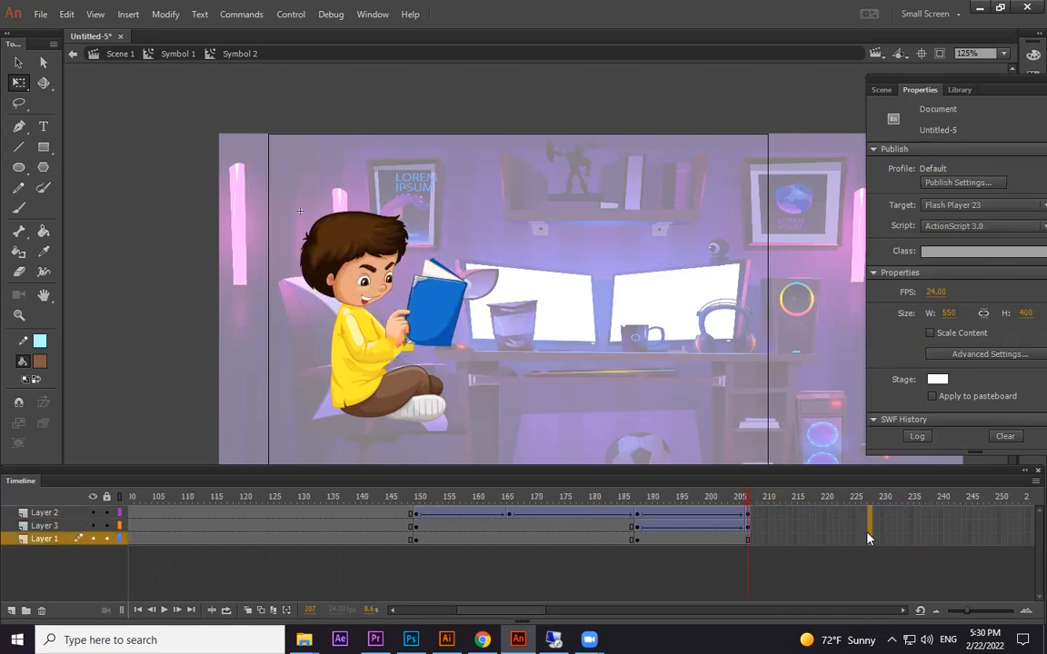
key(F6)
click(869, 524)
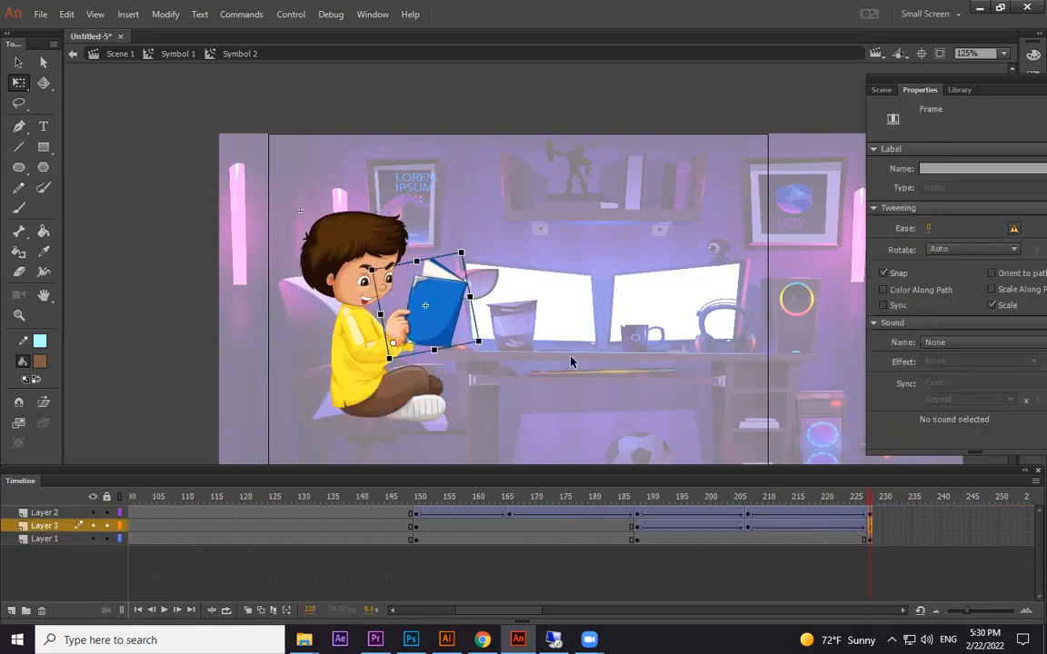
drag(469, 252, 488, 266)
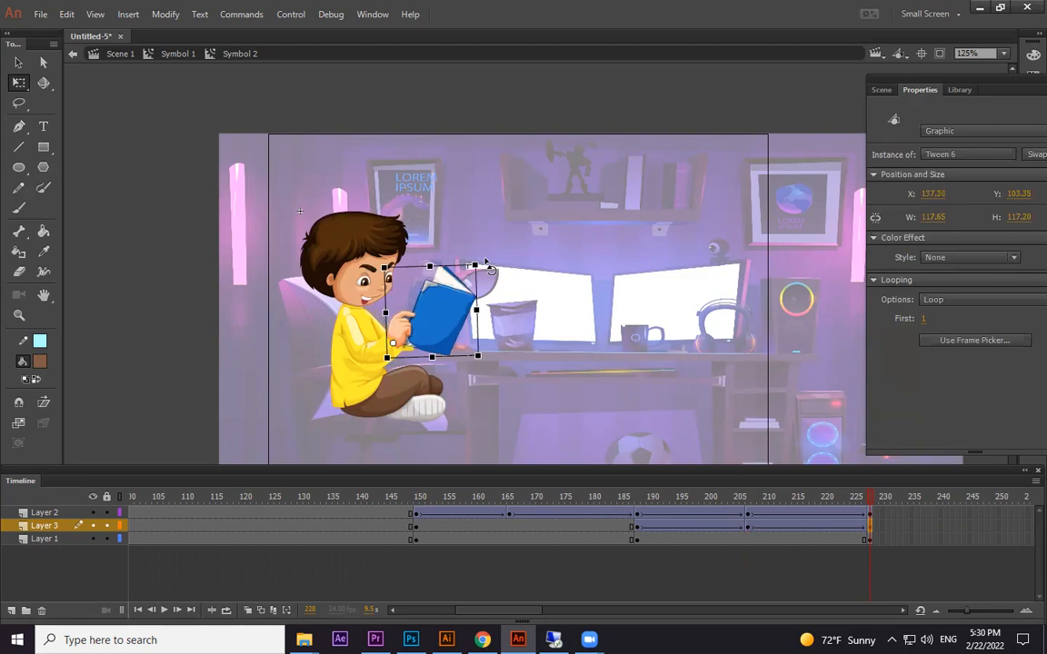
Insert keyframes on all three layers at frame 248, tilting the head forward and rotating the book slightly downward.
drag(747, 498, 986, 542)
key(F6)
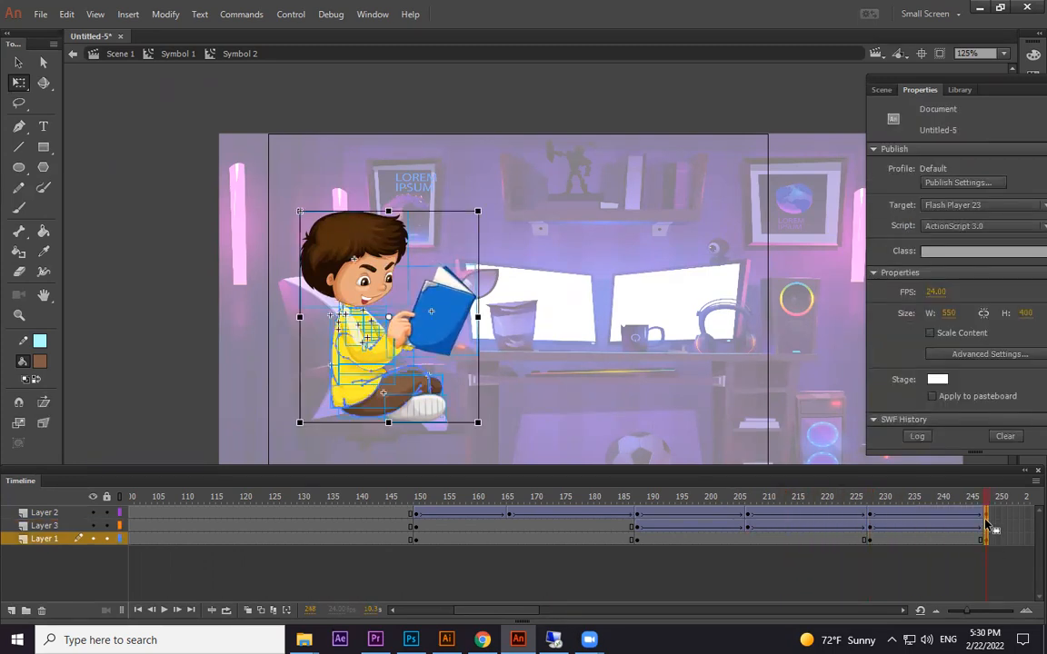
click(987, 513)
drag(419, 216, 433, 229)
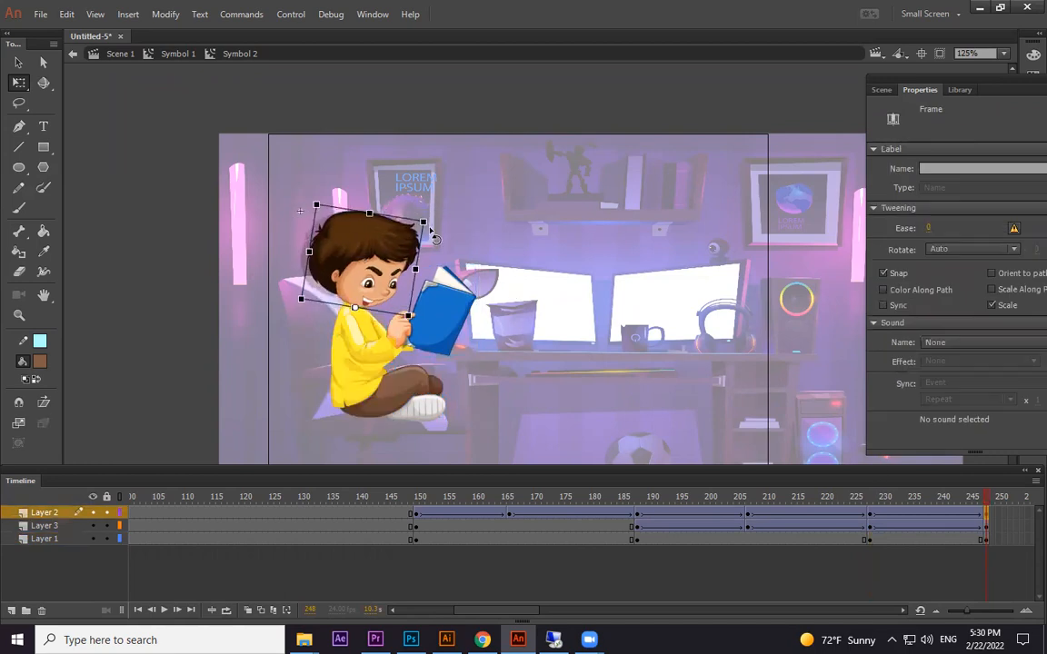
click(987, 526)
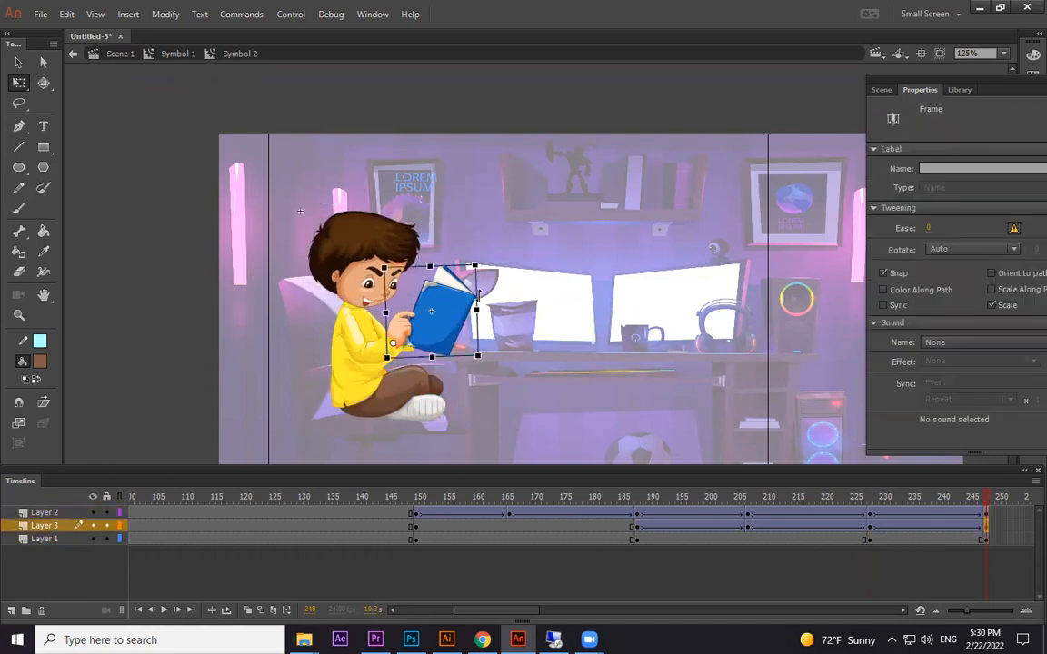
drag(491, 277, 481, 295)
Insert keyframes on all three layers at frame 271, raising the book slightly and tilting the head back.
drag(1034, 527, 1031, 528)
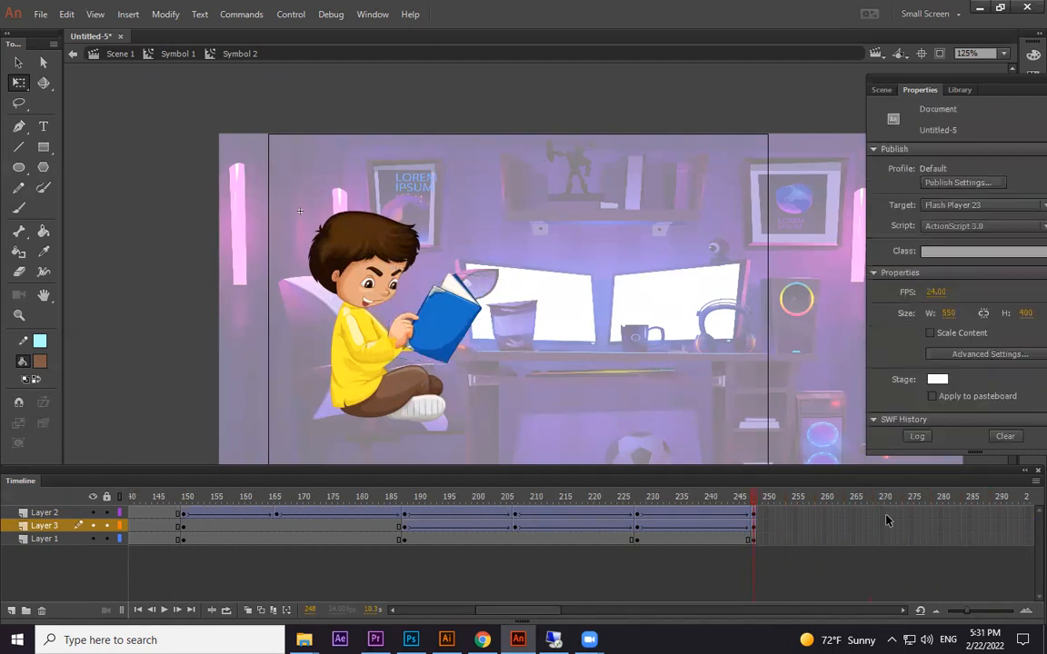
key(F6)
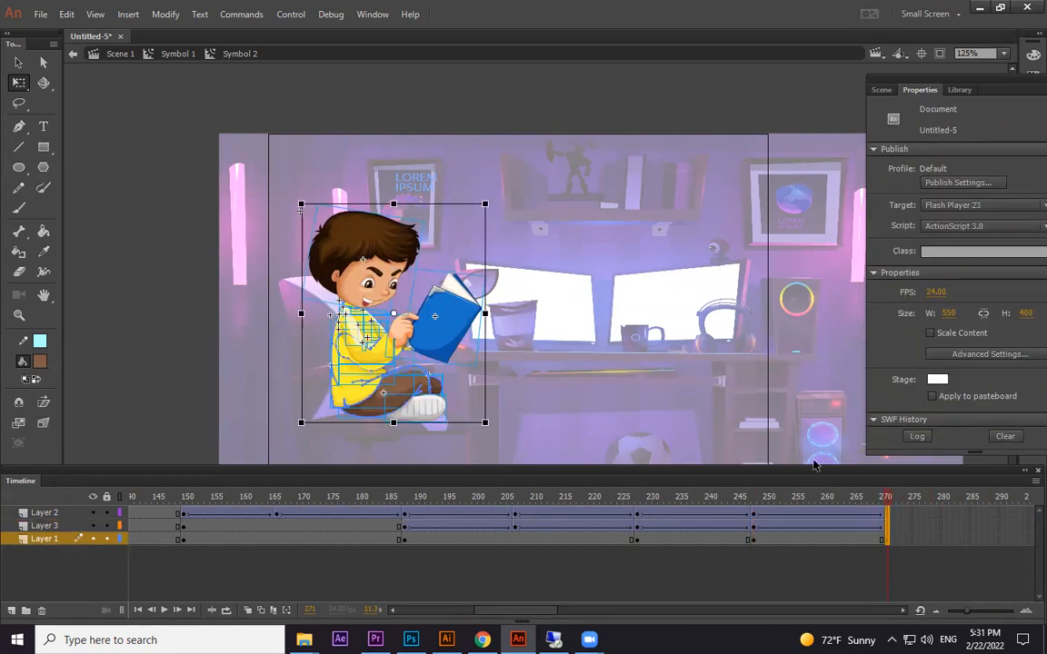
click(441, 316)
drag(502, 291, 486, 275)
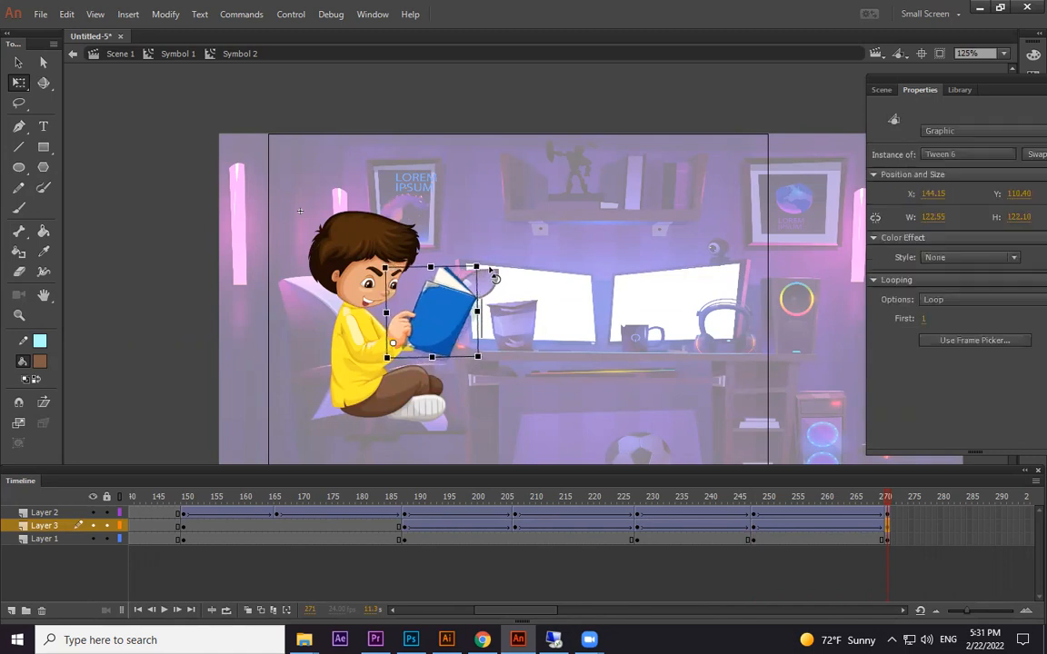
click(889, 512)
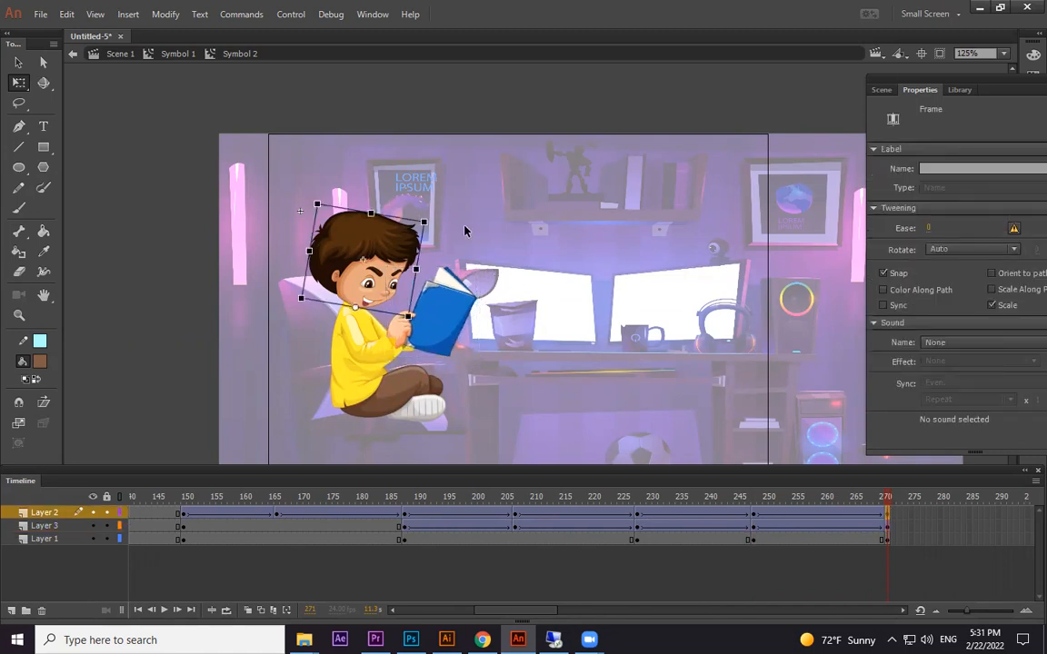
drag(411, 222, 403, 214)
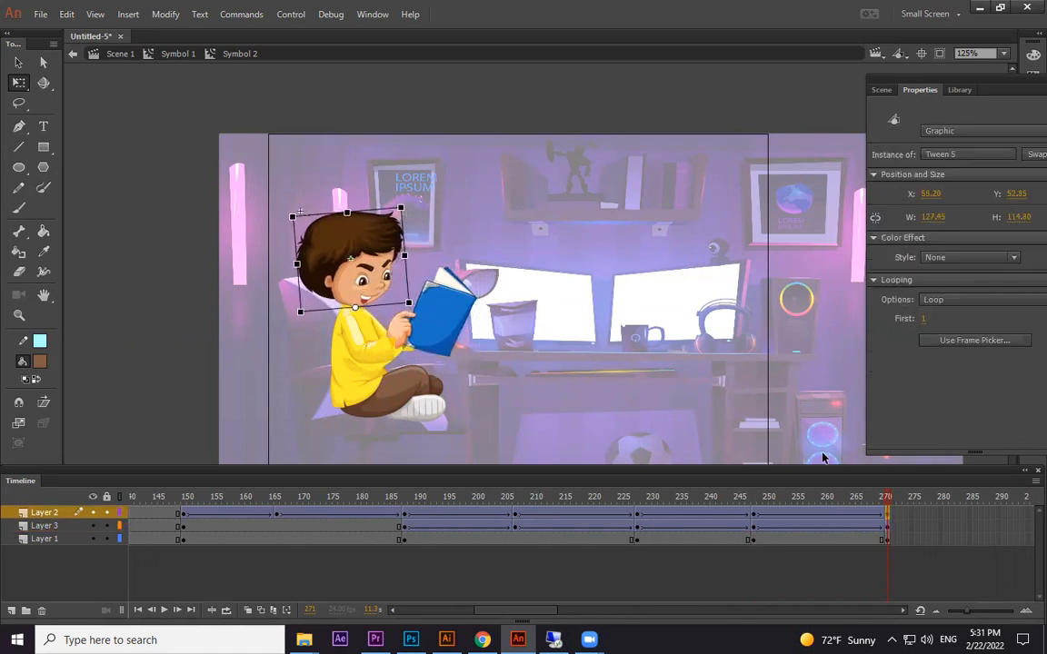
Insert keyframes on all three layers at frame 292, lowering the book and tilting the head slightly forward.
click(1010, 527)
key(F5)
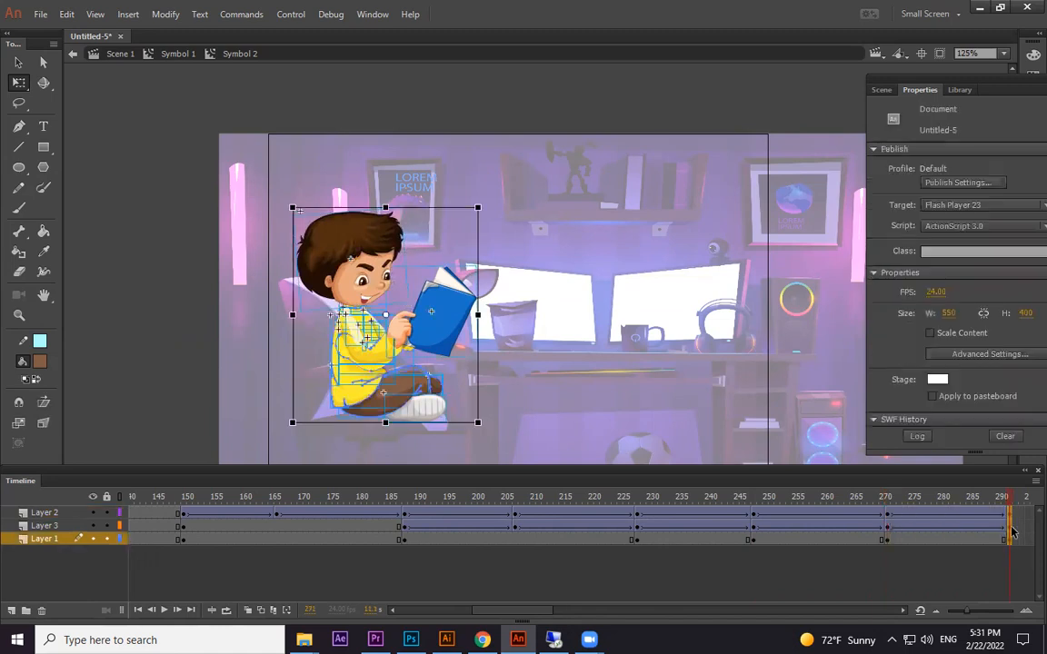
click(1010, 526)
drag(488, 281, 493, 287)
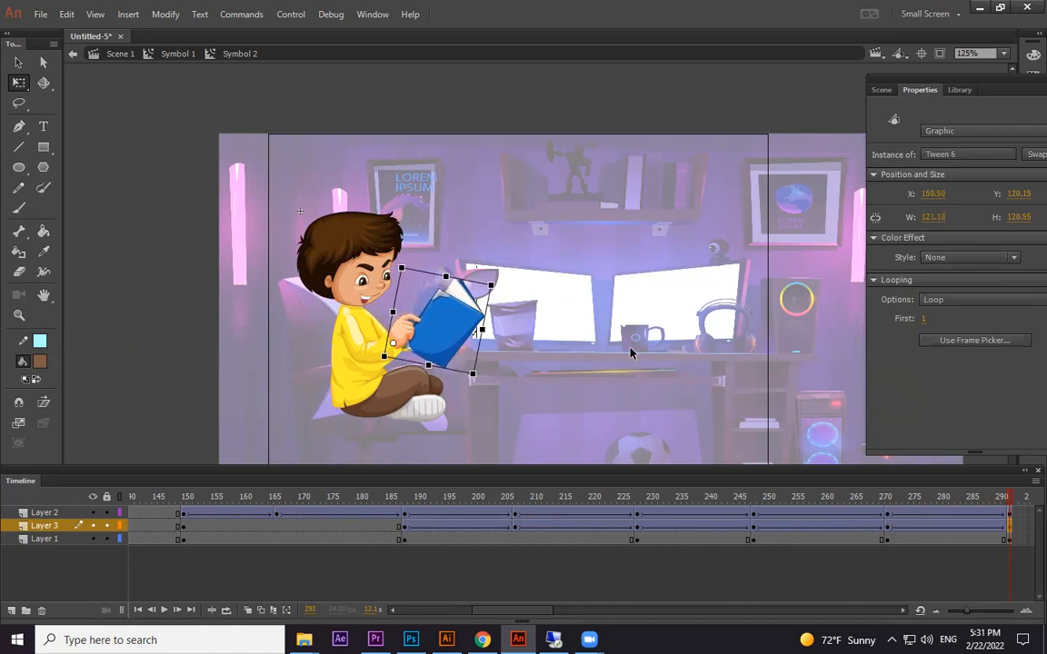
click(1011, 513)
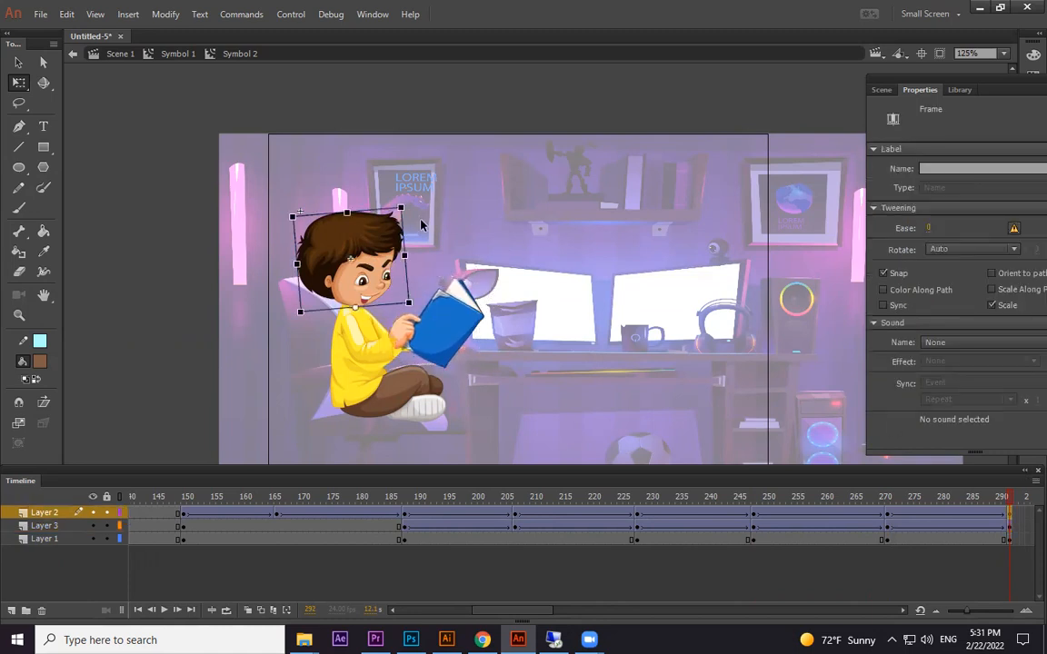
drag(1027, 517, 1027, 517)
Insert keyframes on the head, book and body layers at frames 305 and 314.
click(813, 514)
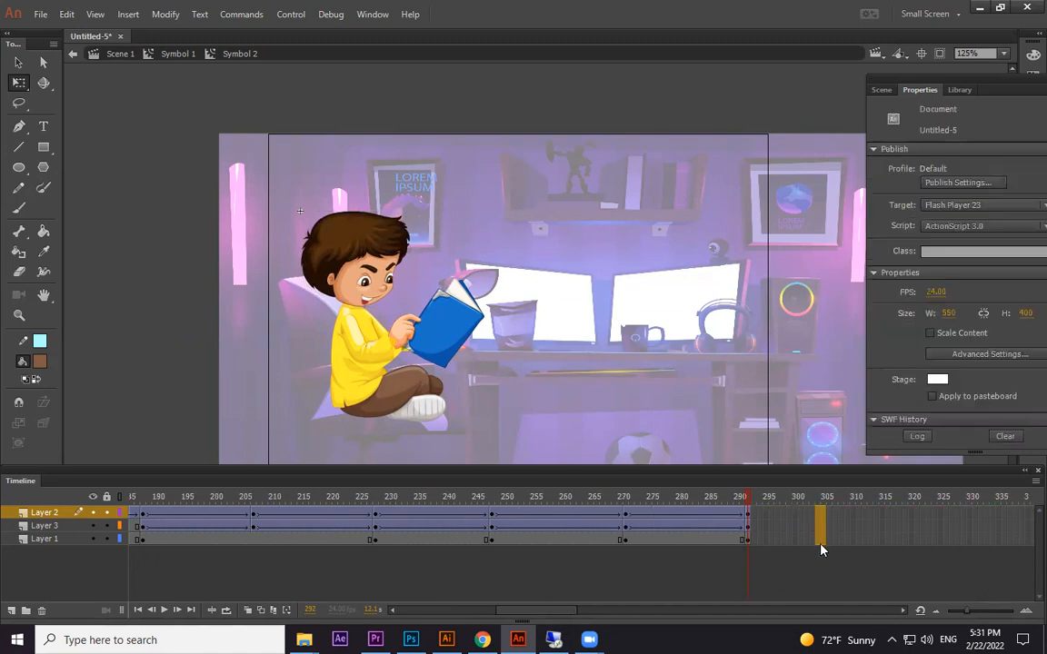
key(F5)
mouse_move(888, 517)
mouse_down()
mouse_move(893, 526)
mouse_move(894, 512)
mouse_up()
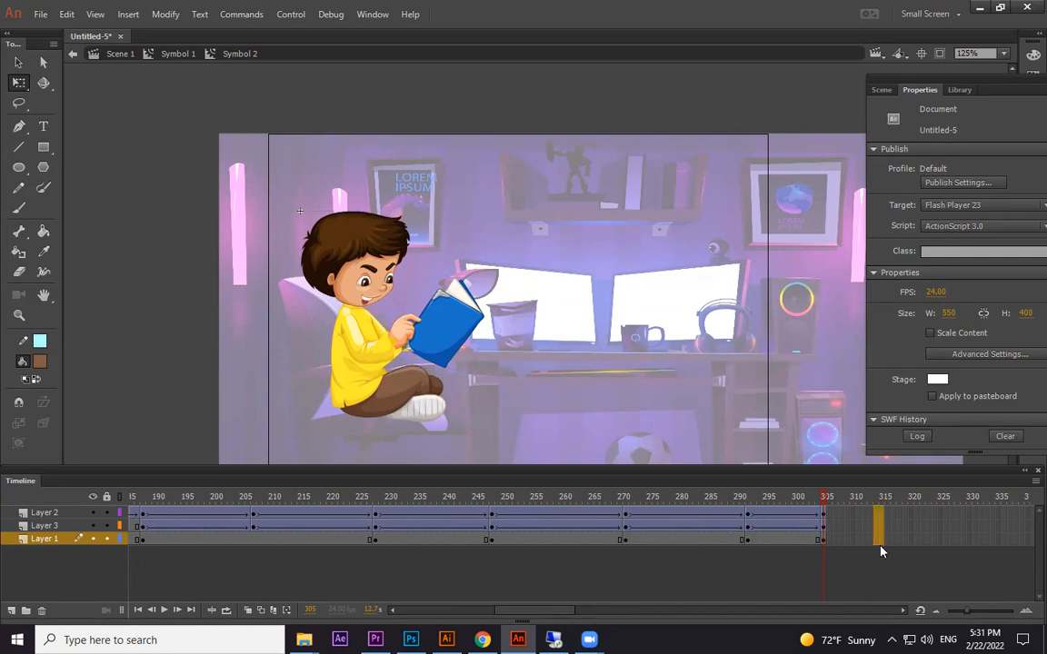
key(F5)
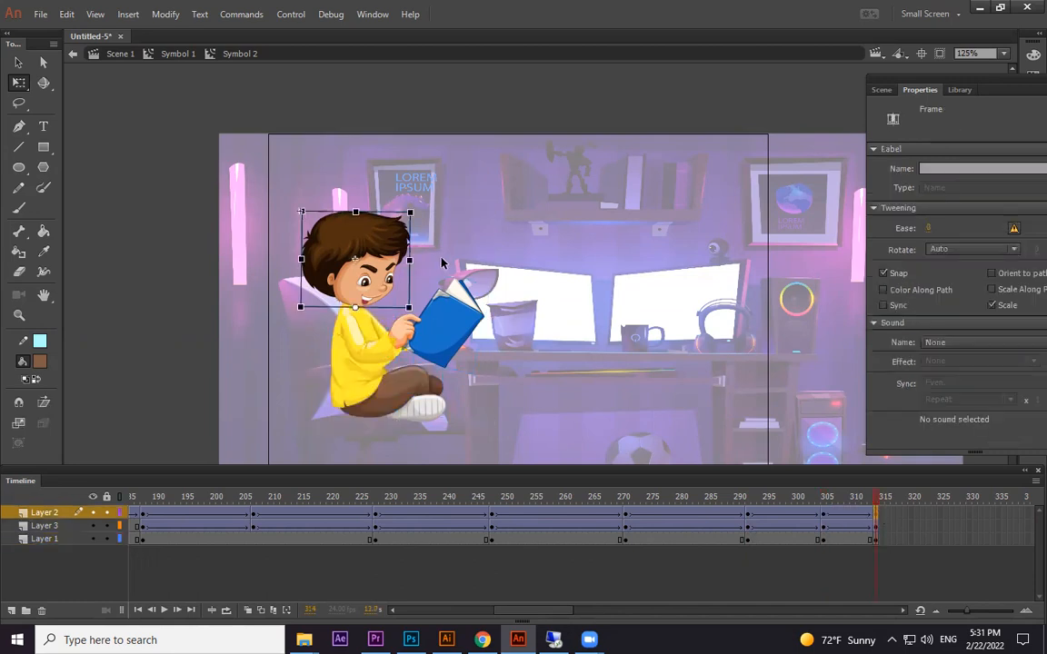
Tilt the head back and raise the book at frame 314, holding that pose with keyframes on all layers at frame 330.
drag(412, 210, 401, 204)
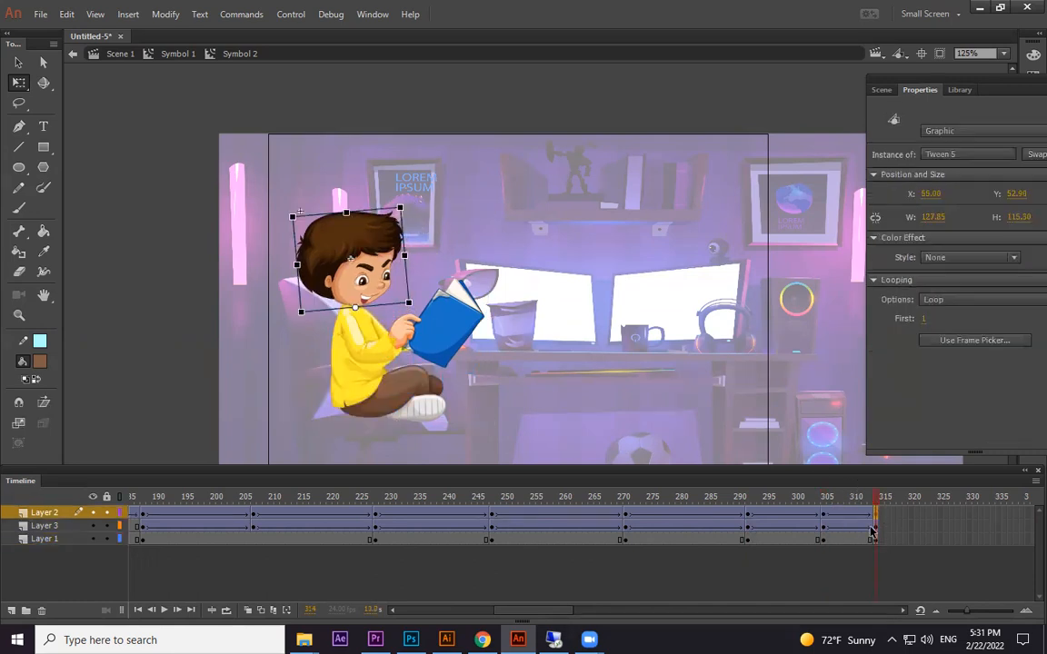
click(873, 527)
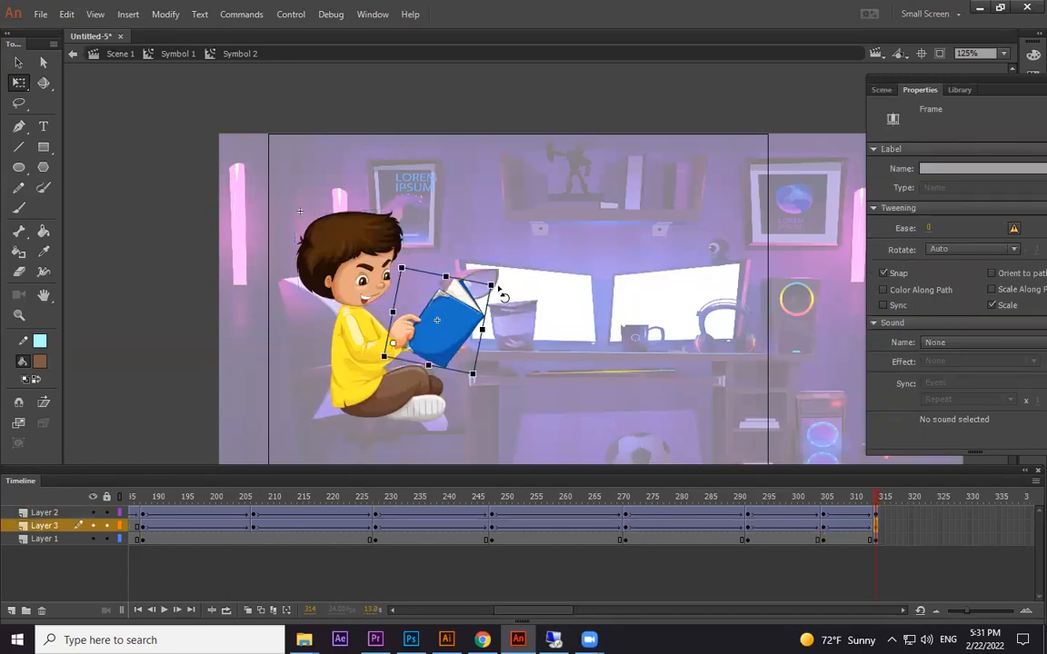
drag(499, 289, 464, 256)
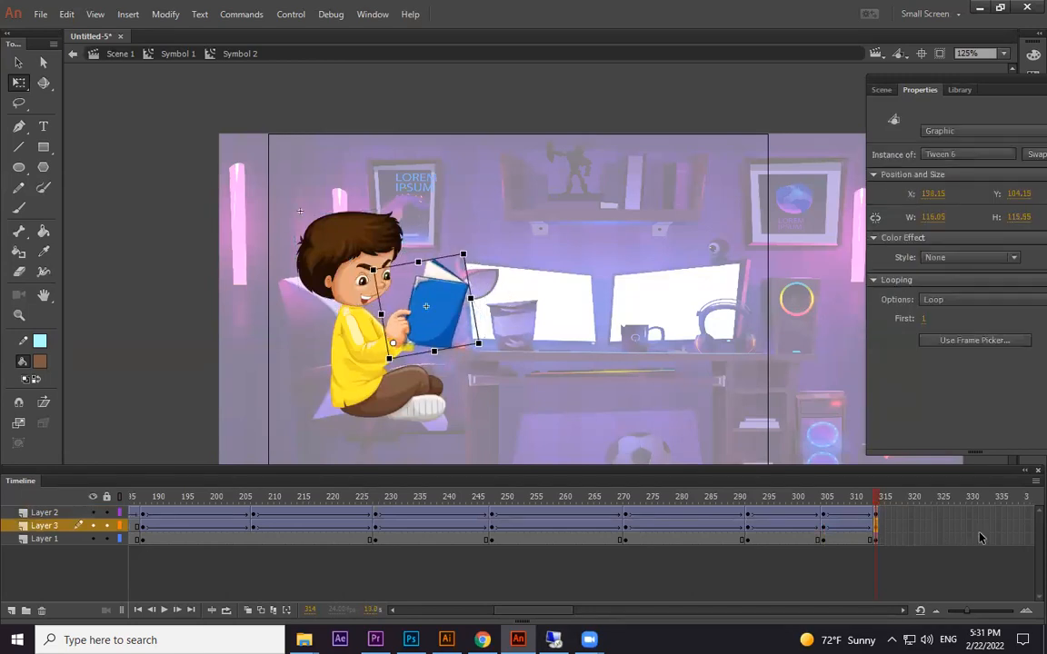
drag(972, 515, 973, 545)
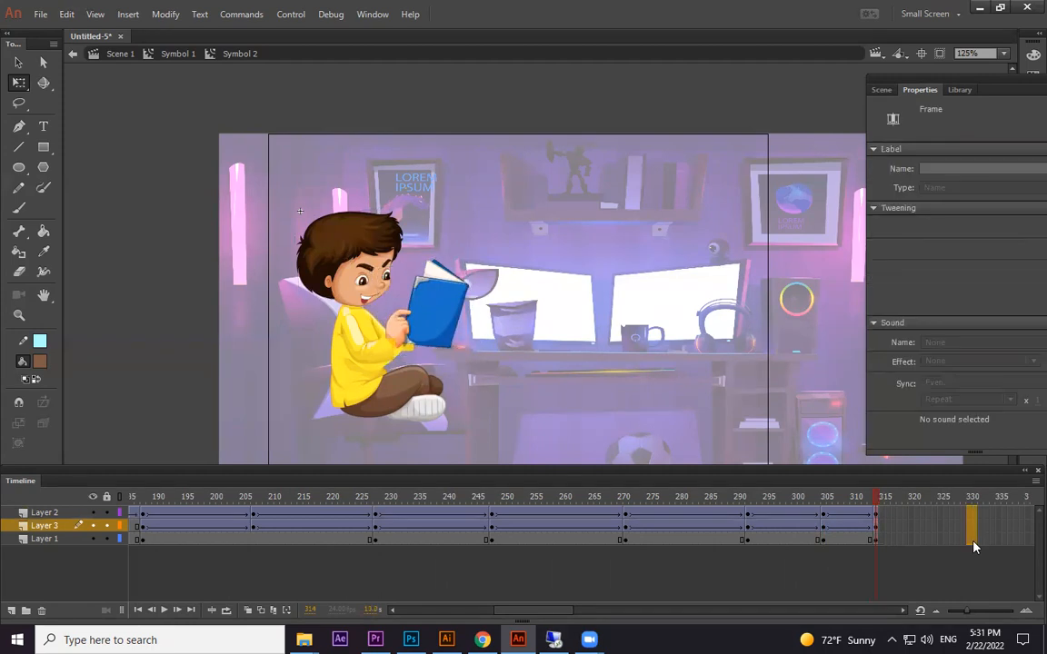
key(F5)
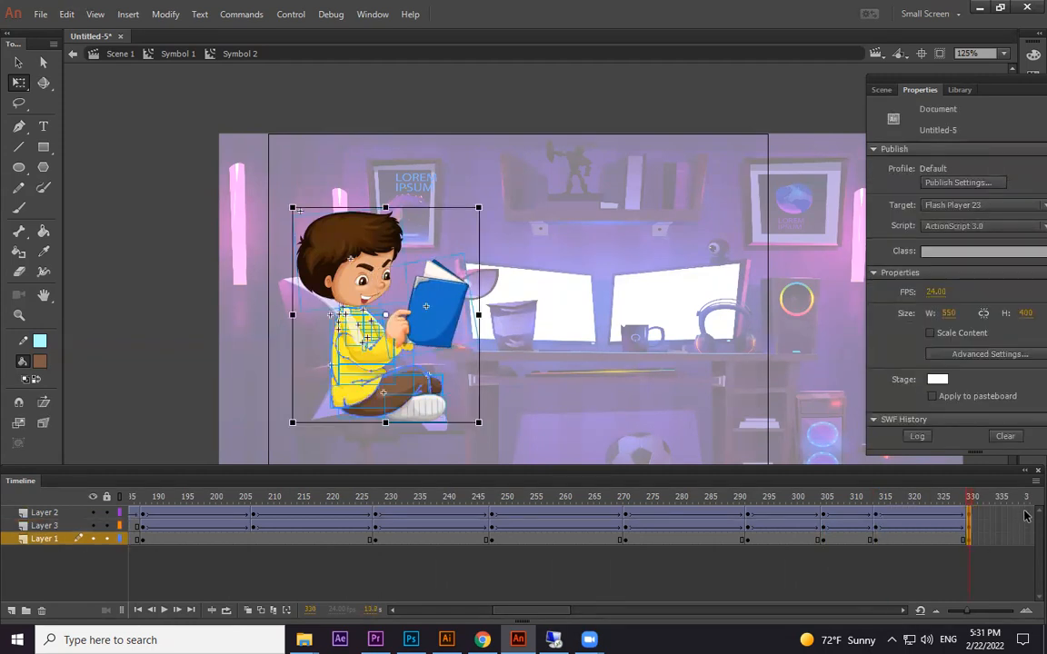
drag(1024, 515, 1025, 539)
key(F6)
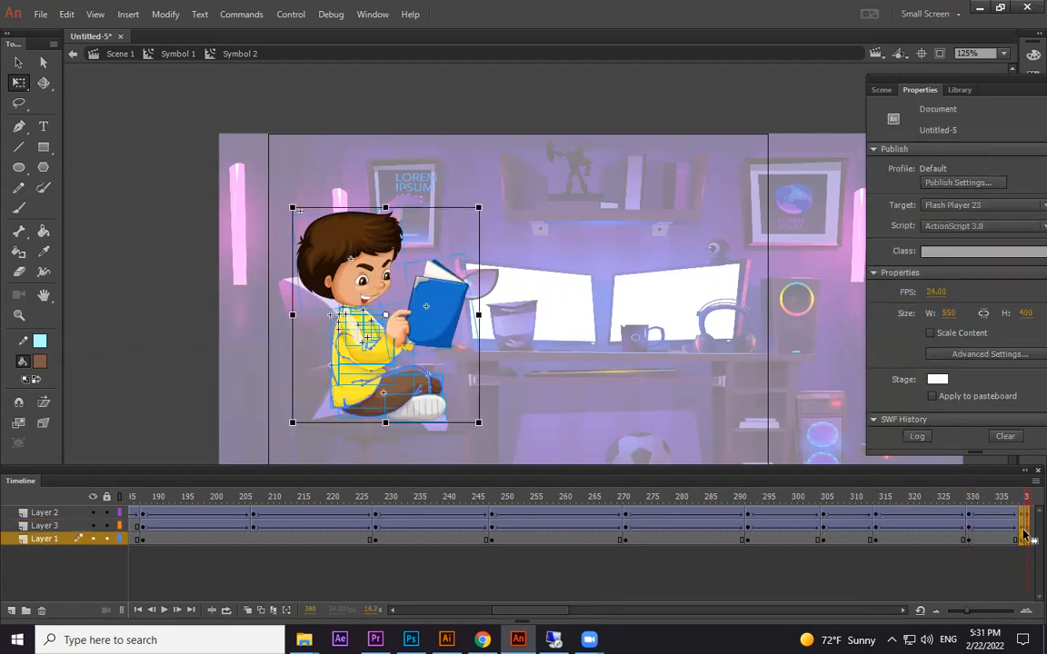
key(ctrl+z)
Insert keyframes on all three layers at frame 341, lowering the book and tilting the head down toward it.
click(1024, 527)
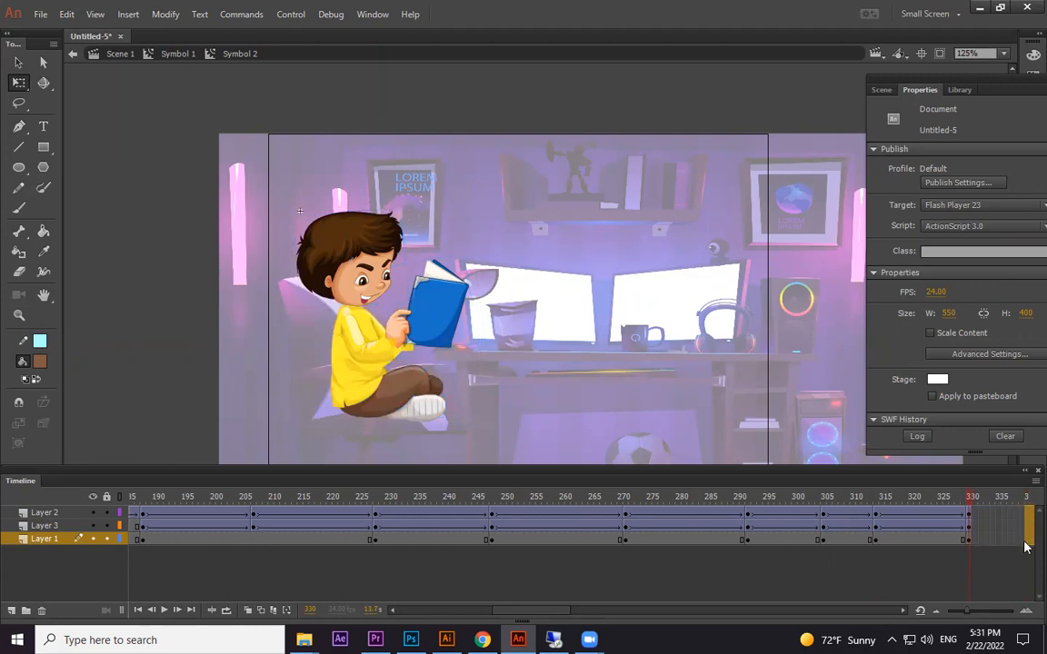
click(1024, 540)
click(1032, 527)
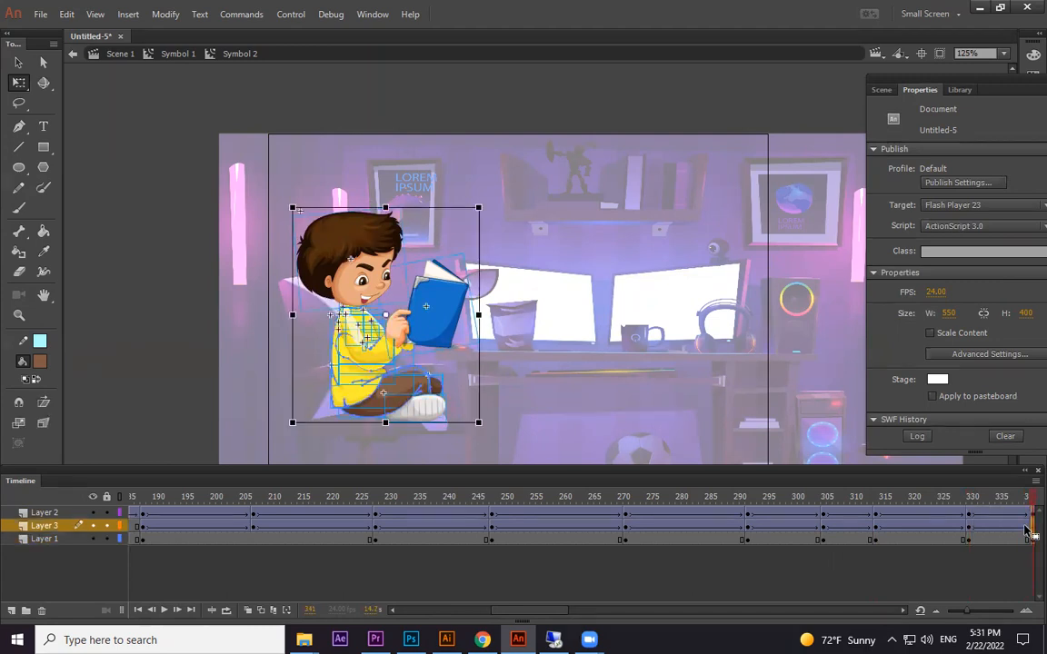
drag(484, 376, 438, 349)
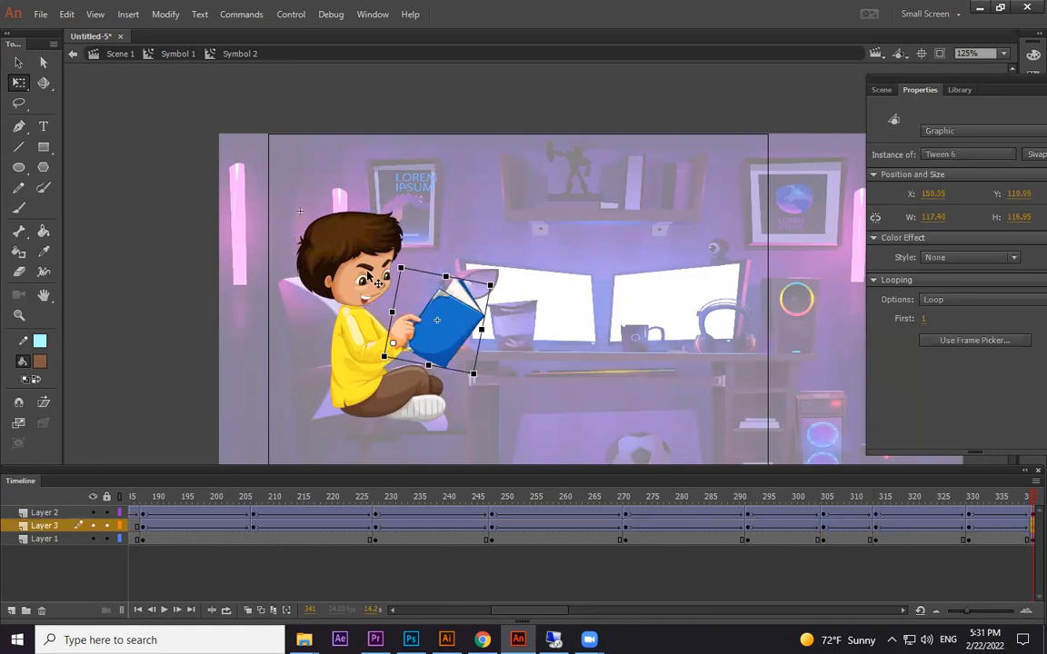
click(336, 250)
drag(414, 309, 411, 322)
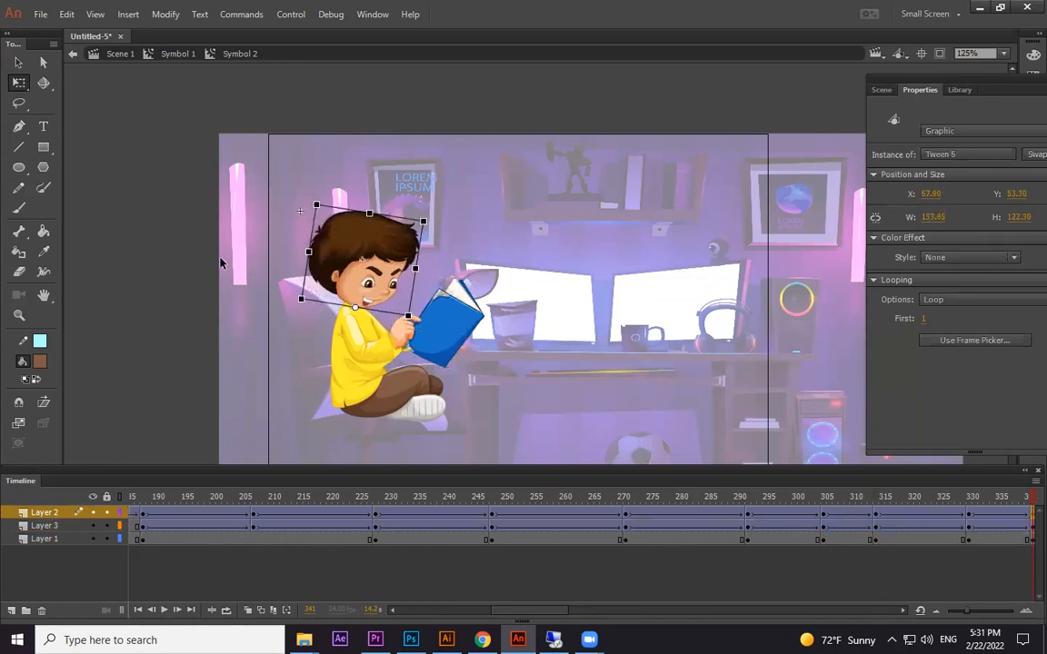
Return to Scene 1 and test the movie to preview the window zoom and the boy's reading animation.
click(119, 55)
key(ctrl+Return)
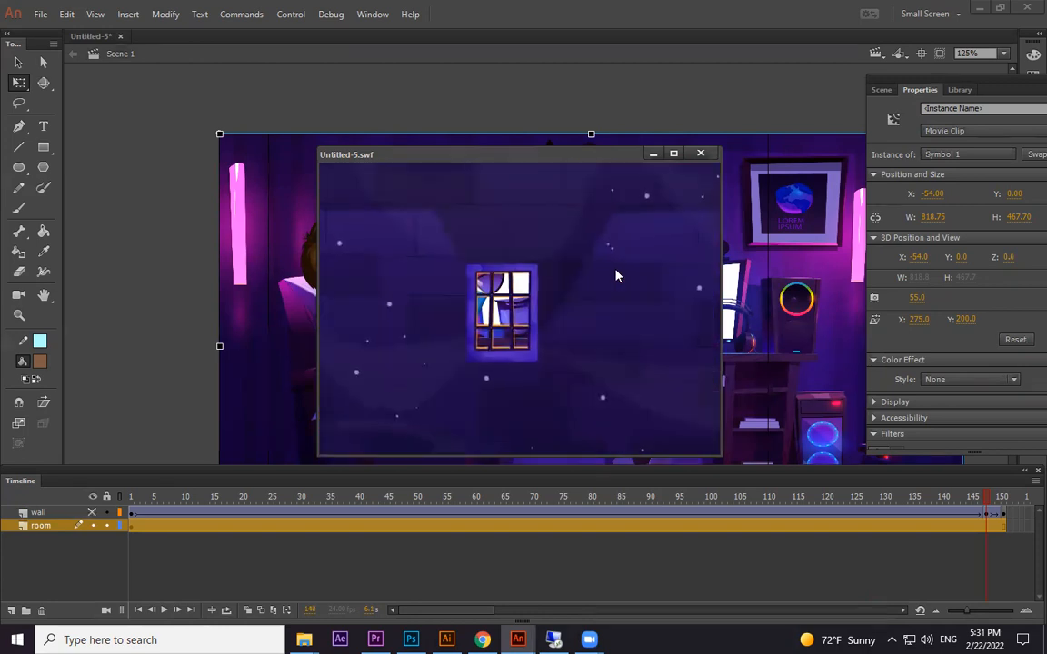
Extend the room layer to frame 237 and test the movie to preview the longer reading animation.
click(895, 565)
click(1025, 563)
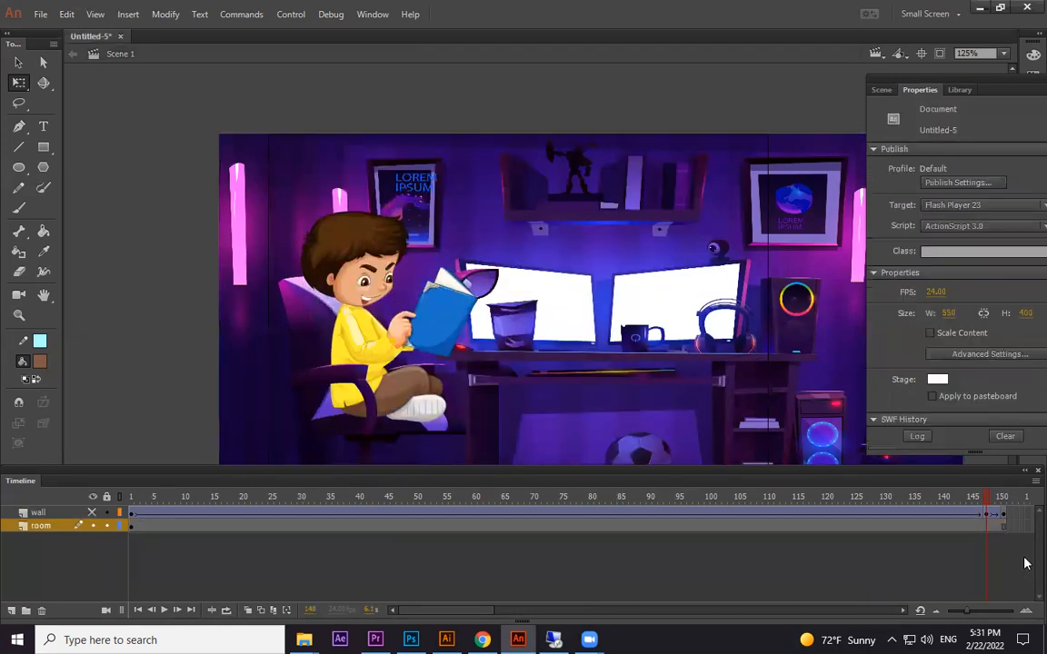
drag(1025, 527, 958, 541)
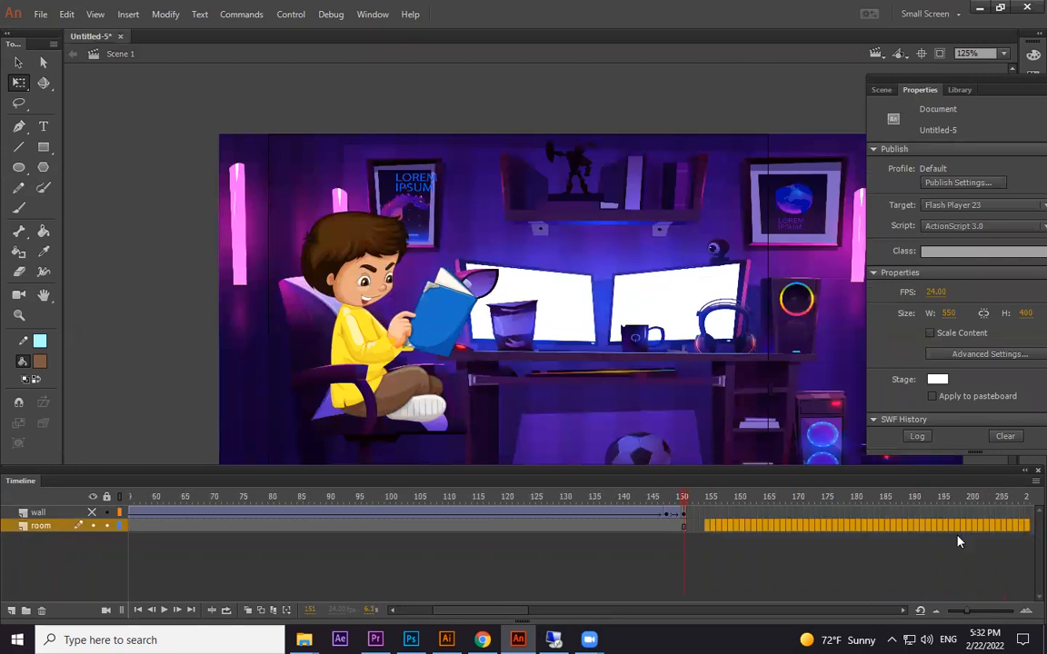
key(shift+F5)
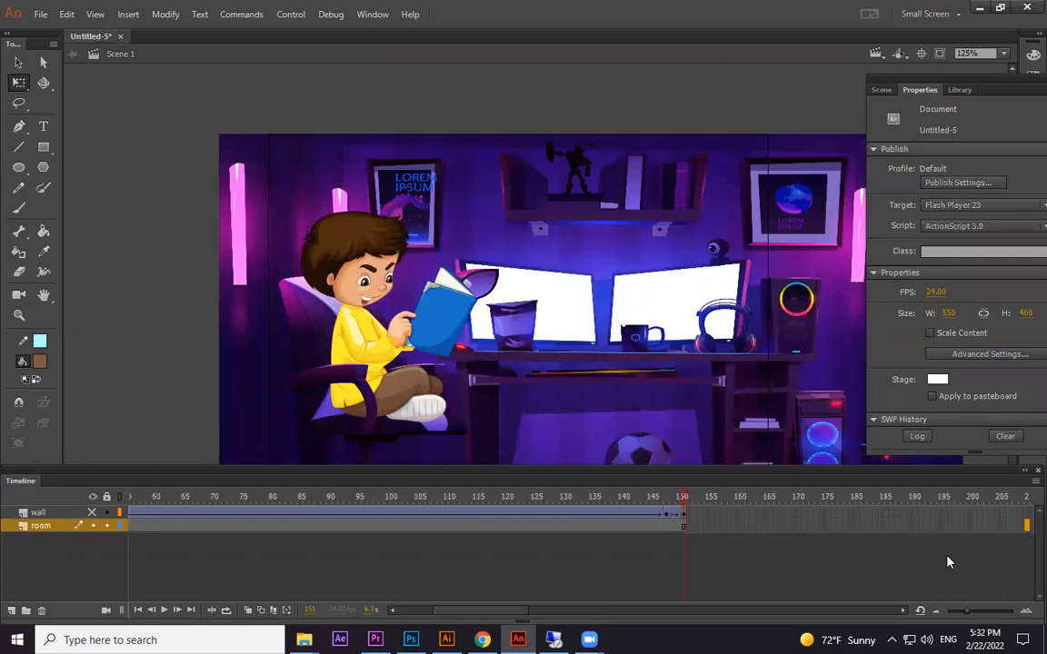
mouse_move(998, 527)
mouse_down()
mouse_move(1023, 534)
mouse_move(1006, 536)
mouse_up()
click(1010, 528)
key(F5)
key(ctrl+Return)
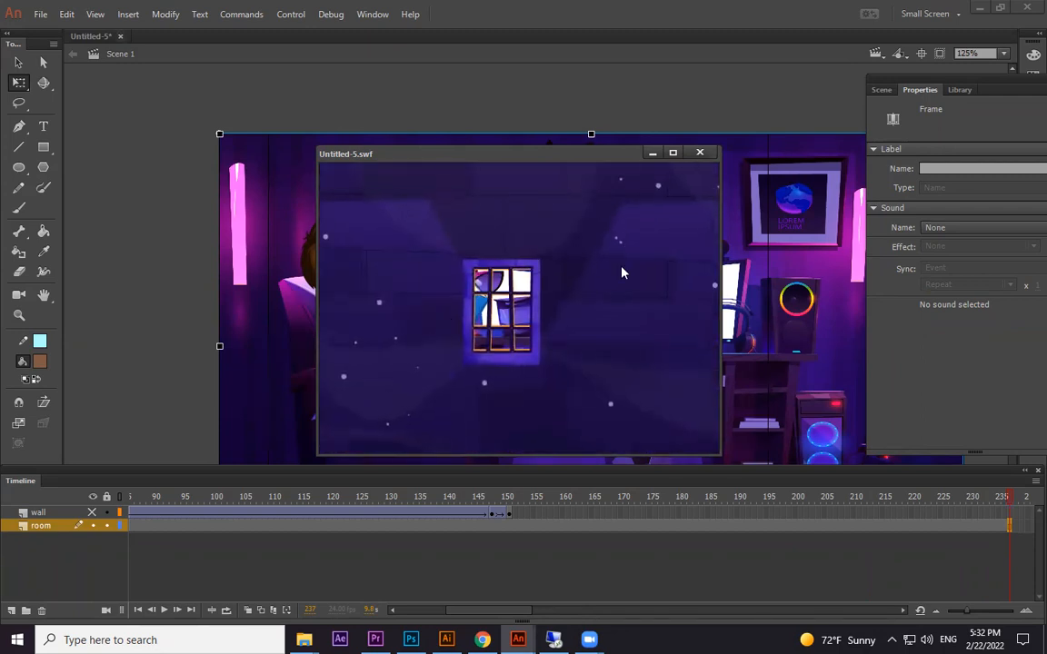
click(700, 153)
Extend the room layer further to frame 313 and preview the movie again.
drag(993, 512, 1025, 516)
click(1014, 527)
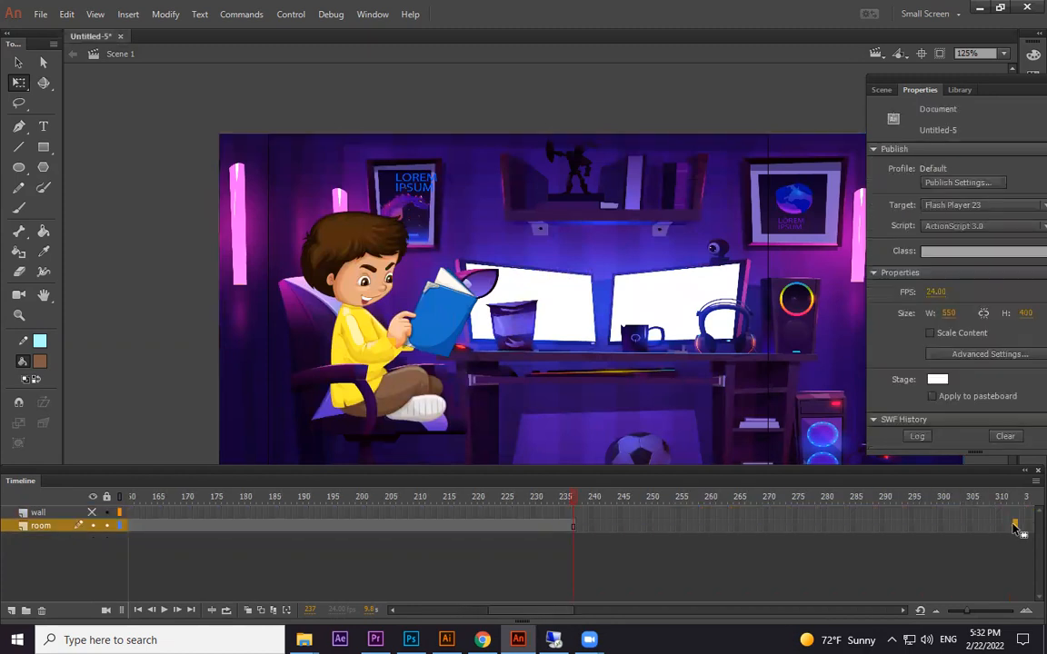
key(ctrl+Return)
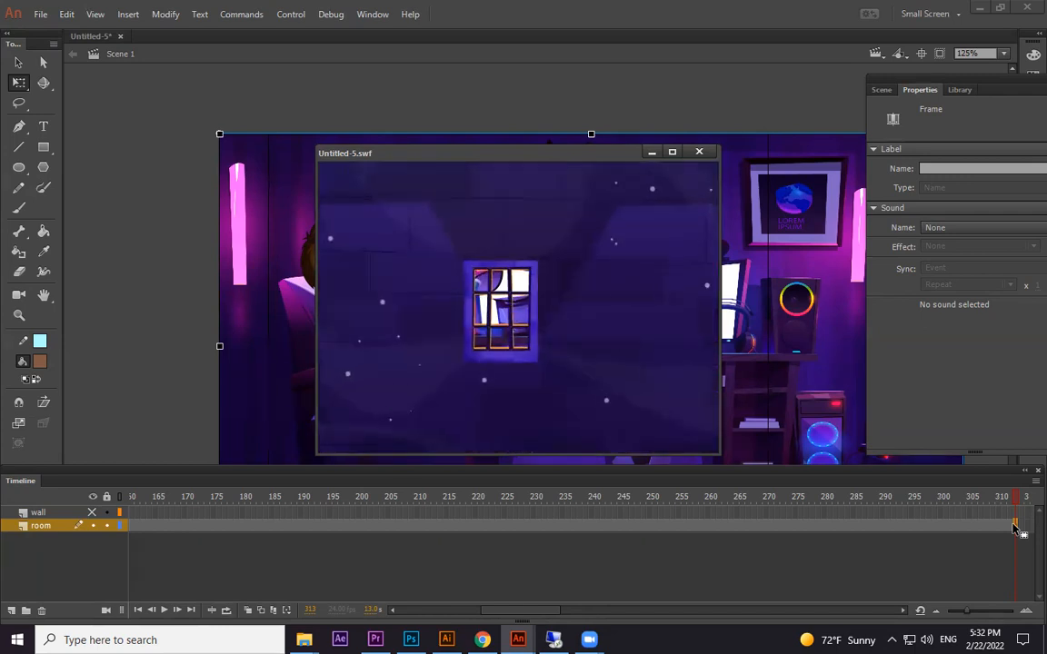
click(707, 152)
click(707, 159)
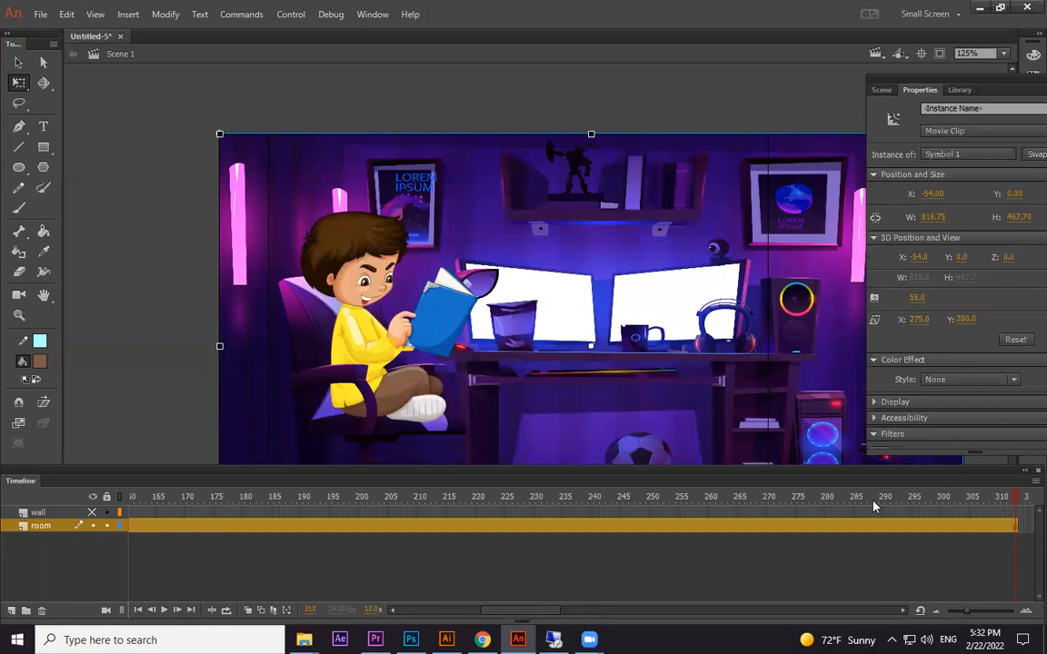
Review the window zoom around frame 90 with the wall layer shown, hide the wall, and return to frame 1.
click(279, 505)
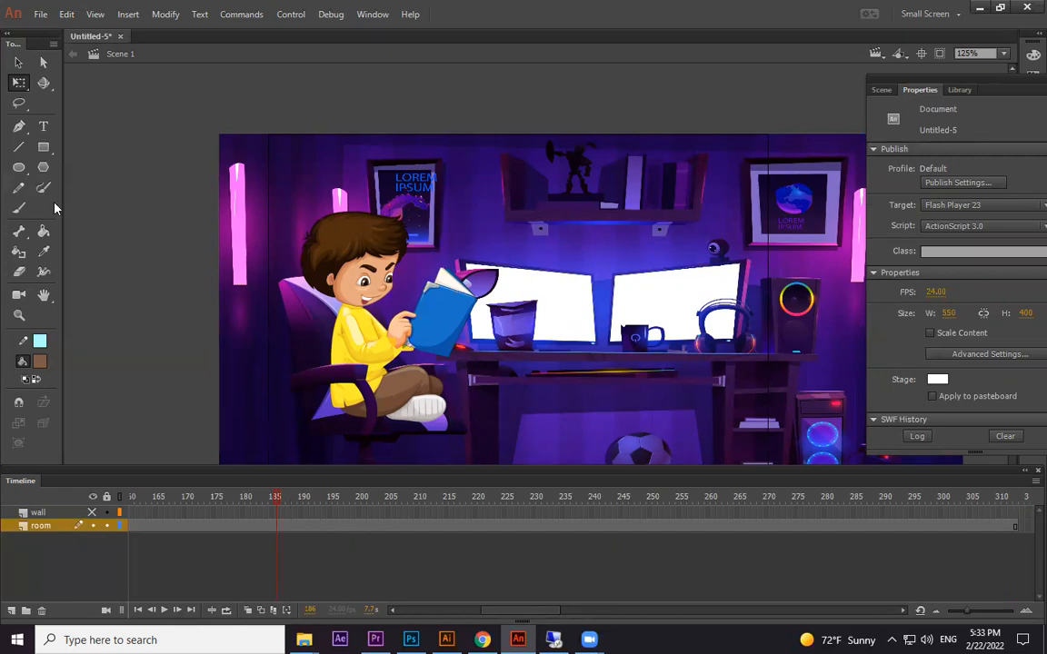
key(ctrl+minus)
key(ctrl+minus)
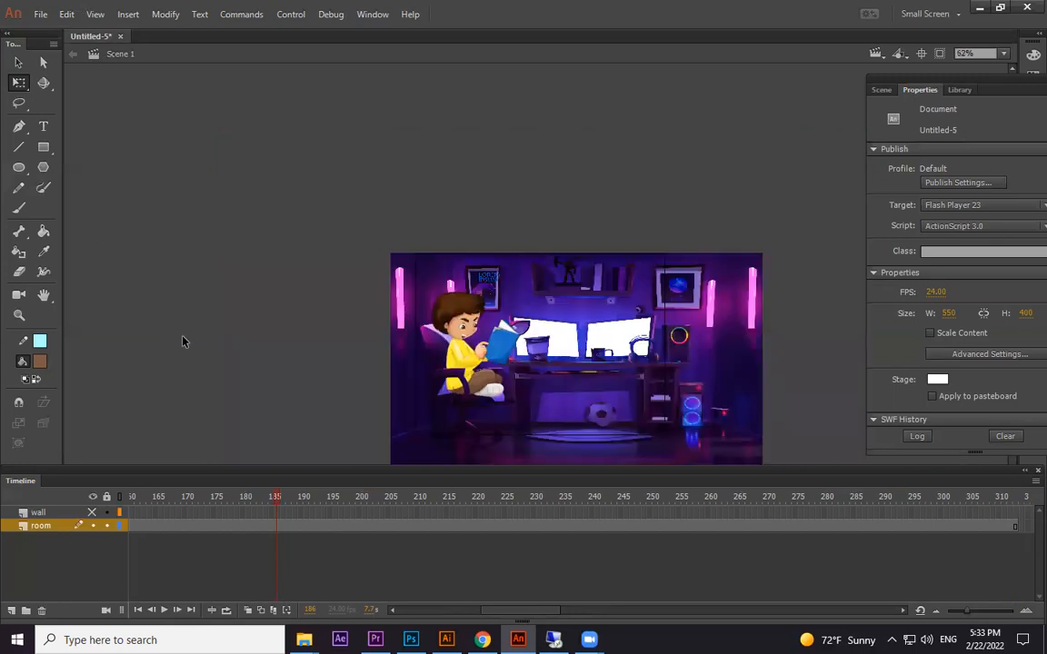
drag(173, 512, 365, 496)
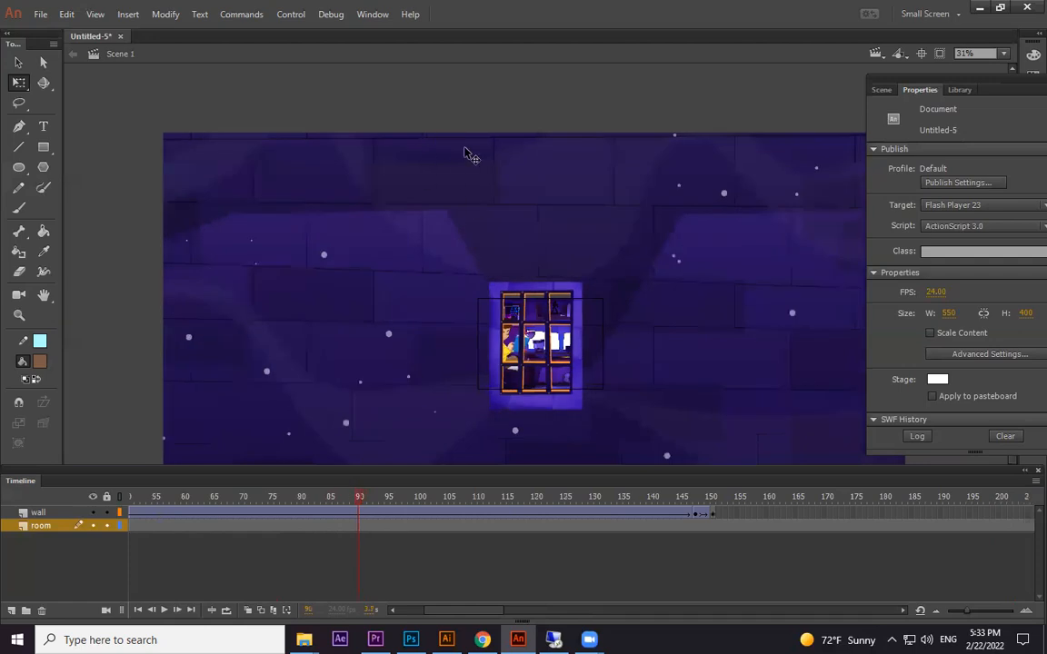
click(92, 513)
drag(165, 498, 26, 517)
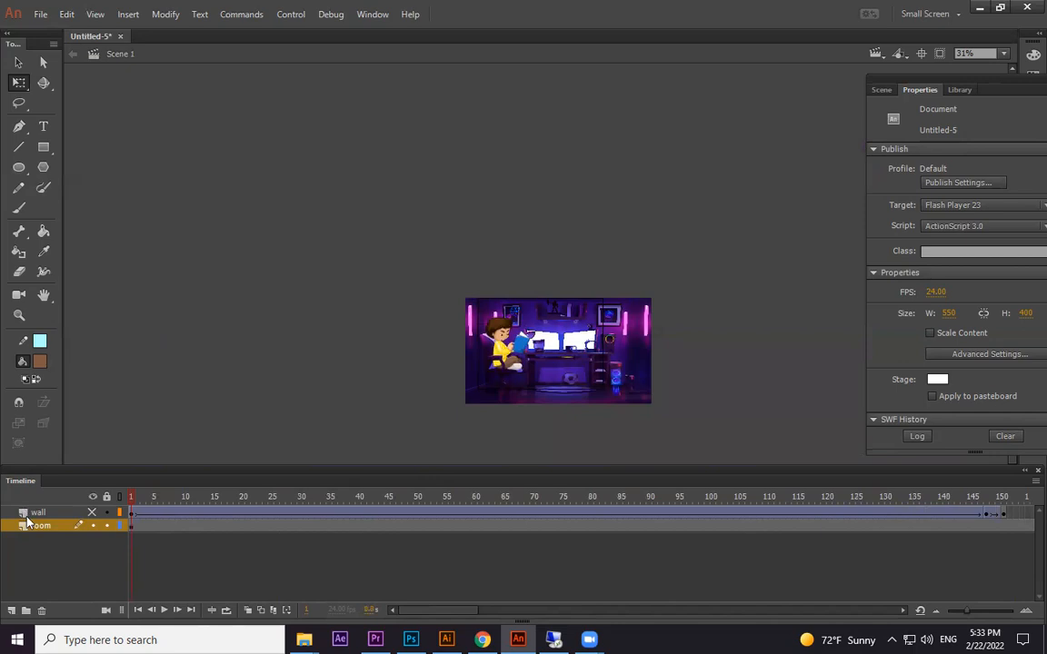
Open the room symbol and examine the artwork on its three layers, including the chair armrest and the seated boy.
click(134, 528)
scroll(584, 362, up, 2)
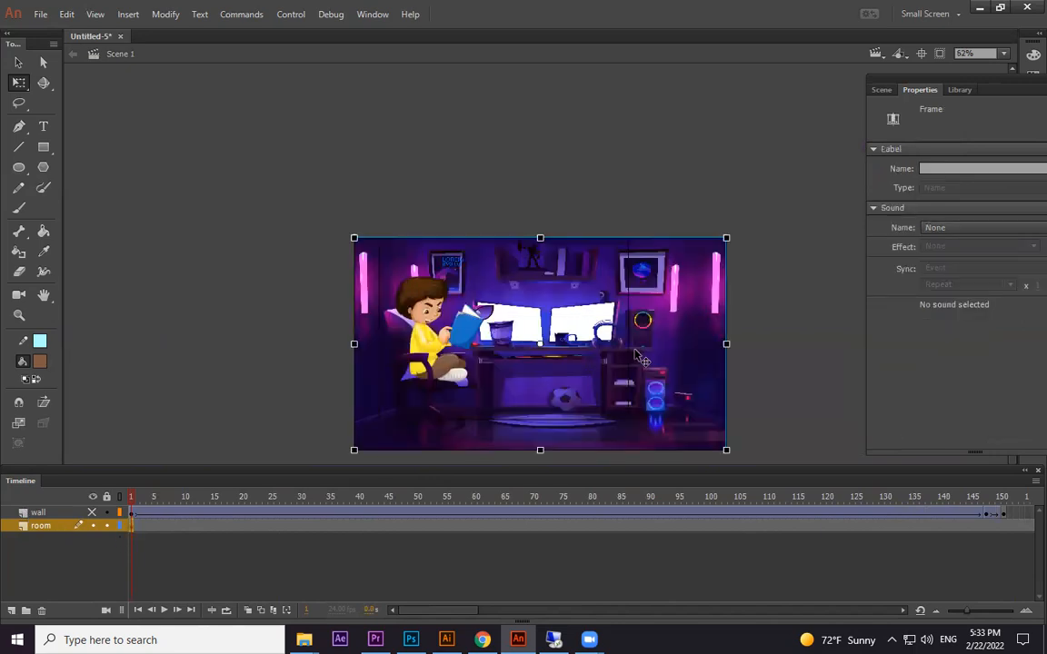
click(704, 329)
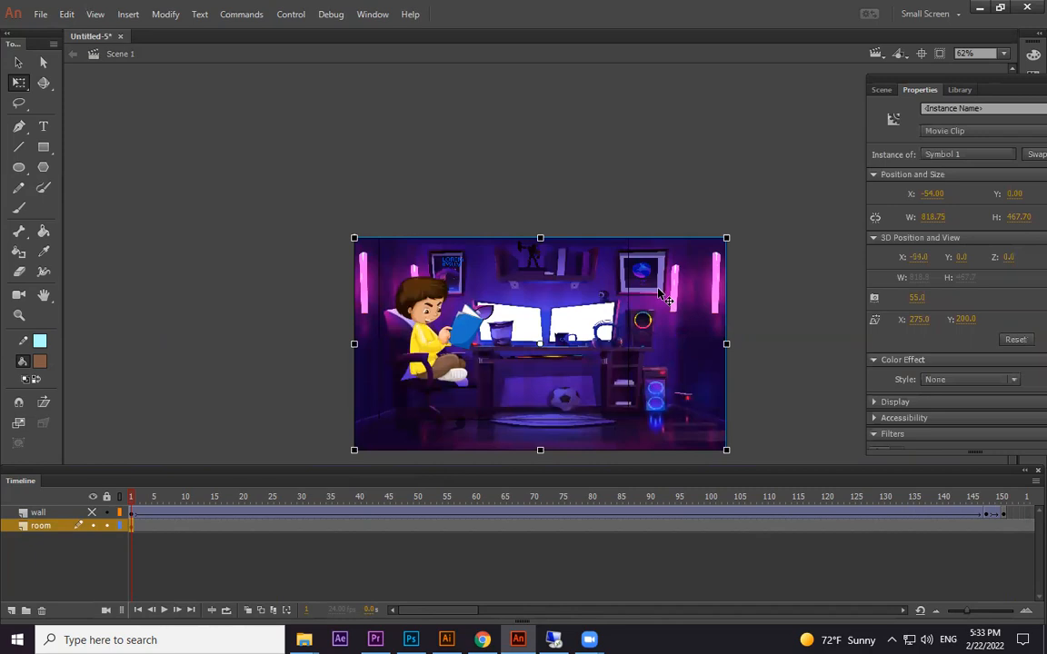
double_click(659, 298)
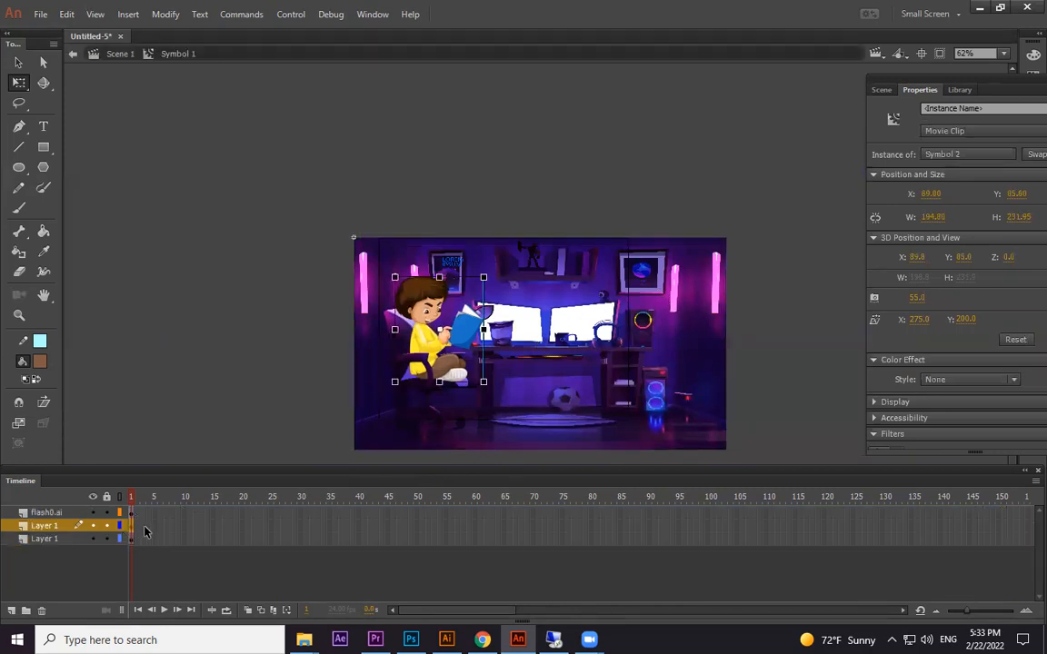
click(127, 525)
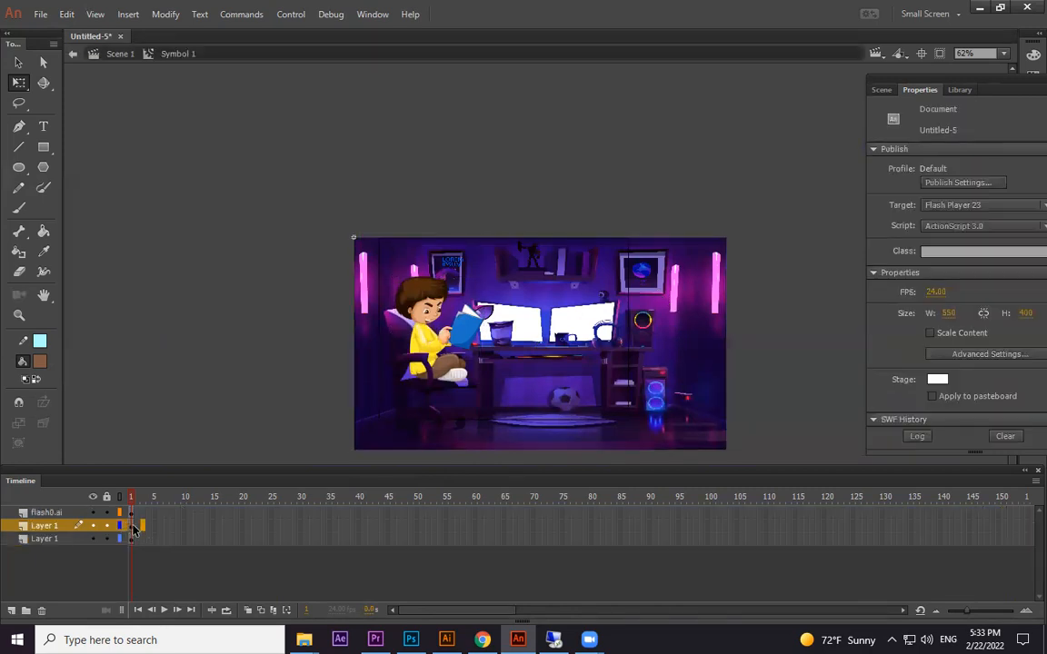
click(135, 529)
mouse_move(428, 313)
mouse_down()
mouse_move(421, 232)
mouse_move(429, 317)
mouse_up()
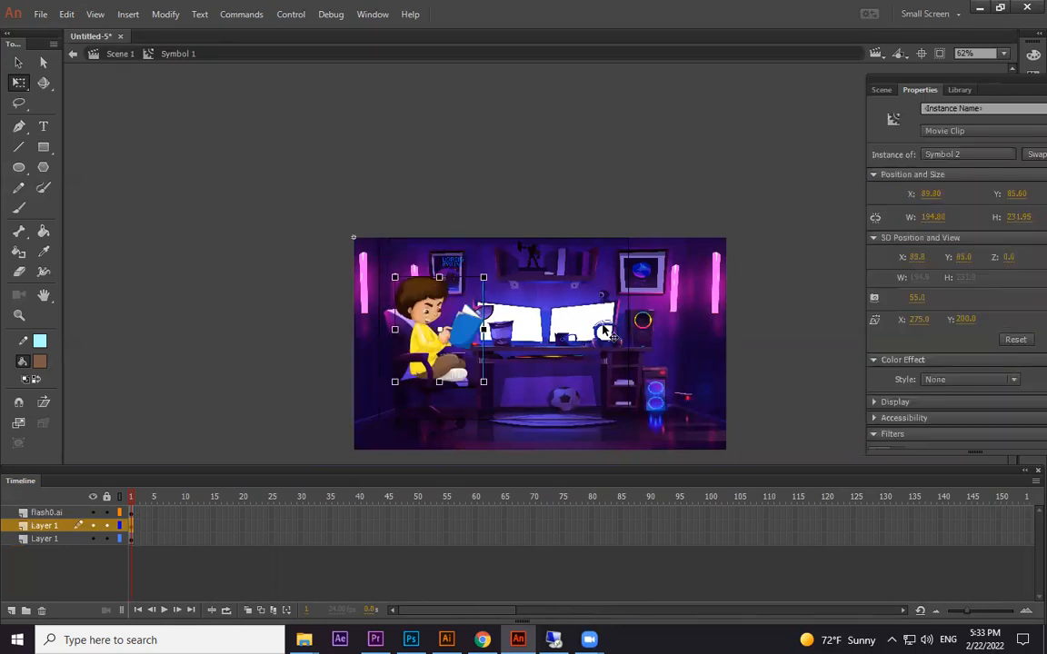
click(131, 514)
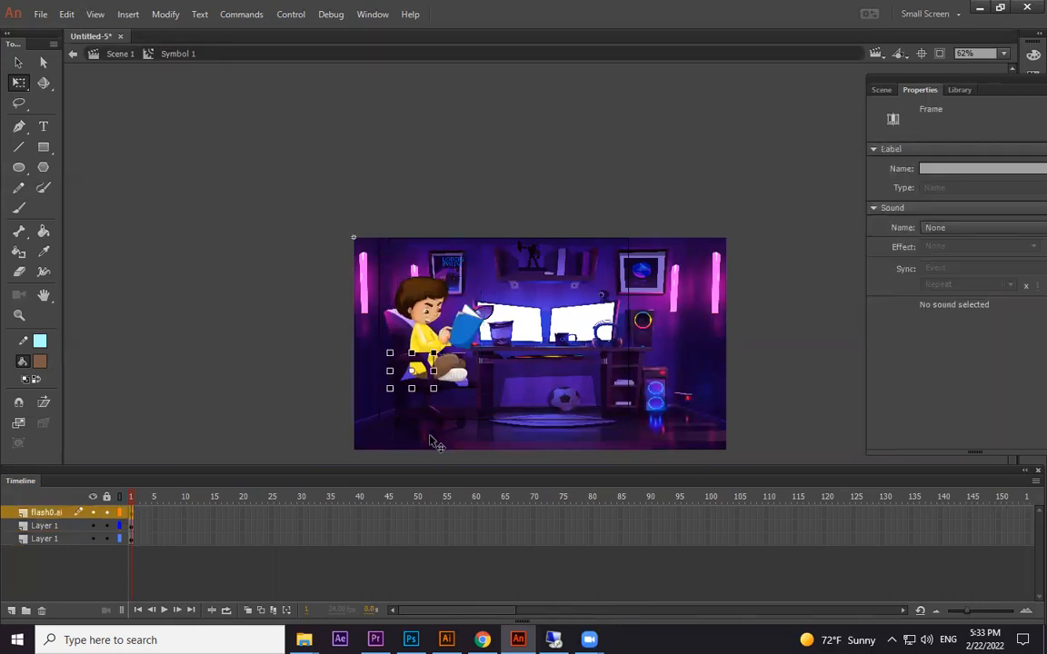
scroll(467, 385, up, 5)
click(565, 312)
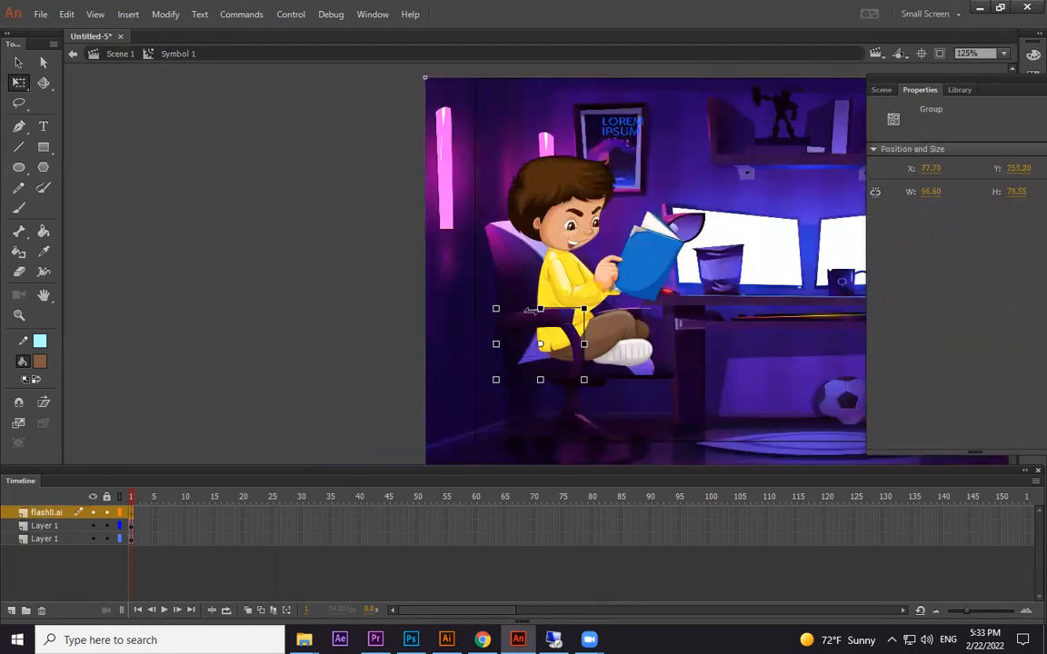
click(131, 526)
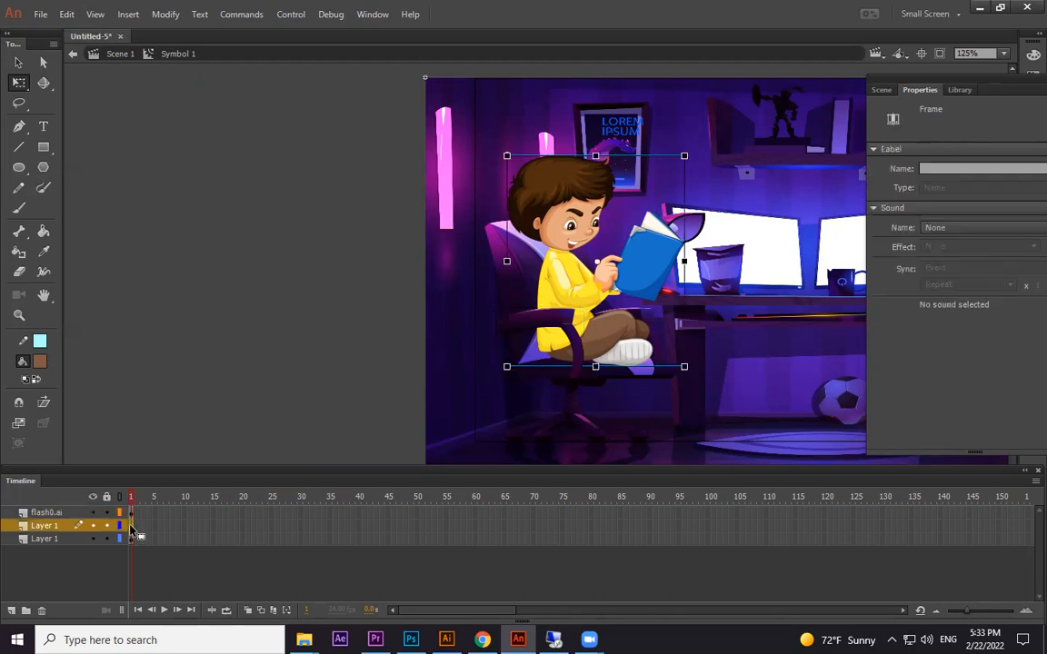
Open the boy's symbol and review the head and book keyframes and tweens along its timeline.
double_click(576, 234)
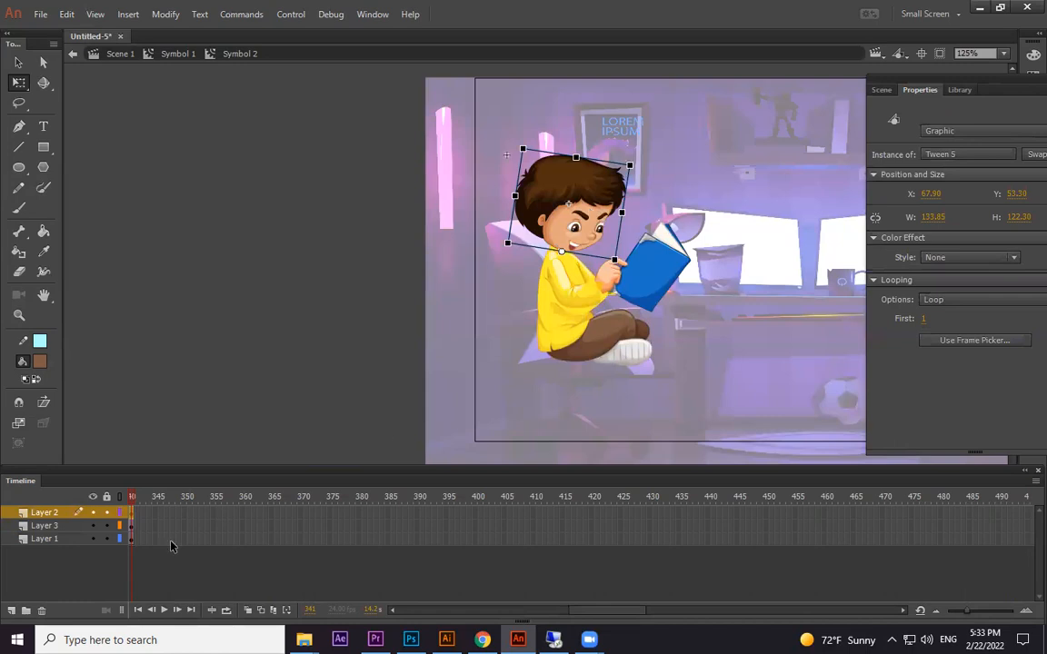
click(647, 273)
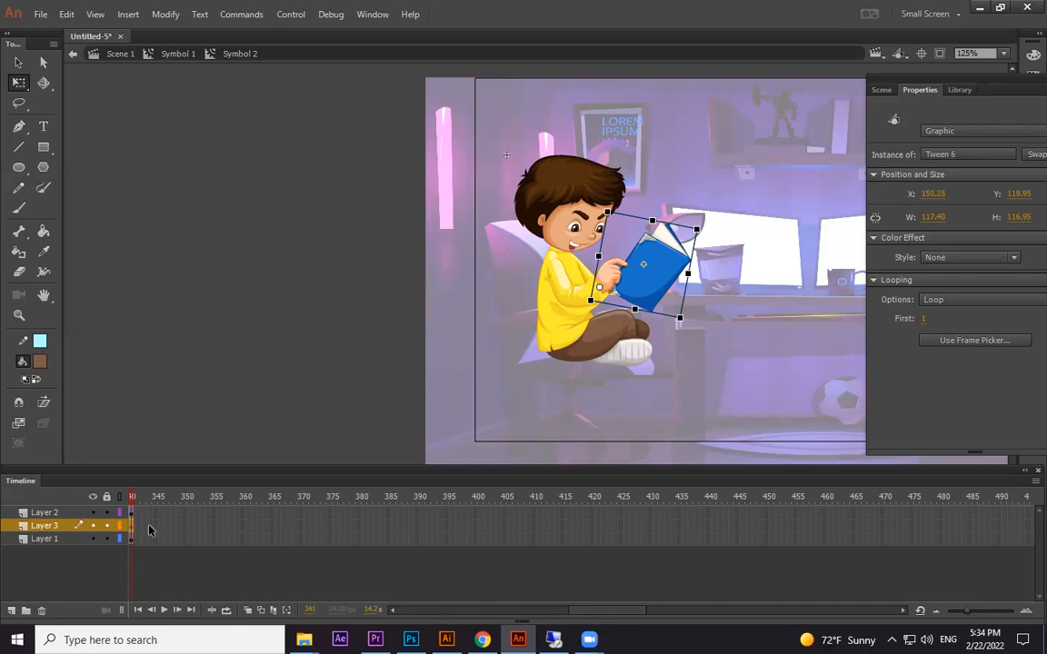
drag(197, 516, 91, 525)
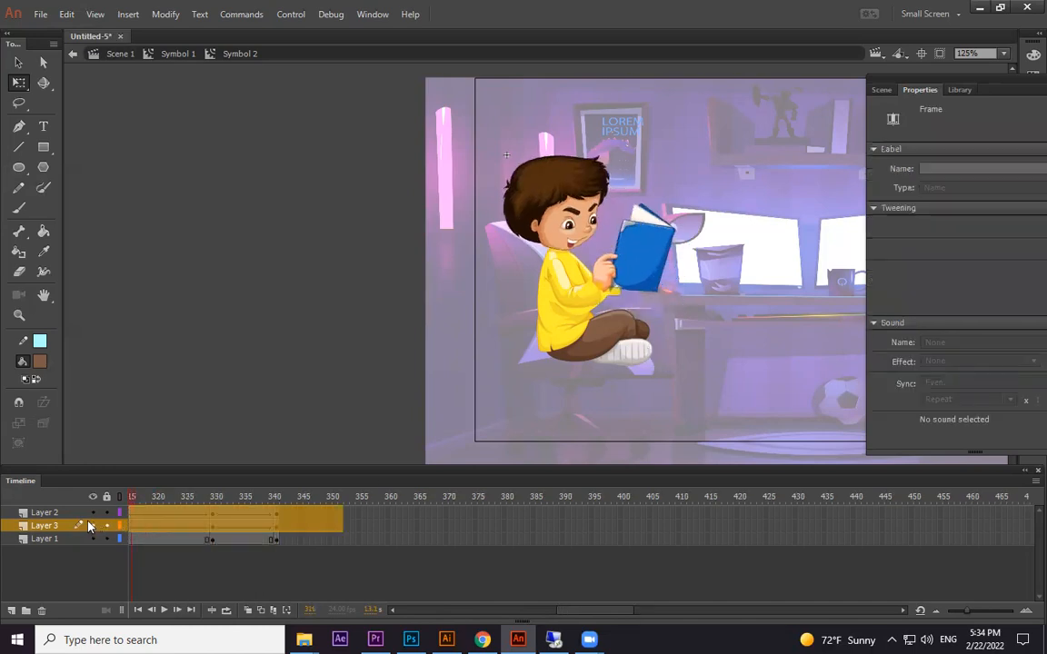
drag(175, 498, 228, 525)
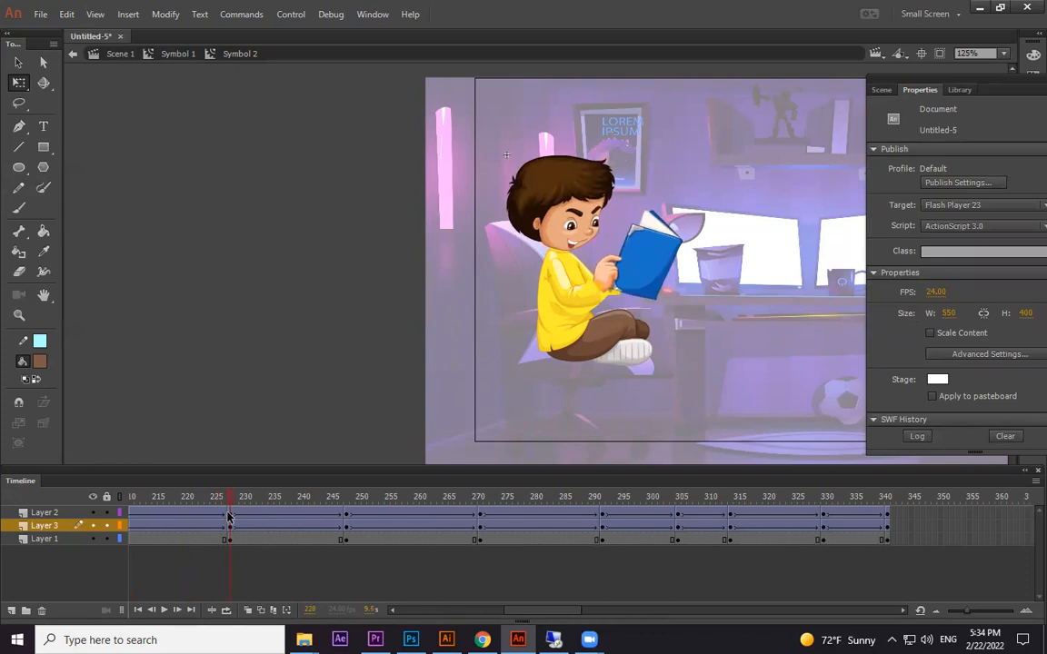
click(228, 514)
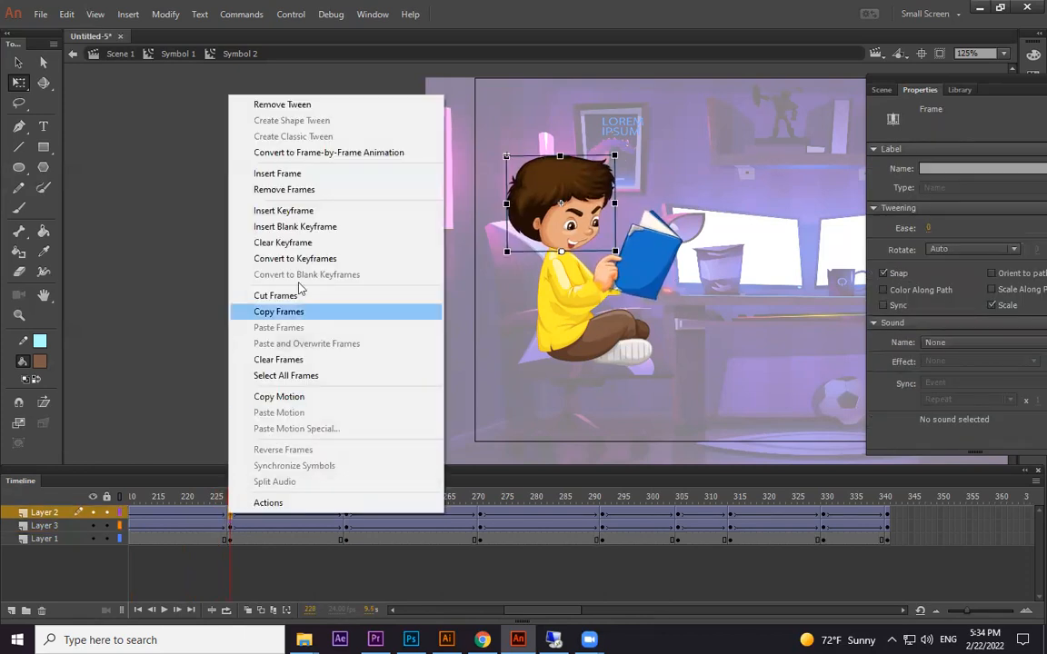
click(563, 258)
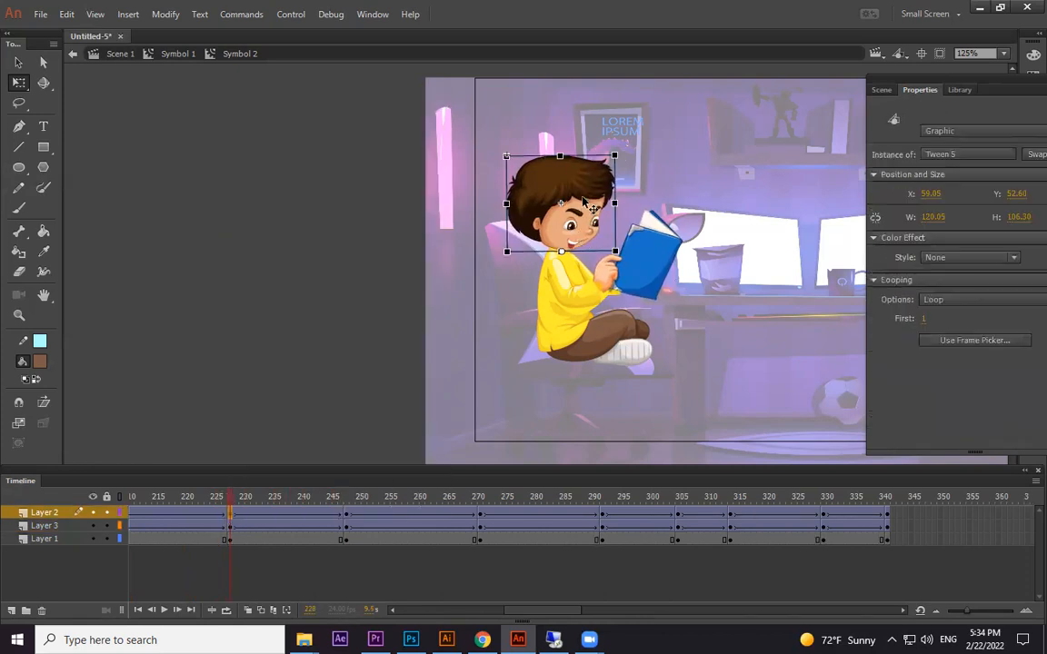
click(352, 515)
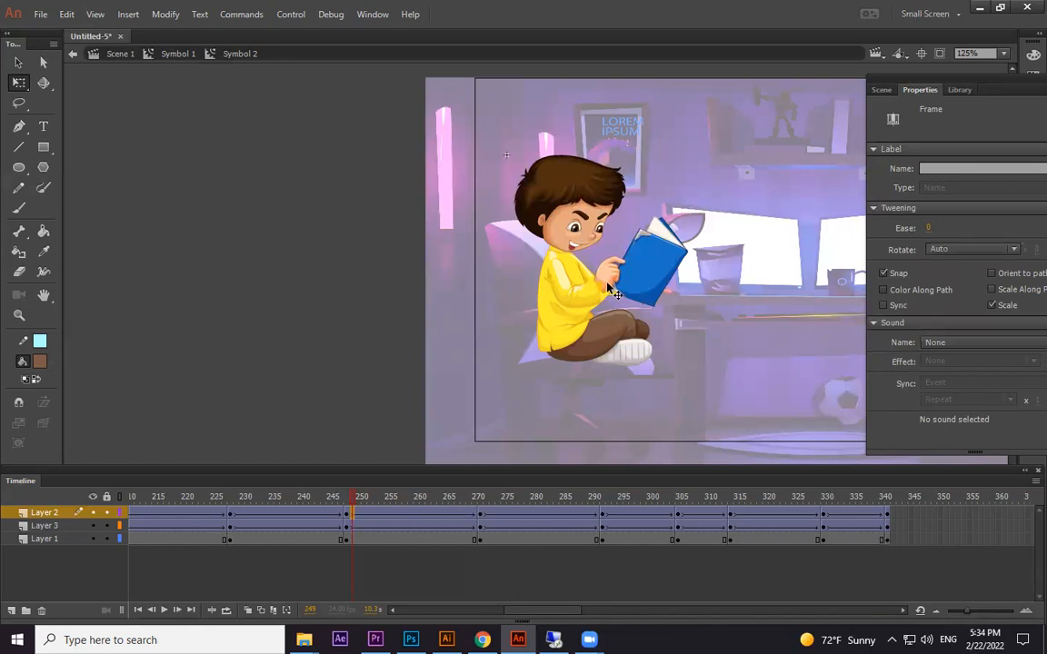
Return to Scene 1 and make the wall layer visible again.
click(117, 55)
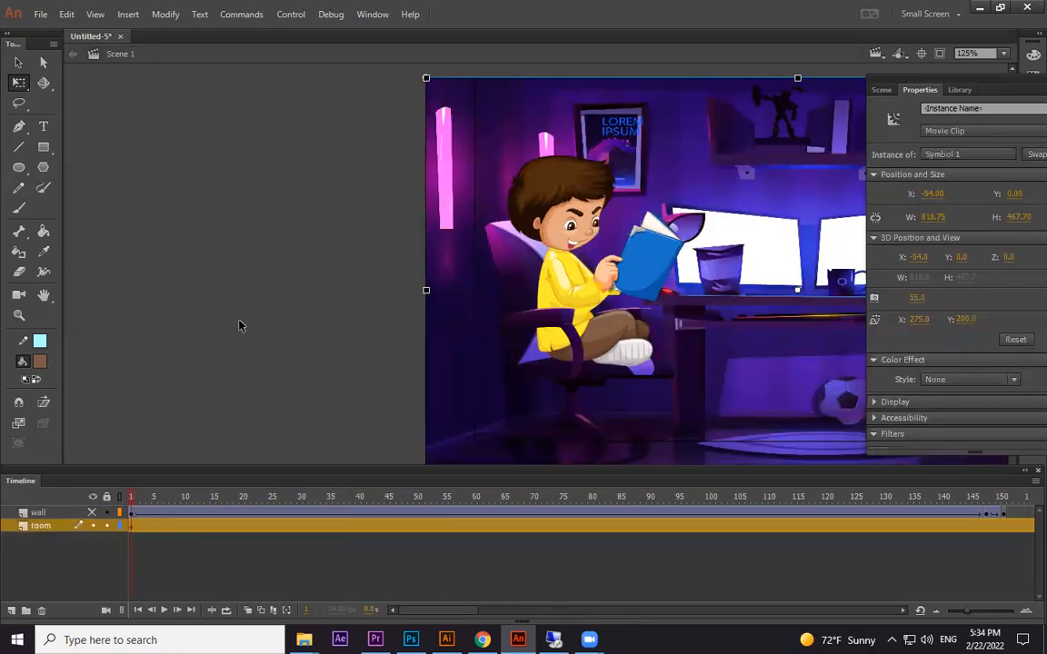
click(91, 513)
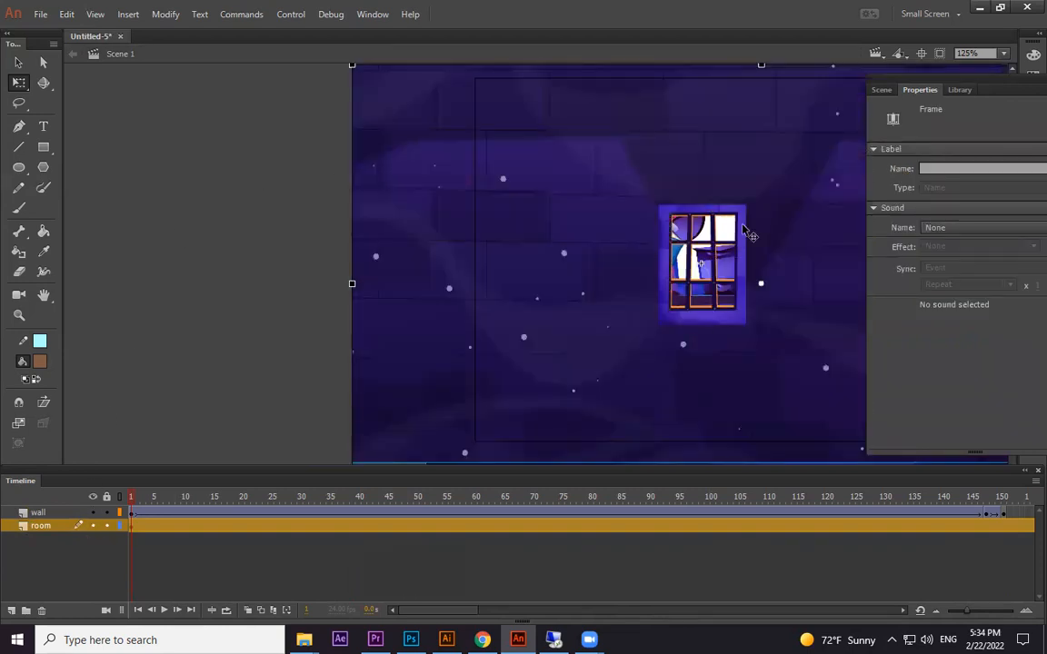